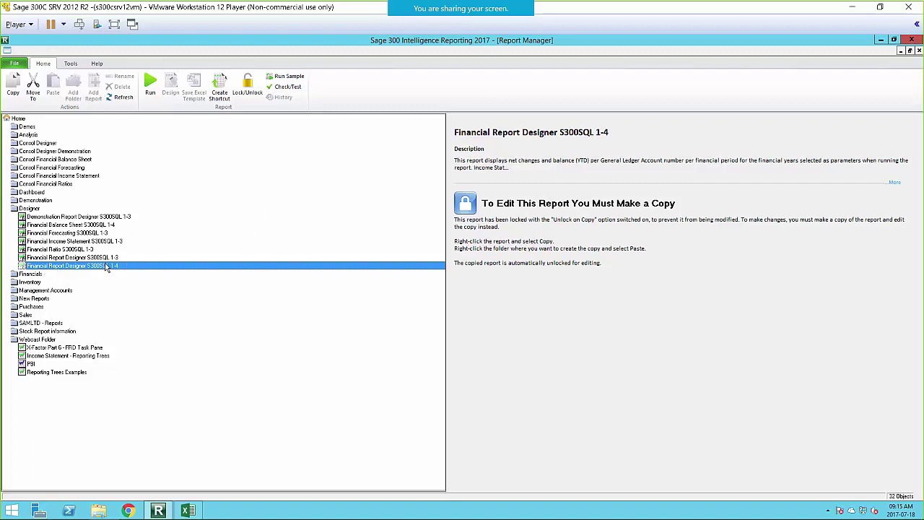
pyautogui.rightClick(68, 266)
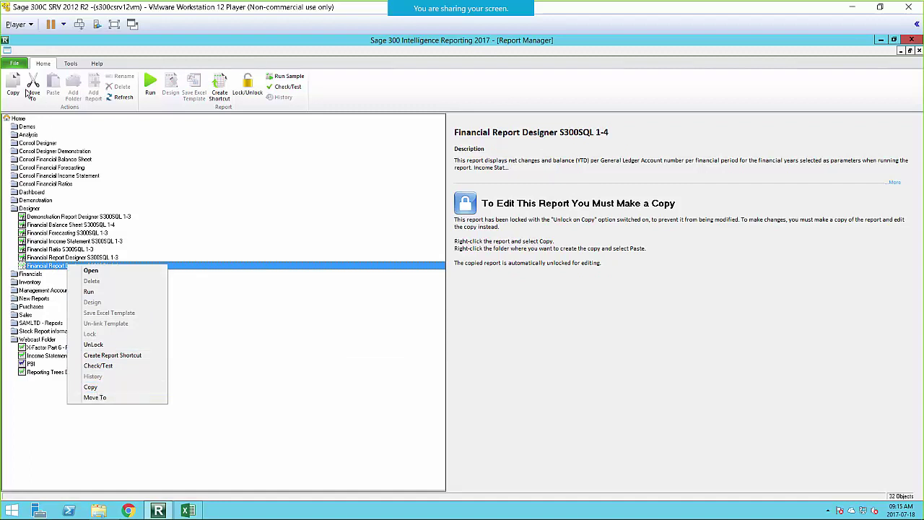
pyautogui.click(44, 64)
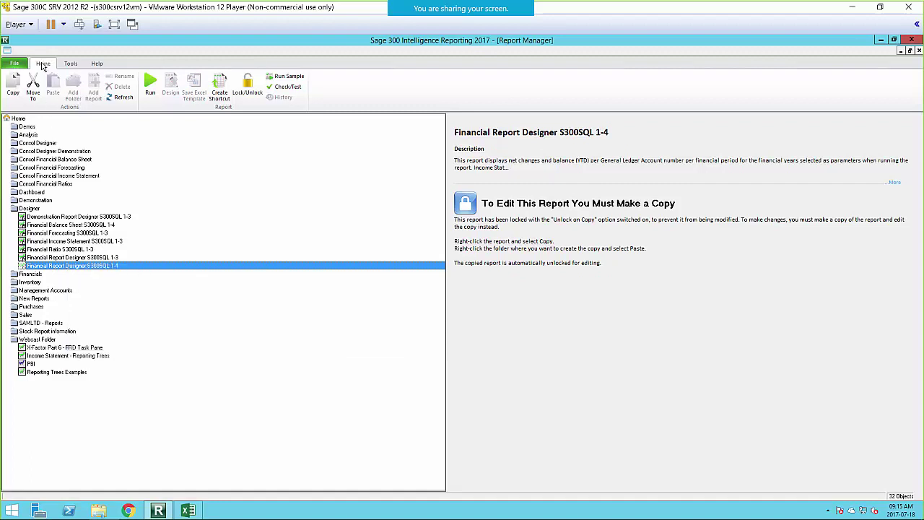
pyautogui.click(23, 342)
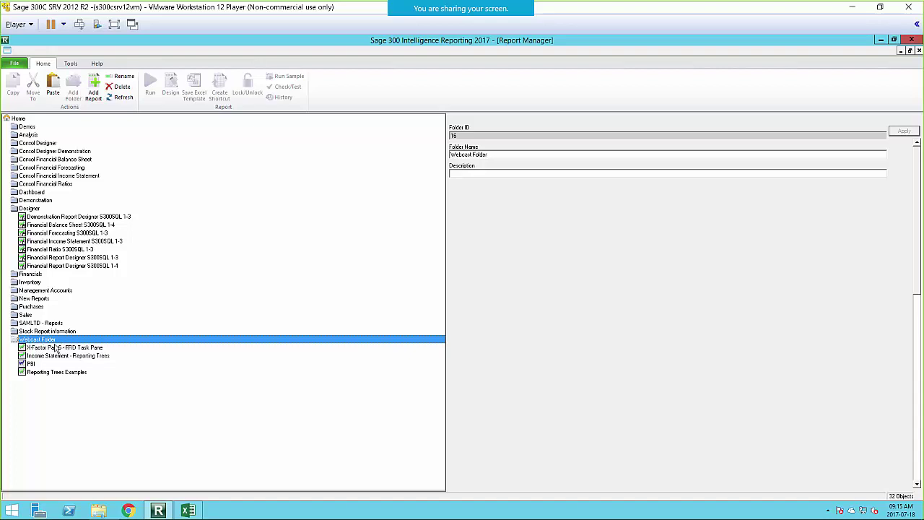
# Step: Append "FRD 1.4" to the description of the X-Factor Part 6 - FRD Task Pane report and apply the change
pyautogui.click(29, 348)
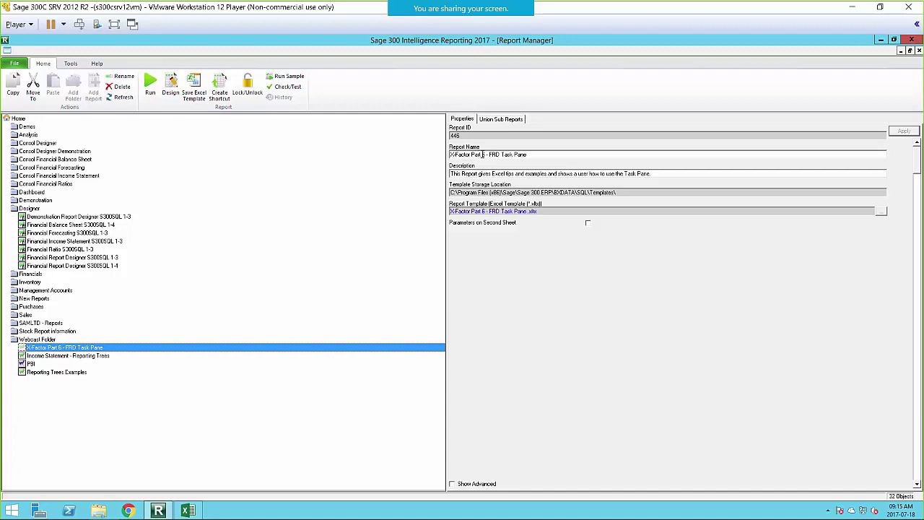
pyautogui.click(525, 154)
pyautogui.click(534, 156)
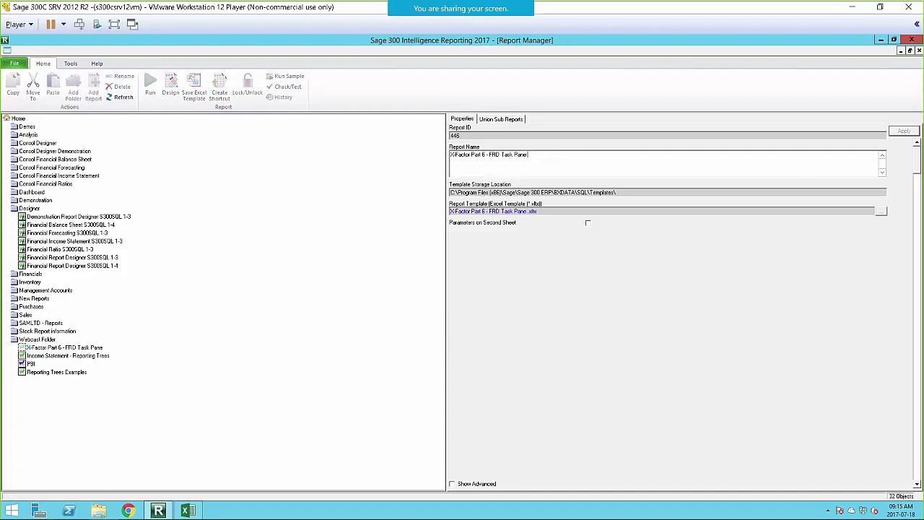
pyautogui.moveTo(607, 192); pyautogui.dragTo(481, 169)
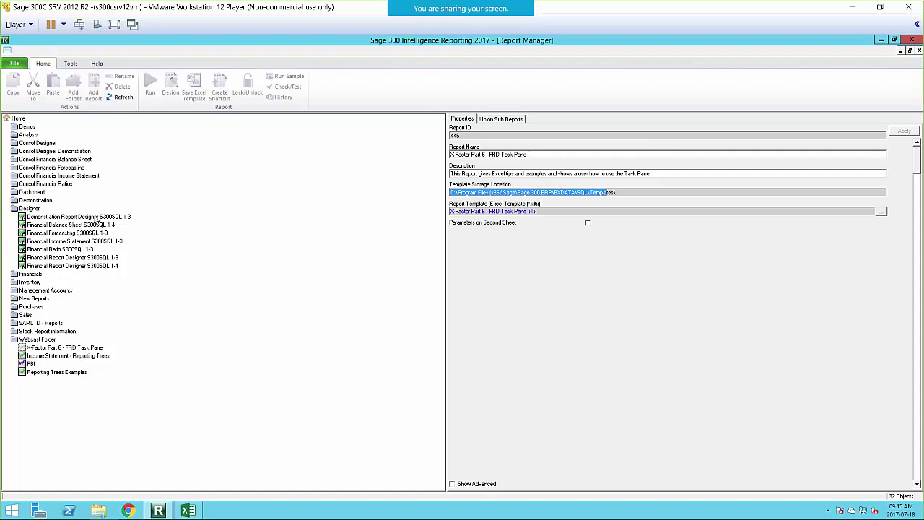
pyautogui.click(694, 172)
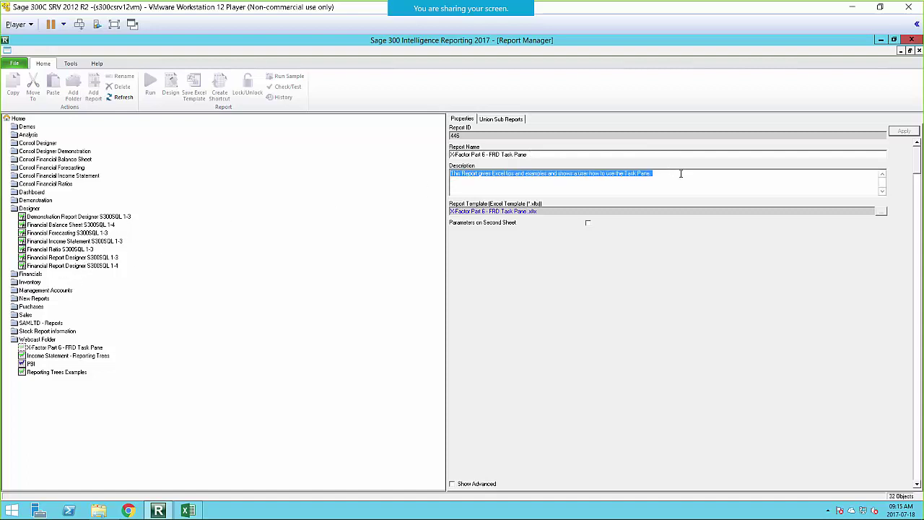
pyautogui.click(684, 172)
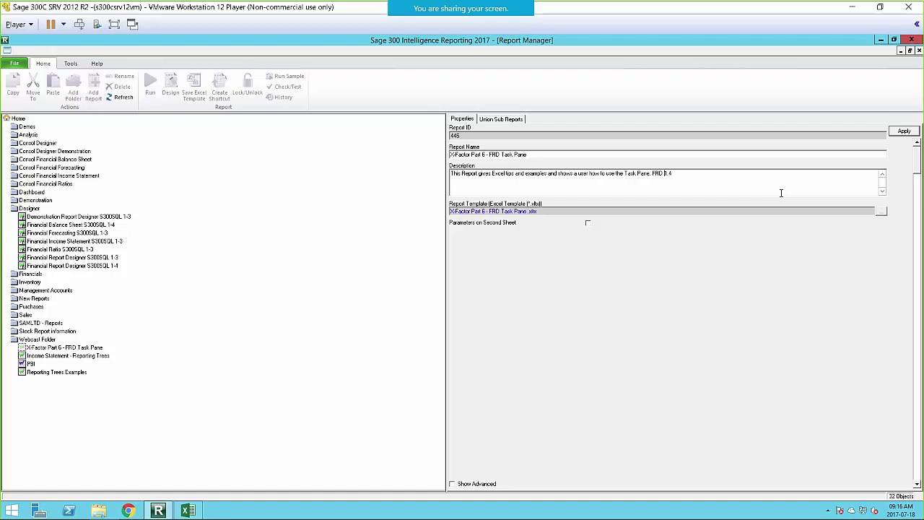
pyautogui.click(907, 132)
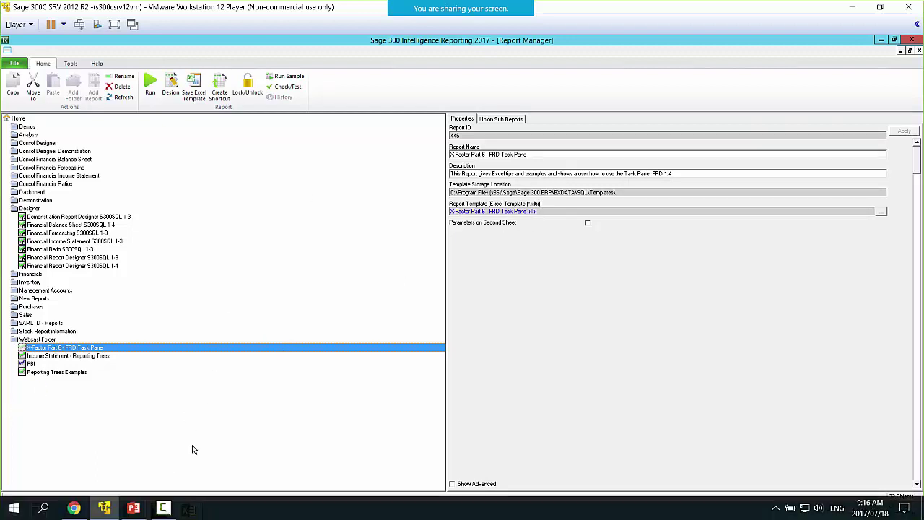
# Step: Switch to the X-Factor Part 6 workbook in Excel, widen the Financials task pane and review its lists and formulas
pyautogui.click(191, 509)
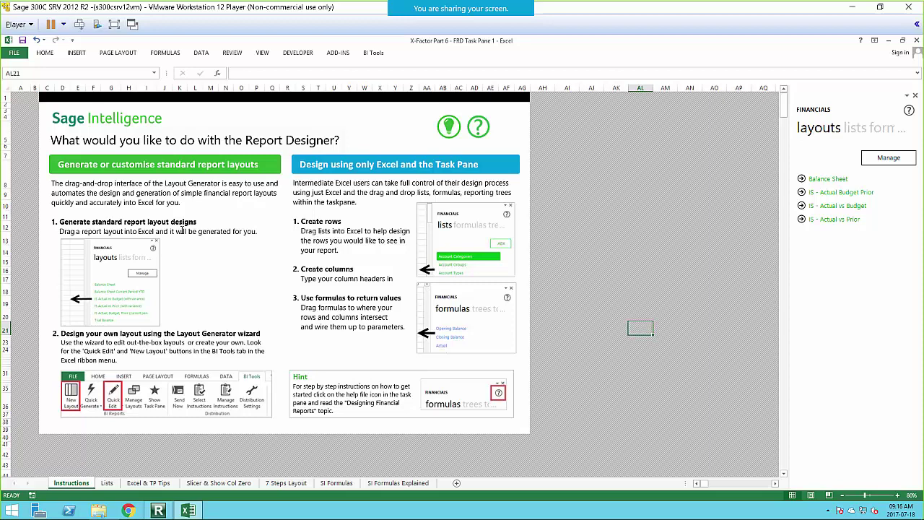
pyautogui.moveTo(790, 221); pyautogui.dragTo(760, 221)
pyautogui.click(829, 133)
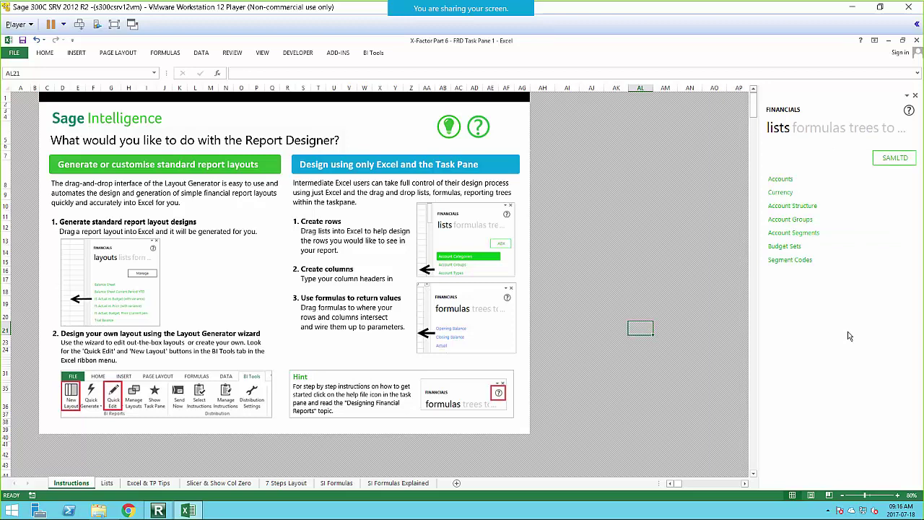
pyautogui.click(802, 130)
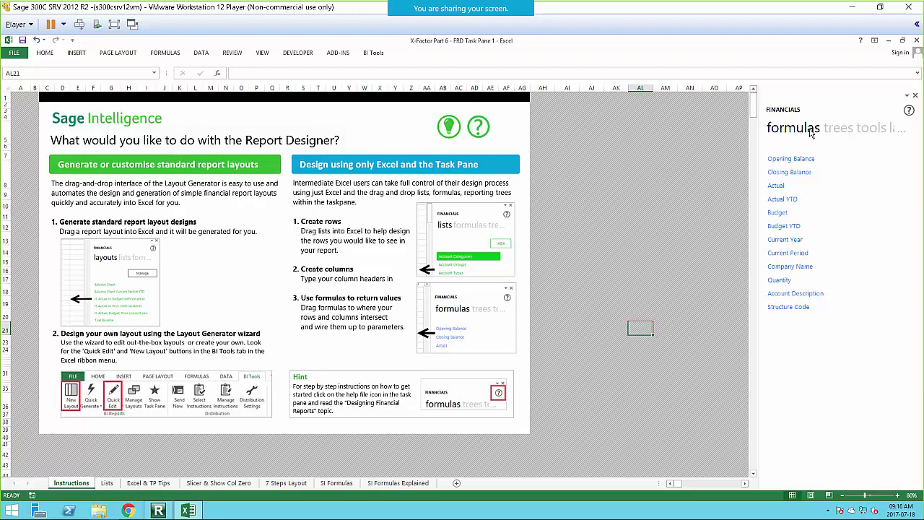
# Step: Review the reporting trees, expanding ALL in Examples of RT, and view the task pane's tools
pyautogui.click(838, 130)
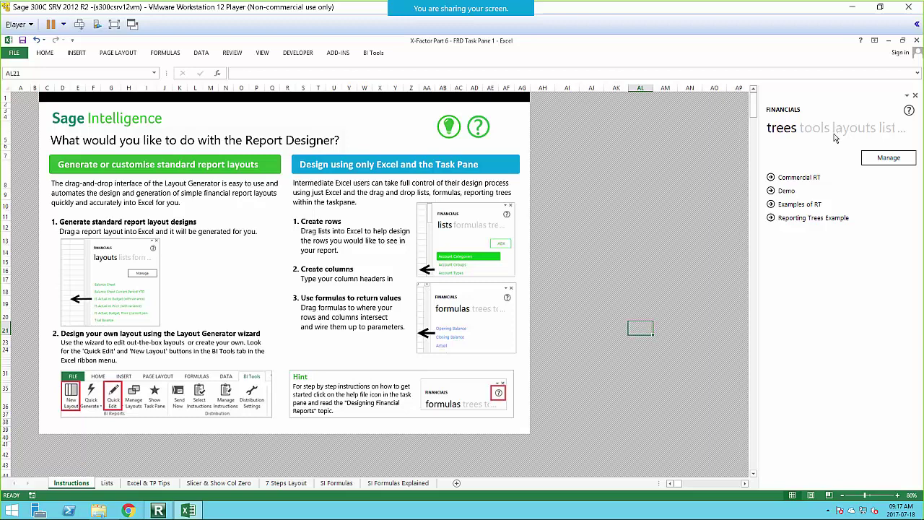
pyautogui.click(773, 205)
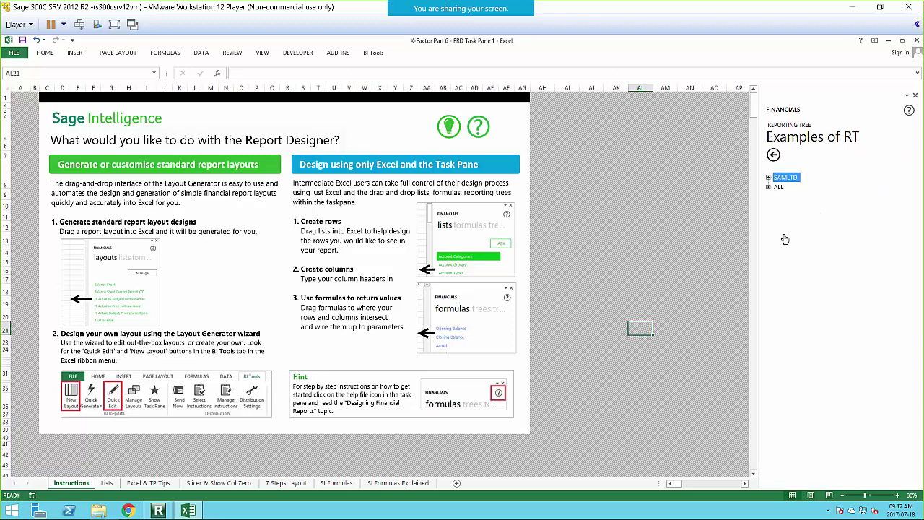
pyautogui.doubleClick(777, 187)
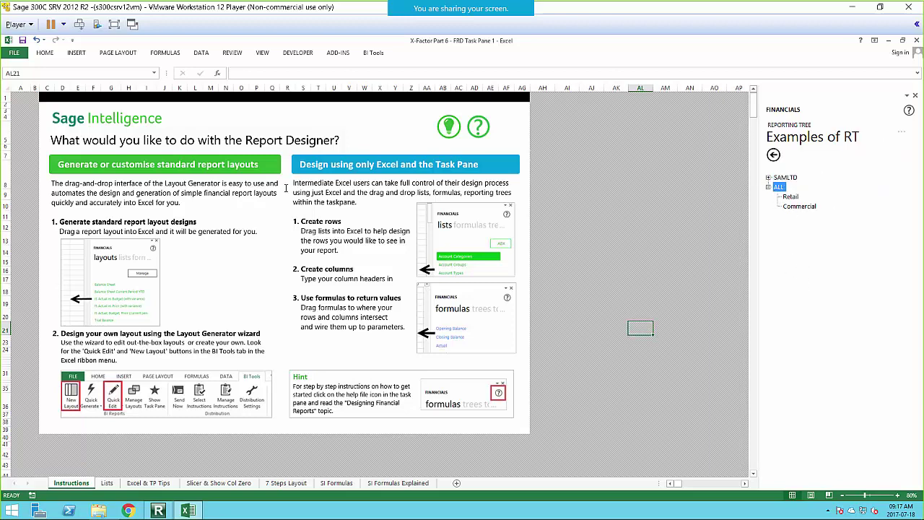
pyautogui.click(769, 187)
pyautogui.click(774, 156)
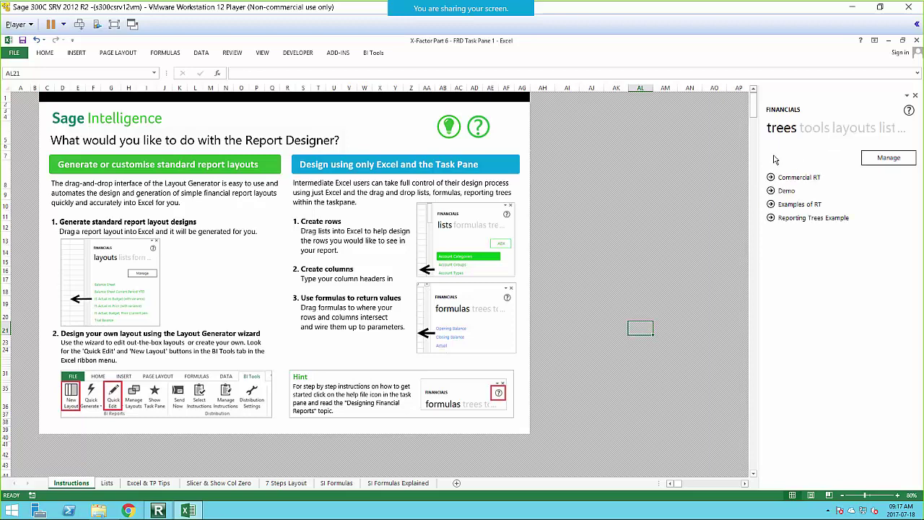
pyautogui.click(813, 131)
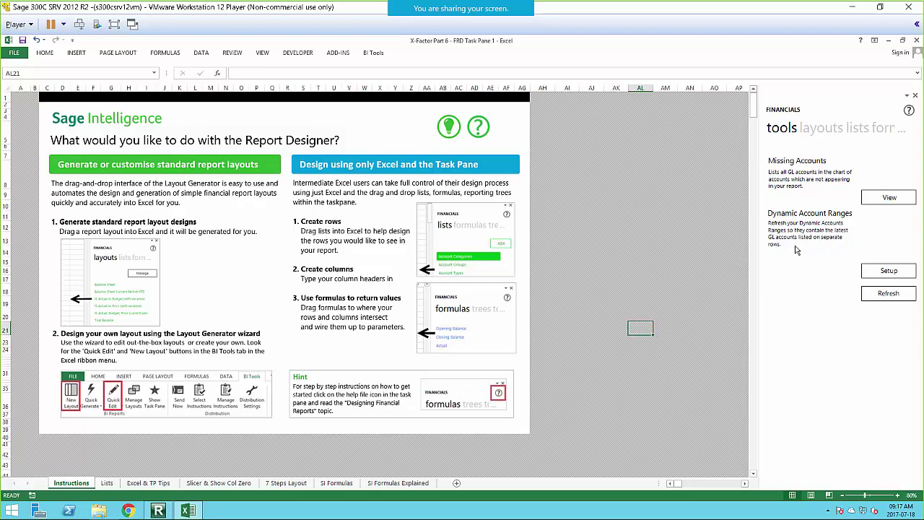
# Step: Add a new worksheet and insert the Accounts list starting at cell B3
pyautogui.click(857, 135)
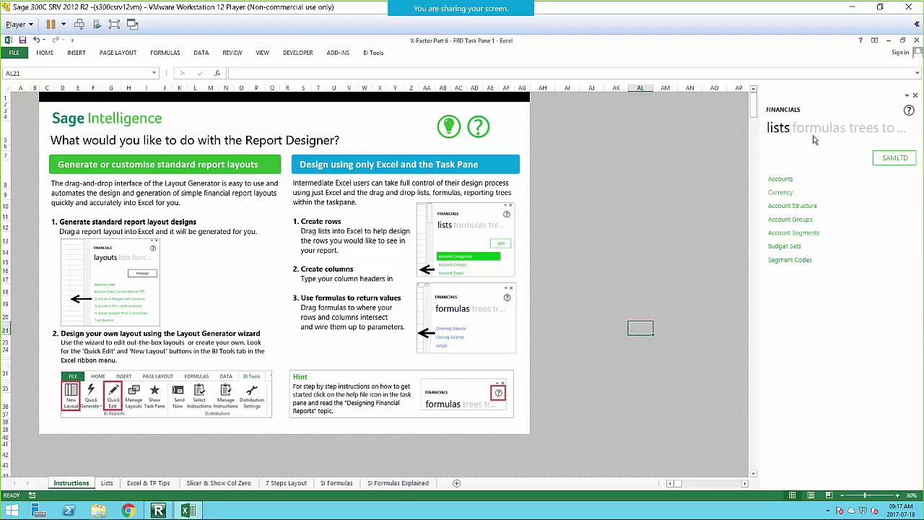
pyautogui.click(456, 484)
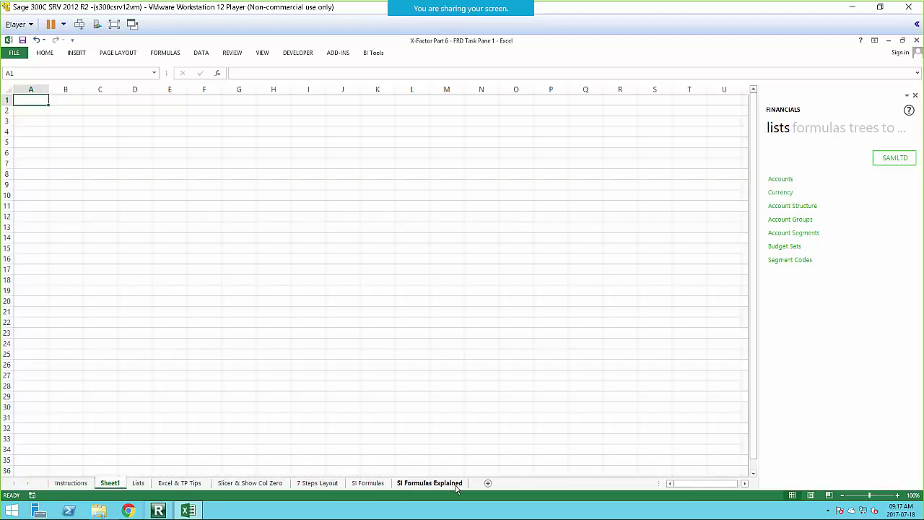
pyautogui.click(776, 182)
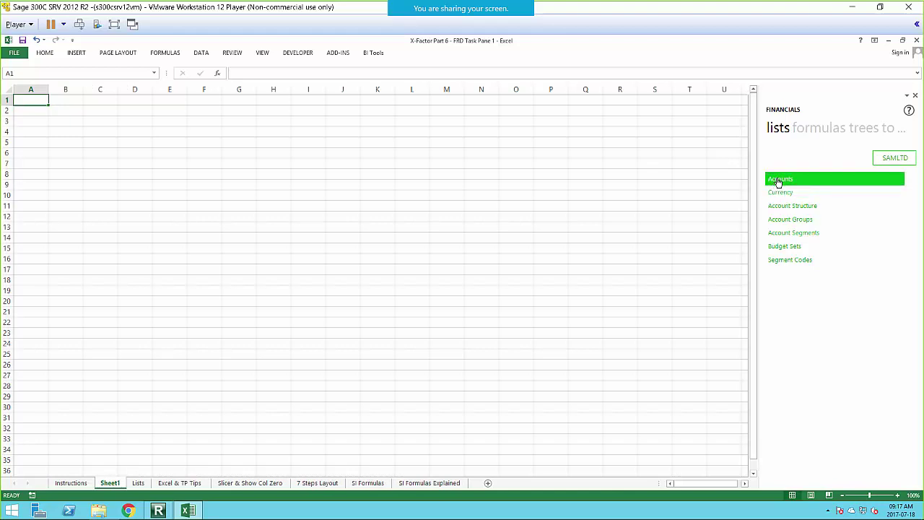
pyautogui.moveTo(780, 182); pyautogui.dragTo(52, 121)
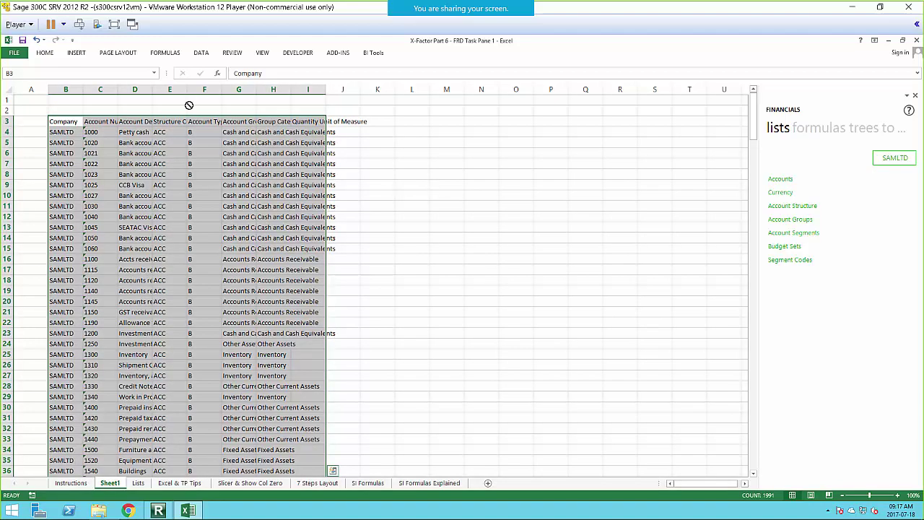
# Step: Delete columns E to J of the accounts list and widen column D to fit the account descriptions
pyautogui.moveTo(170, 90); pyautogui.dragTo(330, 123)
pyautogui.rightClick(297, 176)
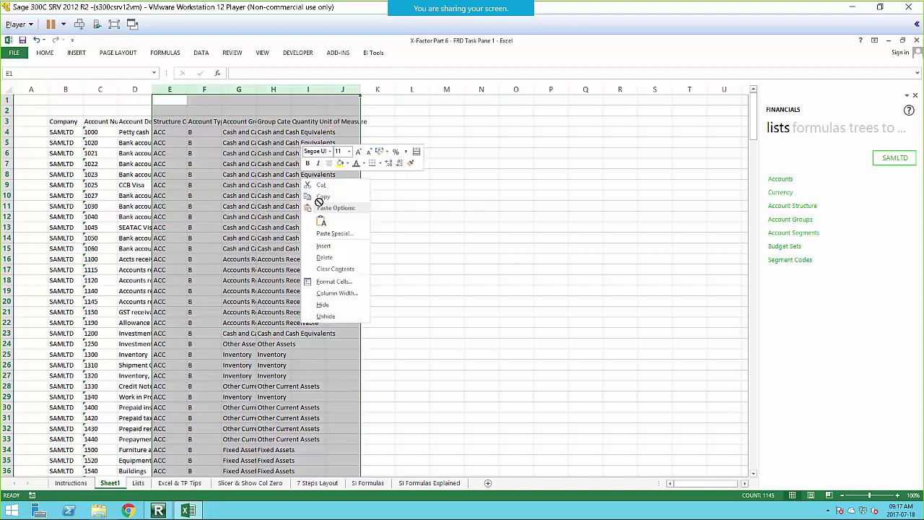
pyautogui.click(332, 260)
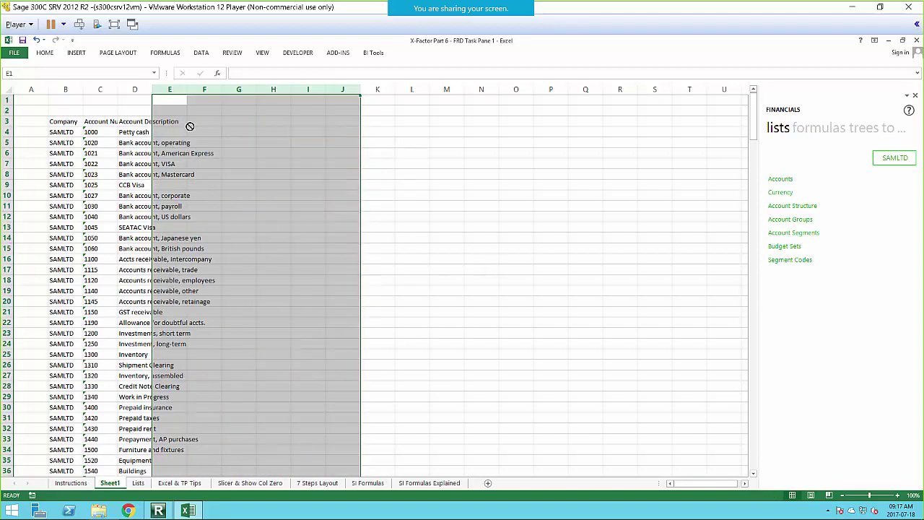
pyautogui.moveTo(152, 90); pyautogui.dragTo(264, 90)
pyautogui.click(441, 220)
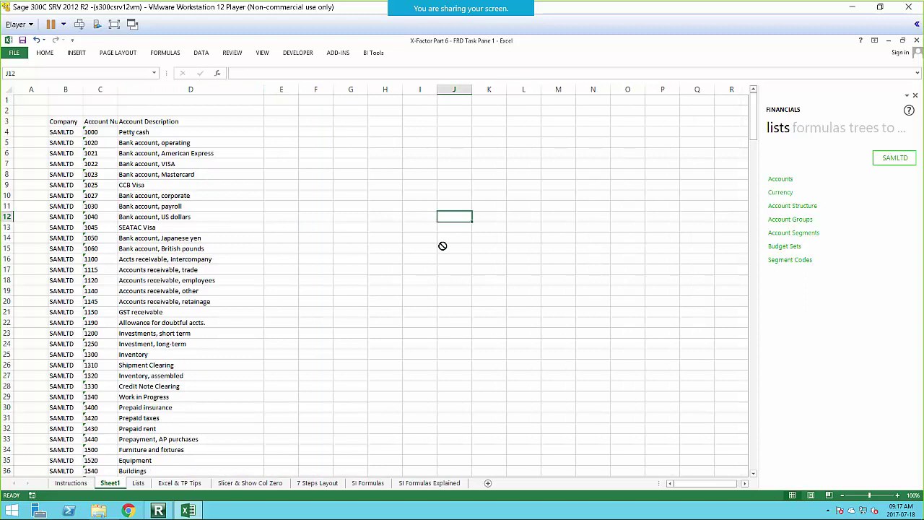
# Step: Insert the Currency list at E2, the Account Structure list at F11 and the Account Groups list at E18
pyautogui.moveTo(779, 193); pyautogui.dragTo(283, 116)
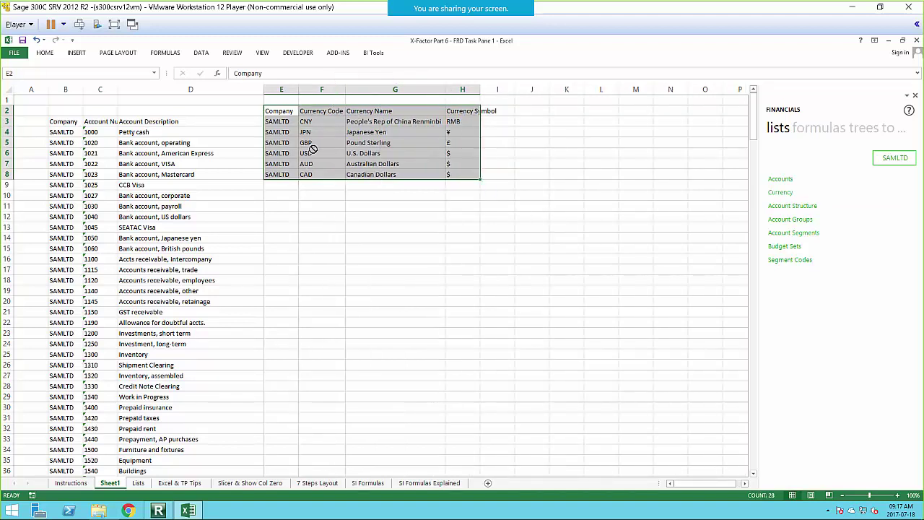
pyautogui.moveTo(772, 221); pyautogui.dragTo(304, 207)
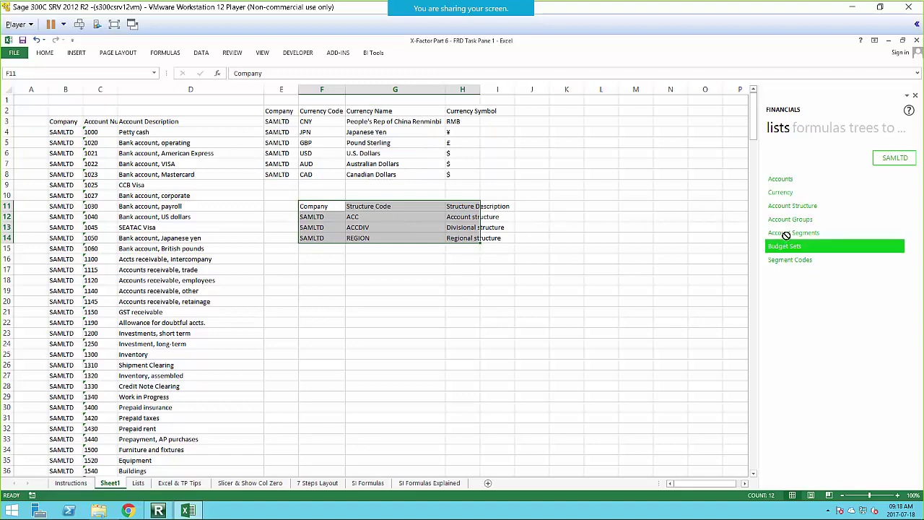
pyautogui.moveTo(783, 221); pyautogui.dragTo(289, 281)
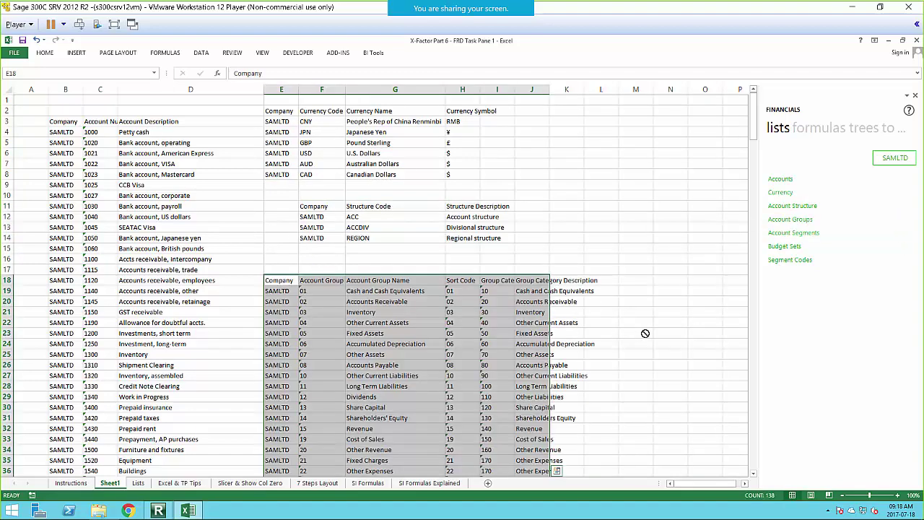
pyautogui.click(679, 342)
pyautogui.scroll(-5, 675, 313)
pyautogui.scroll(4, 676, 313)
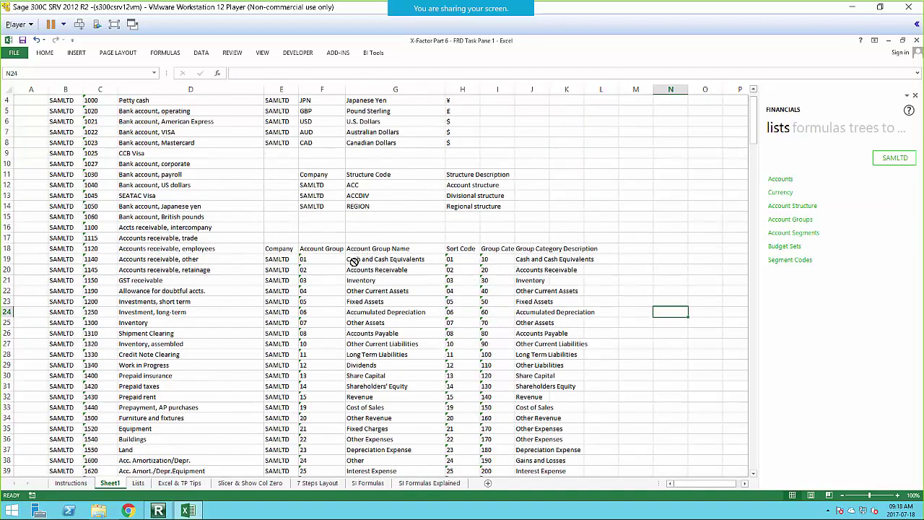
pyautogui.click(489, 250)
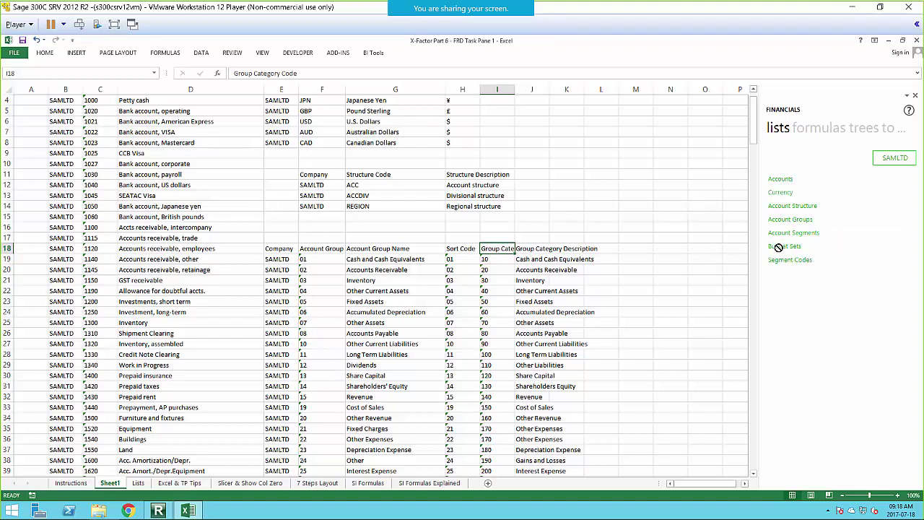
# Step: Insert the Account Segments list at J6, the Budget Sets list at K11 and the Segment Codes list at M14
pyautogui.moveTo(780, 249); pyautogui.dragTo(549, 119)
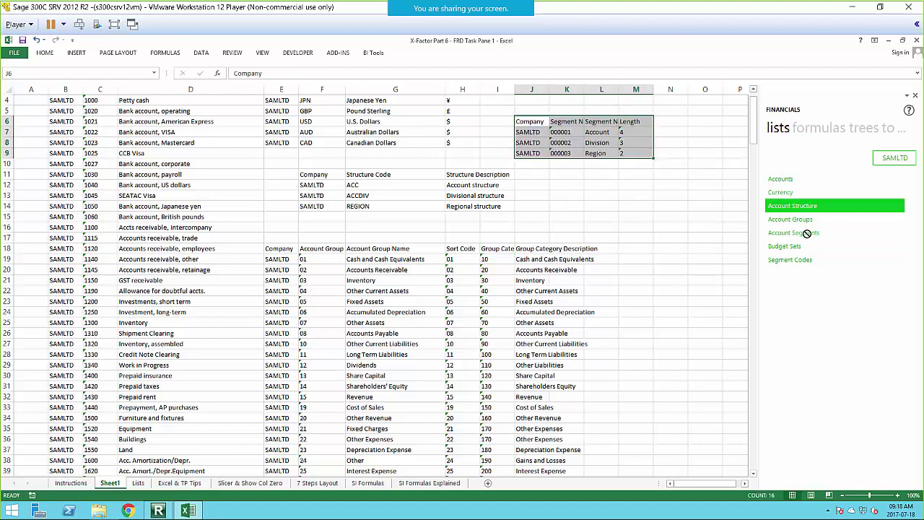
pyautogui.moveTo(785, 246); pyautogui.dragTo(582, 176)
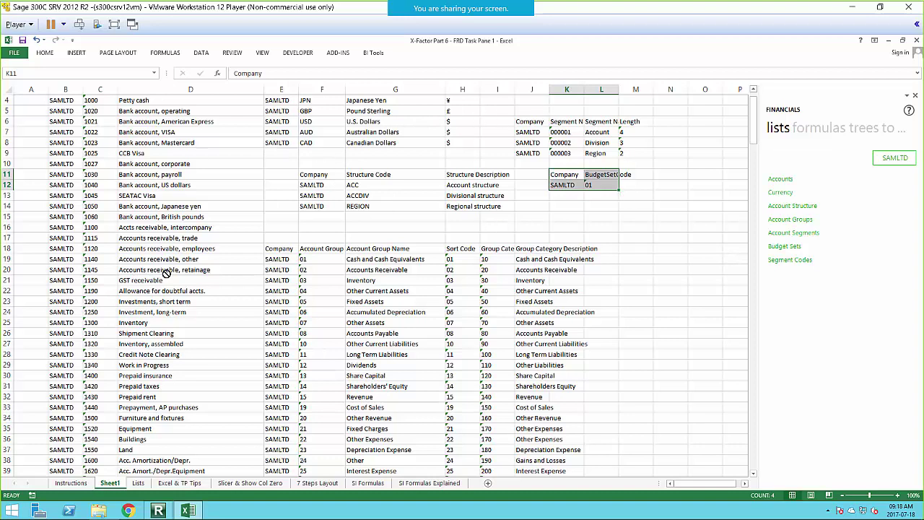
pyautogui.moveTo(798, 267); pyautogui.dragTo(625, 212)
pyautogui.moveTo(698, 485); pyautogui.dragTo(708, 485)
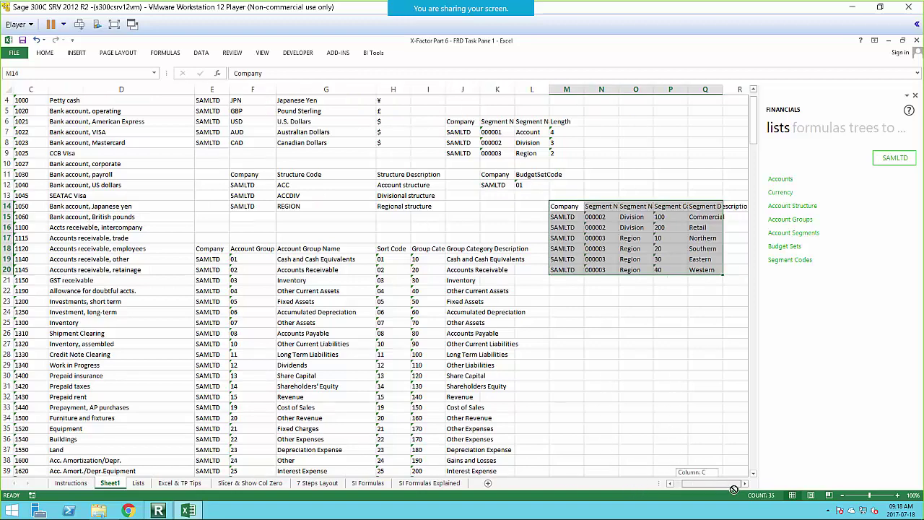
# Step: View the GL companies available for the task pane lists
pyautogui.click(690, 377)
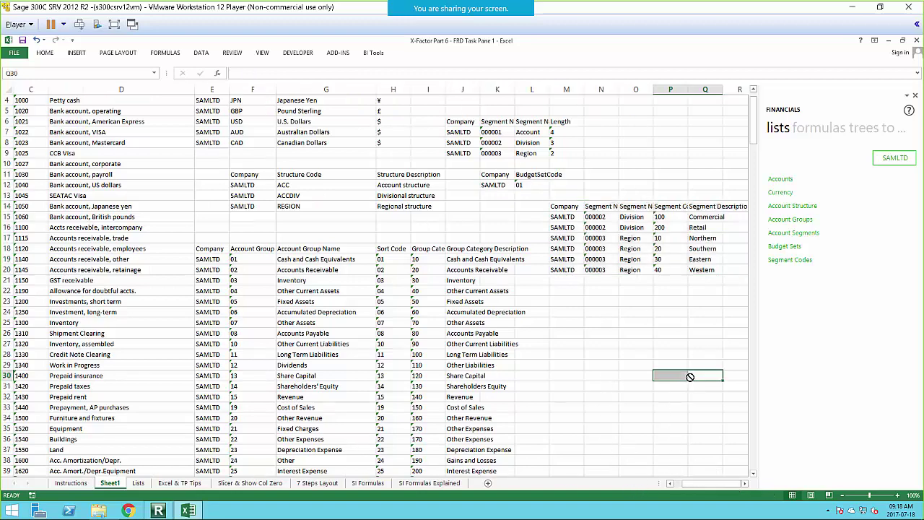
pyautogui.moveTo(689, 377); pyautogui.dragTo(607, 303)
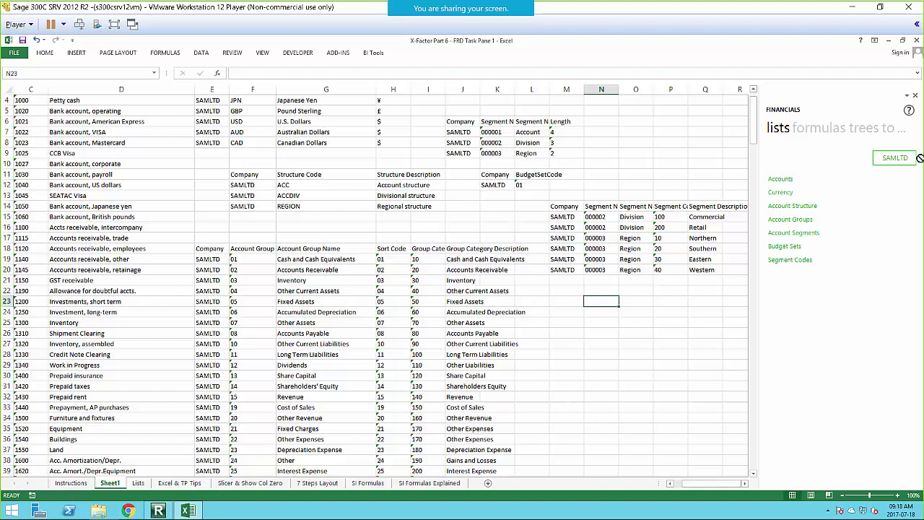
pyautogui.moveTo(880, 160); pyautogui.dragTo(892, 164)
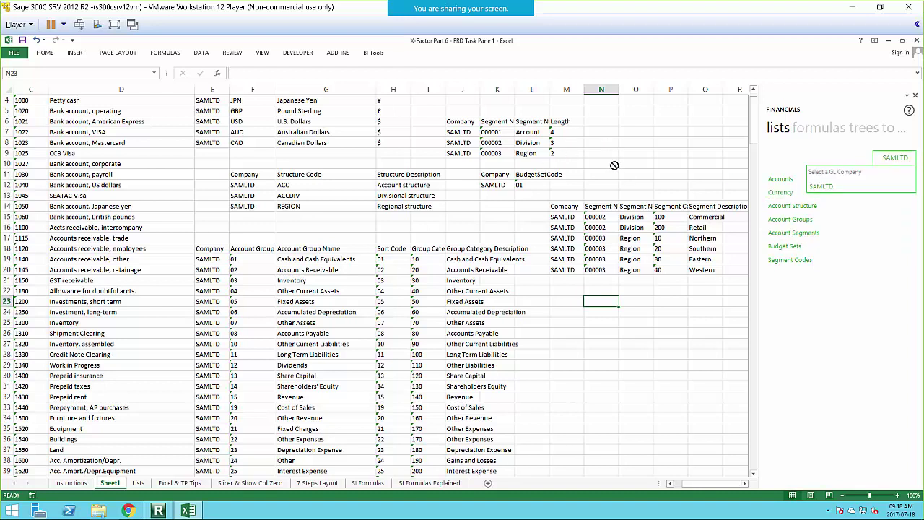
# Step: Add a new worksheet and insert the task pane's Opening Balance formula in B4 and Closing Balance formula in B5
pyautogui.click(671, 352)
pyautogui.click(808, 128)
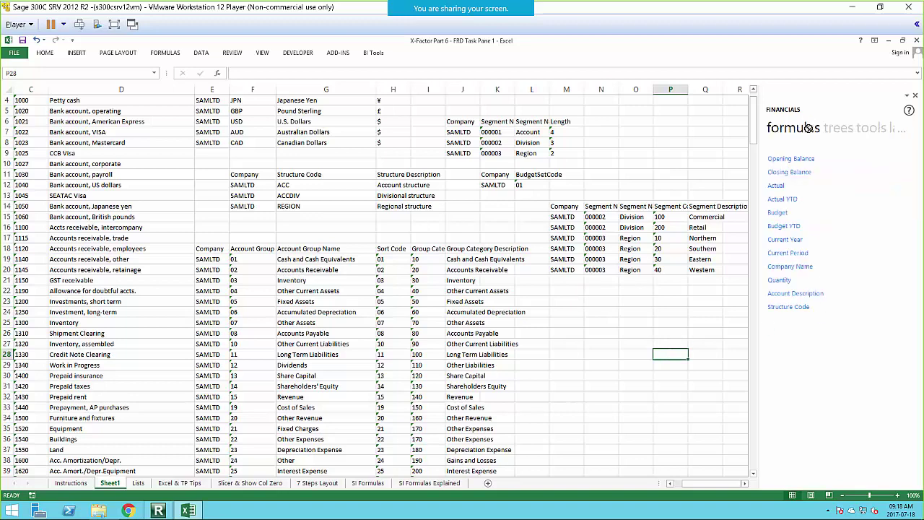
pyautogui.click(489, 484)
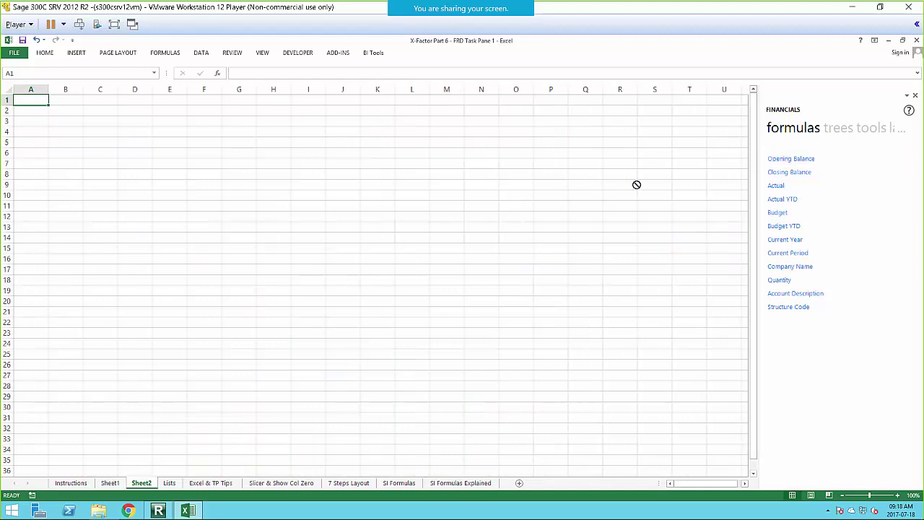
pyautogui.moveTo(762, 160); pyautogui.dragTo(72, 128)
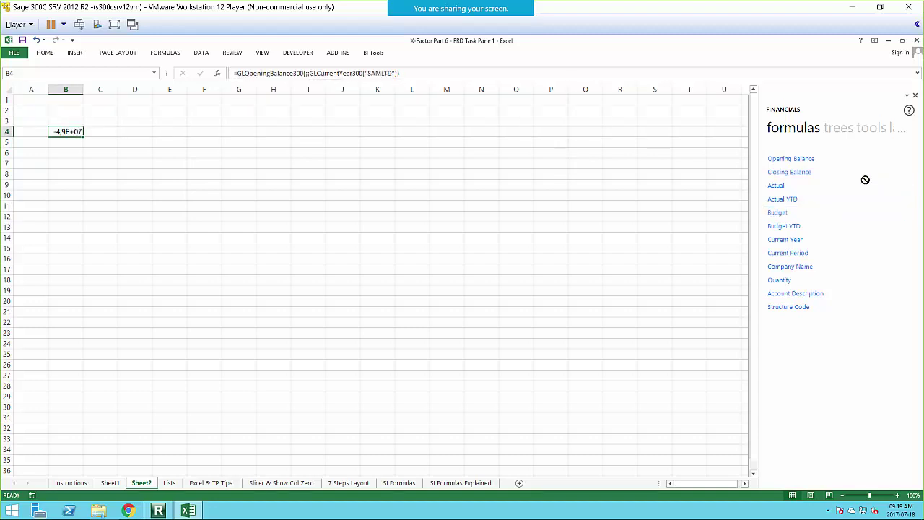
pyautogui.moveTo(801, 172); pyautogui.dragTo(70, 143)
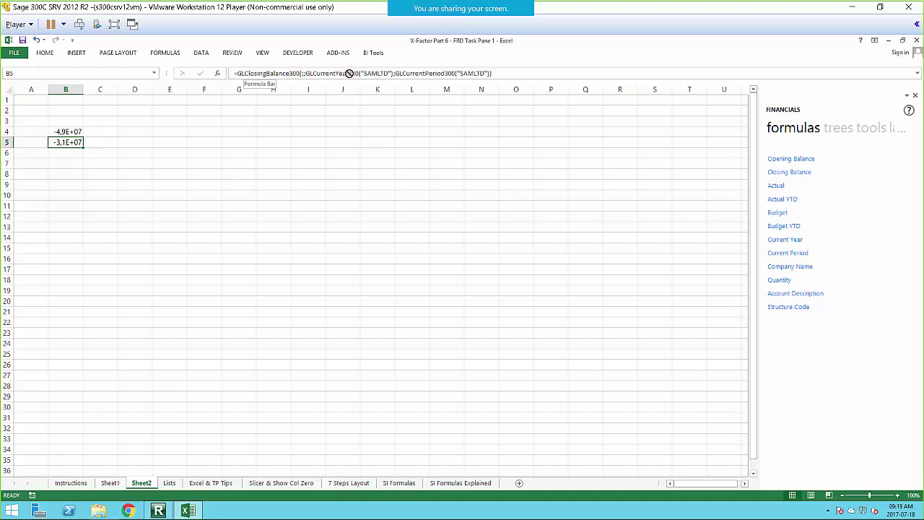
# Step: Insert the Actual, Actual YTD, Budget and Budget YTD formulas in B6 to B9 and autofit column B
pyautogui.moveTo(776, 187); pyautogui.dragTo(89, 155)
pyautogui.moveTo(783, 200); pyautogui.dragTo(70, 165)
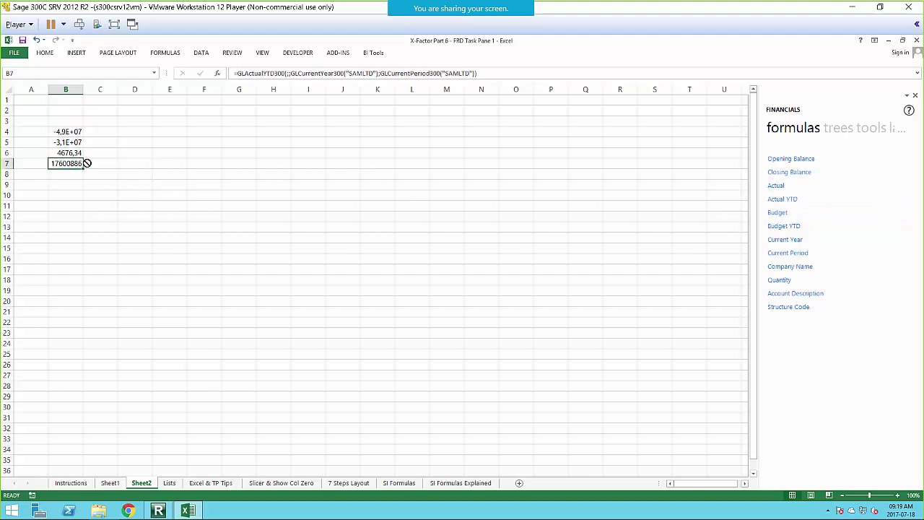
pyautogui.moveTo(778, 213); pyautogui.dragTo(68, 170)
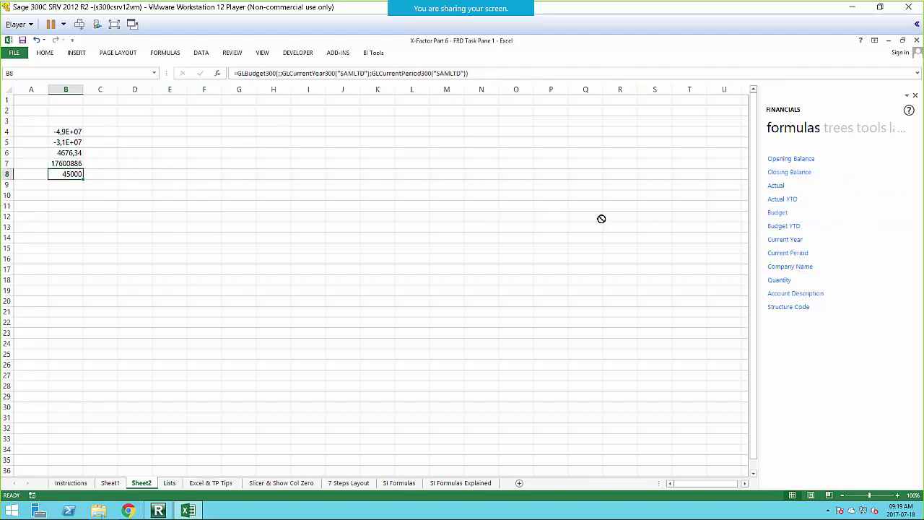
pyautogui.moveTo(784, 226); pyautogui.dragTo(63, 187)
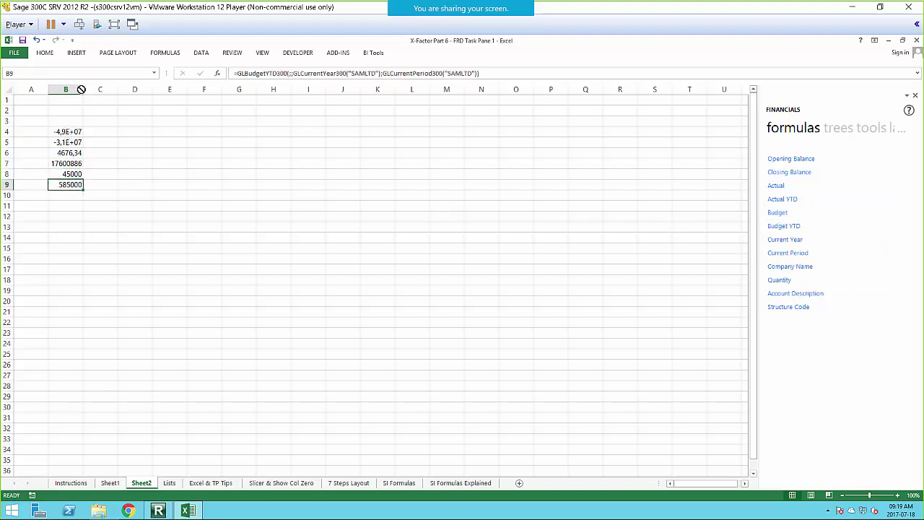
pyautogui.doubleClick(83, 90)
pyautogui.click(243, 247)
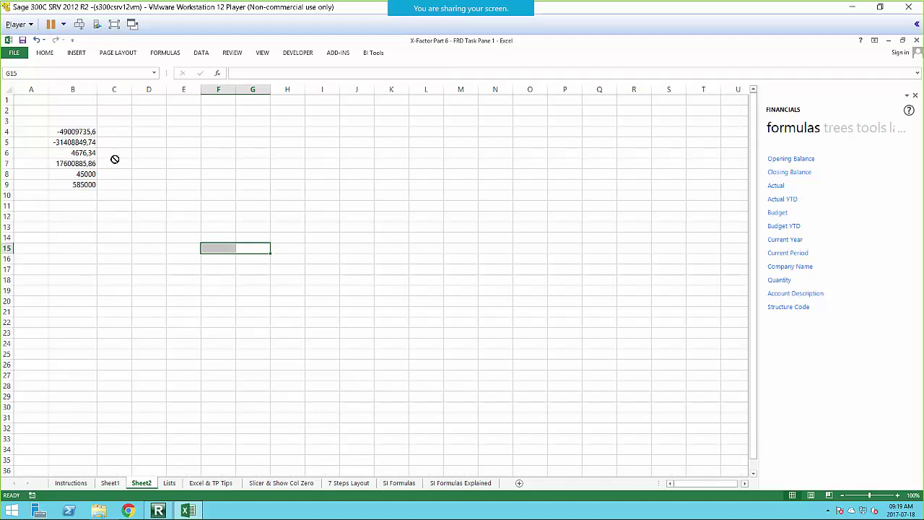
# Step: Insert the Current Year formula in B10, Current Period in B11 and Company Name in B12
pyautogui.click(781, 240)
pyautogui.moveTo(782, 241); pyautogui.dragTo(48, 196)
pyautogui.moveTo(787, 253); pyautogui.dragTo(73, 205)
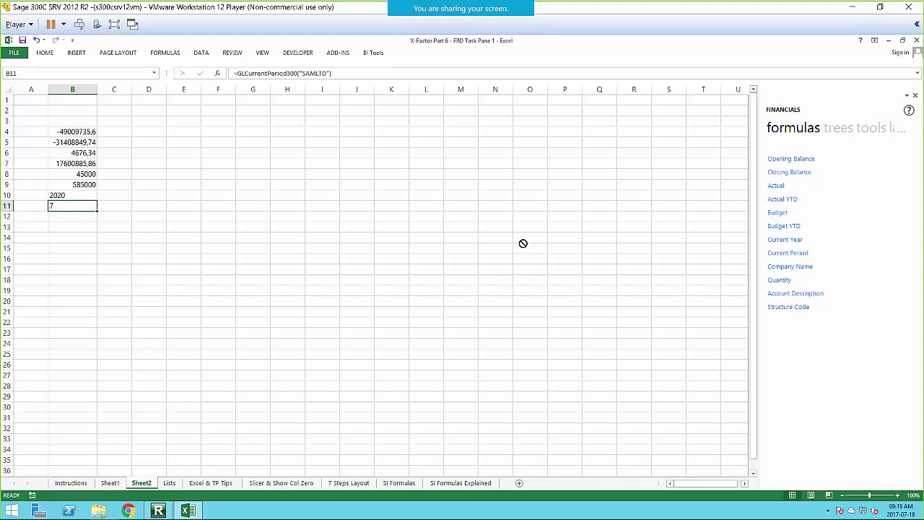
pyautogui.moveTo(822, 267); pyautogui.dragTo(72, 217)
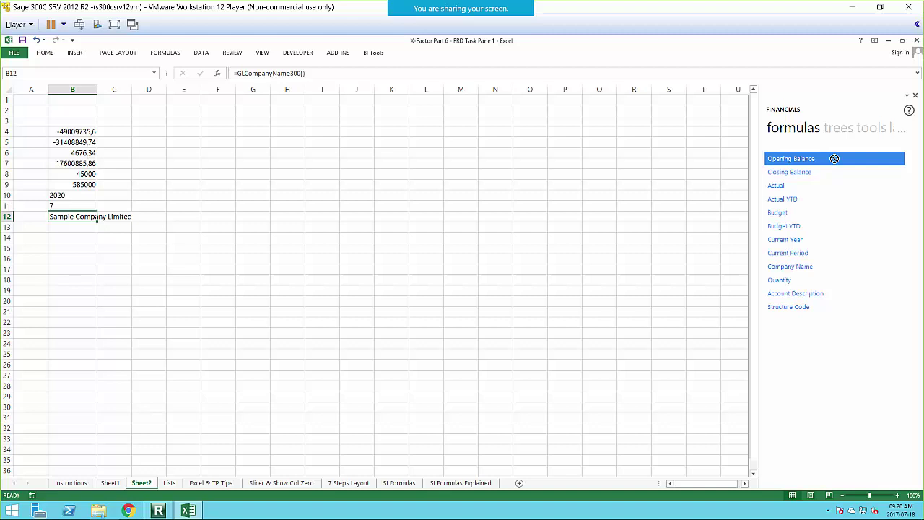
pyautogui.click(381, 203)
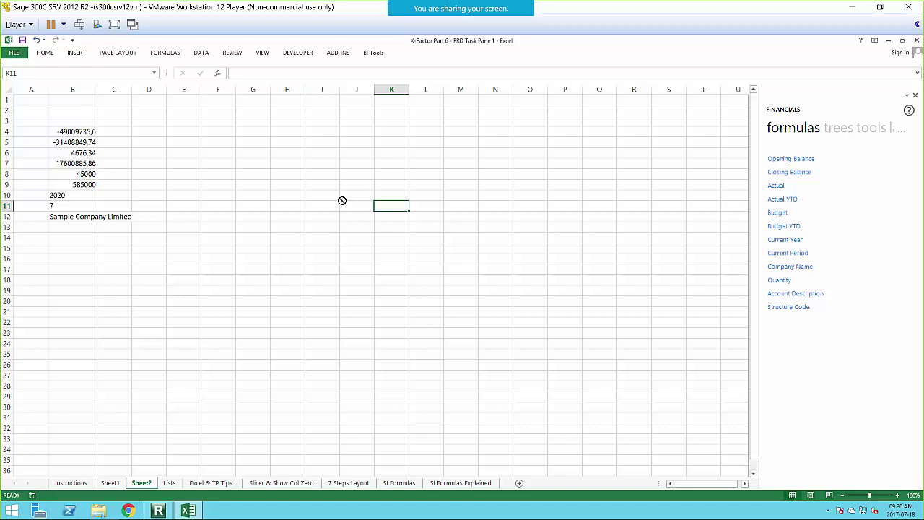
# Step: Open the Excel & TP Tips sheet and examine its company, fiscal year, period and month parameters
pyautogui.click(207, 484)
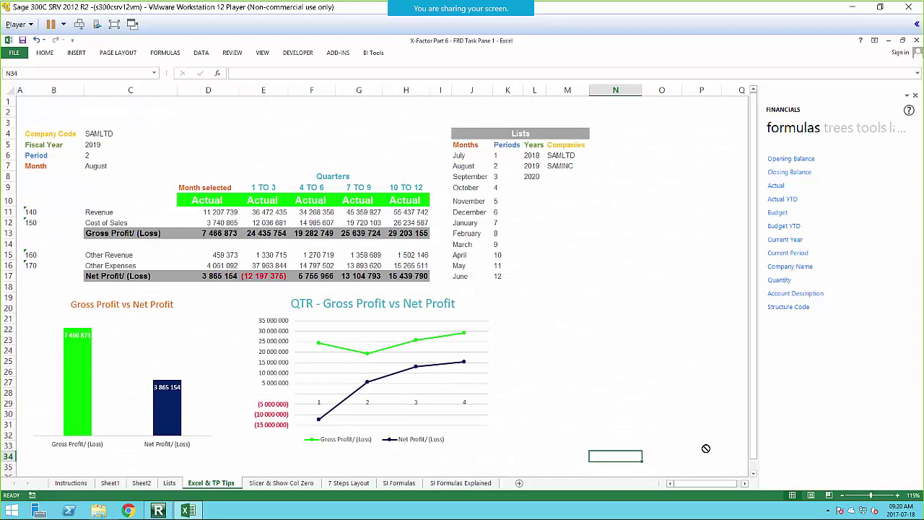
pyautogui.moveTo(32, 123); pyautogui.dragTo(112, 169)
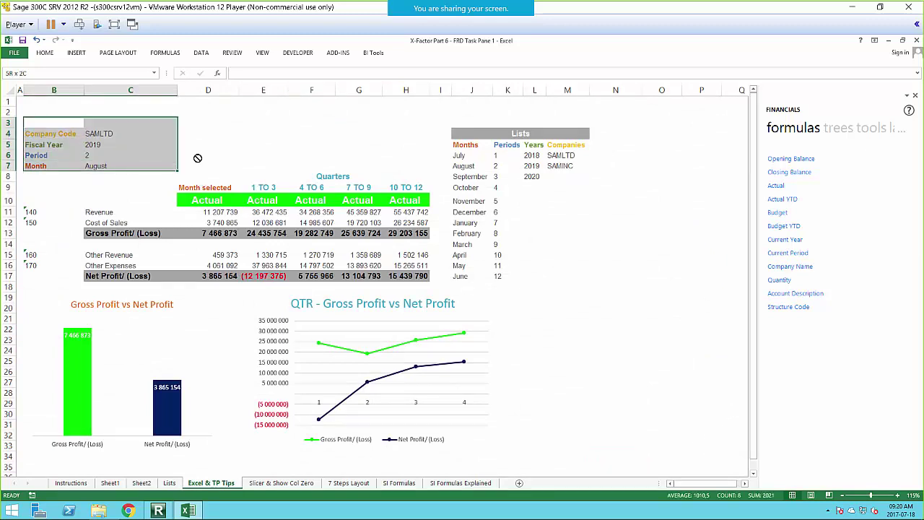
pyautogui.click(185, 156)
# Step: Switch the Fiscal Year in C5 to 2018, to 2020 and back to 2019
pyautogui.click(105, 146)
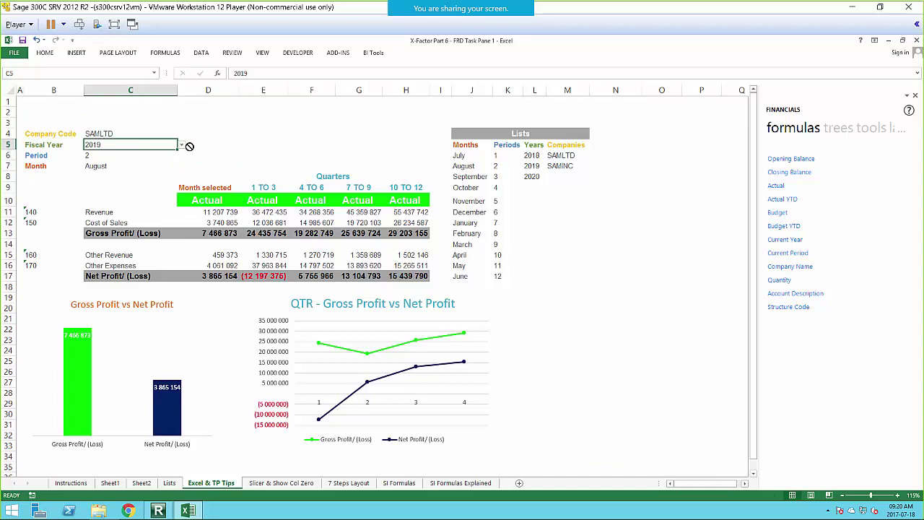
pyautogui.click(181, 146)
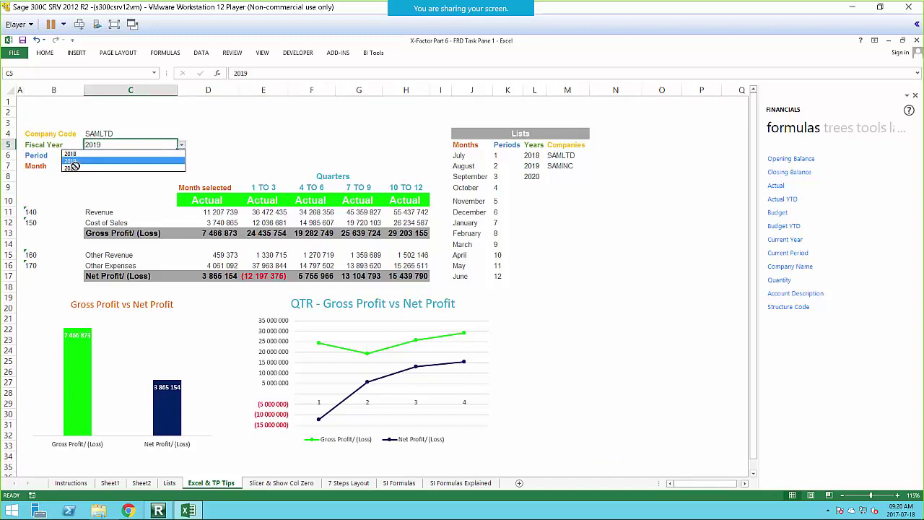
pyautogui.click(71, 153)
pyautogui.click(181, 145)
pyautogui.click(123, 167)
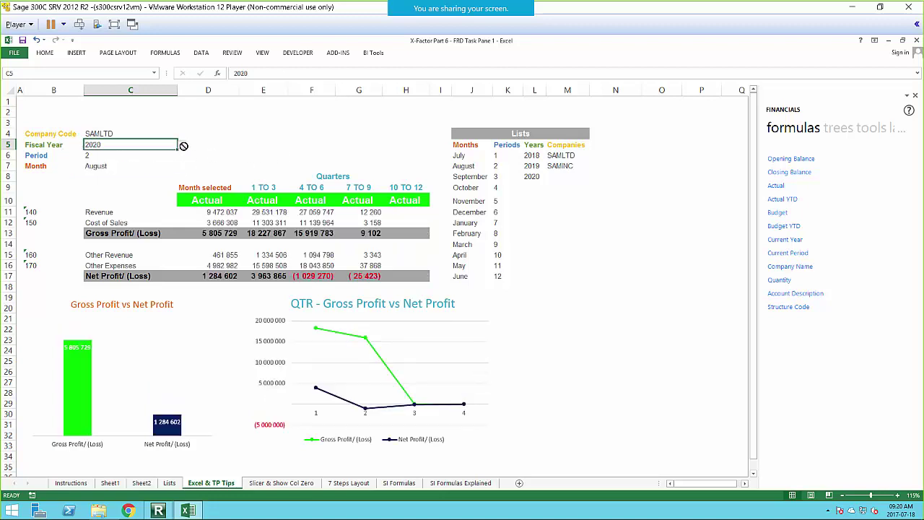
pyautogui.click(181, 147)
pyautogui.click(137, 160)
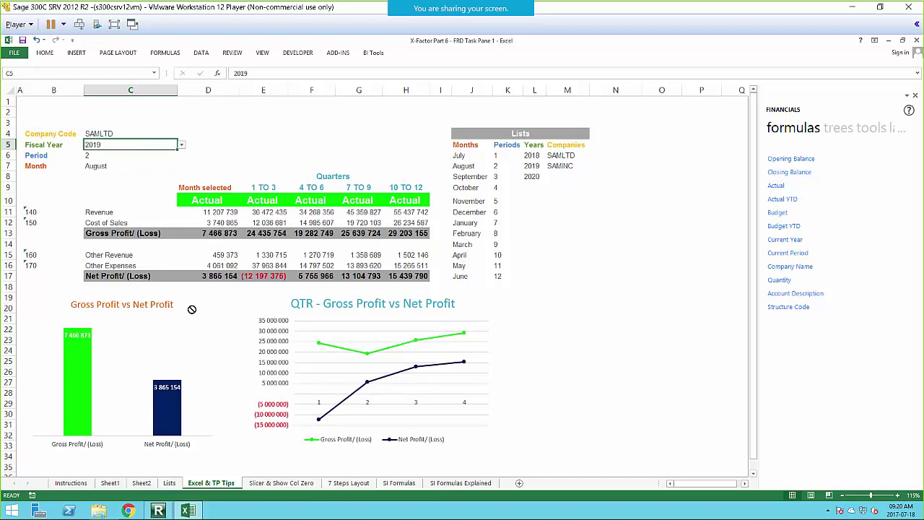
# Step: View the Company Code options in C4 and inspect the Period's VLOOKUP formula in C6
pyautogui.click(134, 133)
pyautogui.click(179, 134)
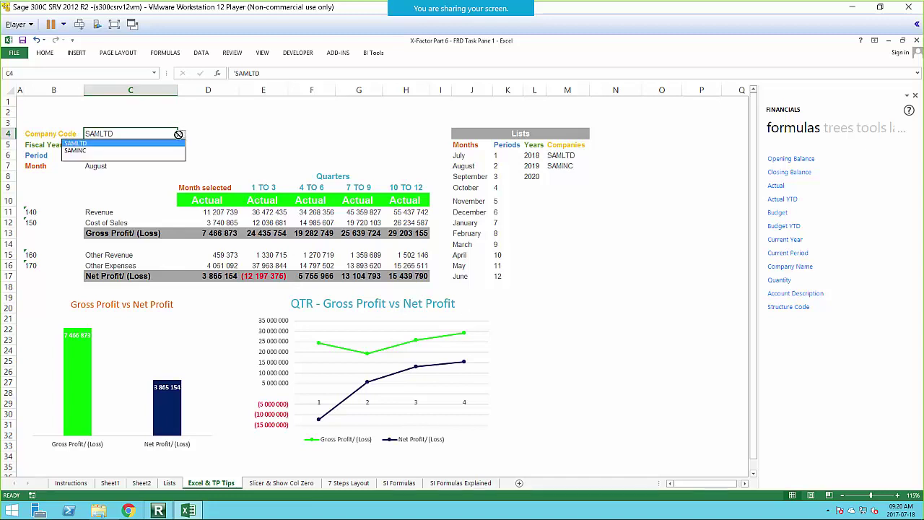
pyautogui.click(179, 134)
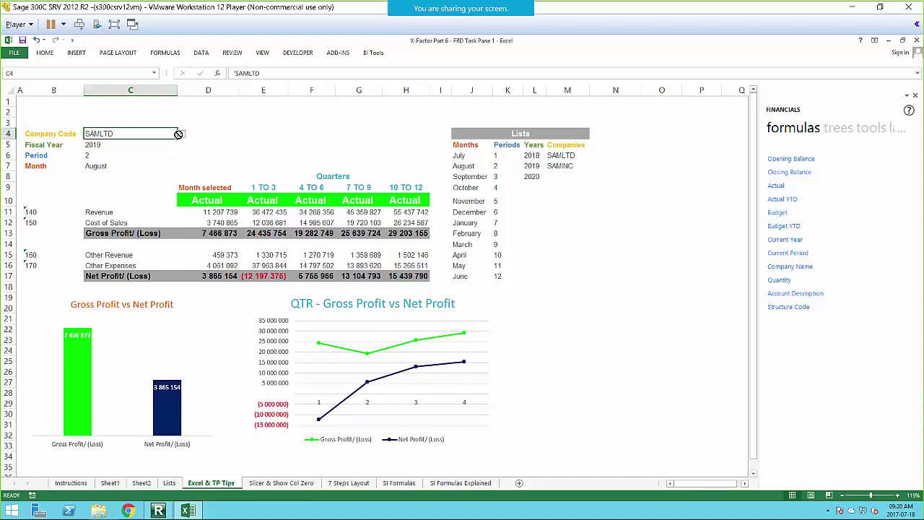
pyautogui.click(98, 156)
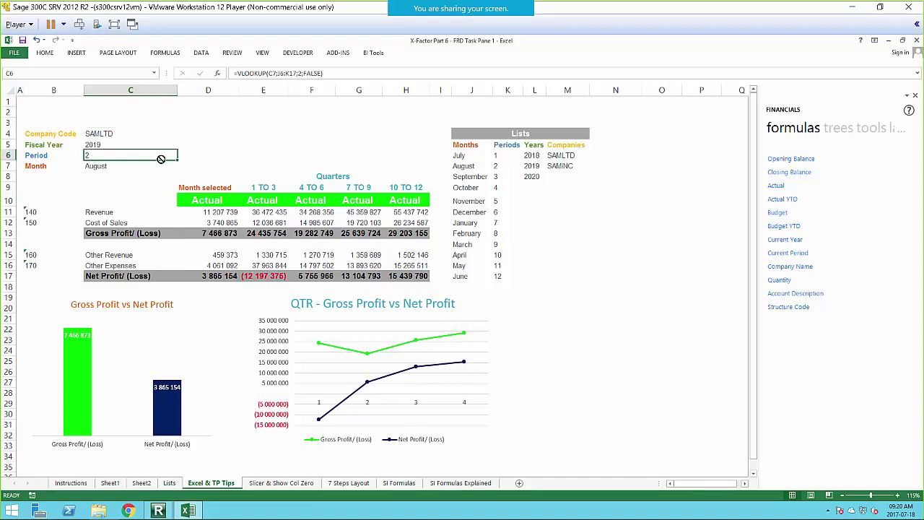
pyautogui.doubleClick(100, 155)
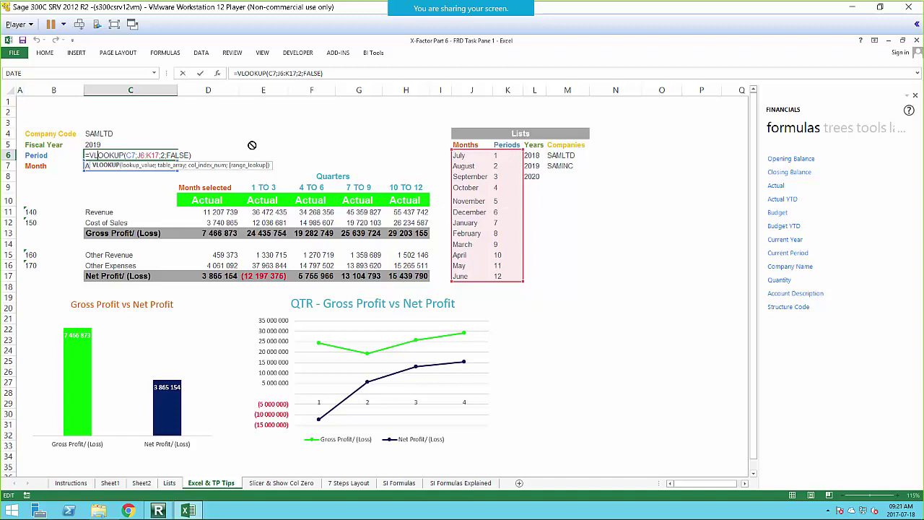
pyautogui.press('Escape')
pyautogui.click(249, 161)
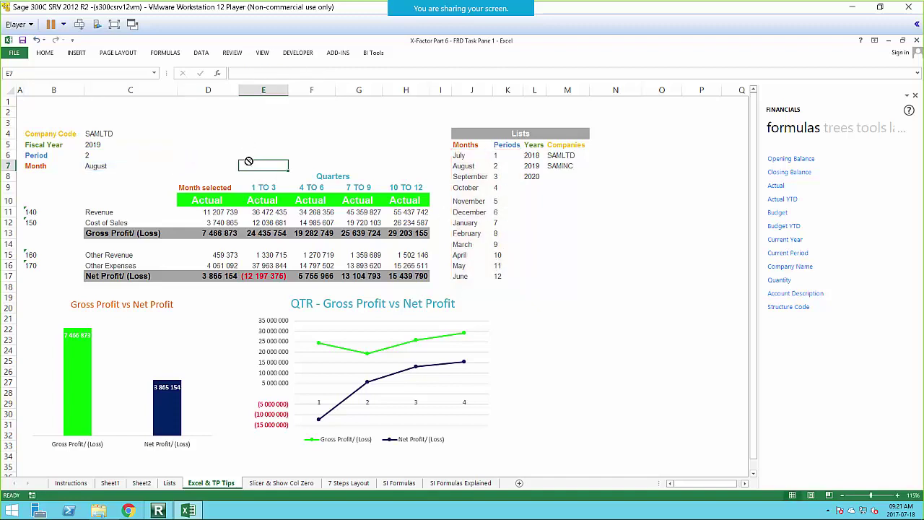
# Step: Change the Month in C7 to September and finally to November
pyautogui.click(110, 168)
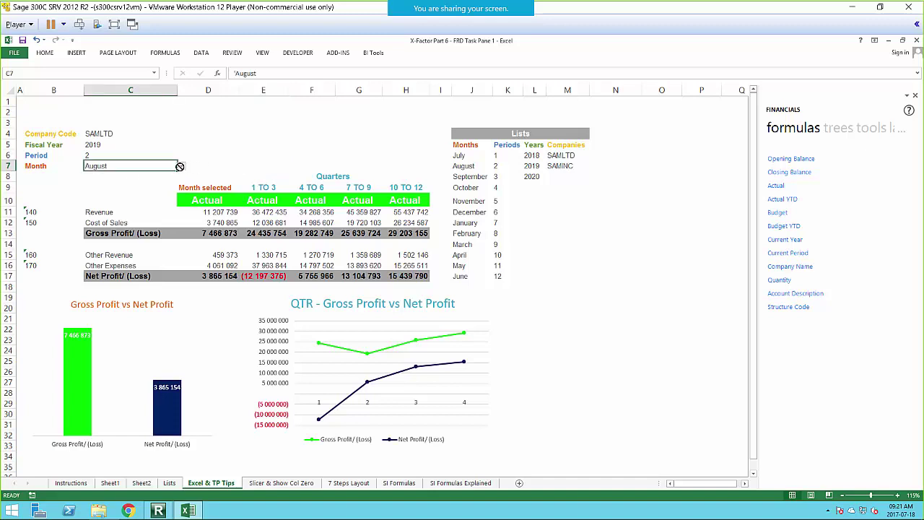
pyautogui.click(180, 166)
pyautogui.click(137, 180)
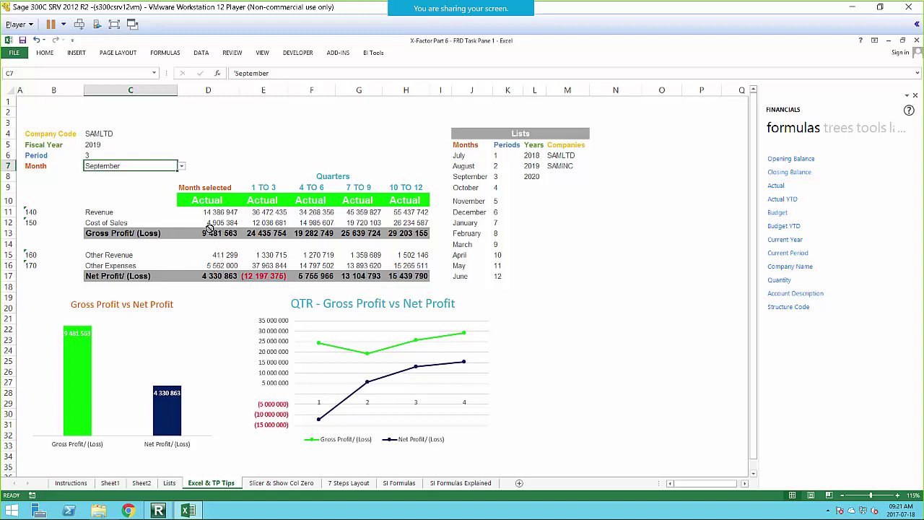
pyautogui.click(180, 165)
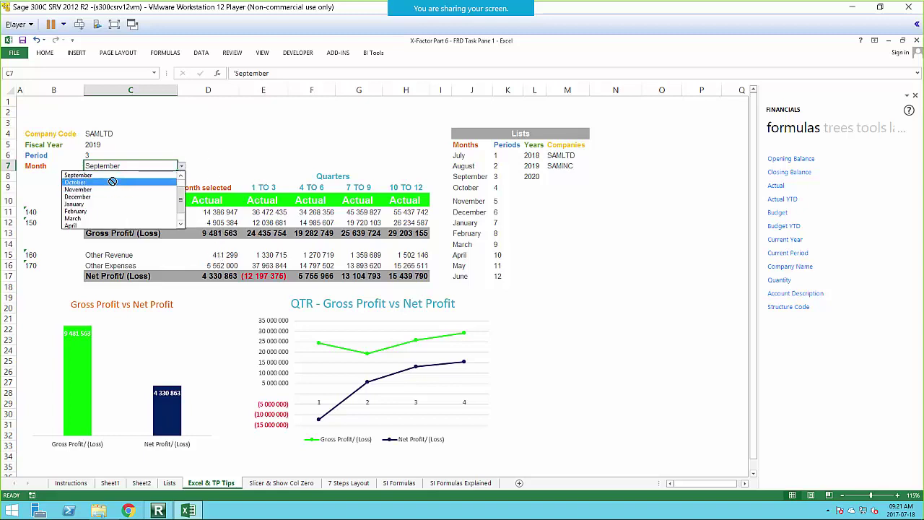
pyautogui.click(110, 190)
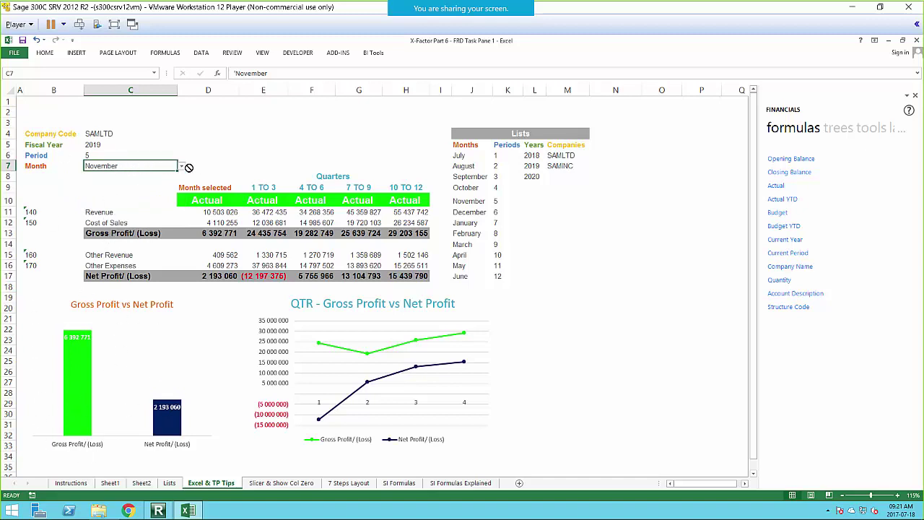
# Step: Examine the Months and Periods lists that the Period formula in C6 uses to look up November
pyautogui.moveTo(466, 156); pyautogui.dragTo(470, 278)
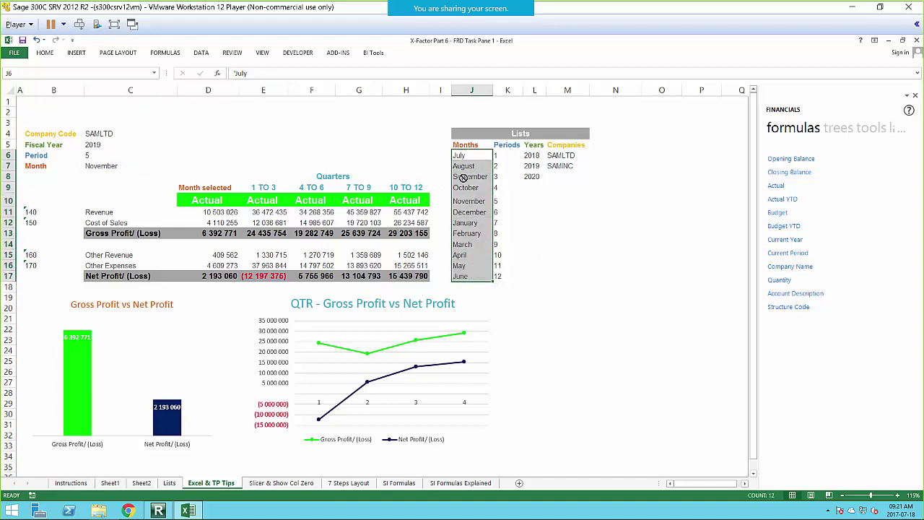
pyautogui.click(89, 155)
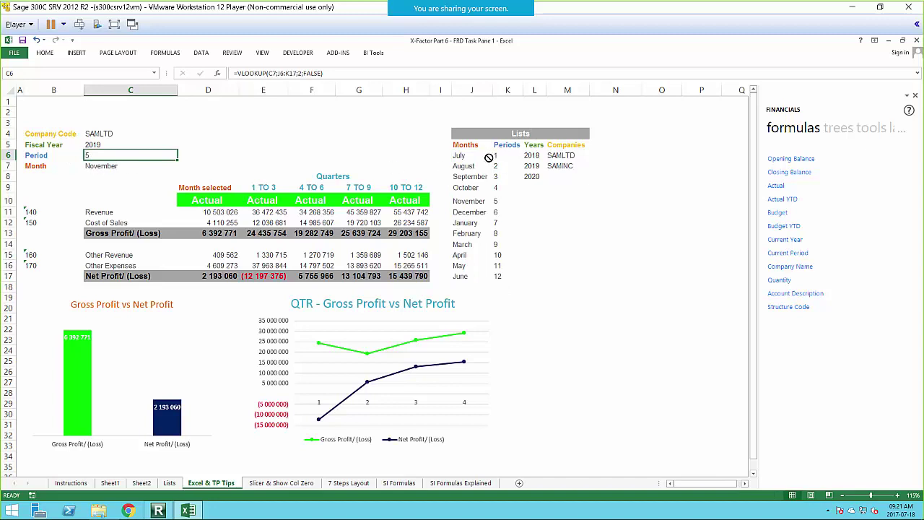
pyautogui.click(463, 202)
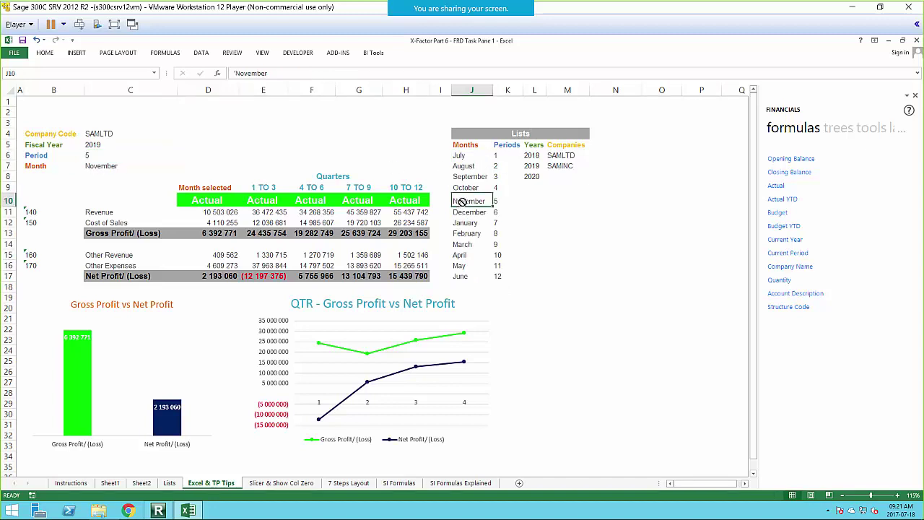
pyautogui.click(508, 202)
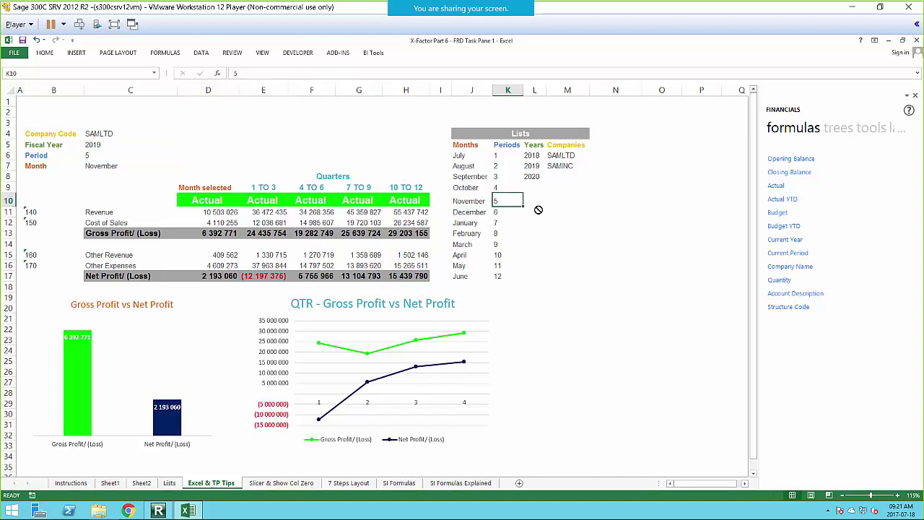
pyautogui.click(101, 156)
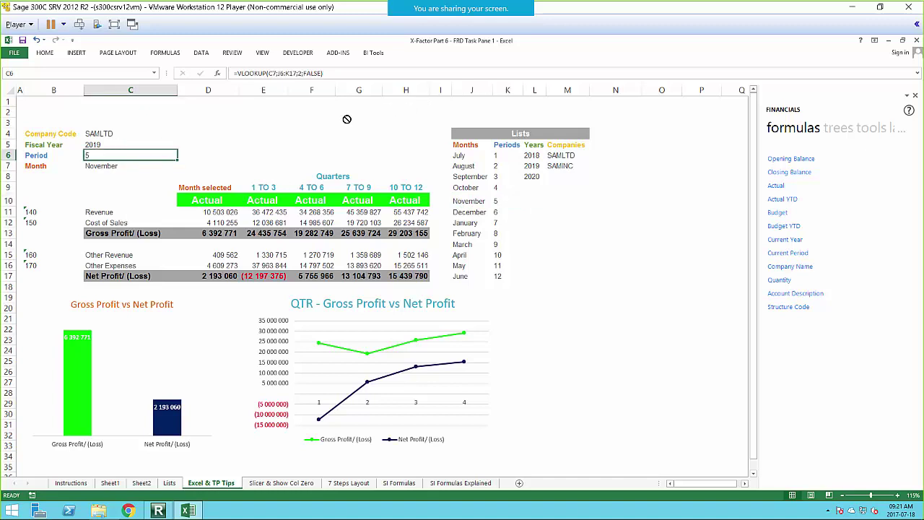
pyautogui.press('Down')
# Step: Inspect the Period formula in C6 and the quarter period ranges in E9 through H9
pyautogui.click(259, 130)
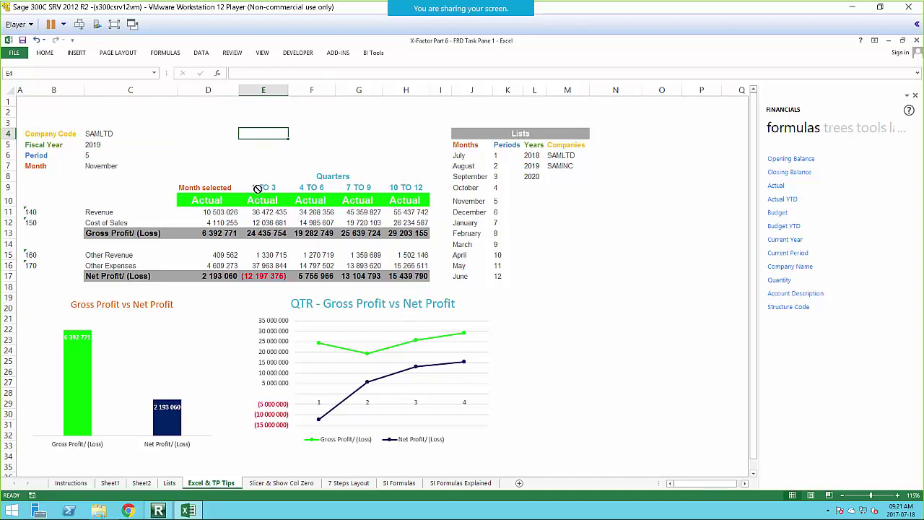
pyautogui.click(92, 155)
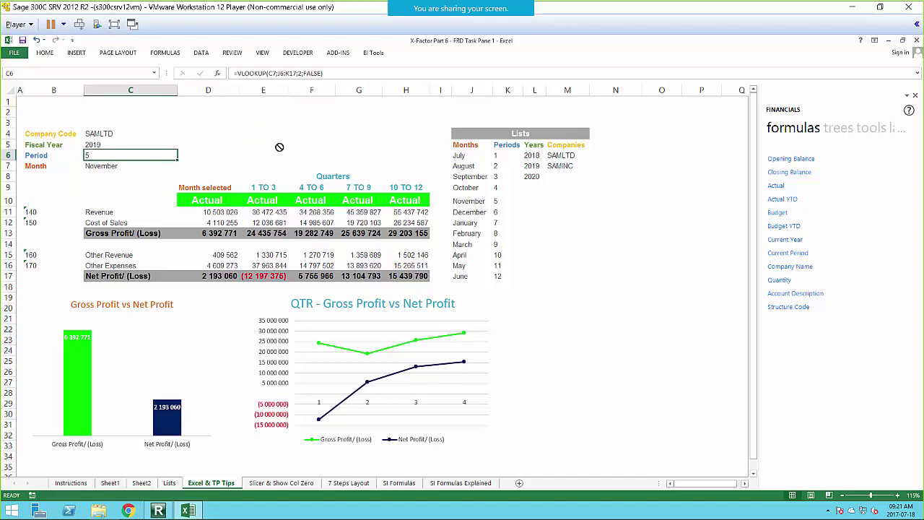
pyautogui.click(280, 164)
pyautogui.click(261, 189)
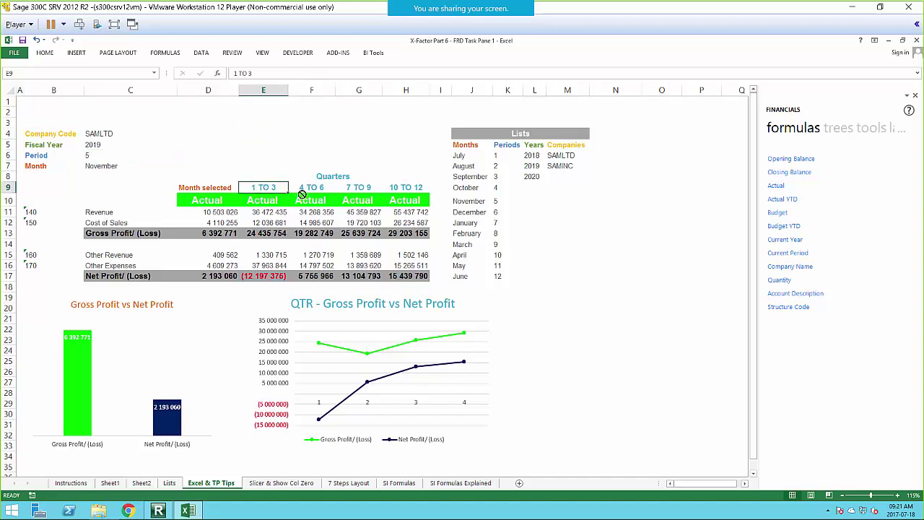
pyautogui.click(318, 187)
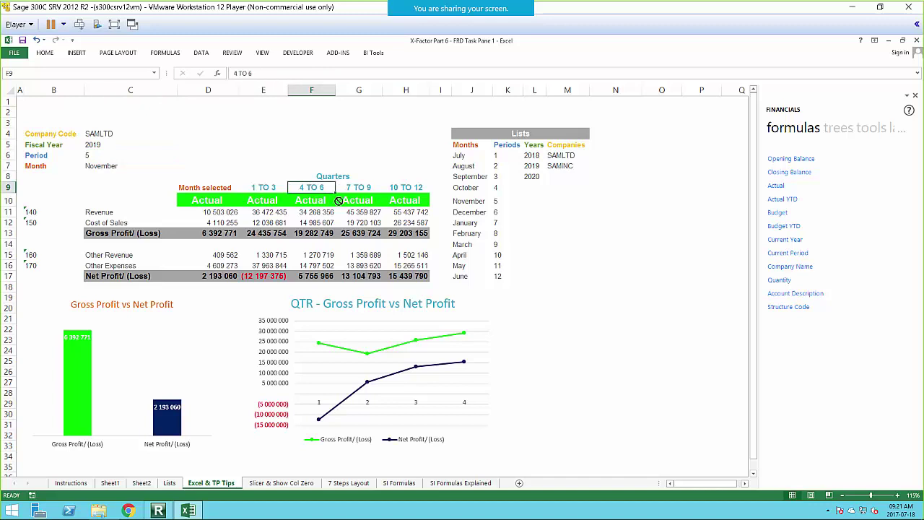
pyautogui.click(357, 187)
pyautogui.click(421, 191)
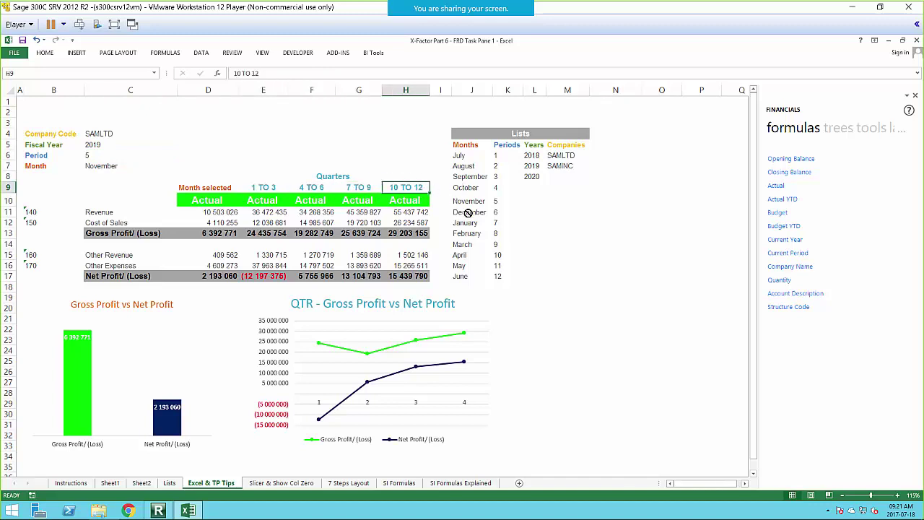
# Step: Examine the cell references in the first quarter's Revenue formula in E11, including its period range in E9
pyautogui.click(258, 212)
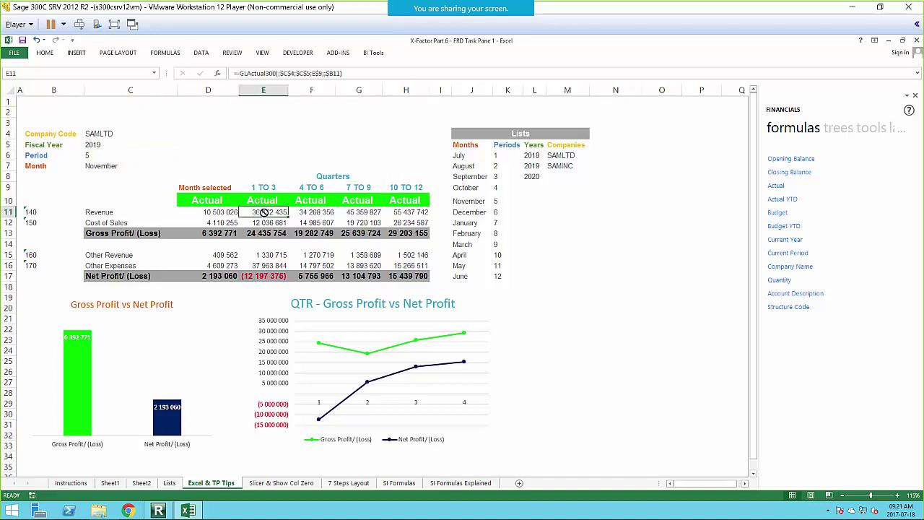
pyautogui.doubleClick(264, 213)
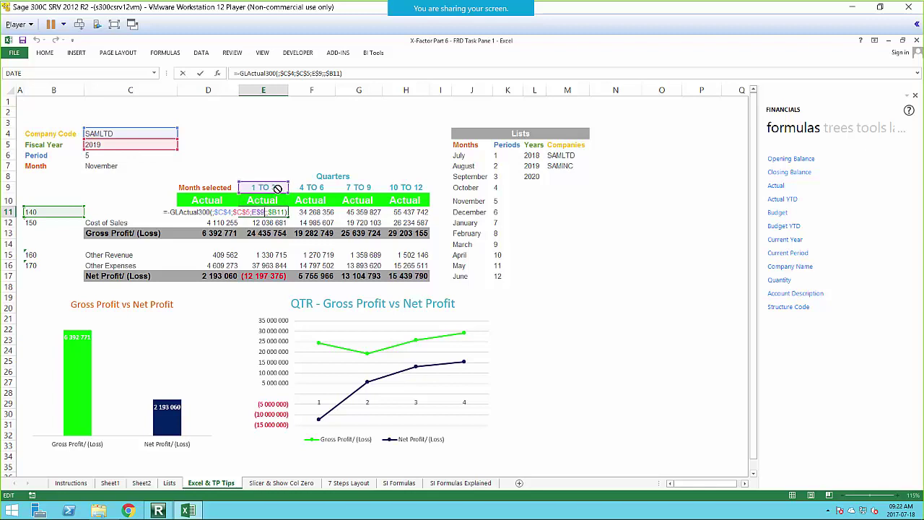
pyautogui.press('Escape')
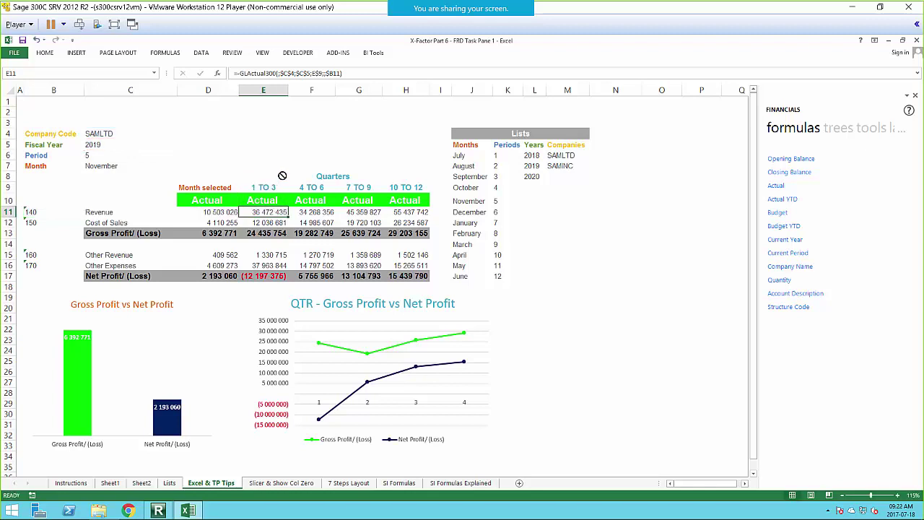
# Step: Change the first quarter's period range in E9 to "1 TO 6", keeping a space before the 6
pyautogui.click(278, 185)
pyautogui.moveTo(257, 74); pyautogui.dragTo(251, 74)
pyautogui.write('6')
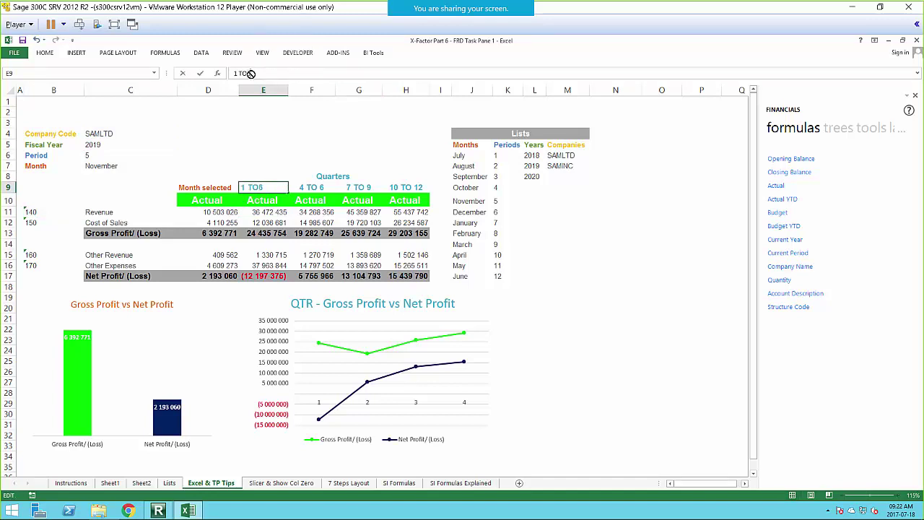
pyautogui.press('Return')
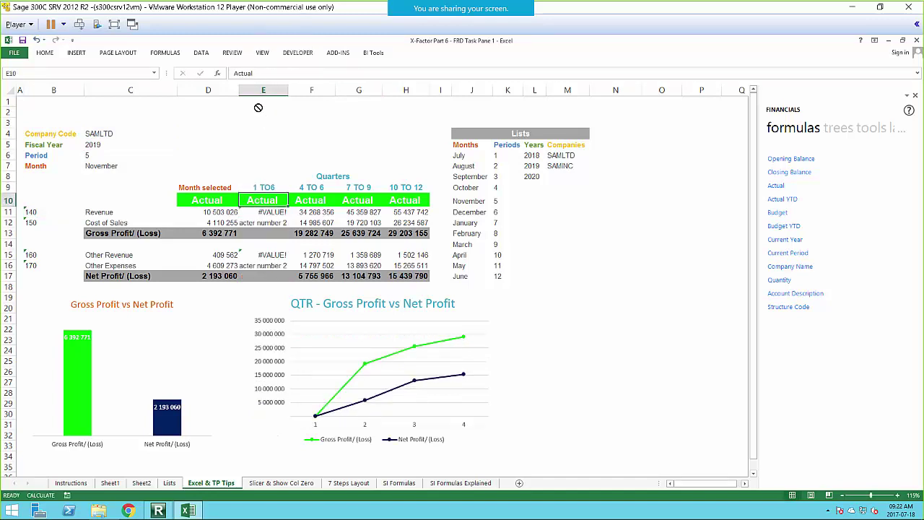
pyautogui.click(262, 213)
pyautogui.click(266, 186)
pyautogui.click(249, 73)
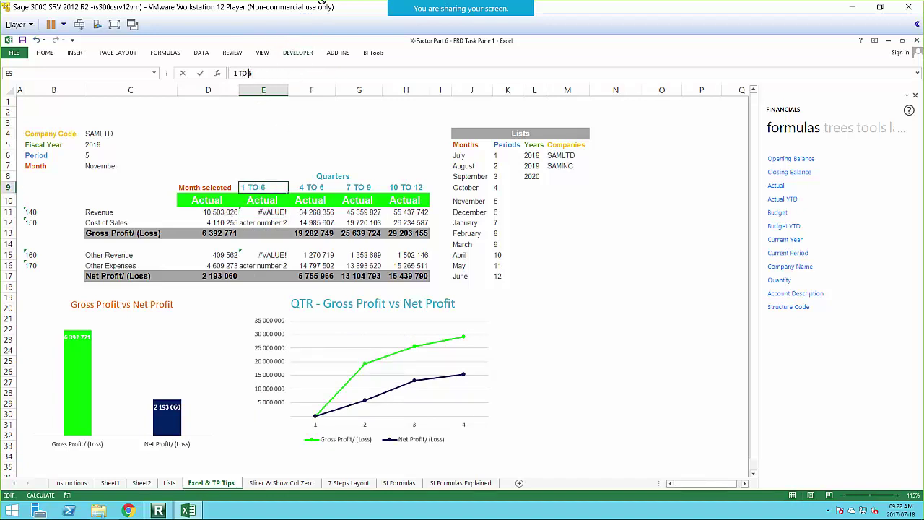
# Step: Check the Revenue formula in E11 and the first quarter's figures against the changed period range
pyautogui.doubleClick(258, 211)
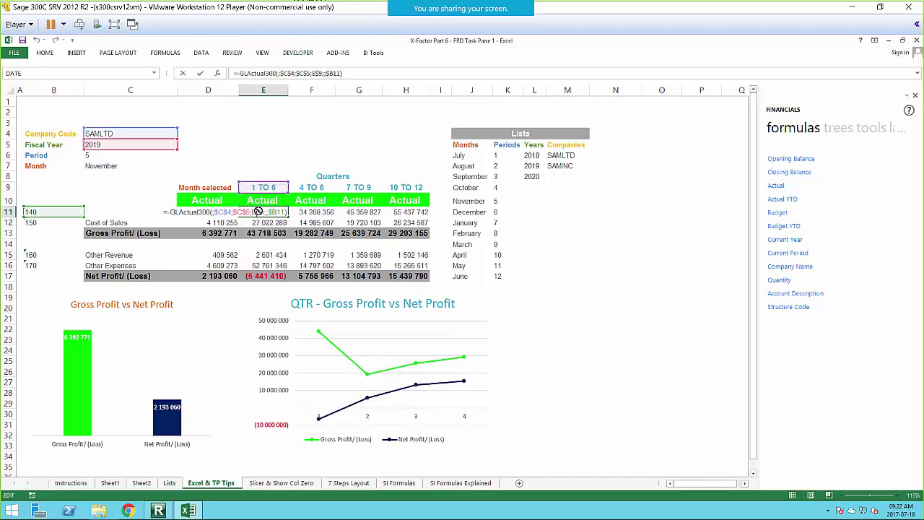
pyautogui.press('Escape')
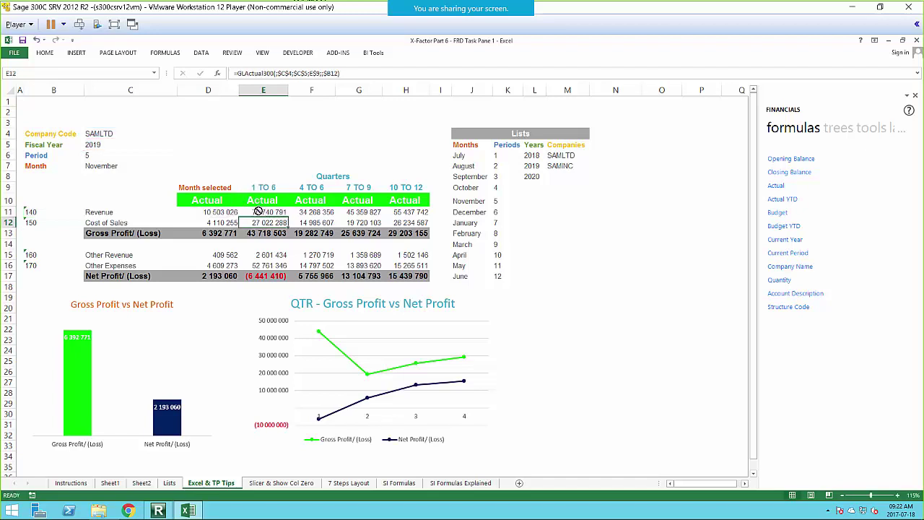
pyautogui.click(299, 133)
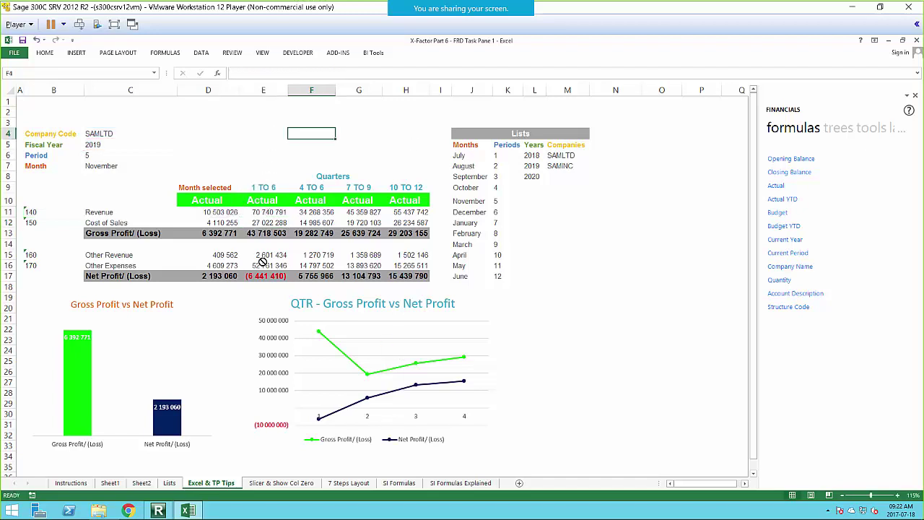
# Step: Set the first quarter's period range in E9 back to "1 TO 3"
pyautogui.click(265, 187)
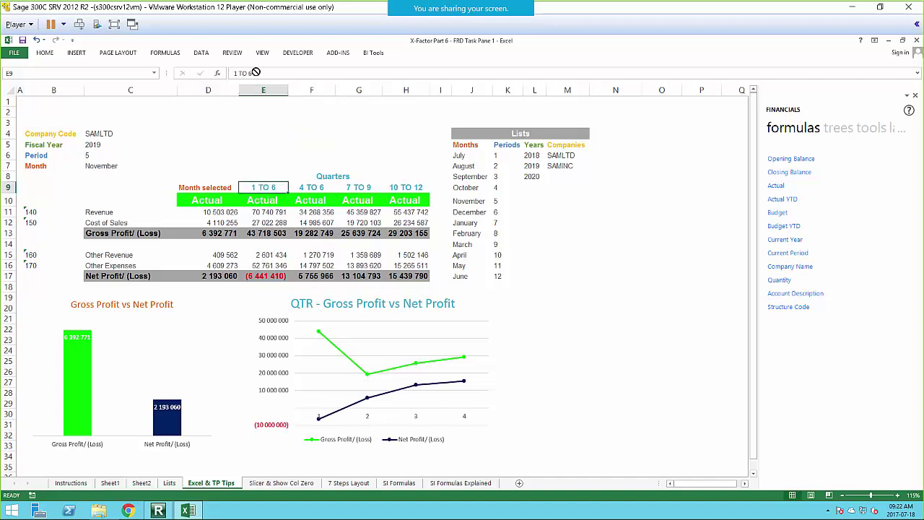
pyautogui.moveTo(235, 73); pyautogui.dragTo(253, 75)
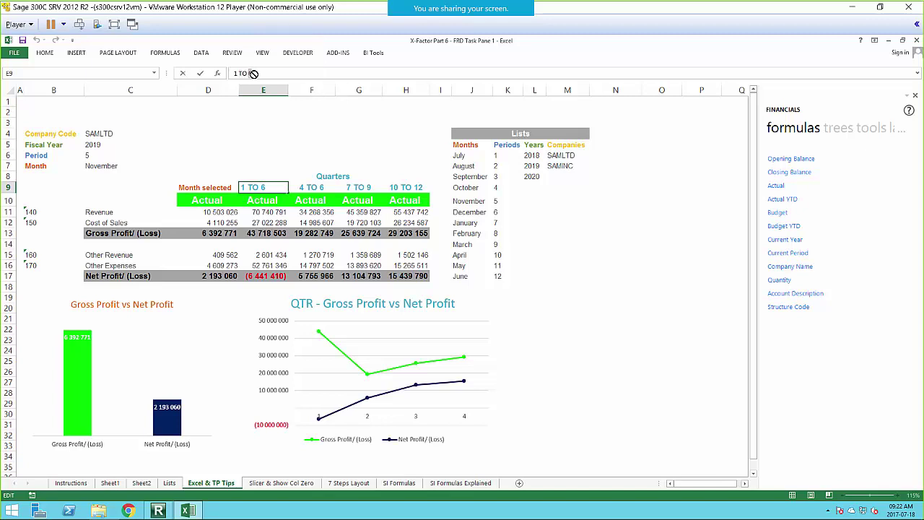
pyautogui.write('3')
pyautogui.press('Return')
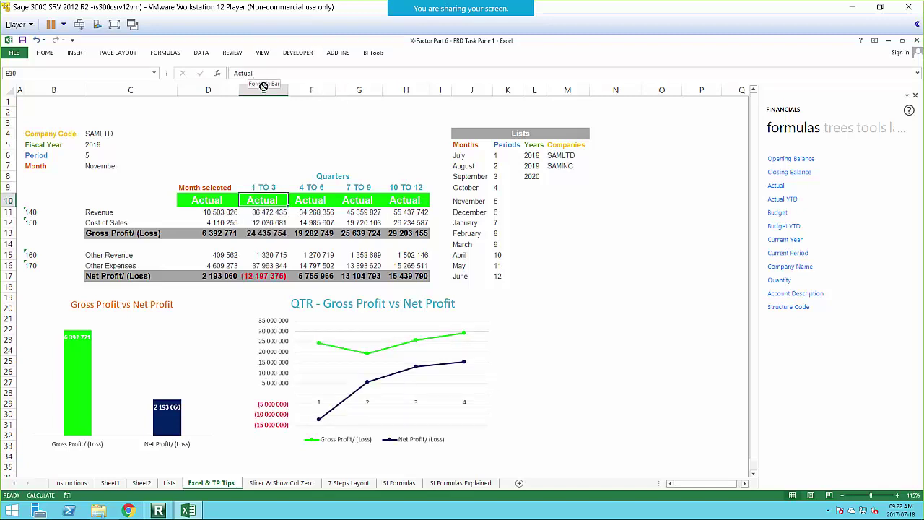
pyautogui.click(261, 131)
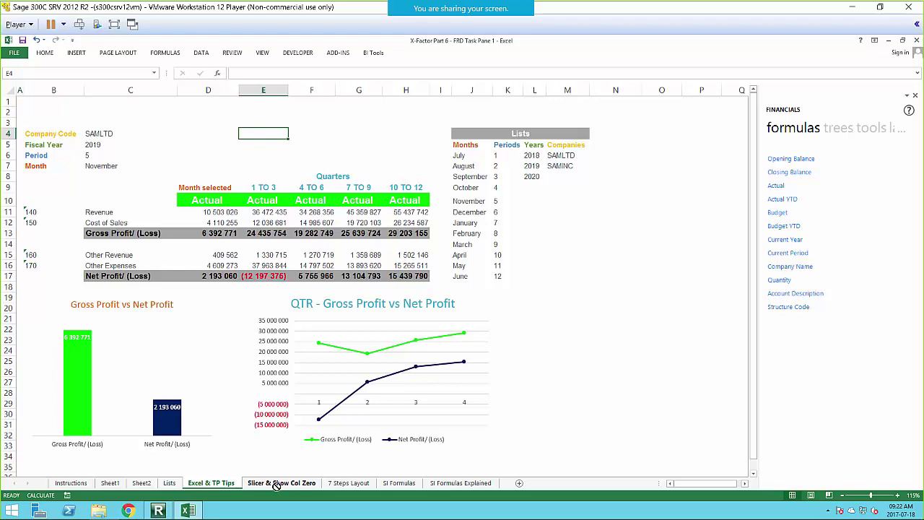
# Step: Open the Slicer & Show Col Zero sheet and filter its Months slicer to February and then August
pyautogui.click(296, 485)
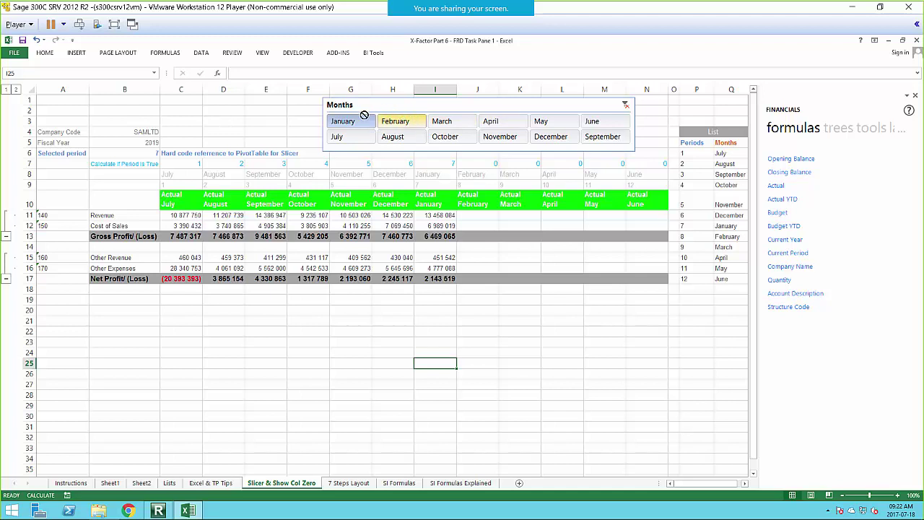
pyautogui.keyDown('ctrl'); pyautogui.click(415, 122); pyautogui.keyUp('ctrl')
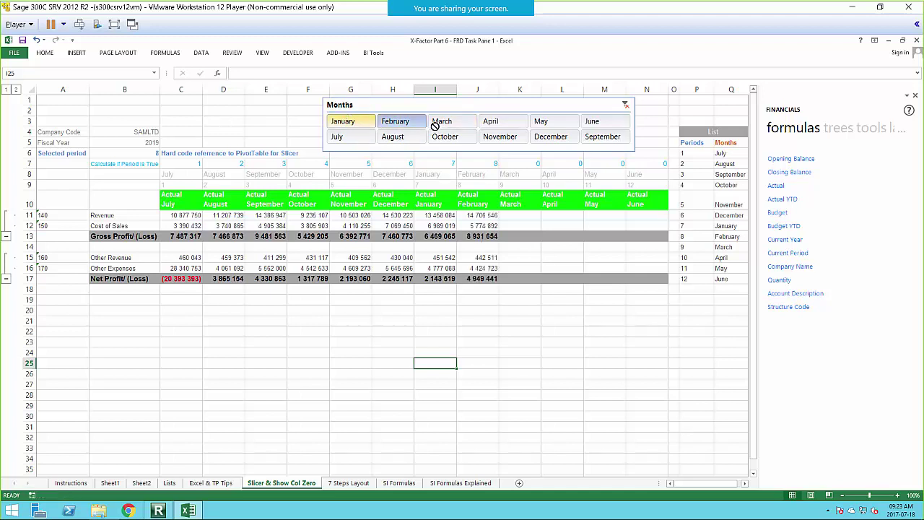
pyautogui.click(393, 136)
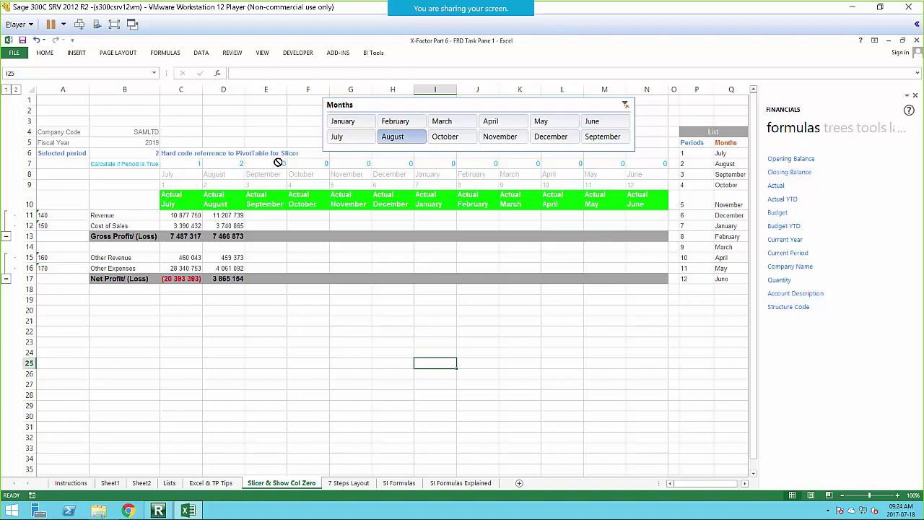
# Step: Examine the IF formula in C7 that compares the selected period in B6 with the column's period in C9
pyautogui.click(188, 163)
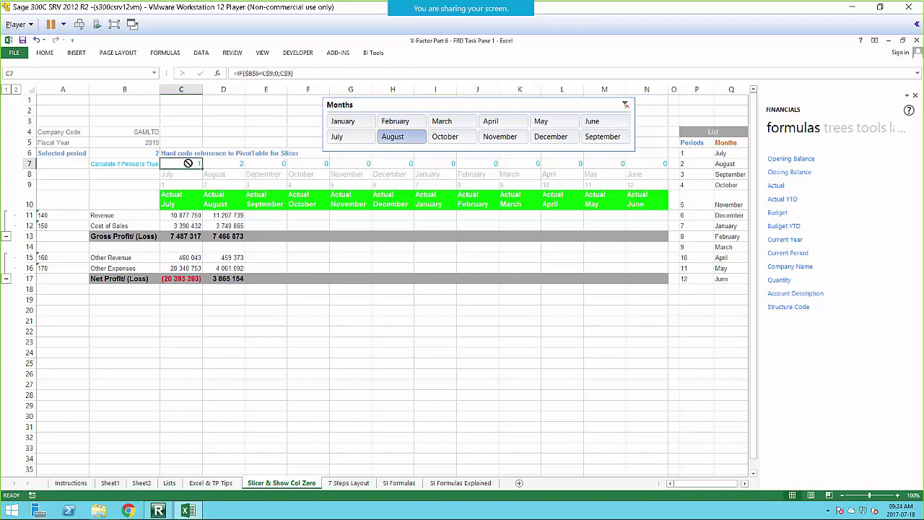
pyautogui.doubleClick(188, 163)
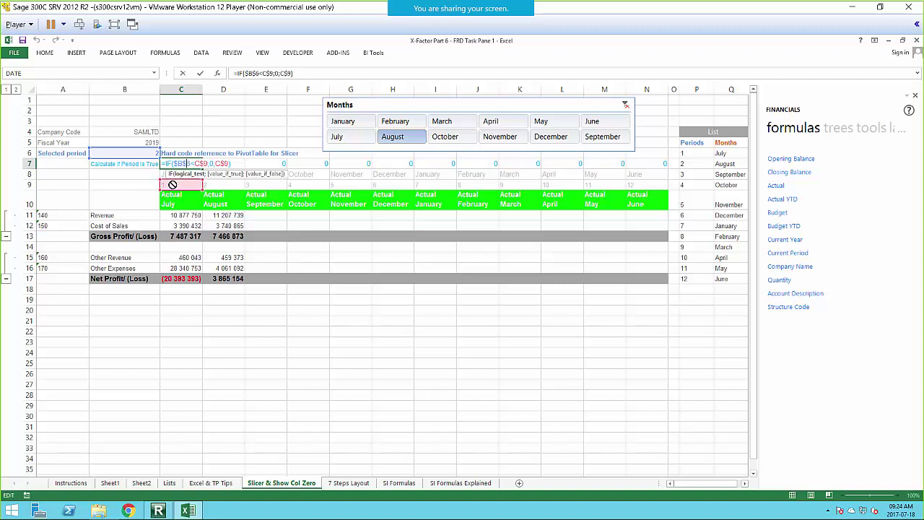
pyautogui.press('Return')
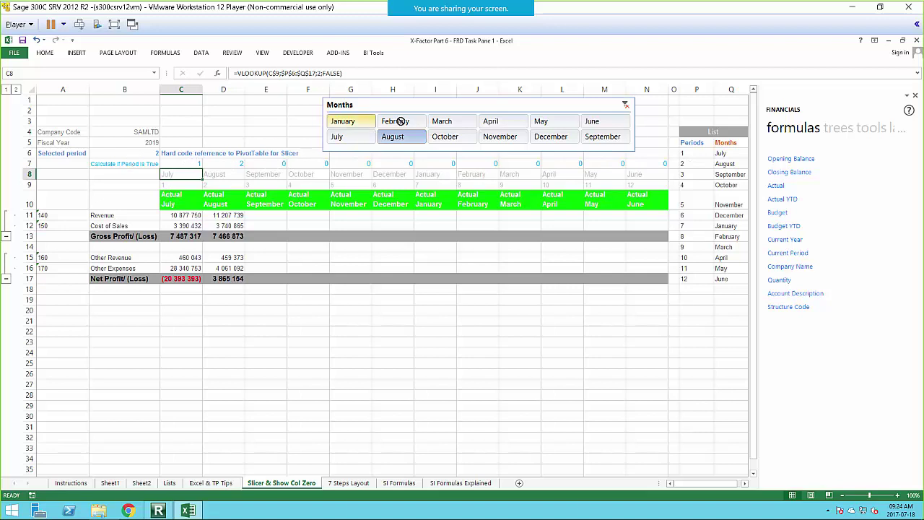
# Step: Switch the Months slicer through March, April, May and June, and finish on January
pyautogui.click(443, 122)
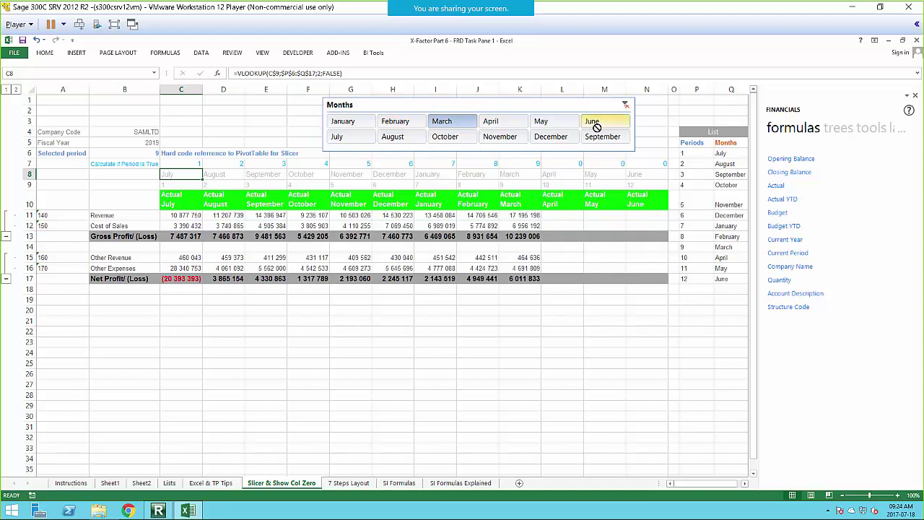
pyautogui.click(498, 121)
pyautogui.click(554, 121)
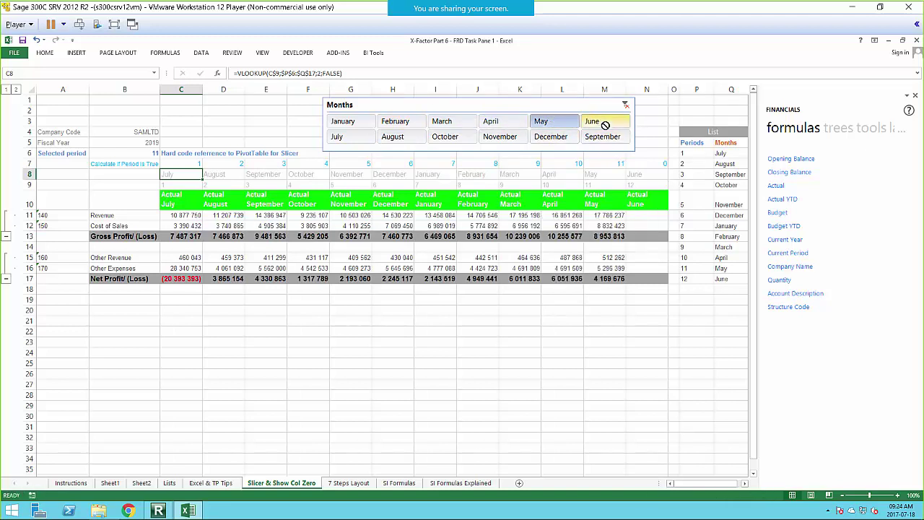
pyautogui.click(599, 122)
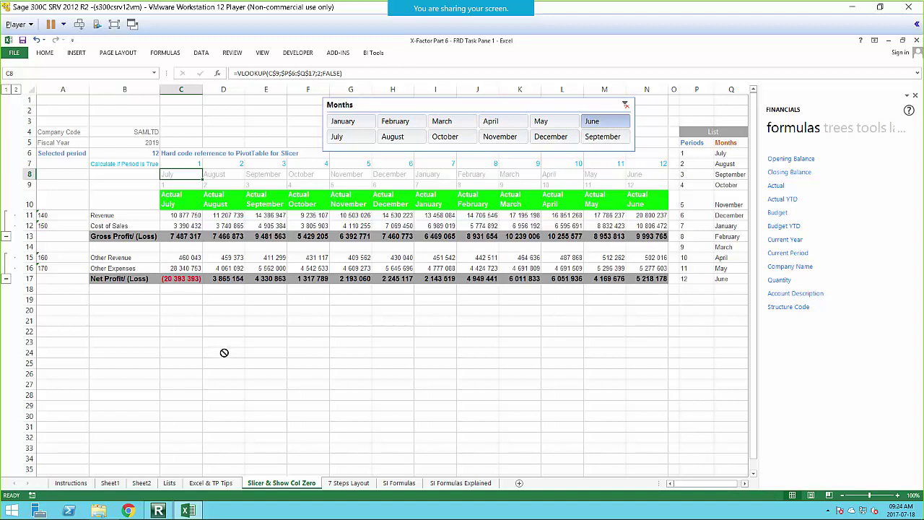
pyautogui.click(343, 122)
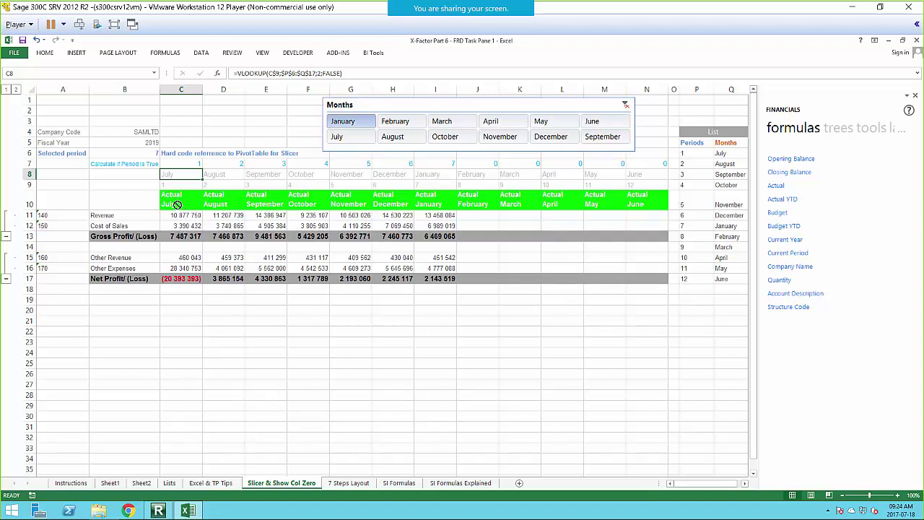
# Step: Examine the VLOOKUP formula for the month in C8 and the C10 header formula that joins "Actual" with C8
pyautogui.click(171, 207)
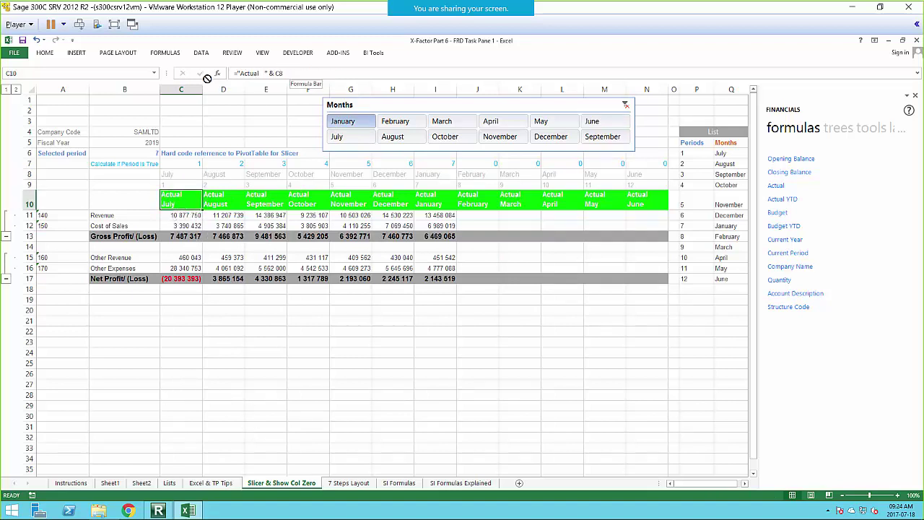
pyautogui.click(172, 174)
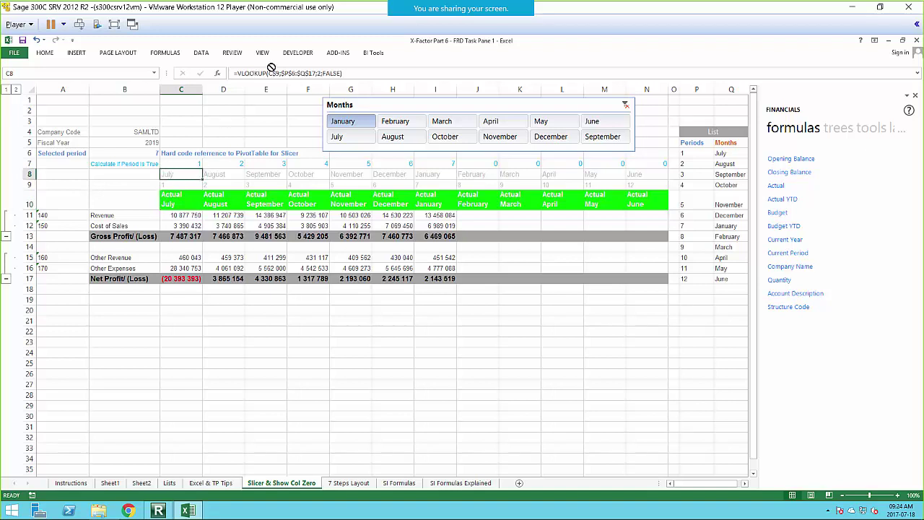
pyautogui.doubleClick(179, 175)
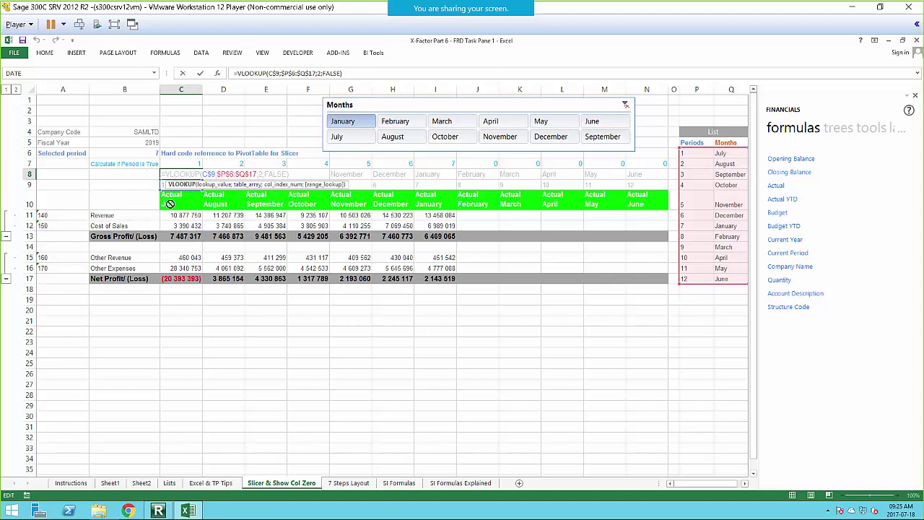
pyautogui.press('Return')
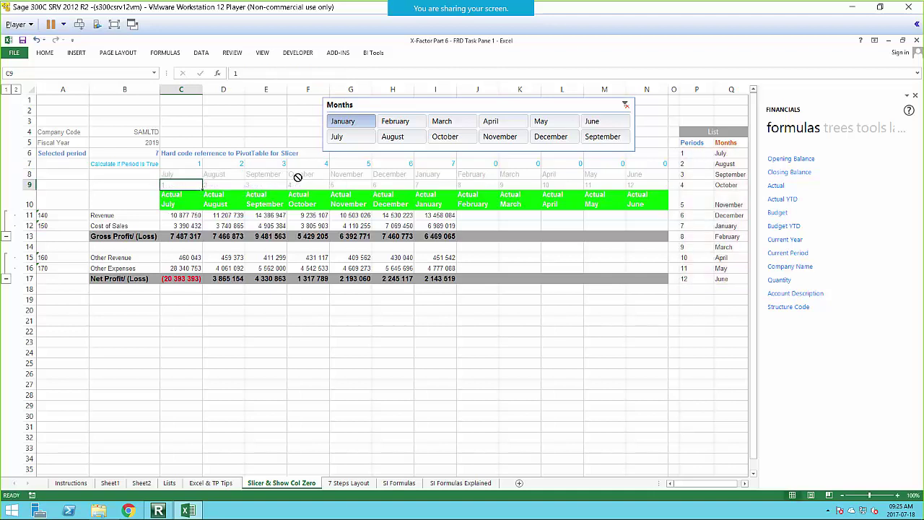
pyautogui.click(179, 204)
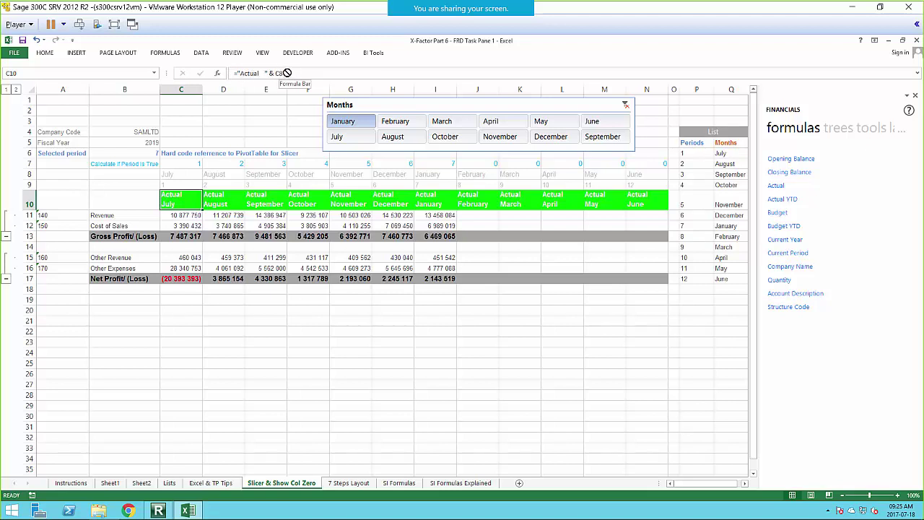
pyautogui.doubleClick(175, 189)
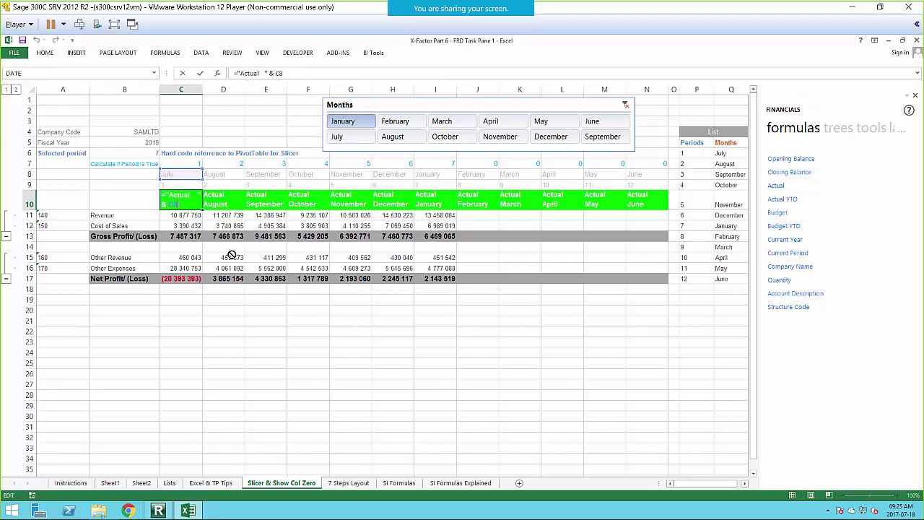
pyautogui.press('Return')
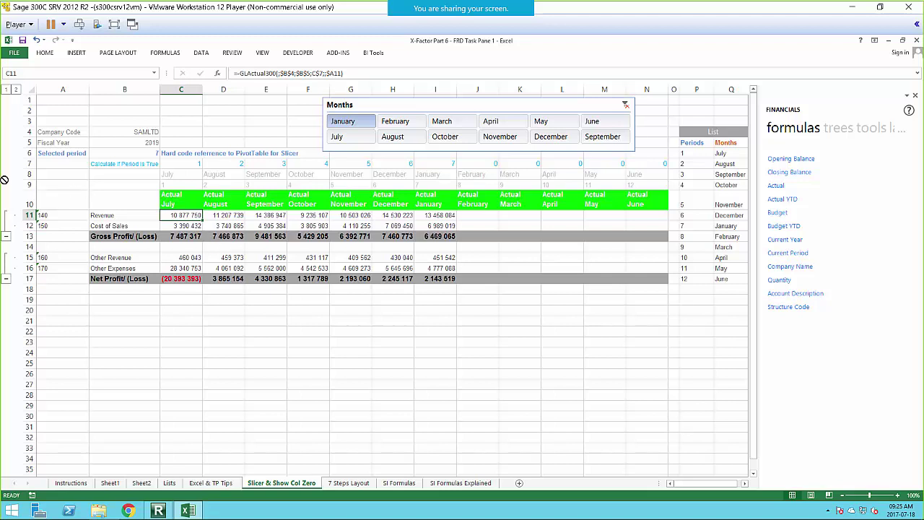
# Step: Hide columns P and Q, which hold the Periods and Months list, on the Slicer & Show Col Zero sheet
pyautogui.moveTo(695, 89); pyautogui.dragTo(608, 91)
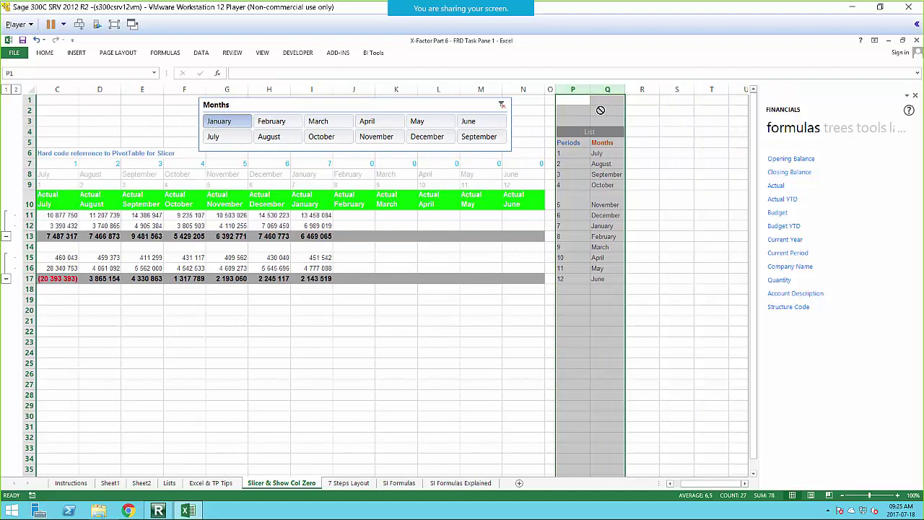
pyautogui.rightClick(603, 90)
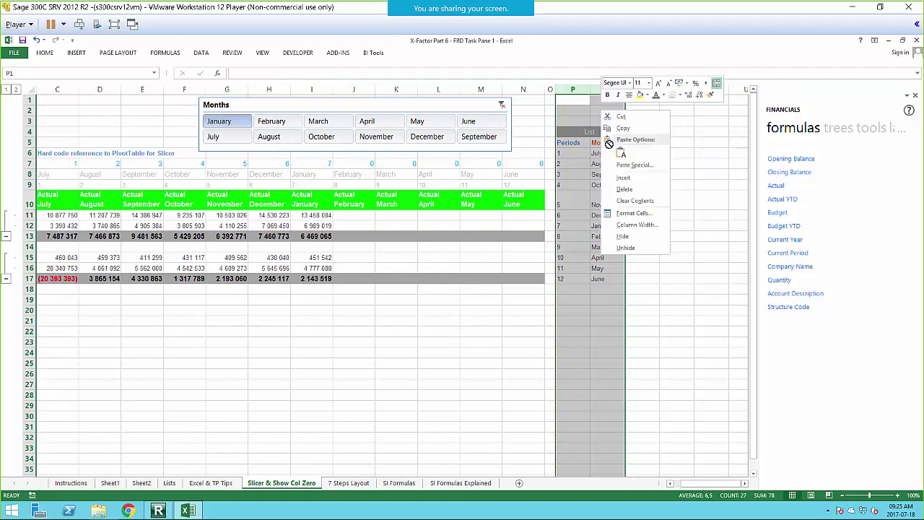
pyautogui.click(622, 237)
pyautogui.hscroll(-2, 279, 336)
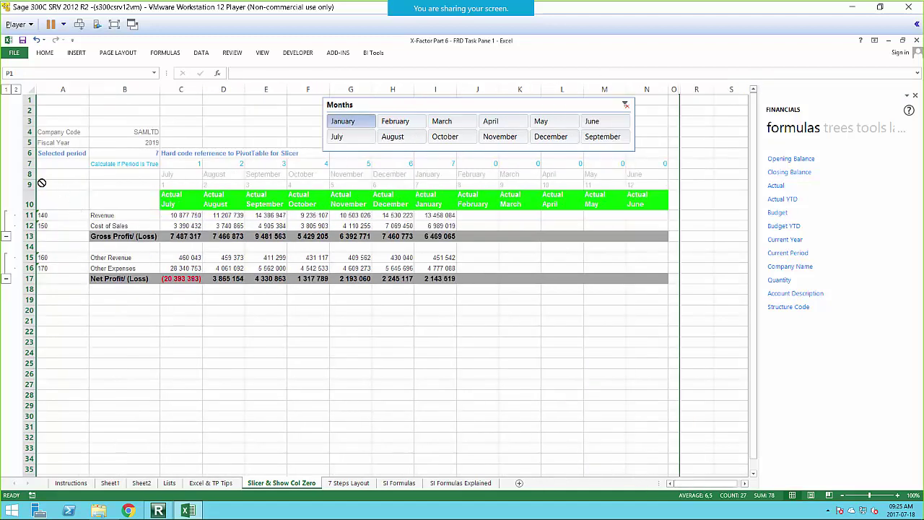
# Step: Hide helper rows 7 to 9 above the green Actual month headers
pyautogui.moveTo(29, 163); pyautogui.dragTo(20, 181)
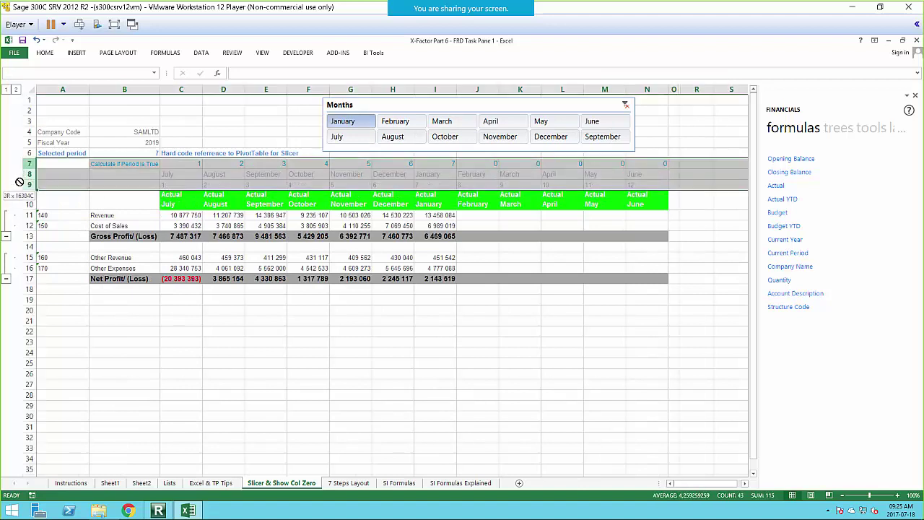
pyautogui.rightClick(180, 170)
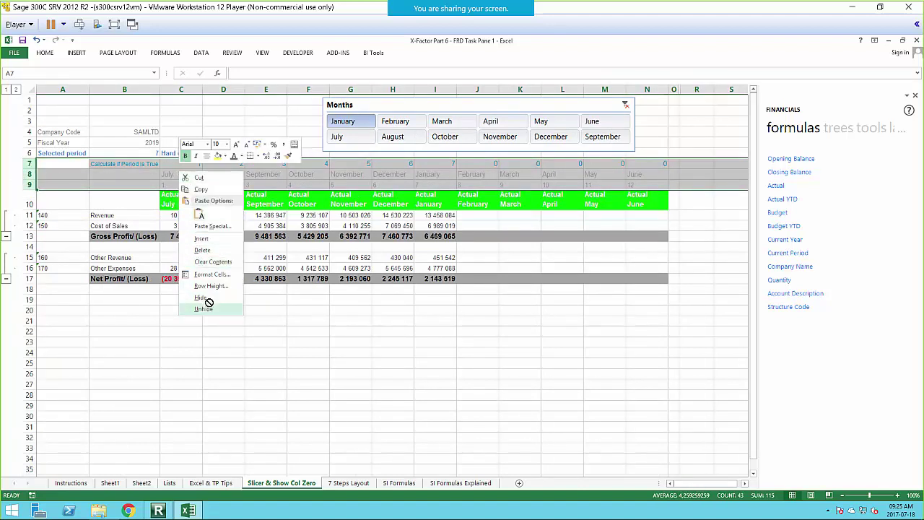
pyautogui.click(205, 298)
pyautogui.click(509, 395)
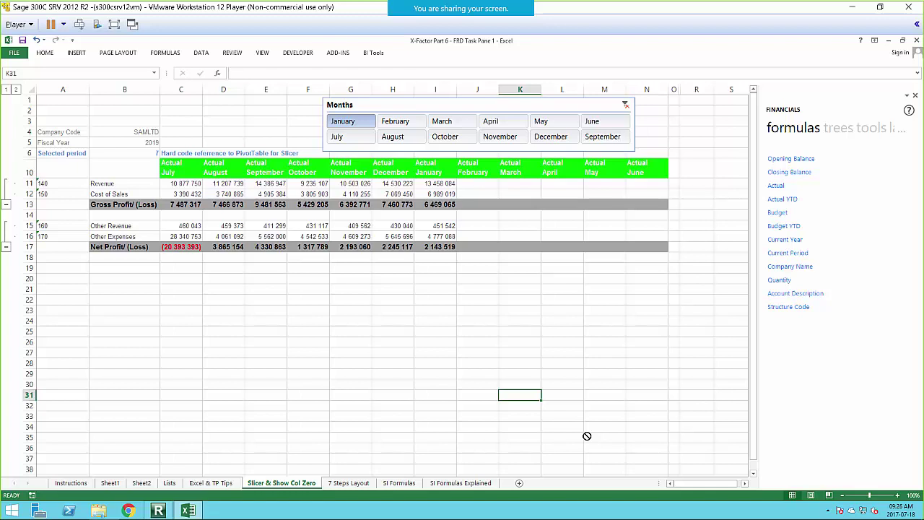
# Step: Open the 7 Steps Layout sheet and examine the GLActual300 formulas in D10 and D11, comparing their leading signs
pyautogui.click(347, 483)
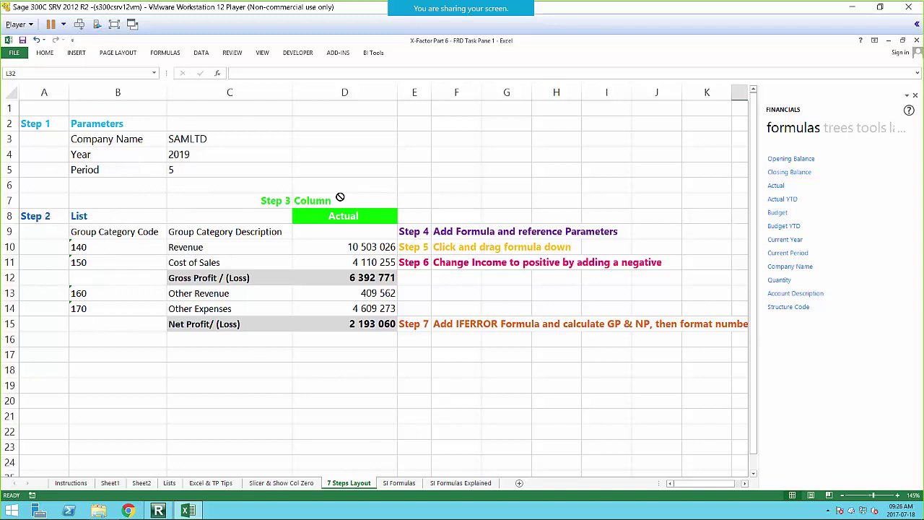
pyautogui.click(377, 247)
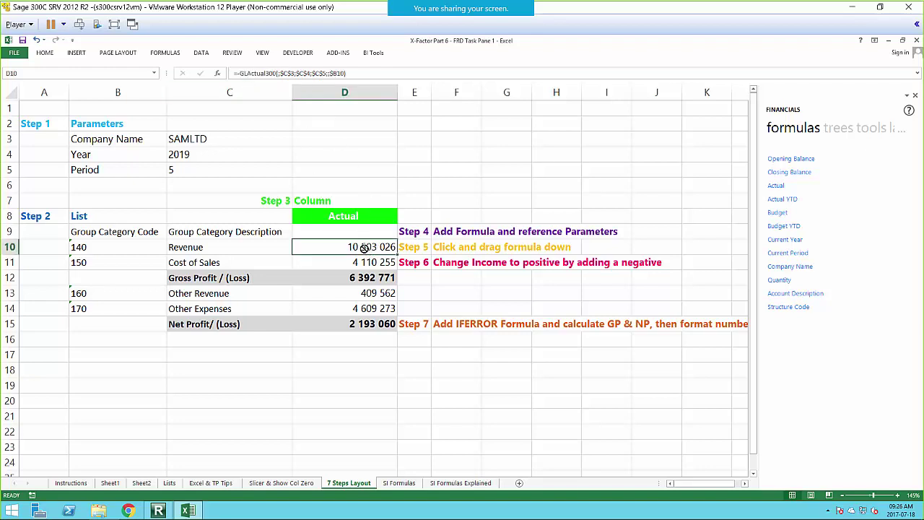
pyautogui.doubleClick(365, 247)
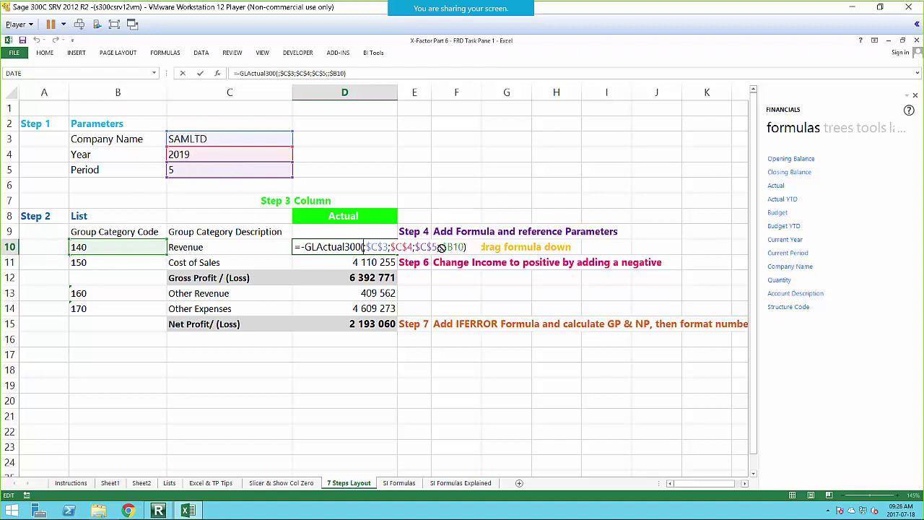
pyautogui.press('Return')
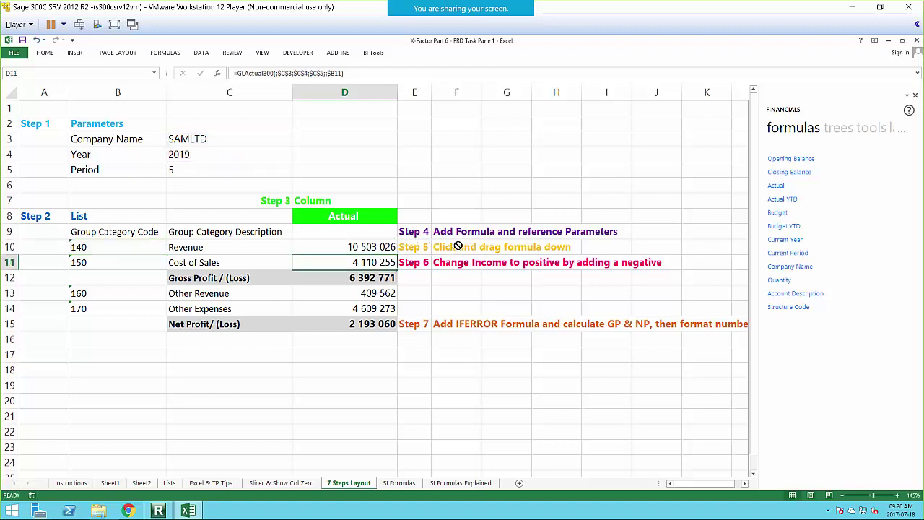
pyautogui.click(366, 247)
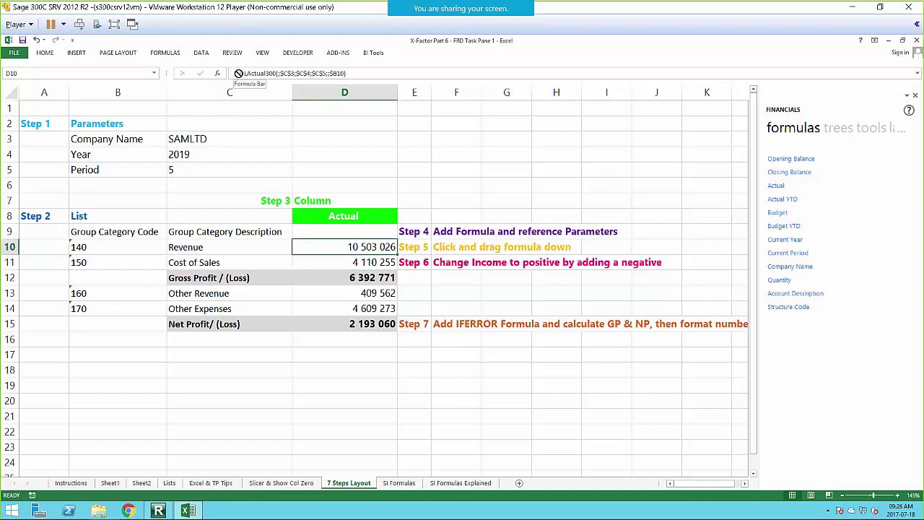
pyautogui.press('Down')
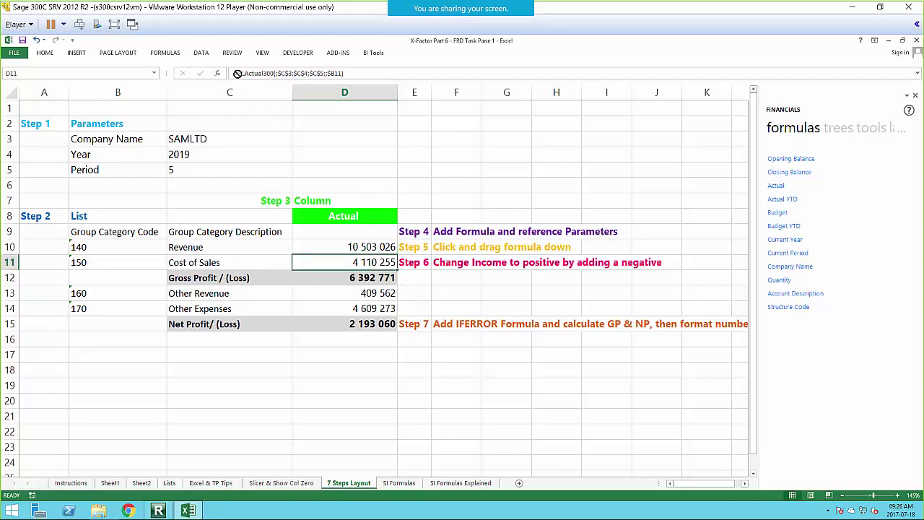
pyautogui.click(354, 245)
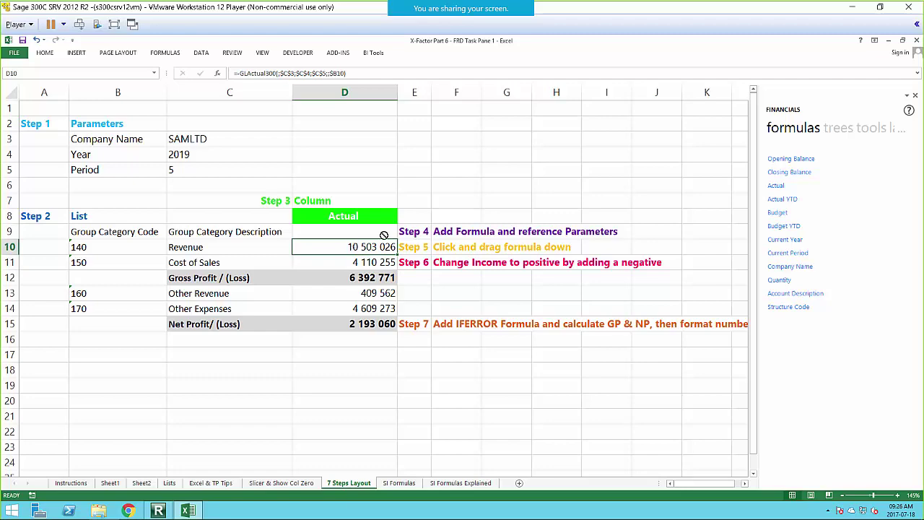
pyautogui.click(437, 399)
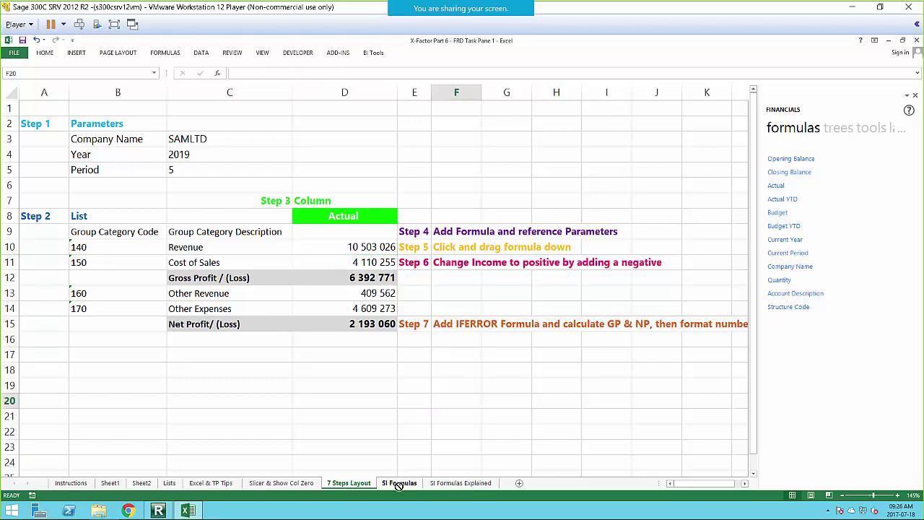
# Step: Open the SI Formulas sheet and examine all function arguments of the Actual formula in D10
pyautogui.click(399, 482)
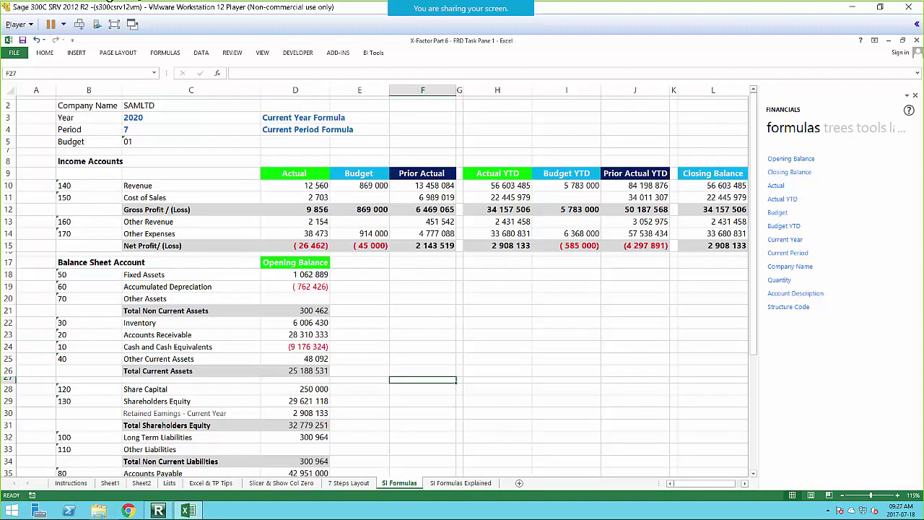
pyautogui.doubleClick(307, 185)
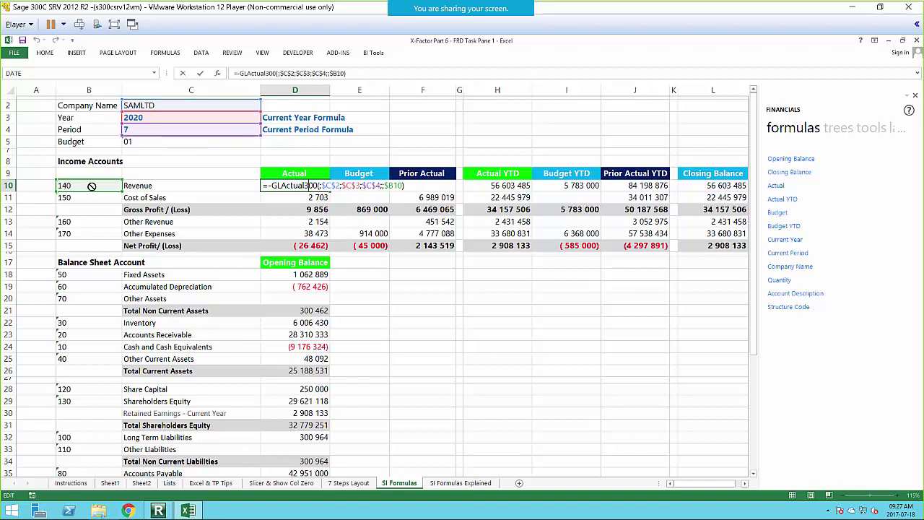
pyautogui.click(219, 74)
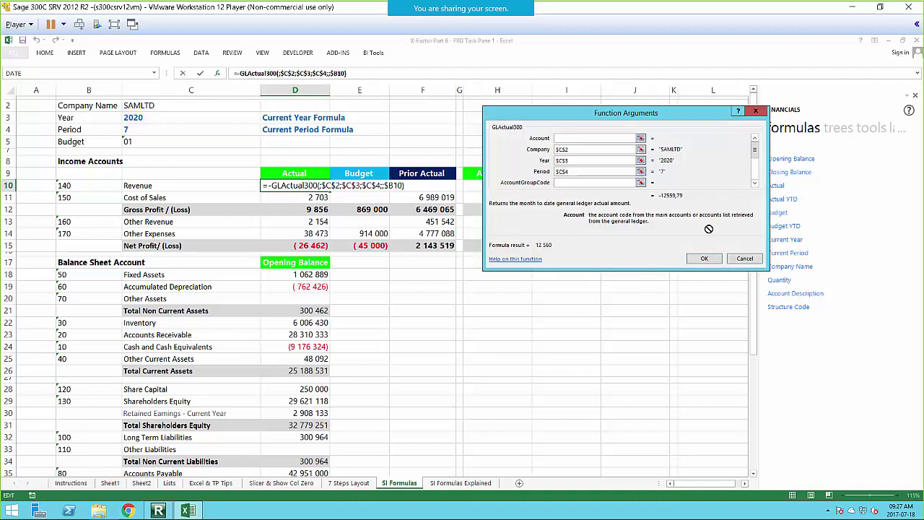
pyautogui.moveTo(757, 156); pyautogui.dragTo(755, 185)
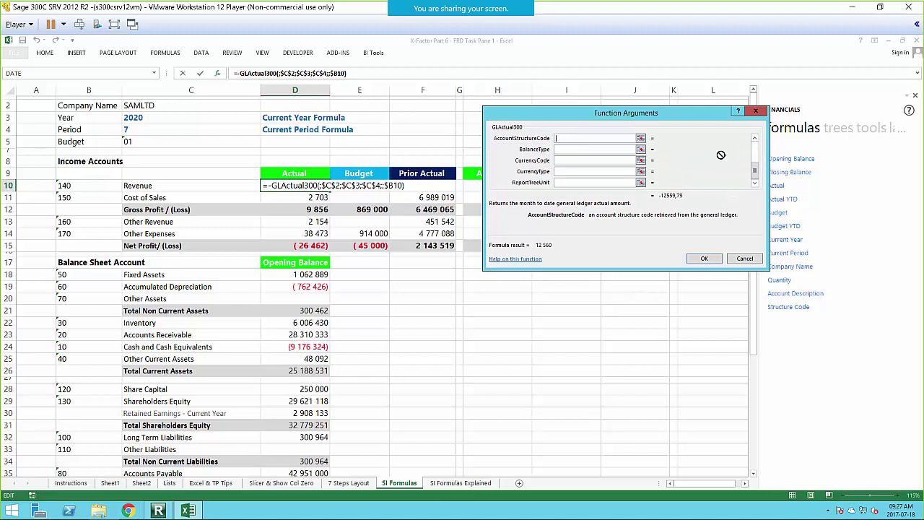
# Step: Try referencing $D5 as the CurrencyType argument of the D10 Actual formula, and clear the argument again
pyautogui.click(642, 172)
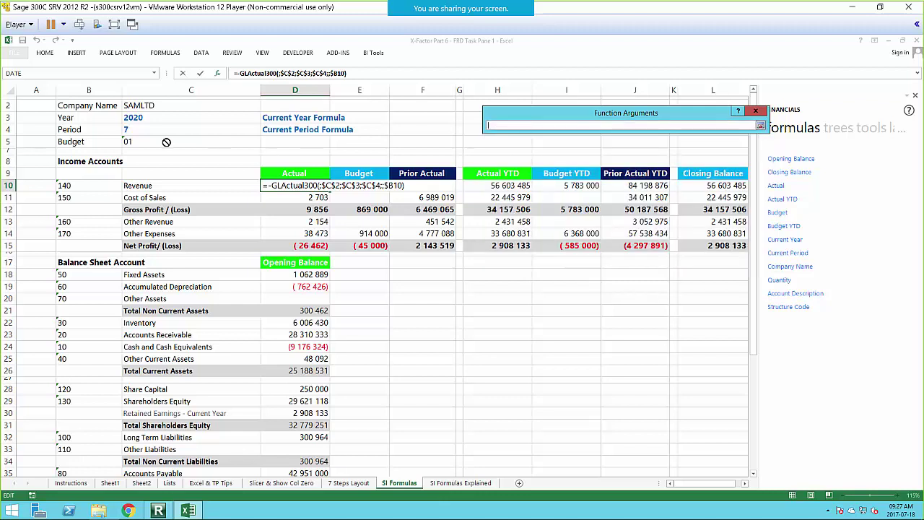
pyautogui.click(296, 142)
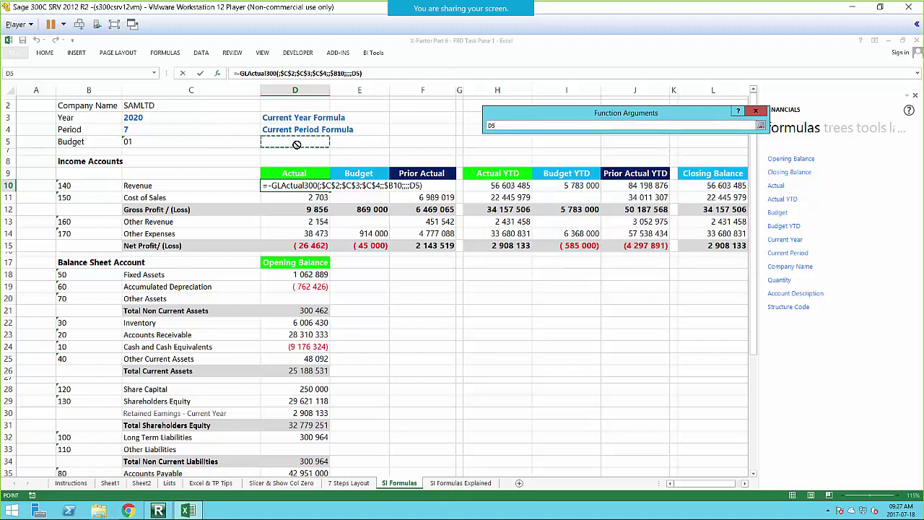
pyautogui.press('F4')
pyautogui.press('F4')
pyautogui.press('F4')
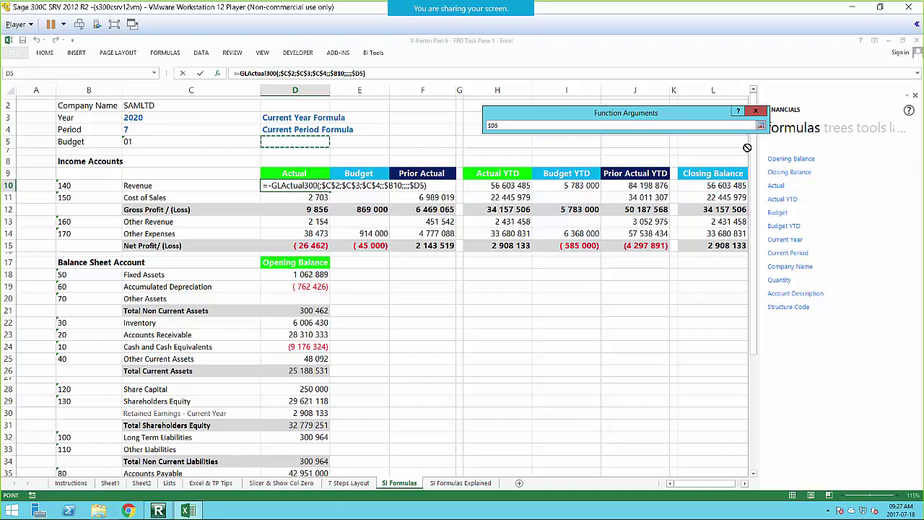
pyautogui.click(760, 125)
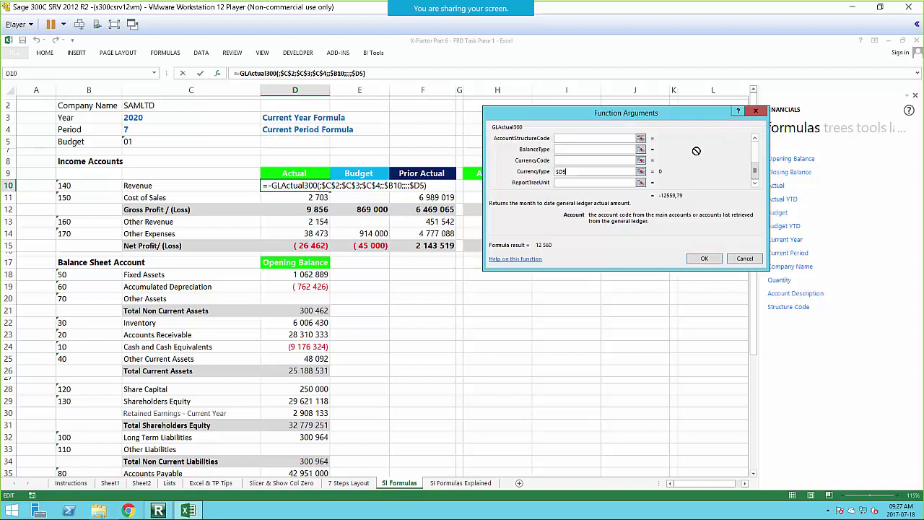
pyautogui.press('BackSpace')
pyautogui.press('BackSpace')
pyautogui.press('BackSpace')
pyautogui.click(702, 259)
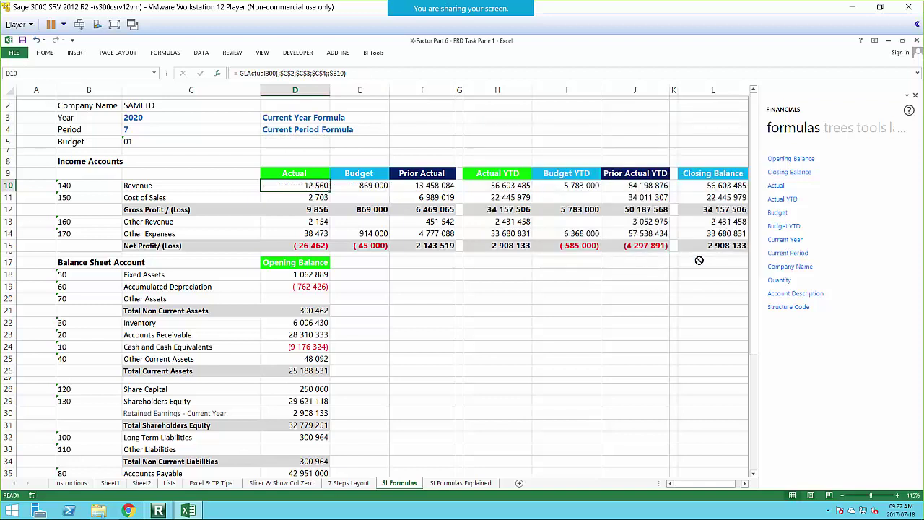
# Step: Examine the GLBudget300 formula in E10 and its function arguments, including the BudgetSetCode reference
pyautogui.click(377, 188)
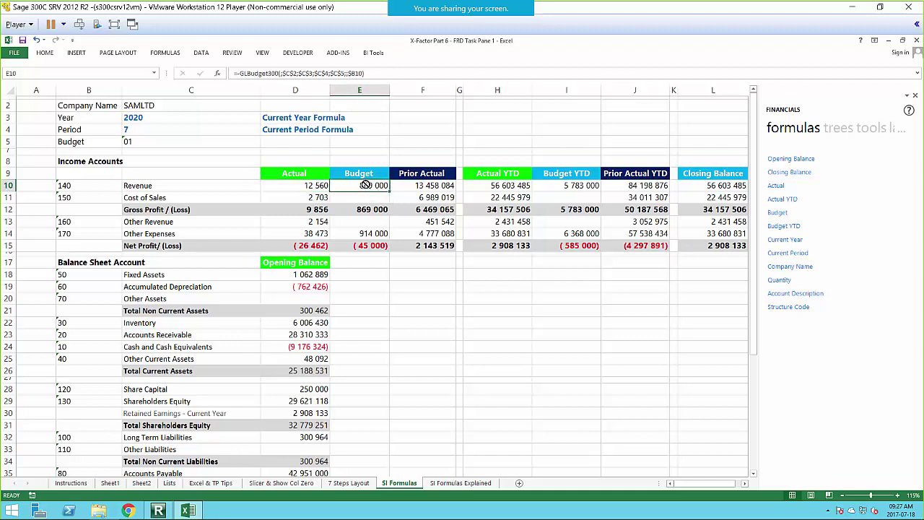
pyautogui.doubleClick(362, 186)
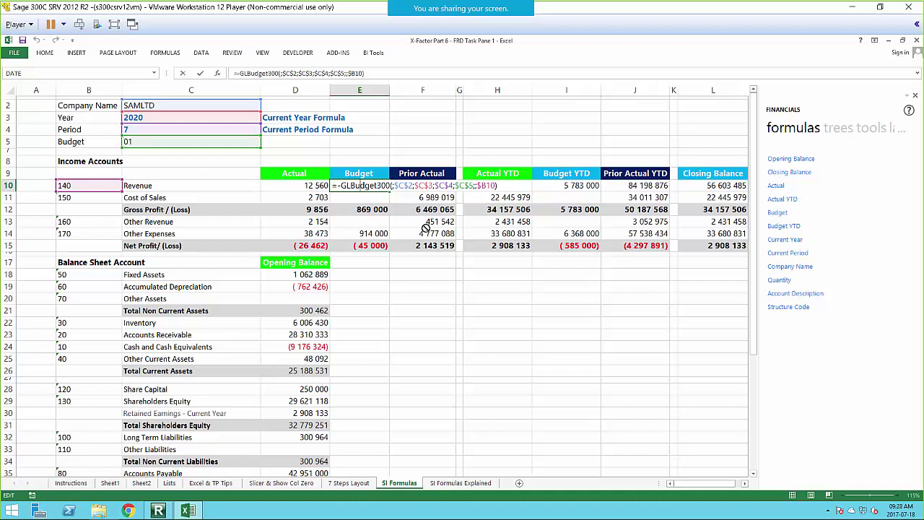
pyautogui.click(217, 73)
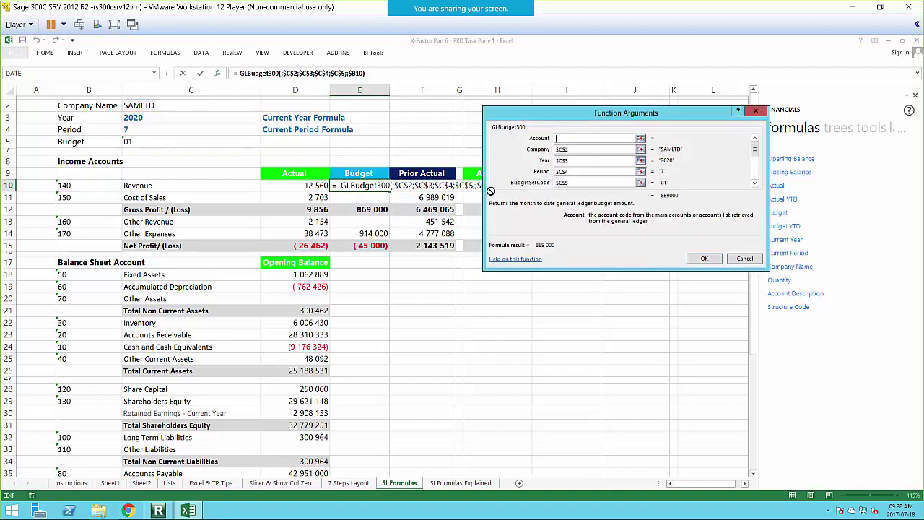
pyautogui.click(755, 166)
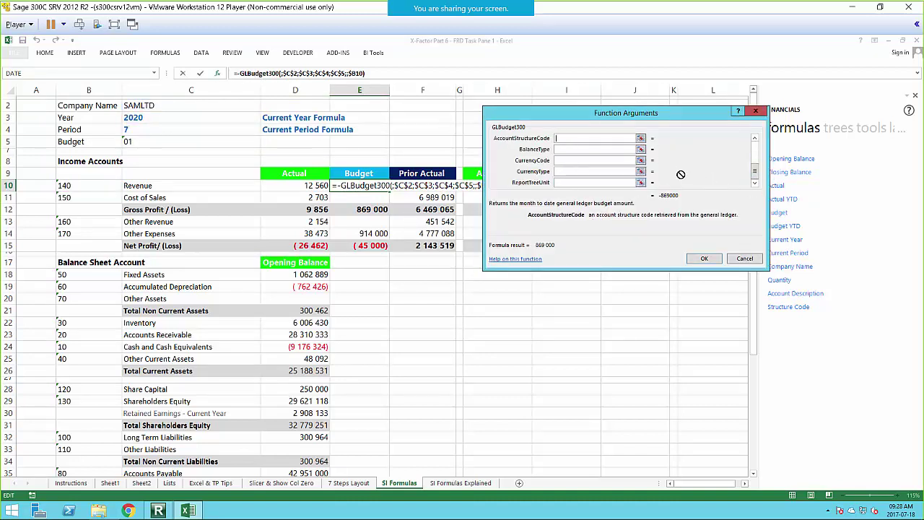
pyautogui.click(755, 138)
pyautogui.click(755, 138)
pyautogui.click(756, 138)
pyautogui.click(755, 138)
pyautogui.click(755, 138)
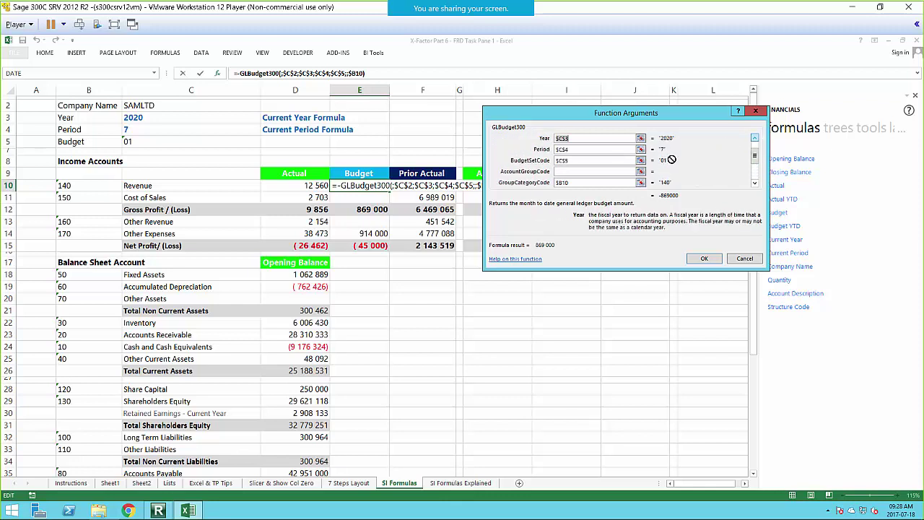
# Step: Try hard-coding 01 as the BudgetSetCode argument in E10, and discard the change
pyautogui.click(573, 160)
pyautogui.write('01')
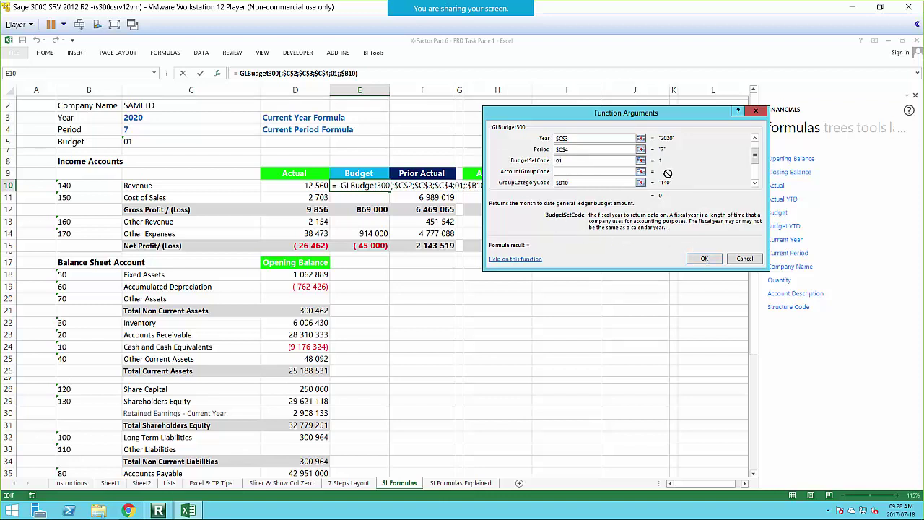
pyautogui.click(754, 260)
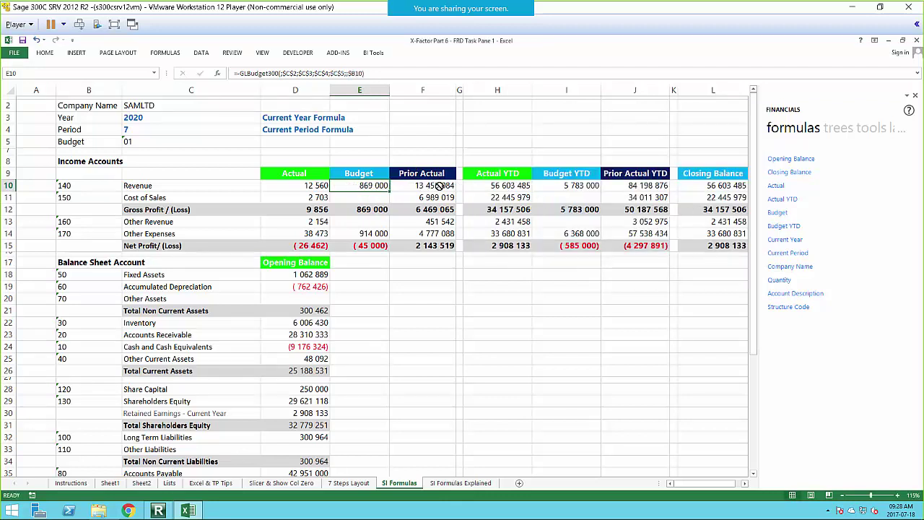
# Step: Examine the Prior Actual formula in F10 and its Year and Period function arguments, leaving them unchanged
pyautogui.click(437, 187)
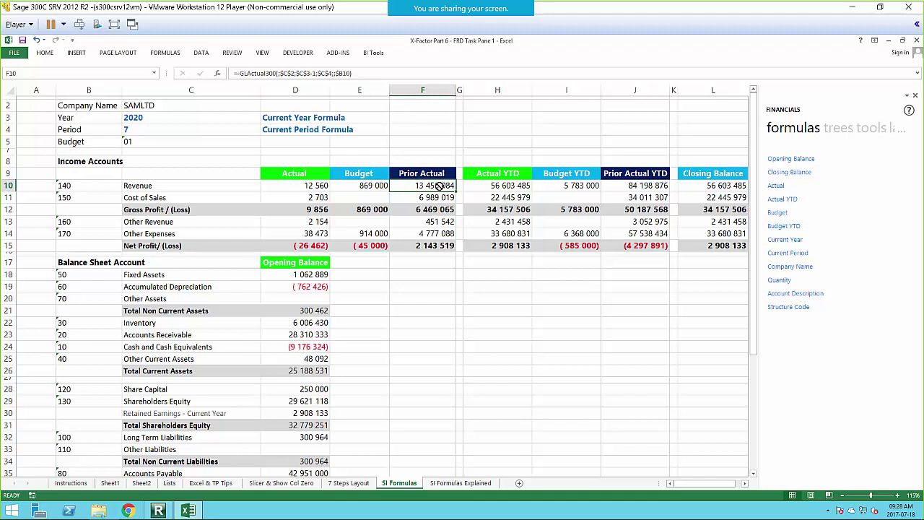
pyautogui.doubleClick(438, 186)
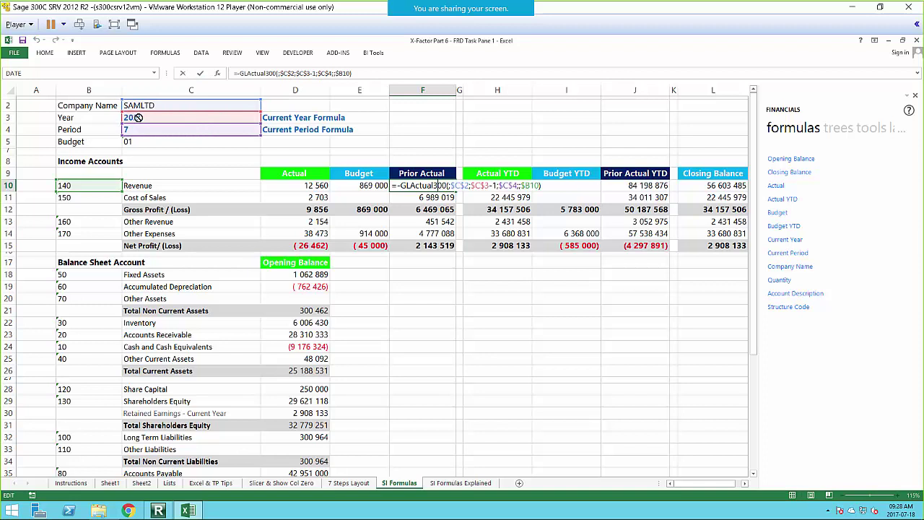
pyautogui.click(218, 73)
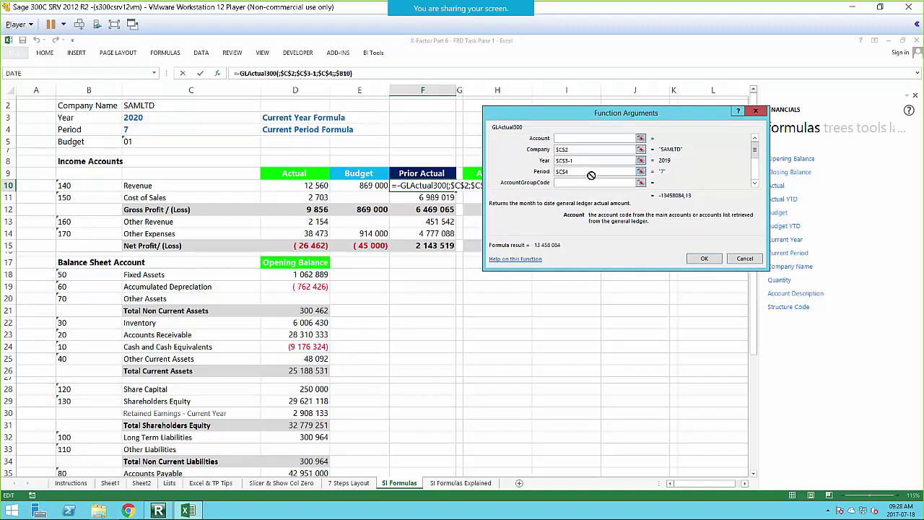
pyautogui.click(573, 160)
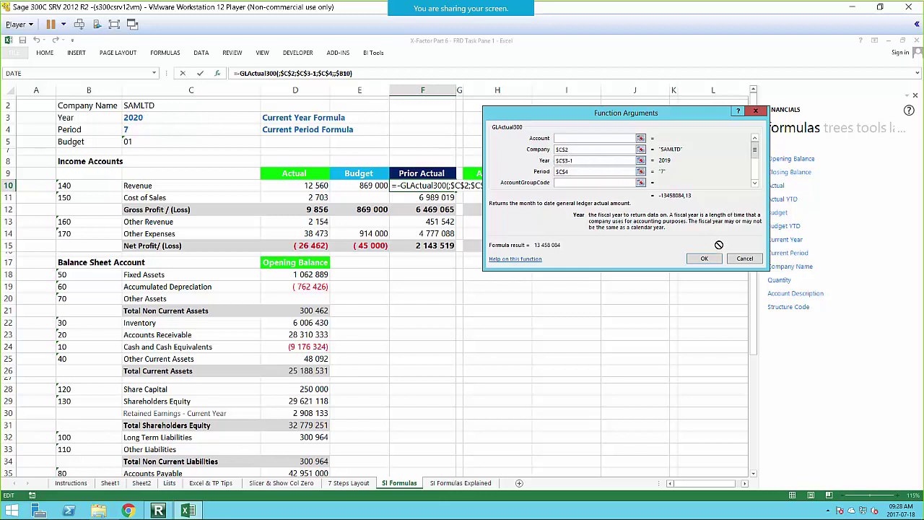
pyautogui.click(604, 161)
pyautogui.click(577, 172)
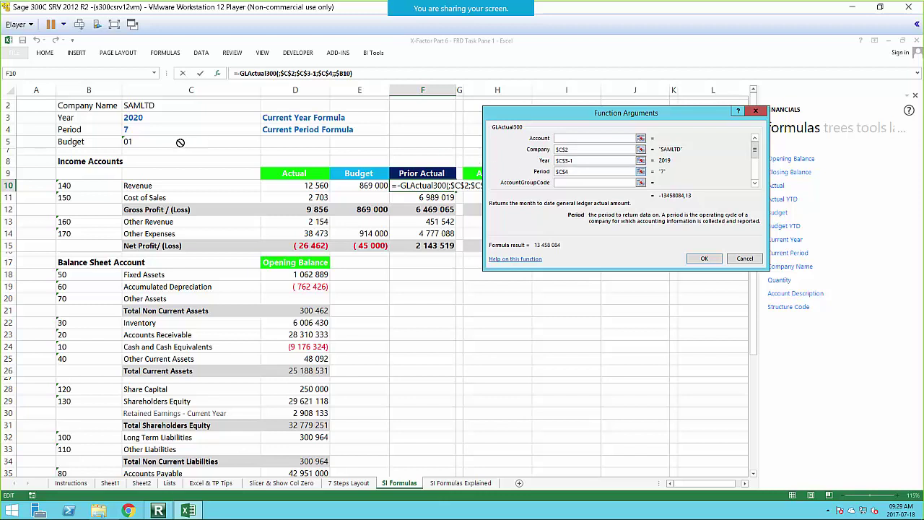
pyautogui.click(744, 258)
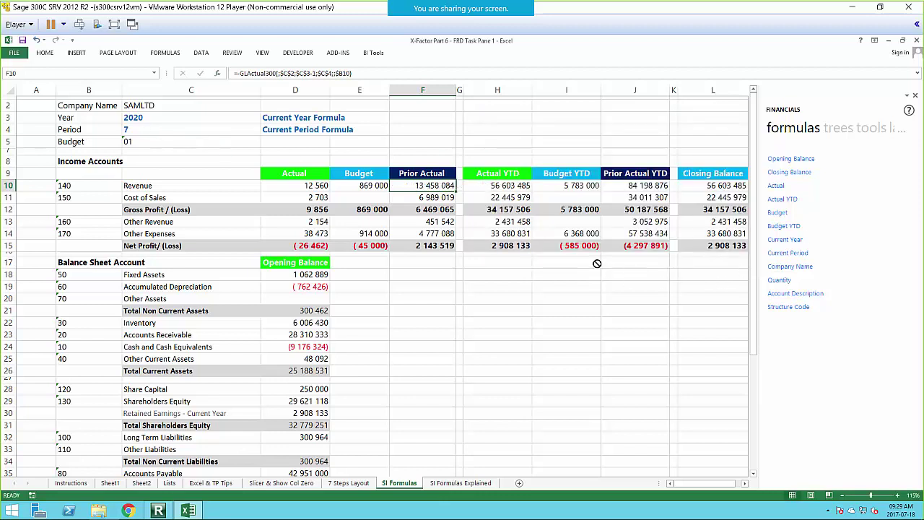
# Step: Examine the cell references in the Actual YTD, Budget YTD and Prior Actual YTD formulas in H10, I10 and J10
pyautogui.click(511, 188)
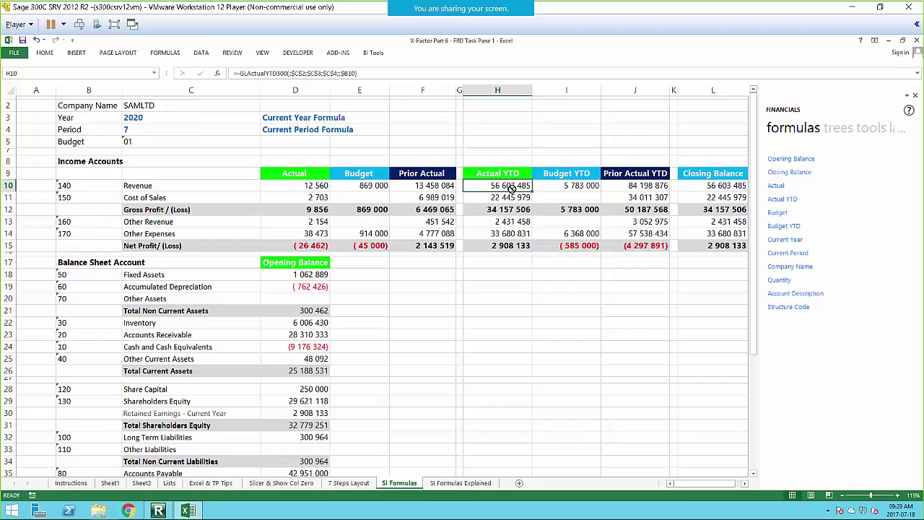
pyautogui.doubleClick(512, 187)
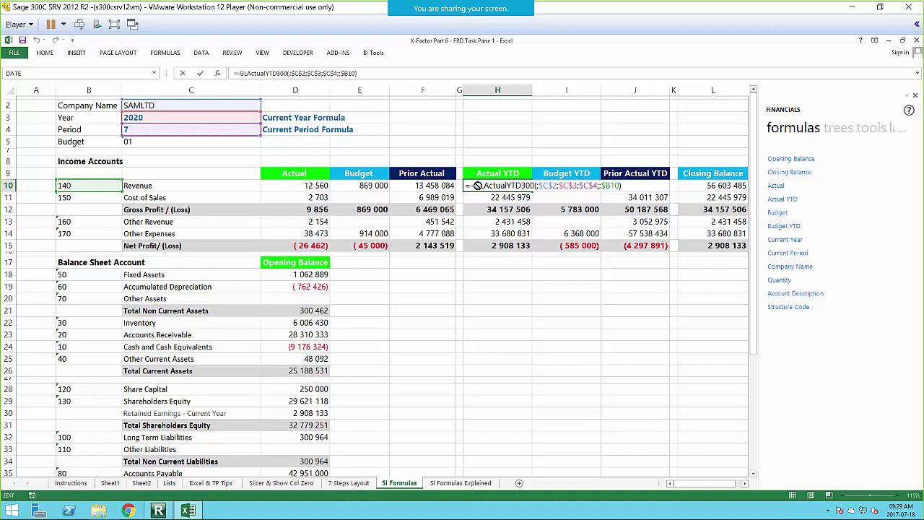
pyautogui.press('Return')
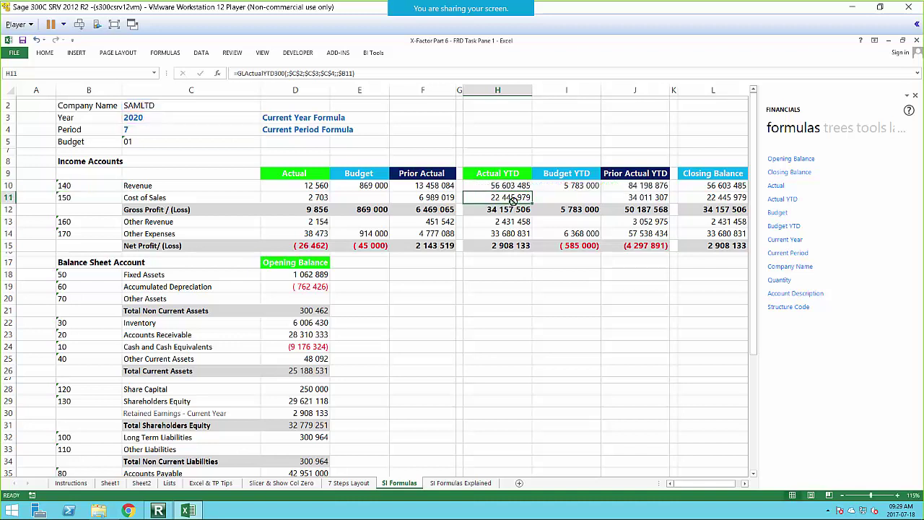
pyautogui.click(576, 185)
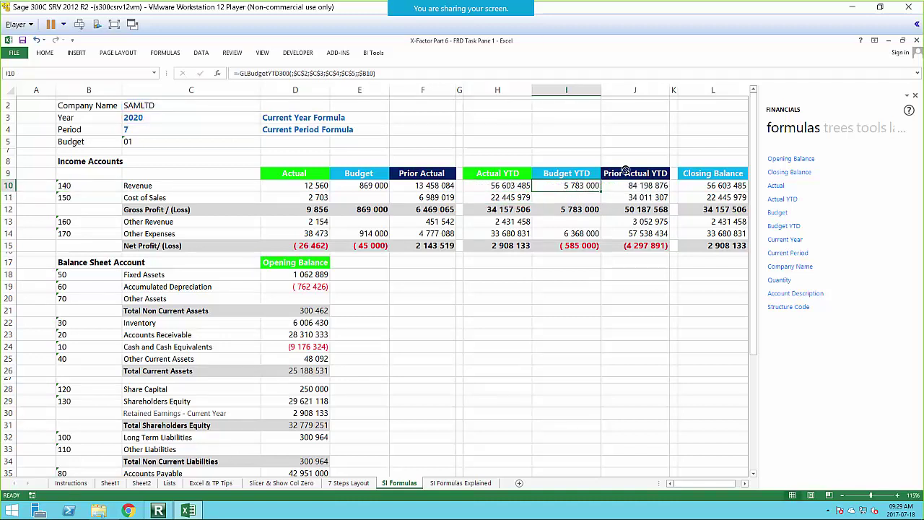
pyautogui.click(267, 73)
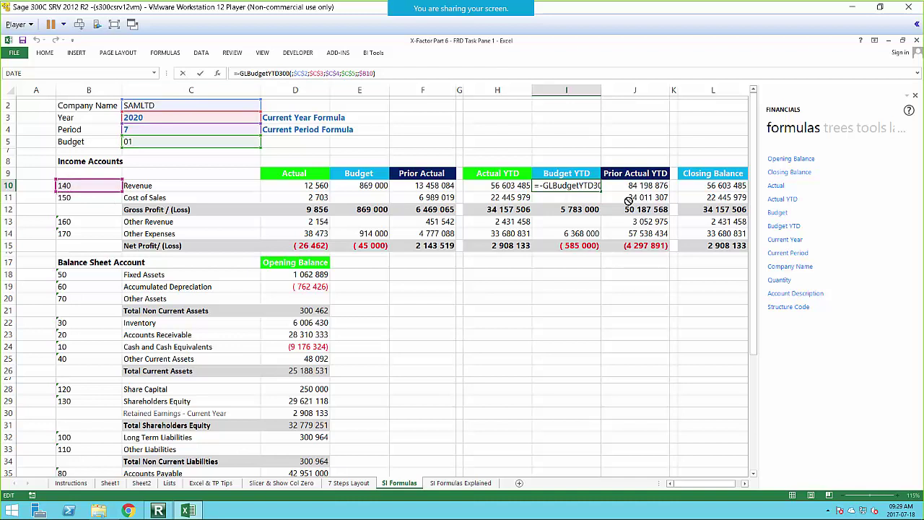
pyautogui.press('Escape')
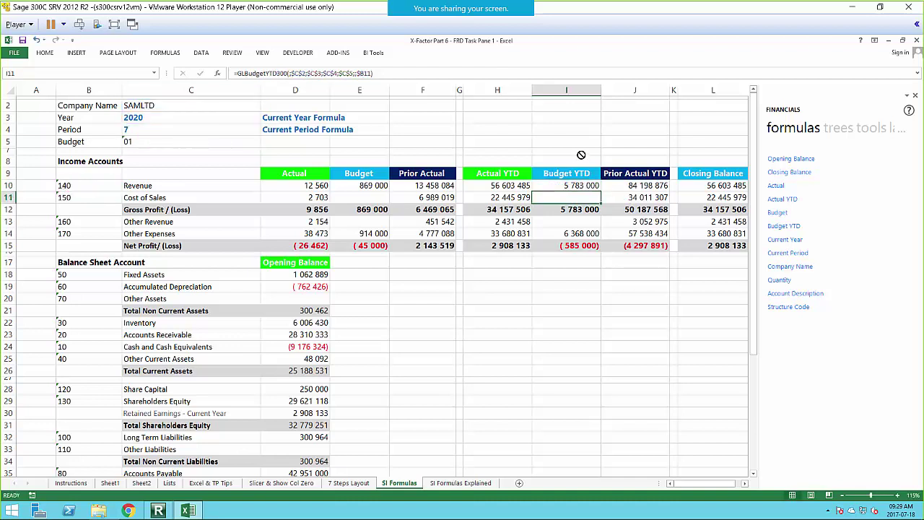
pyautogui.click(634, 185)
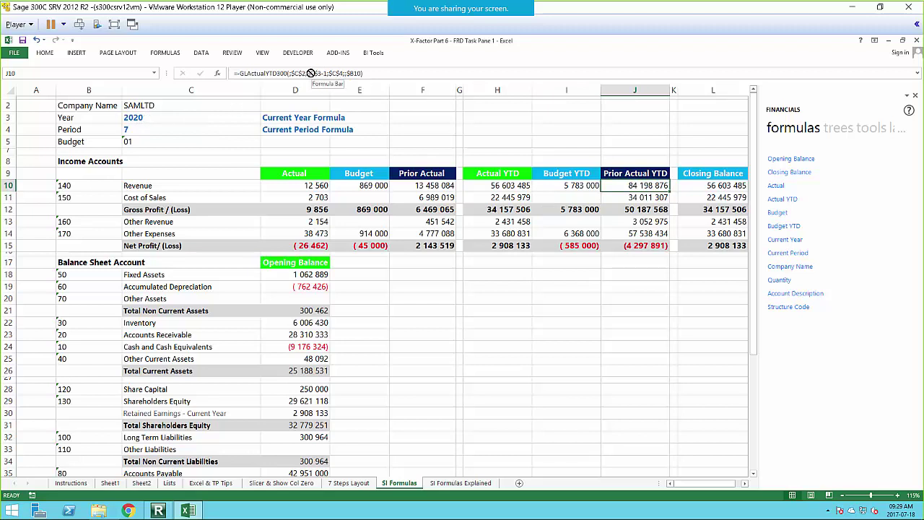
# Step: Examine all function arguments of the Closing Balance formula in L10, from Account through CurrencyType
pyautogui.click(700, 186)
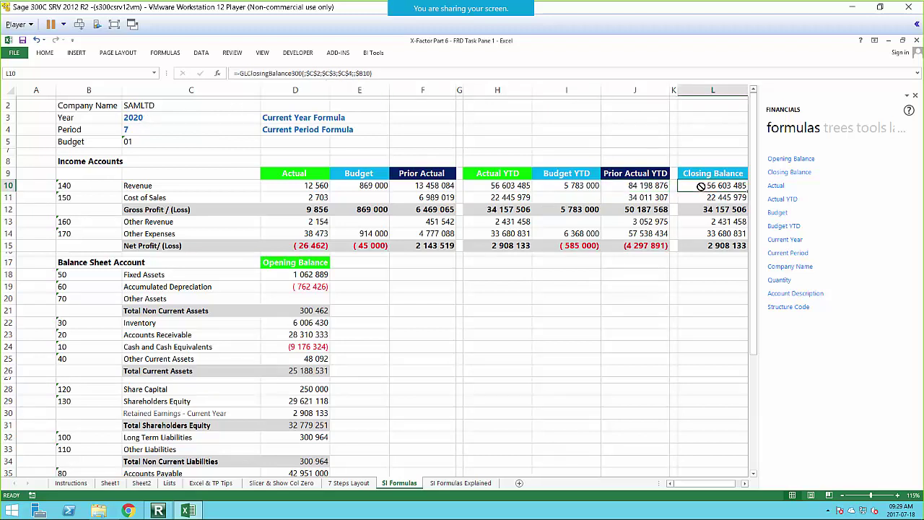
pyautogui.click(745, 482)
pyautogui.click(744, 483)
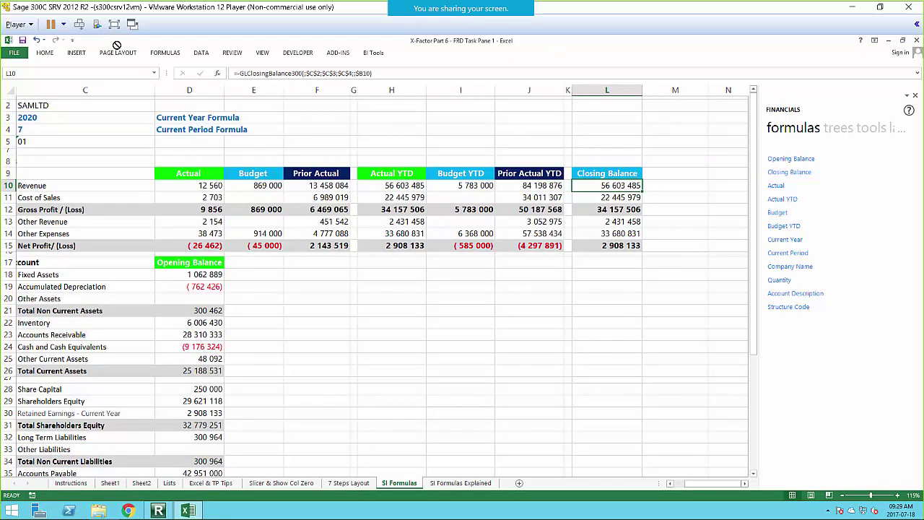
pyautogui.click(221, 73)
pyautogui.moveTo(630, 113); pyautogui.dragTo(498, 268)
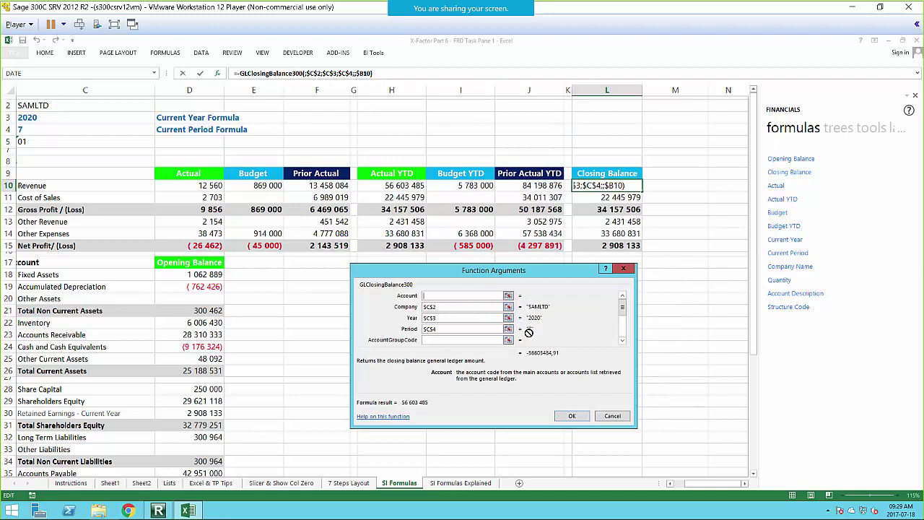
pyautogui.click(624, 342)
pyautogui.click(624, 343)
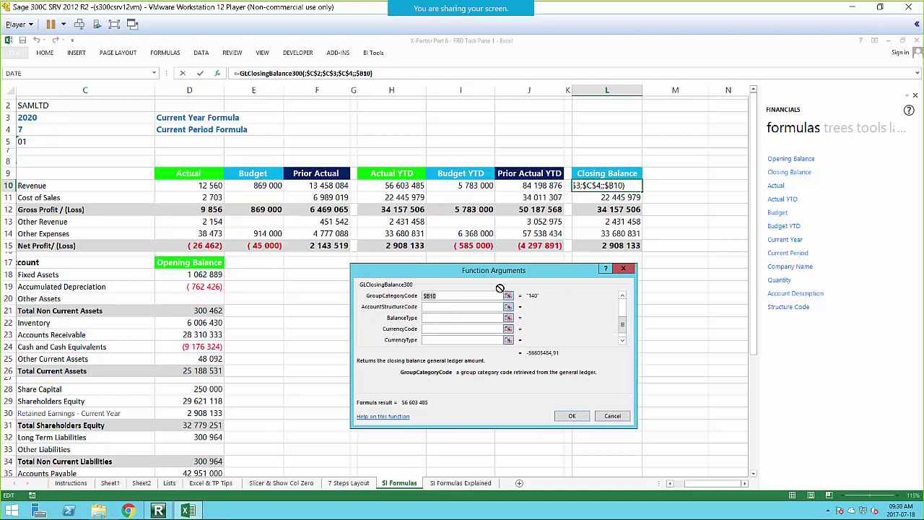
pyautogui.click(612, 417)
# Step: Examine the function arguments of the Opening Balance formula for Fixed Assets in D18
pyautogui.moveTo(706, 484); pyautogui.dragTo(675, 483)
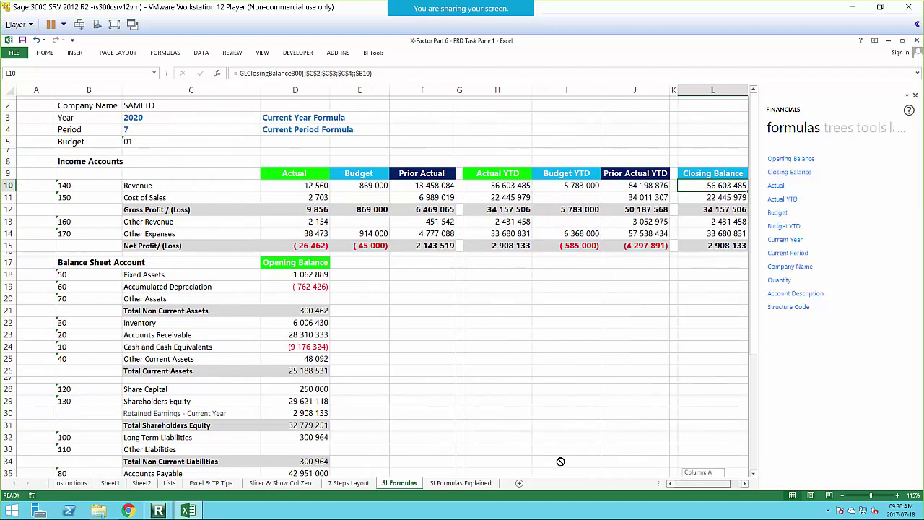
pyautogui.click(305, 275)
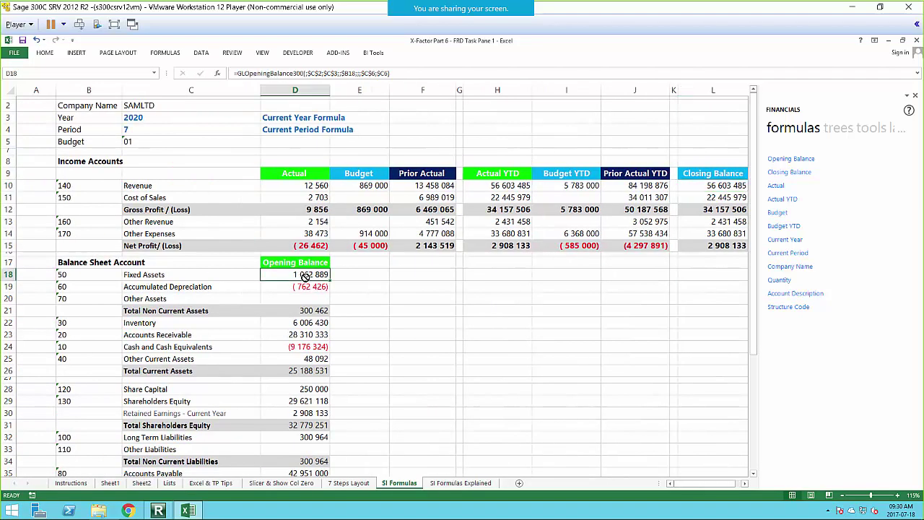
pyautogui.click(216, 75)
pyautogui.moveTo(476, 270); pyautogui.dragTo(528, 275)
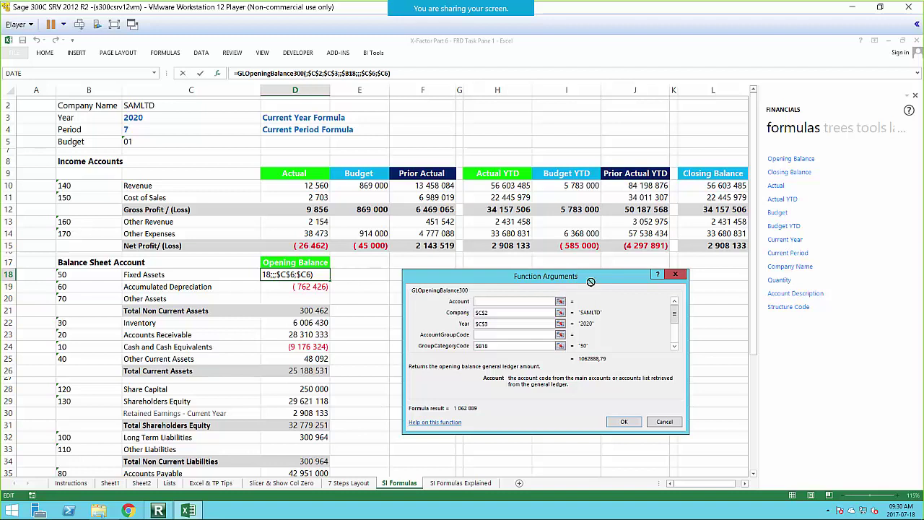
pyautogui.click(664, 422)
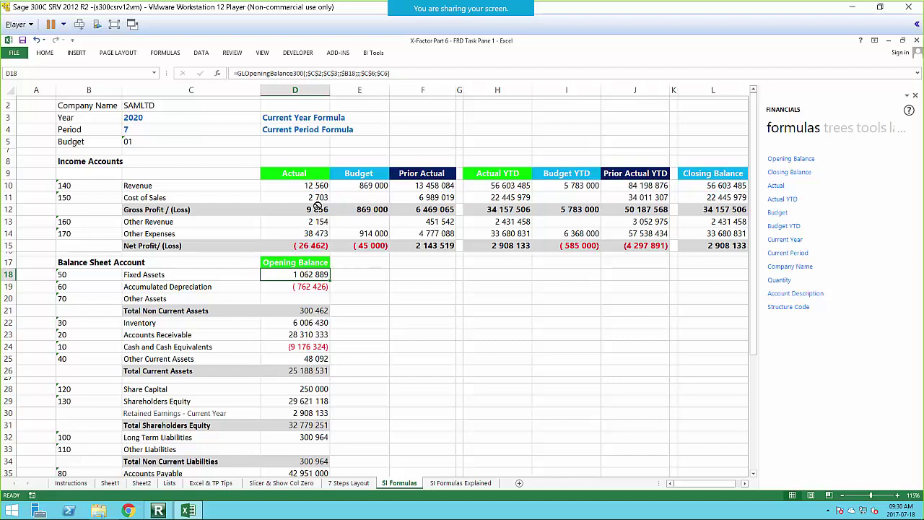
# Step: Open the SI Formulas Explained sheet and examine the Revenue Actual formulas for periods 1 to 3 in E10, F10 and G10
pyautogui.click(438, 483)
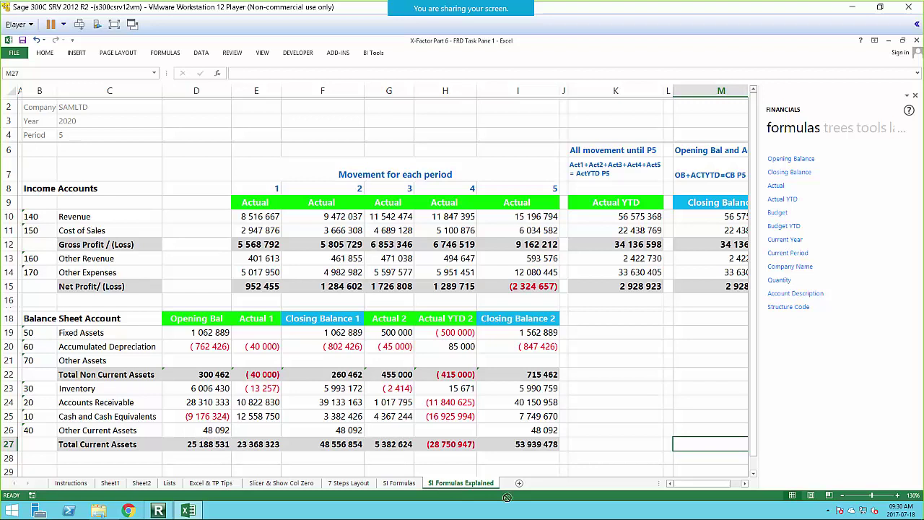
pyautogui.click(259, 187)
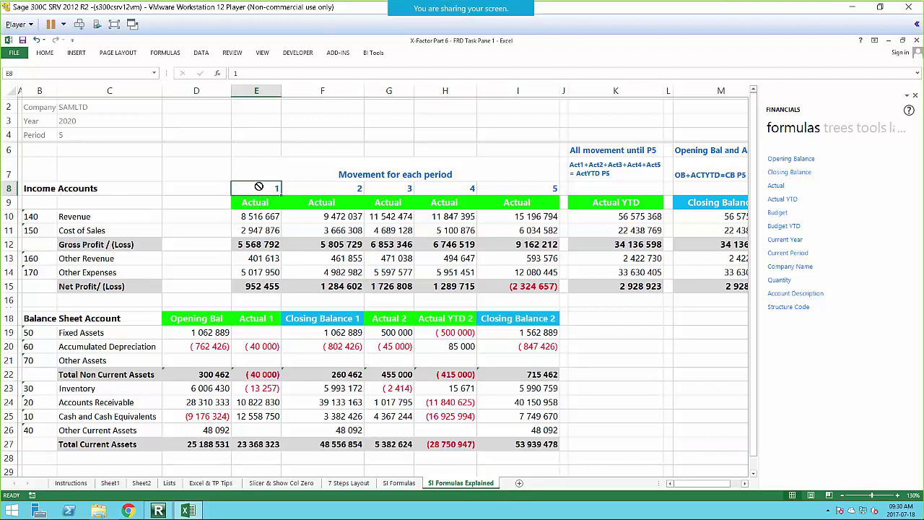
pyautogui.click(253, 218)
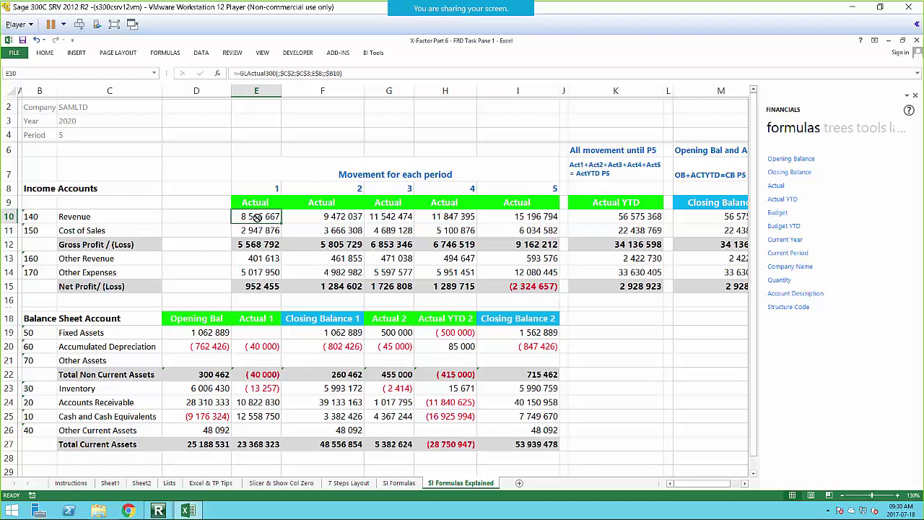
pyautogui.click(329, 217)
pyautogui.click(389, 217)
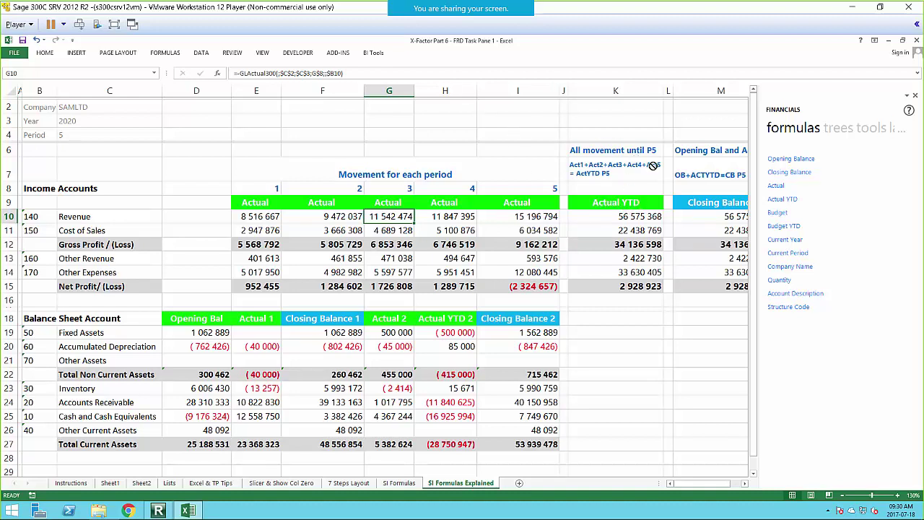
# Step: Compare the period reference in the Actual YTD formula in K10 with the one in the Actual formula in E10
pyautogui.doubleClick(630, 217)
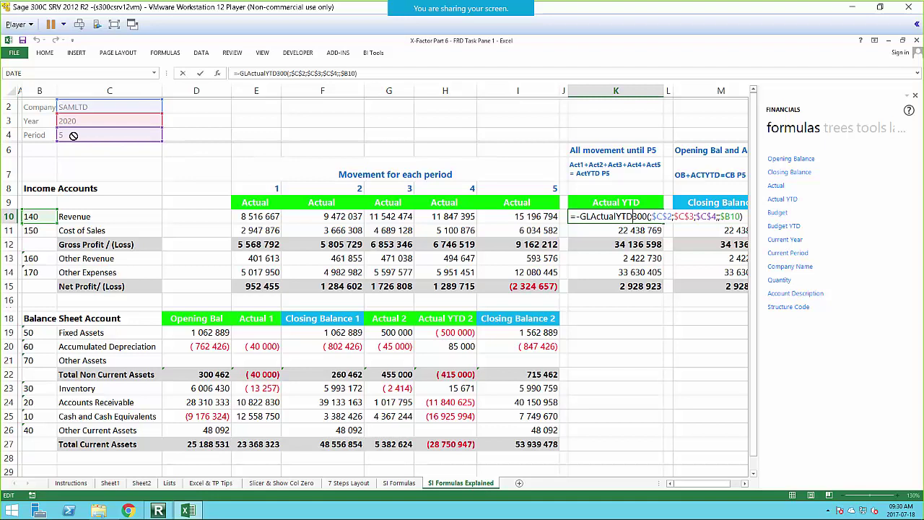
pyautogui.press('Return')
pyautogui.click(246, 217)
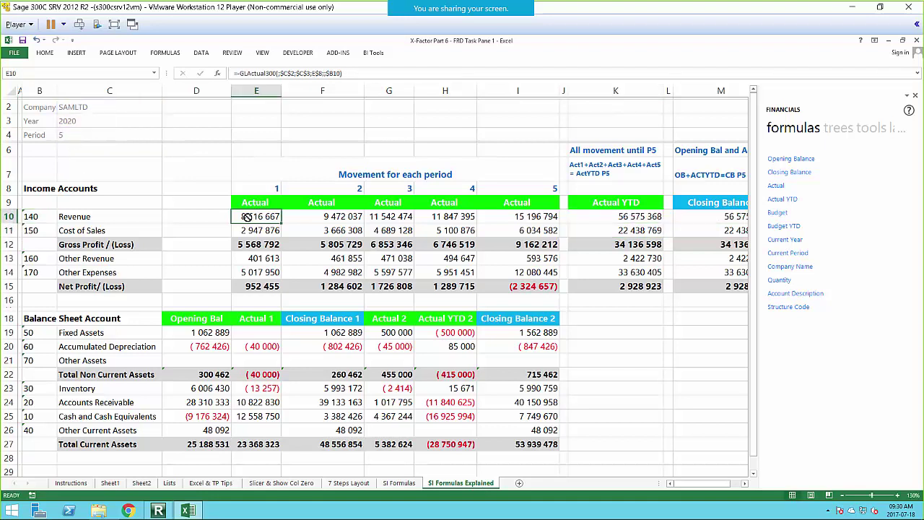
pyautogui.doubleClick(246, 217)
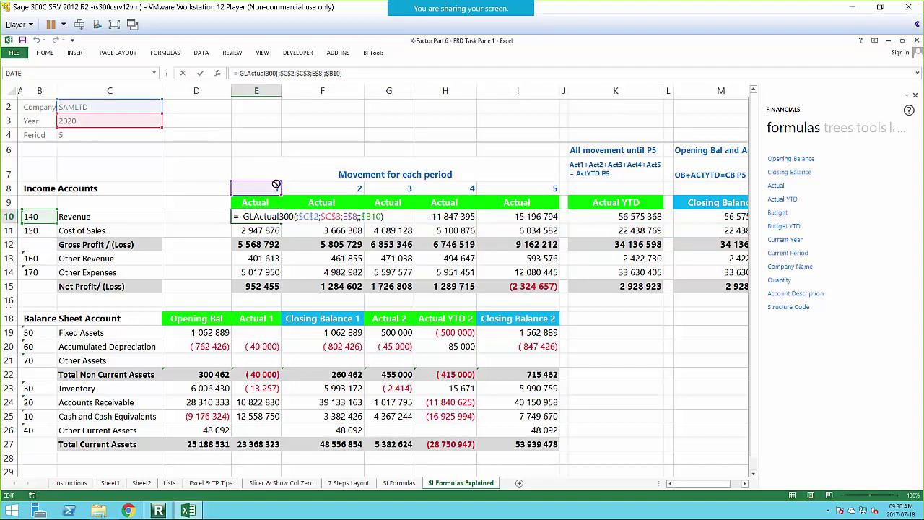
pyautogui.press('Return')
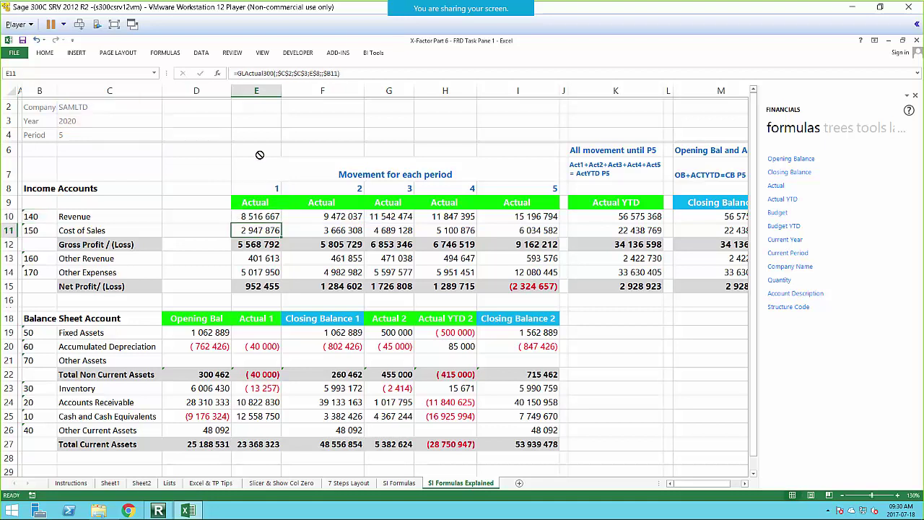
# Step: Check the sum of the Revenue actuals in E10:I10 against the Actual YTD amount in K10
pyautogui.moveTo(248, 215); pyautogui.dragTo(525, 219)
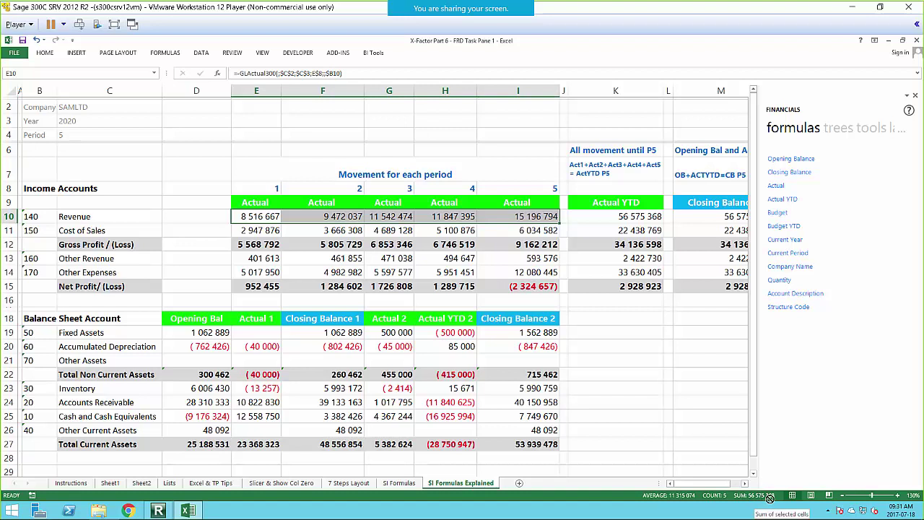
pyautogui.click(632, 218)
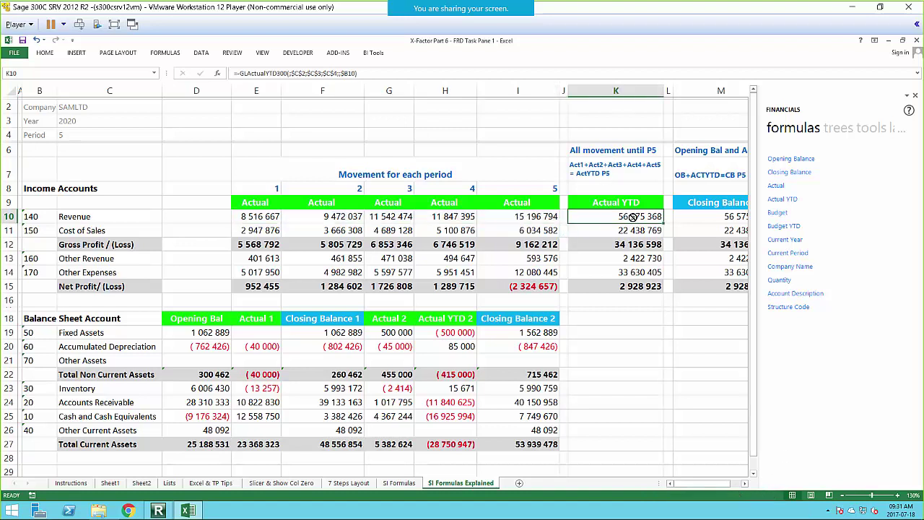
pyautogui.moveTo(255, 216); pyautogui.dragTo(530, 217)
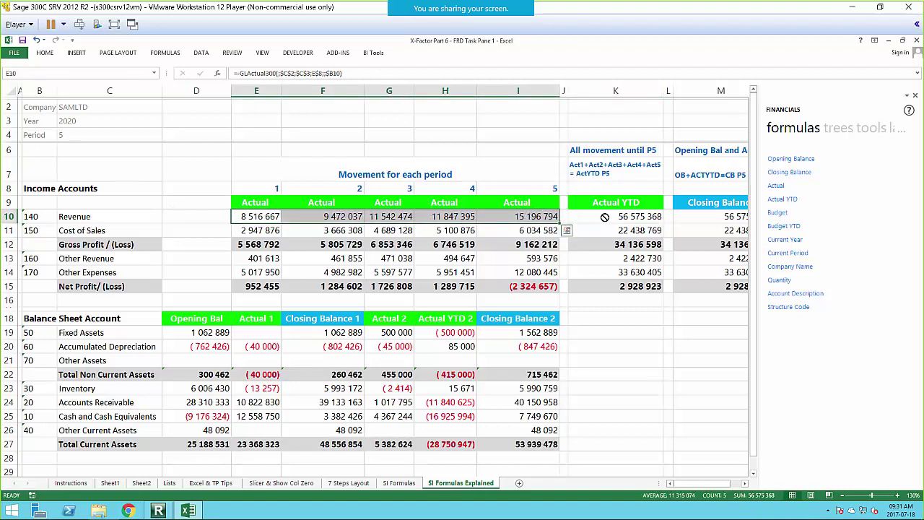
# Step: Examine the Revenue Closing Balance formula in M10 with its full column and explanatory heading in view
pyautogui.click(725, 217)
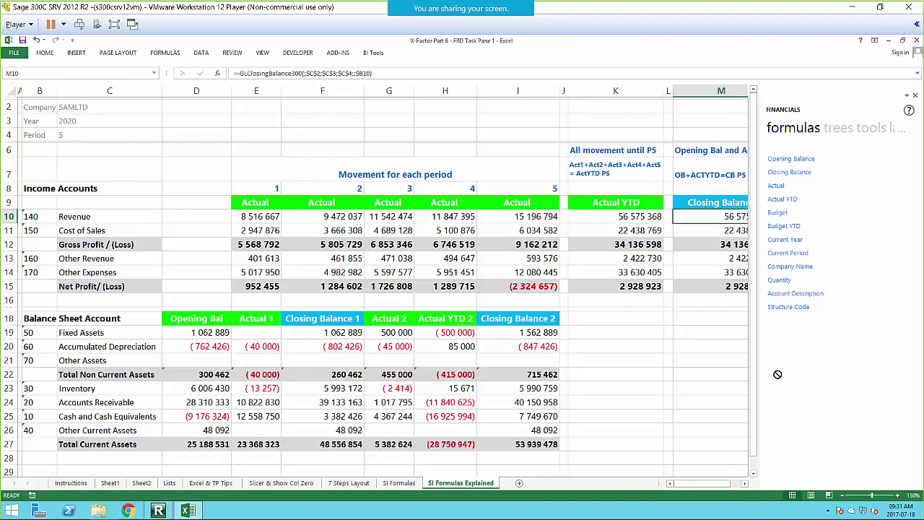
pyautogui.click(745, 483)
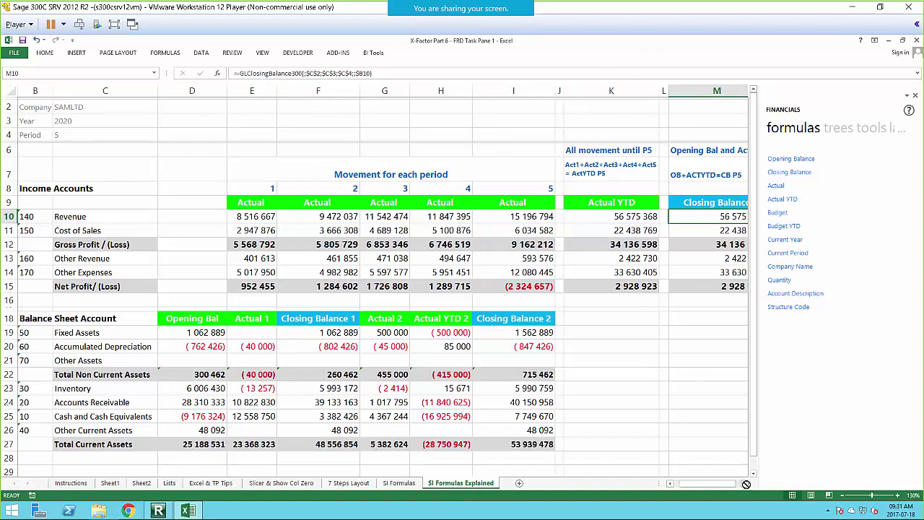
pyautogui.click(746, 483)
pyautogui.click(745, 484)
pyautogui.moveTo(696, 484); pyautogui.dragTo(693, 484)
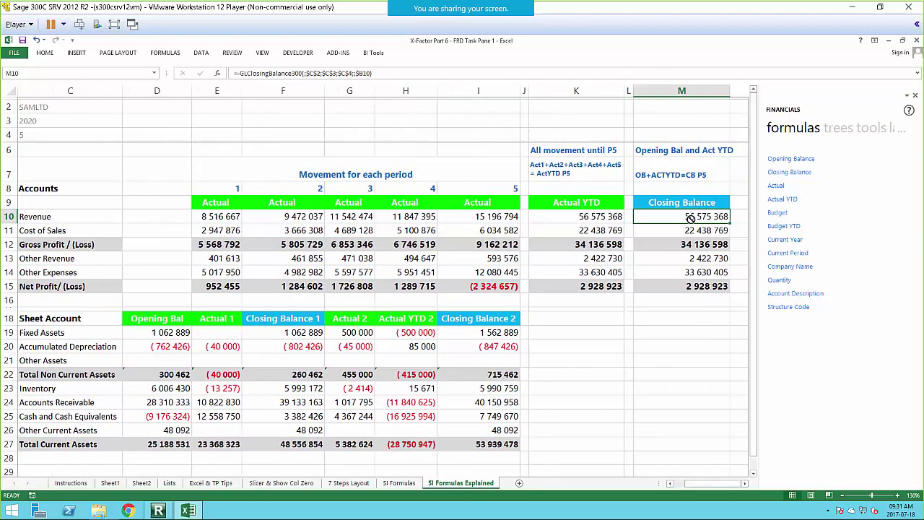
# Step: Trace the references of the Revenue Closing Balance formula in M10 and compare its amount with the E10:I10 actuals and the Actual YTD in K10
pyautogui.doubleClick(691, 218)
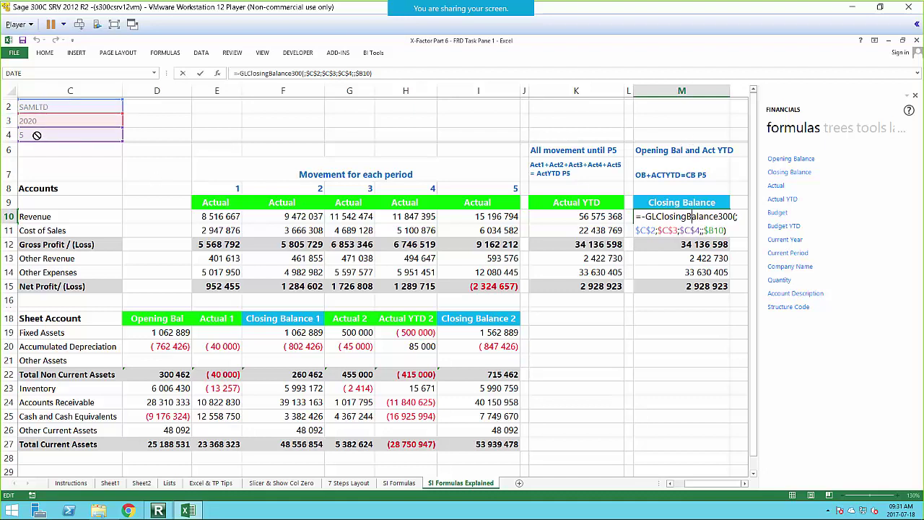
pyautogui.press('Return')
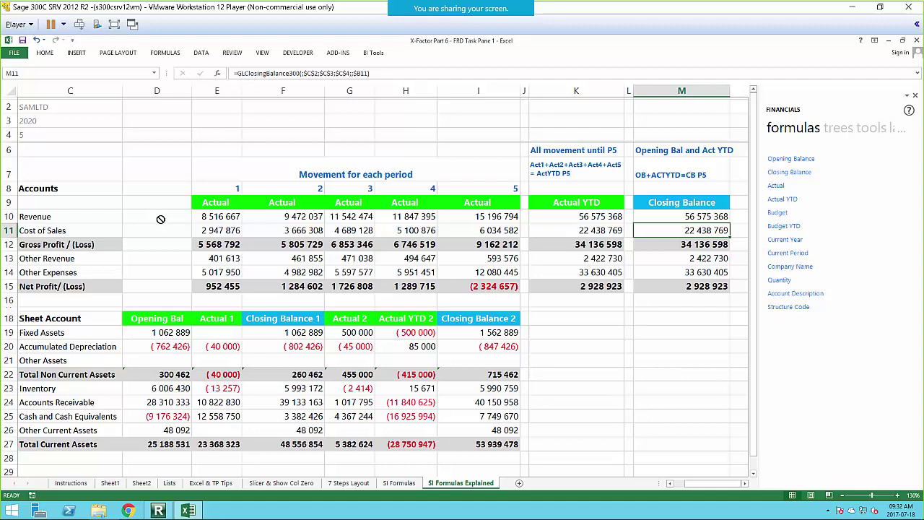
pyautogui.click(222, 216)
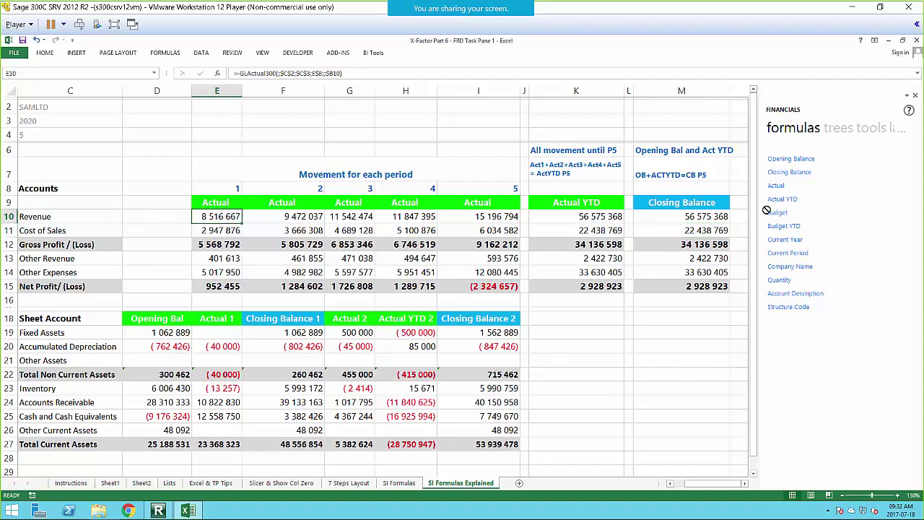
pyautogui.moveTo(222, 214); pyautogui.dragTo(477, 214)
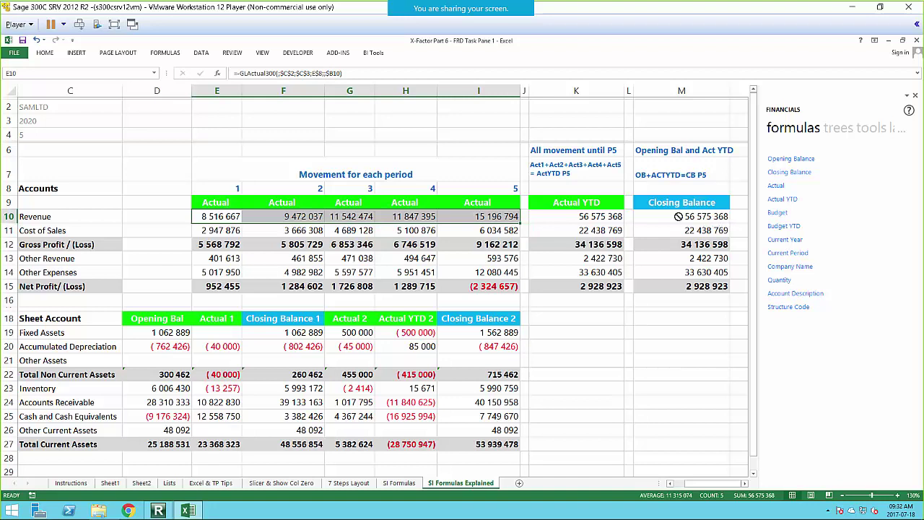
pyautogui.click(571, 219)
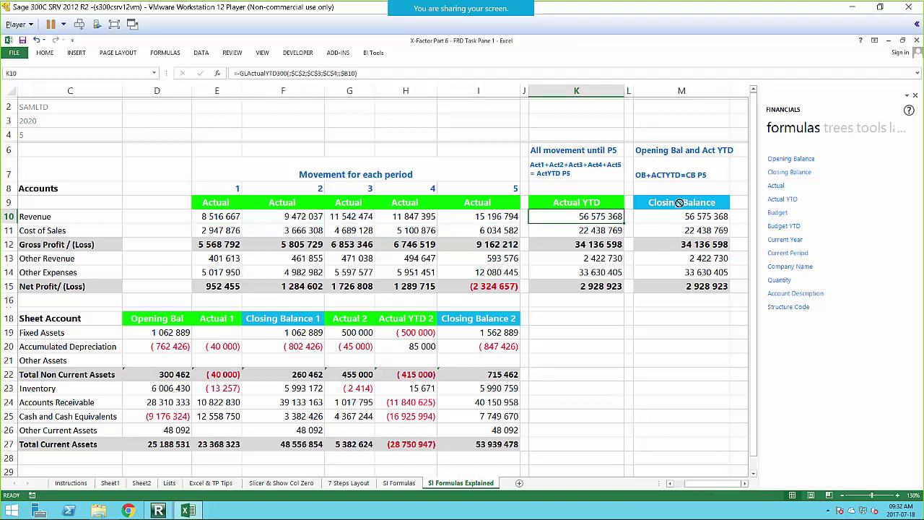
pyautogui.click(709, 223)
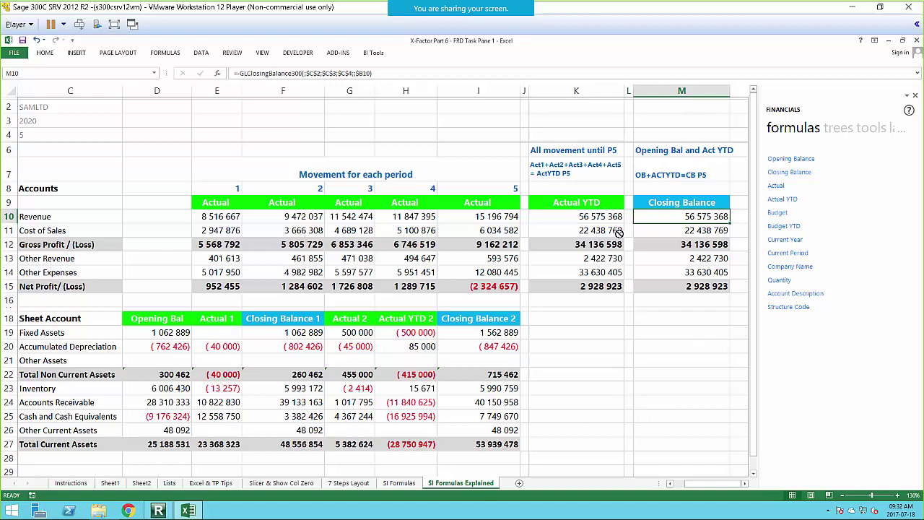
# Step: Compare the Fixed Assets Opening Balance in D19 and Actual 1 in E19 with Closing Balance 1 in F19
pyautogui.moveTo(700, 483); pyautogui.dragTo(668, 483)
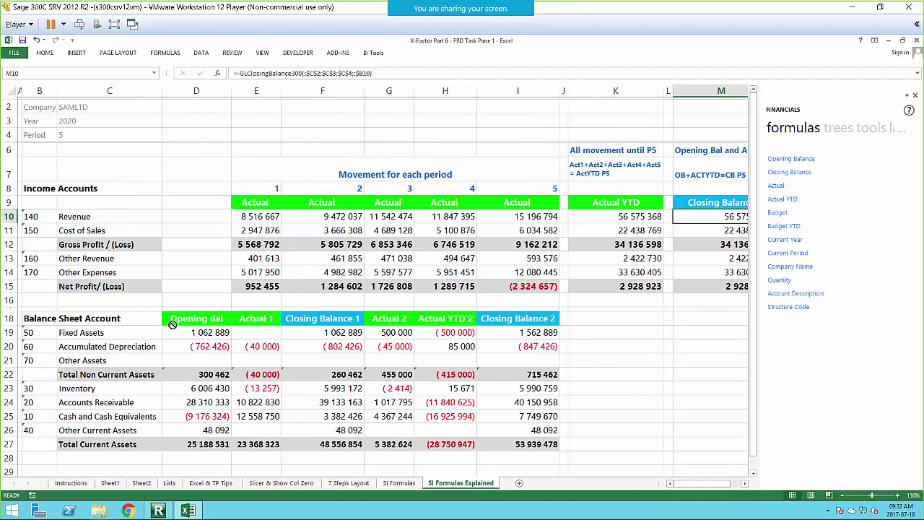
pyautogui.click(215, 334)
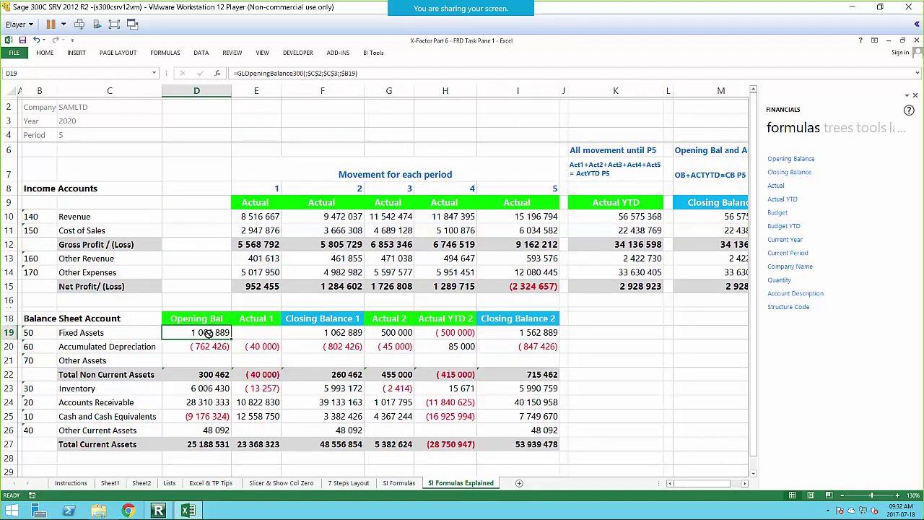
pyautogui.click(265, 332)
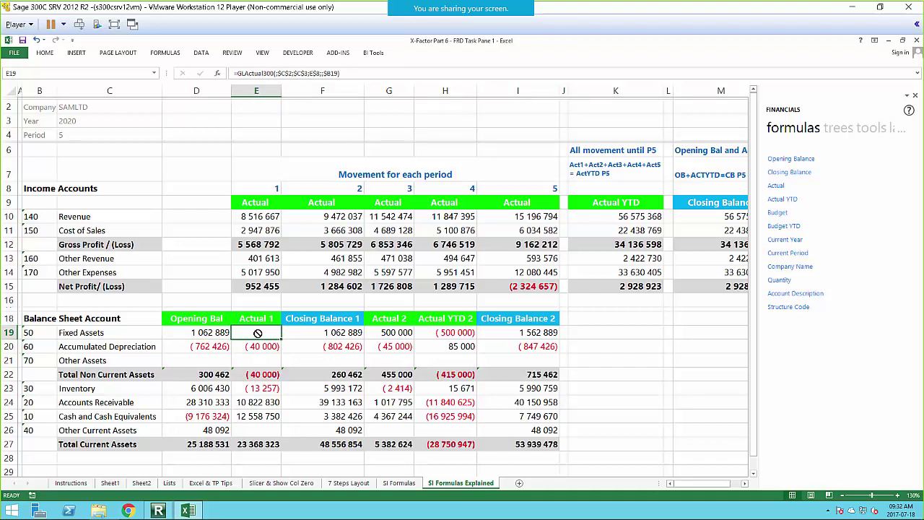
pyautogui.click(329, 334)
pyautogui.click(209, 335)
pyautogui.click(319, 336)
pyautogui.click(196, 334)
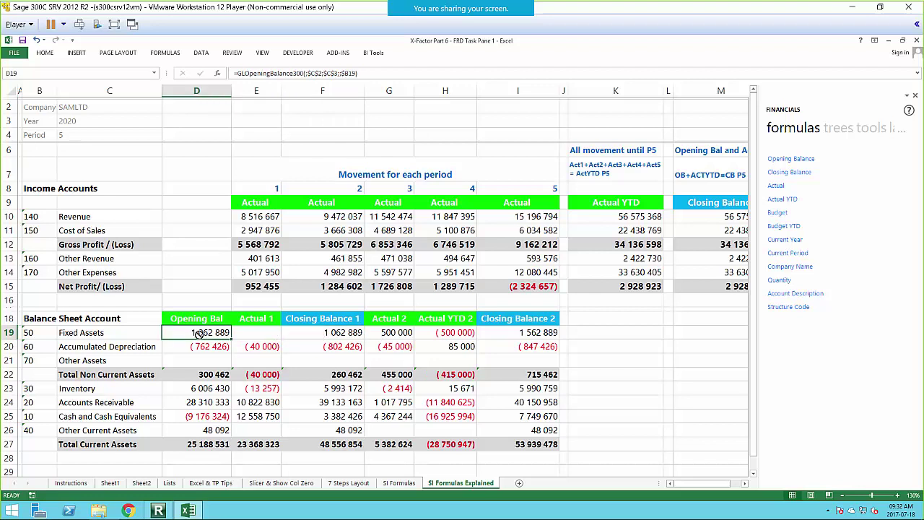
pyautogui.click(329, 334)
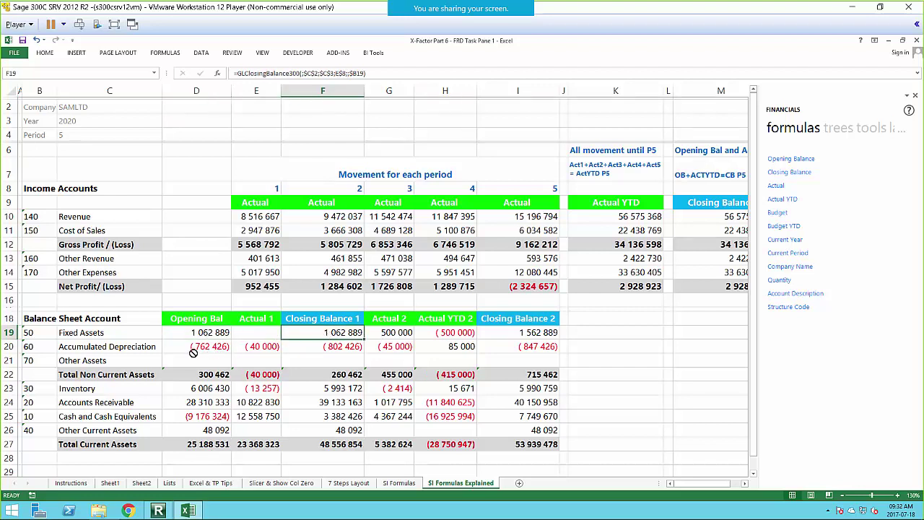
# Step: Check the sum of the Accumulated Depreciation Opening Balance and Actual 1 in D20:E20 against Closing Balance 1
pyautogui.click(112, 347)
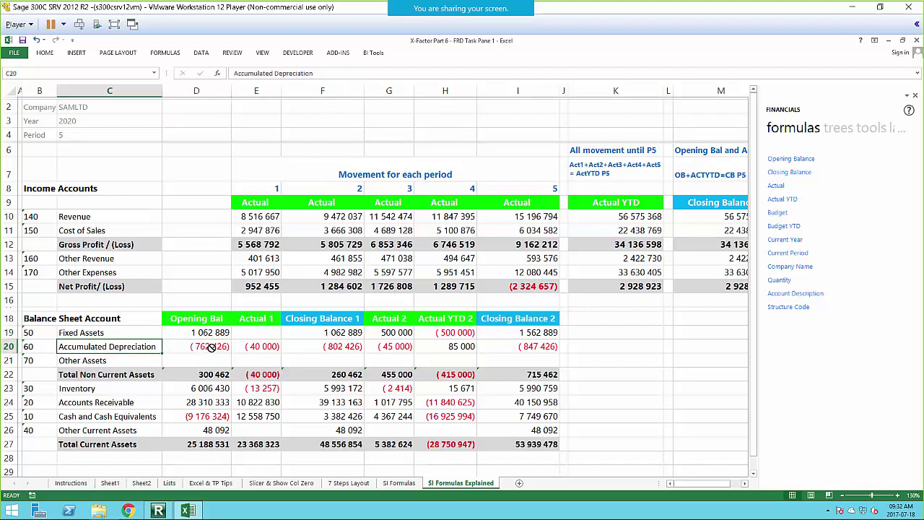
pyautogui.click(249, 350)
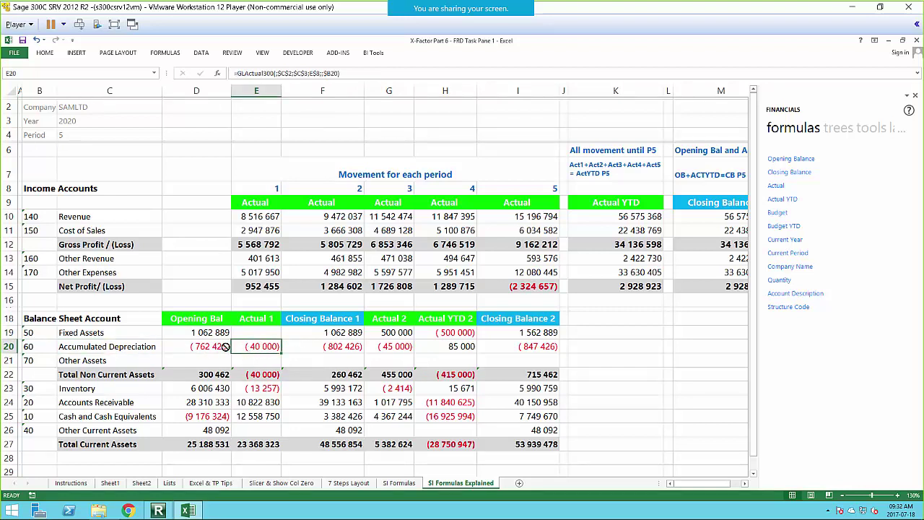
pyautogui.click(212, 347)
pyautogui.keyDown('shift'); pyautogui.click(266, 347); pyautogui.keyUp('shift')
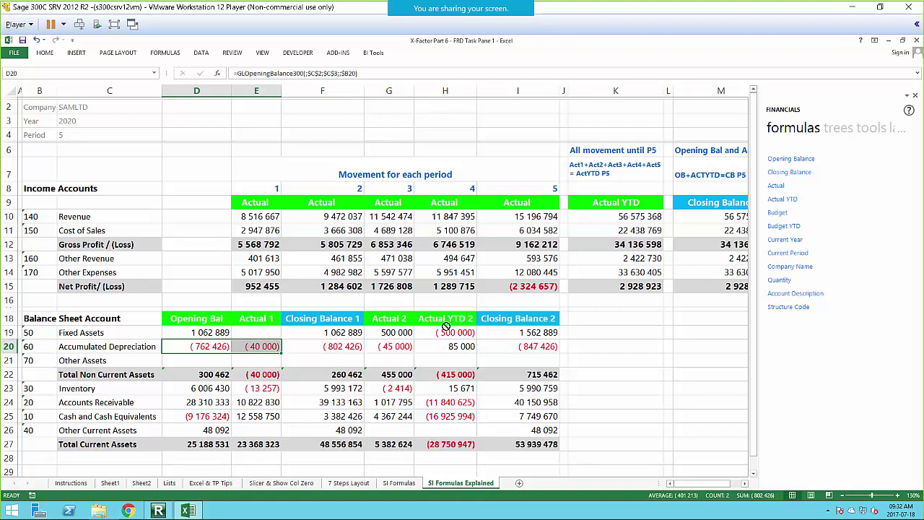
# Step: Check the combined sum of D20, E20 and G20 for Accumulated Depreciation against Closing Balance 2
pyautogui.click(399, 333)
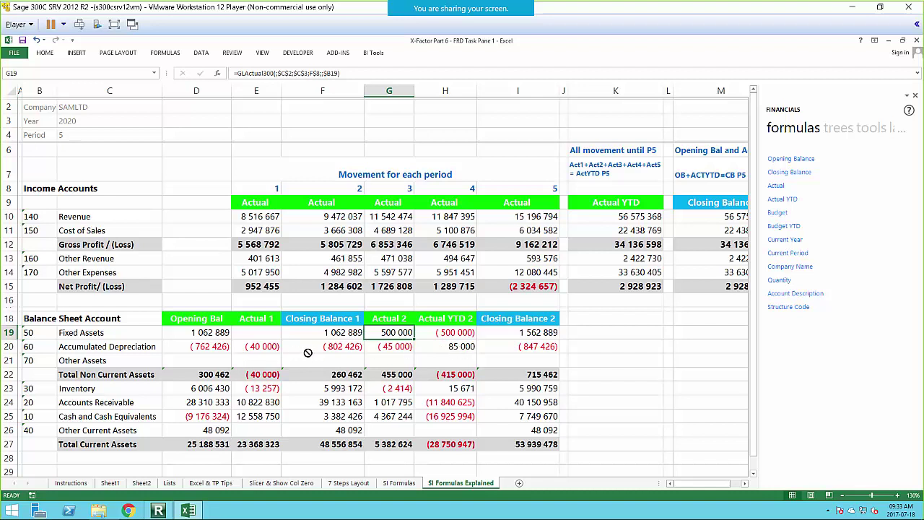
pyautogui.click(200, 349)
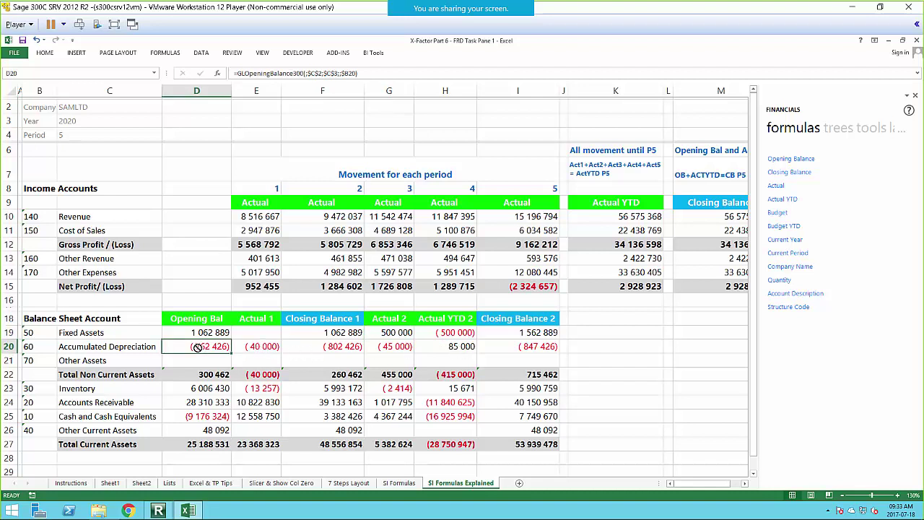
pyautogui.keyDown('ctrl'); pyautogui.click(260, 347); pyautogui.keyUp('ctrl')
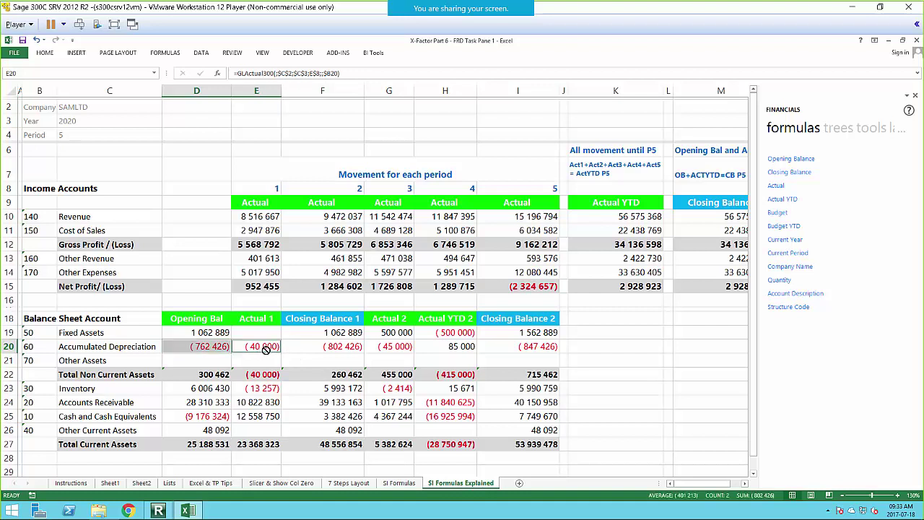
pyautogui.keyDown('ctrl'); pyautogui.click(390, 348); pyautogui.keyUp('ctrl')
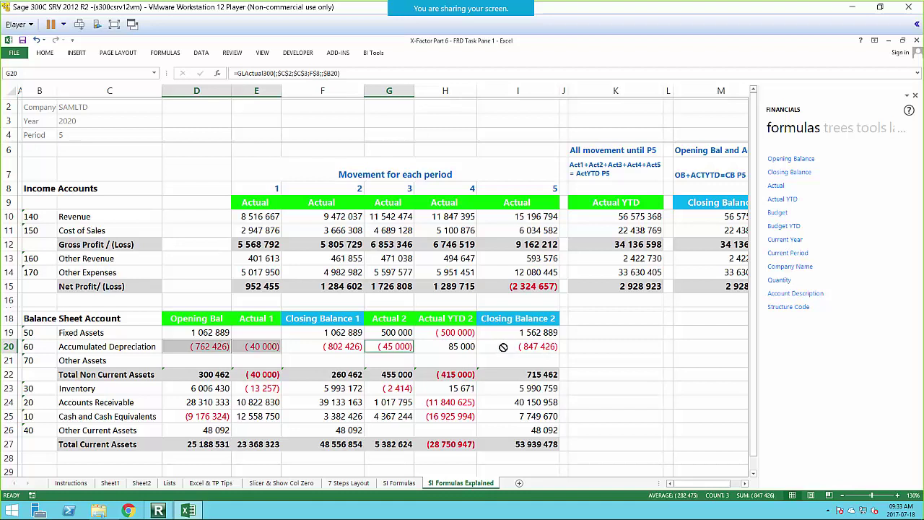
# Step: Compare the sum of the Opening Balance in D20 and Actual YTD 2 in H20 with Closing Balance 2 in I20
pyautogui.click(197, 343)
pyautogui.keyDown('ctrl'); pyautogui.click(452, 349); pyautogui.keyUp('ctrl')
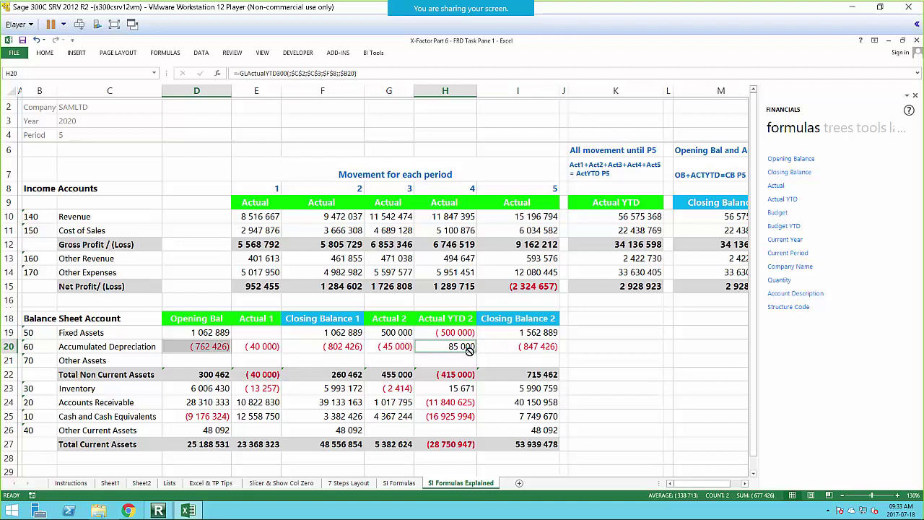
pyautogui.click(535, 347)
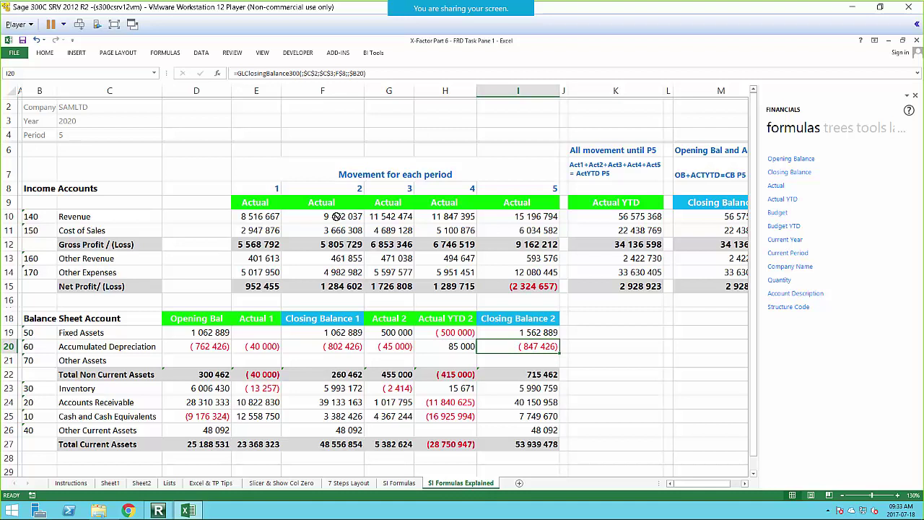
# Step: Add a new worksheet after SI Formulas Explained and name it "IS - Current Period"
pyautogui.click(520, 483)
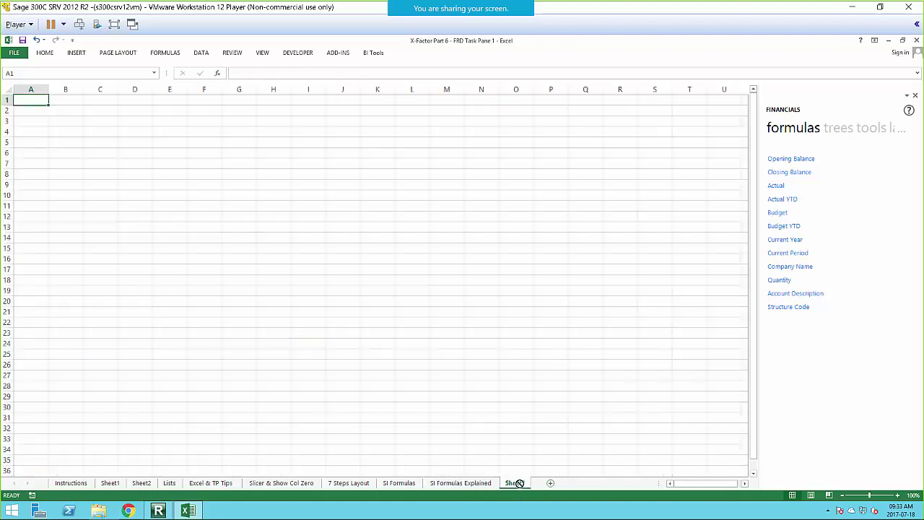
pyautogui.rightClick(521, 483)
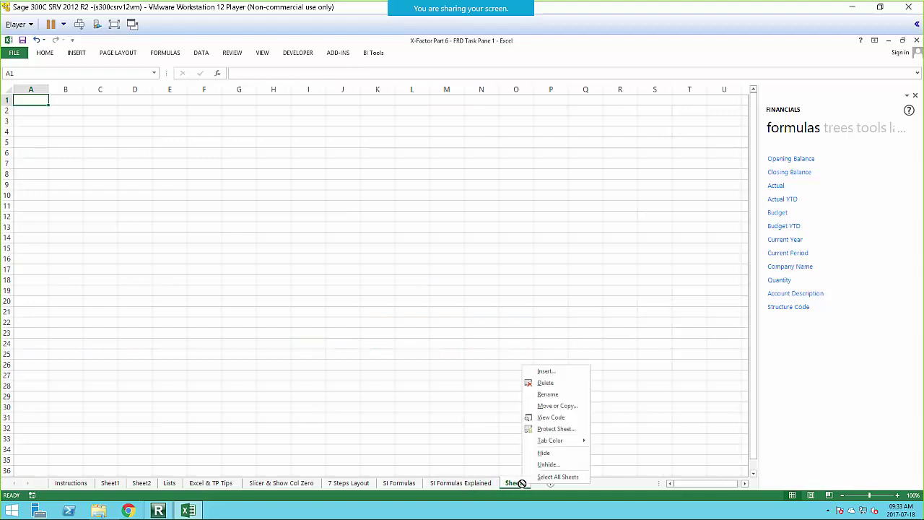
pyautogui.click(549, 394)
pyautogui.write('IS')
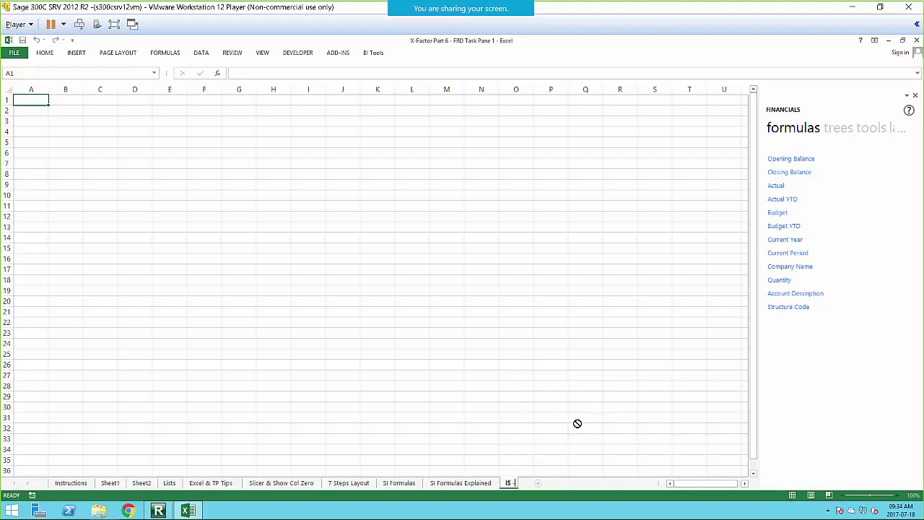
pyautogui.write(' - Current Period')
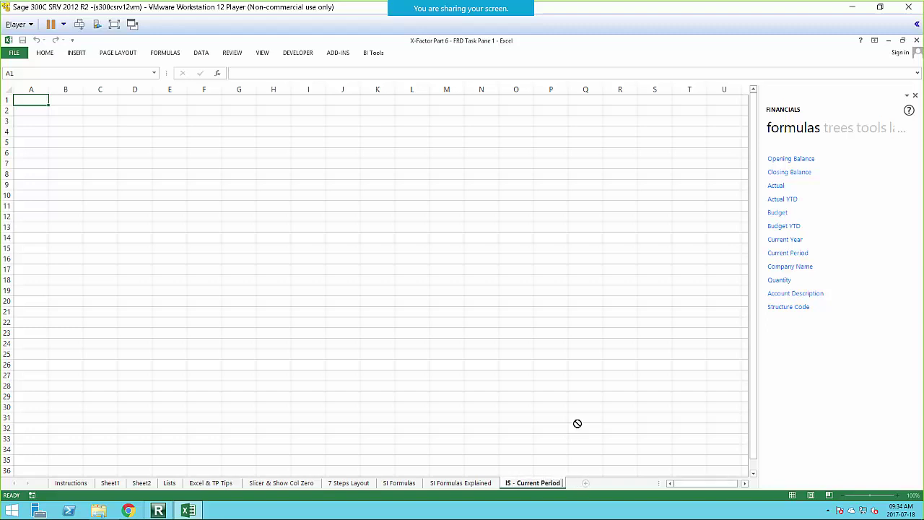
pyautogui.click(551, 408)
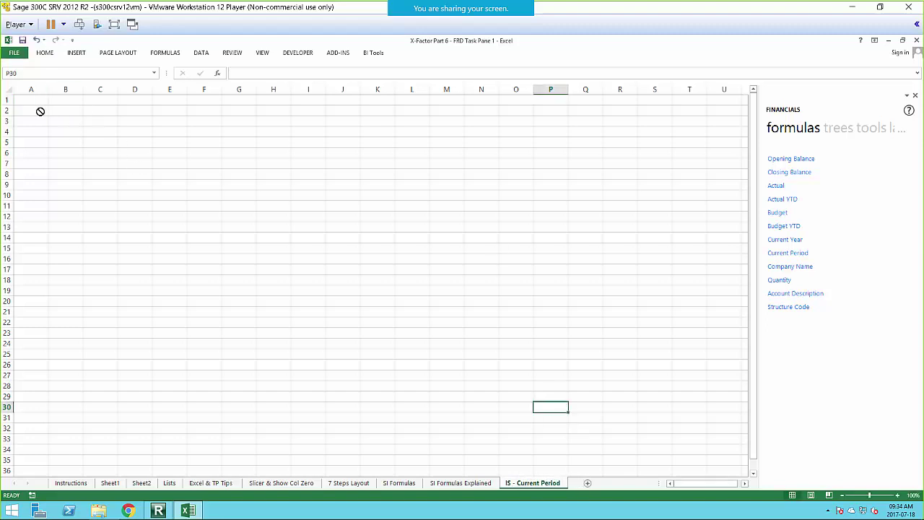
# Step: Enter the label "Company Name" in A2 and the company code SAMLTD in B2
pyautogui.click(54, 114)
pyautogui.click(29, 111)
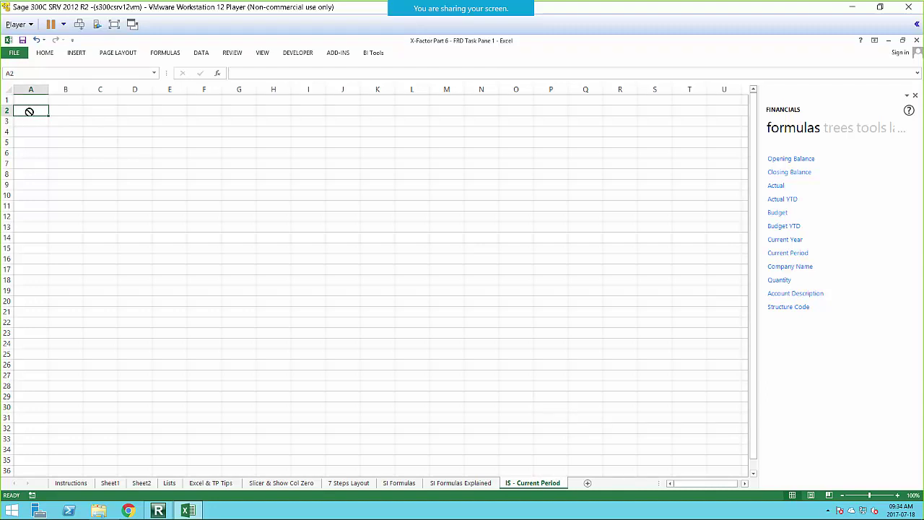
pyautogui.write('Ca')
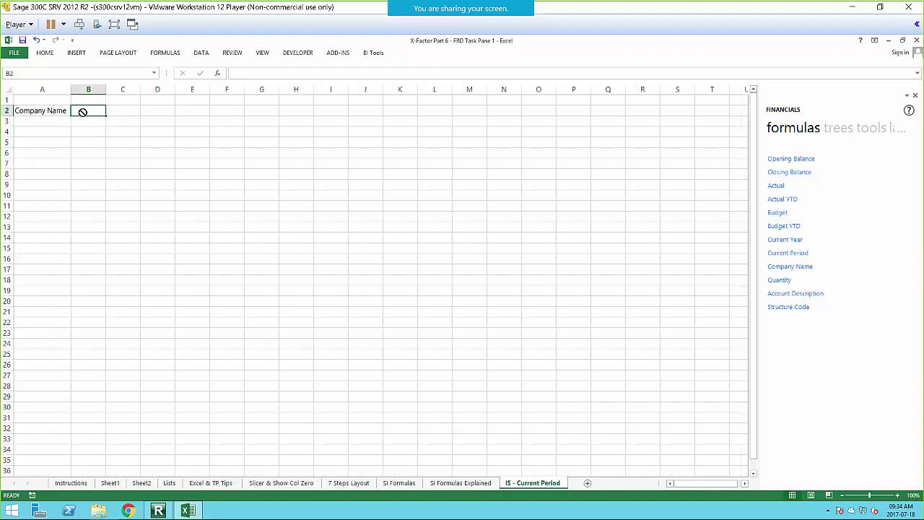
pyautogui.write('SAMLTD')
pyautogui.click(169, 112)
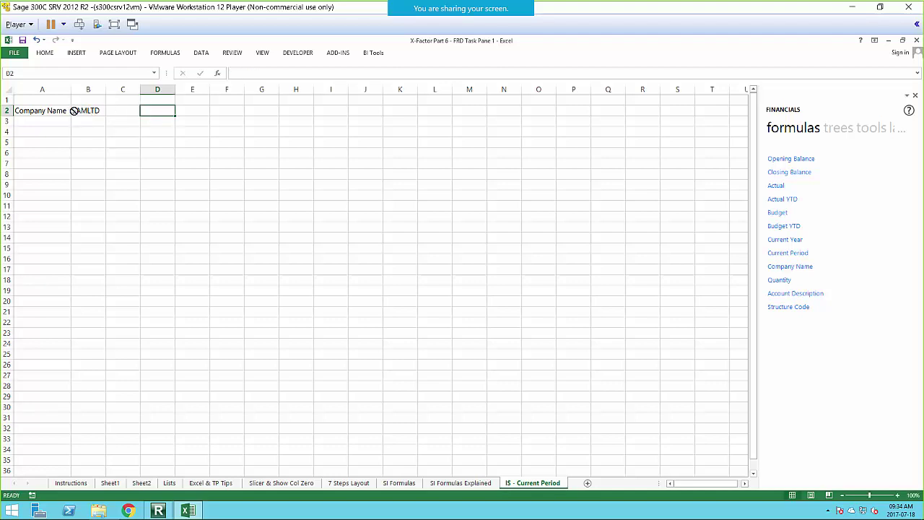
# Step: Enter the labels "Year" in A3 and "Period" in A4
pyautogui.click(46, 121)
pyautogui.write('Year')
pyautogui.press('Return')
pyautogui.write('Period')
pyautogui.press('Return')
# Step: Insert the Current Year formula in B3 and replace its hard-coded company with the absolute reference $B$2
pyautogui.click(77, 122)
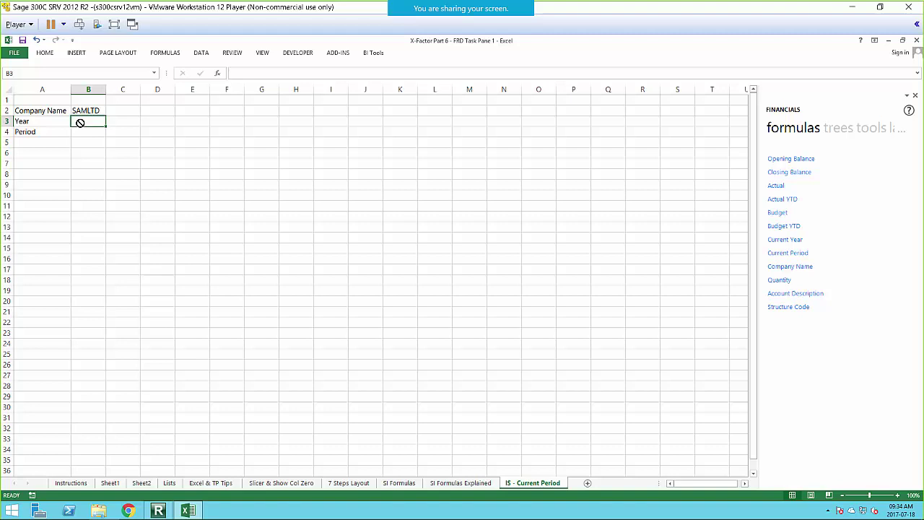
pyautogui.moveTo(774, 240); pyautogui.dragTo(97, 120)
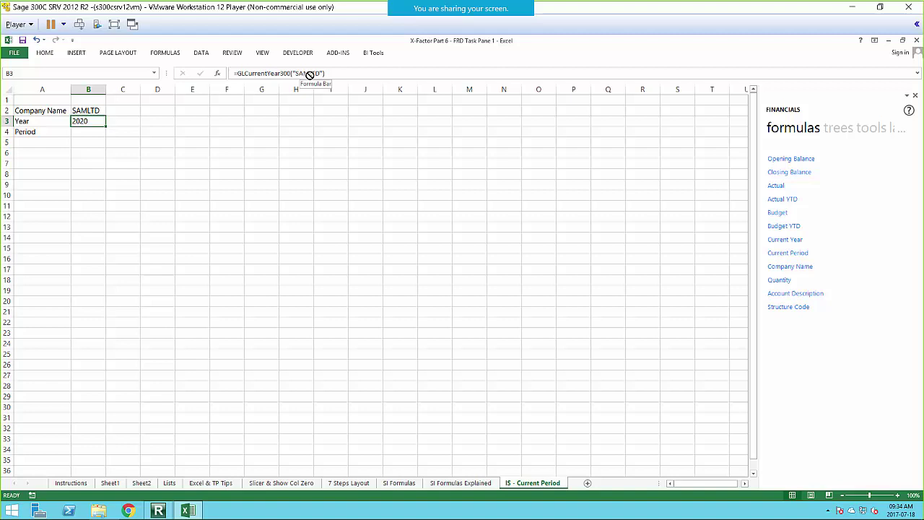
pyautogui.moveTo(293, 73); pyautogui.dragTo(324, 75)
pyautogui.click(100, 110)
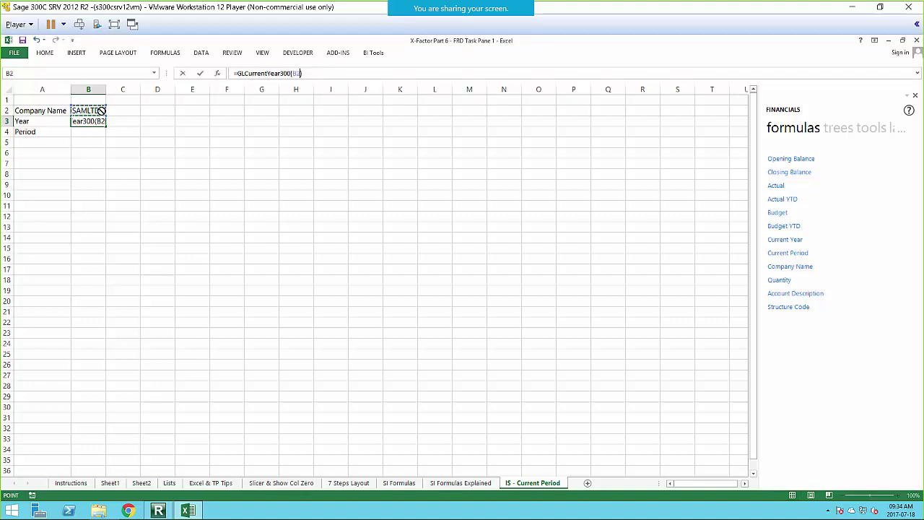
pyautogui.press('F3')
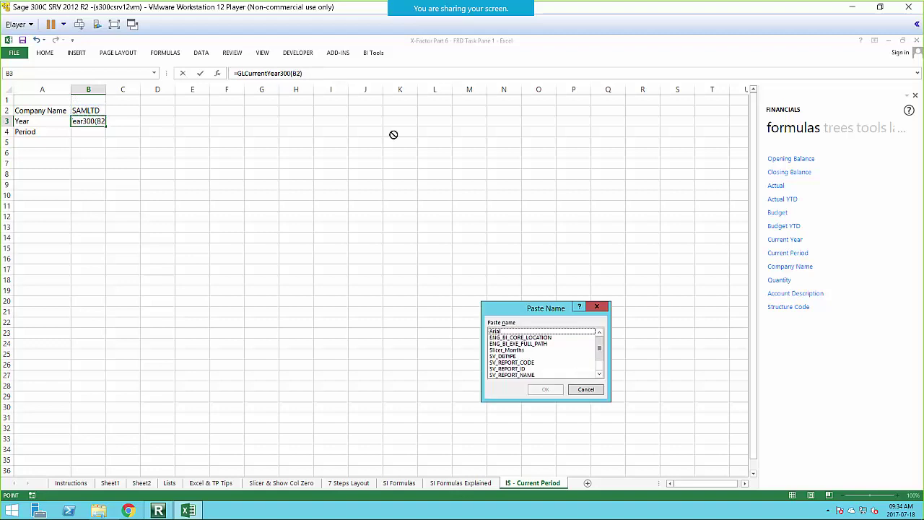
pyautogui.click(592, 306)
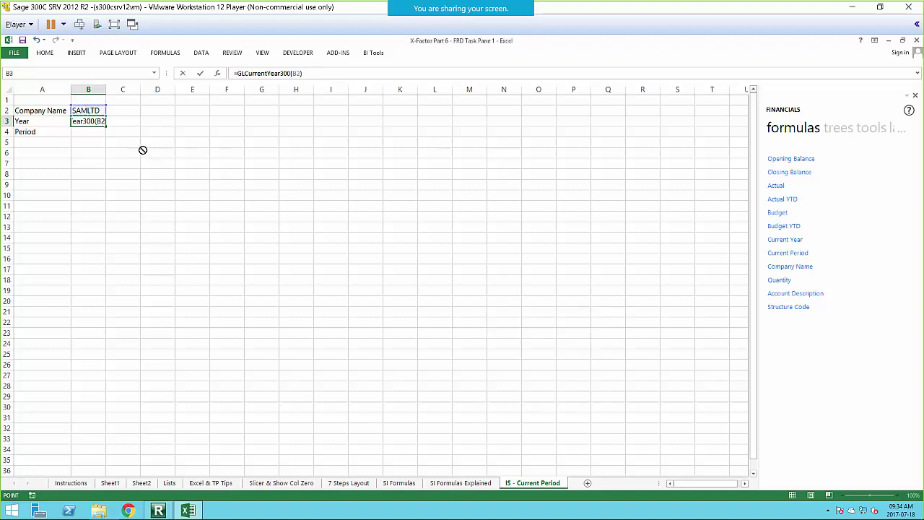
pyautogui.press('F4')
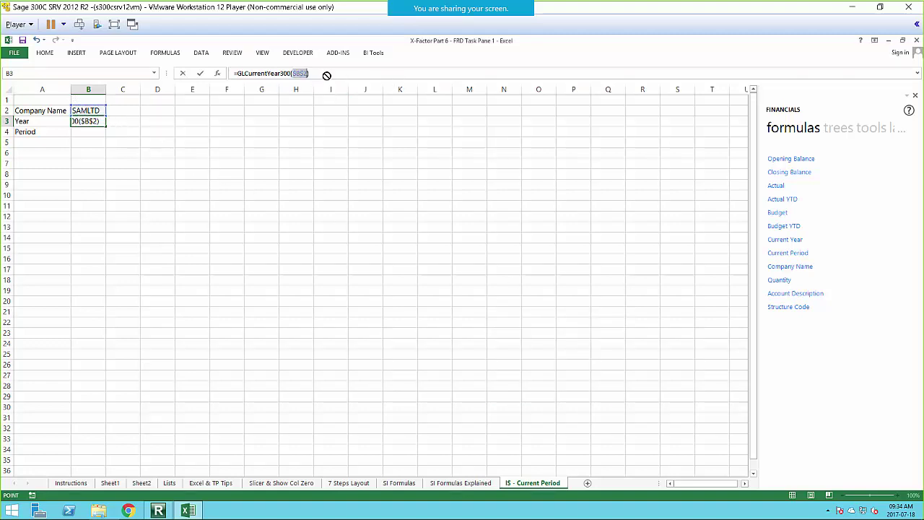
pyautogui.press('Return')
# Step: Insert the Current Period formula in B4 and replace its hard-coded company with the absolute reference $B$2
pyautogui.moveTo(786, 252); pyautogui.dragTo(97, 133)
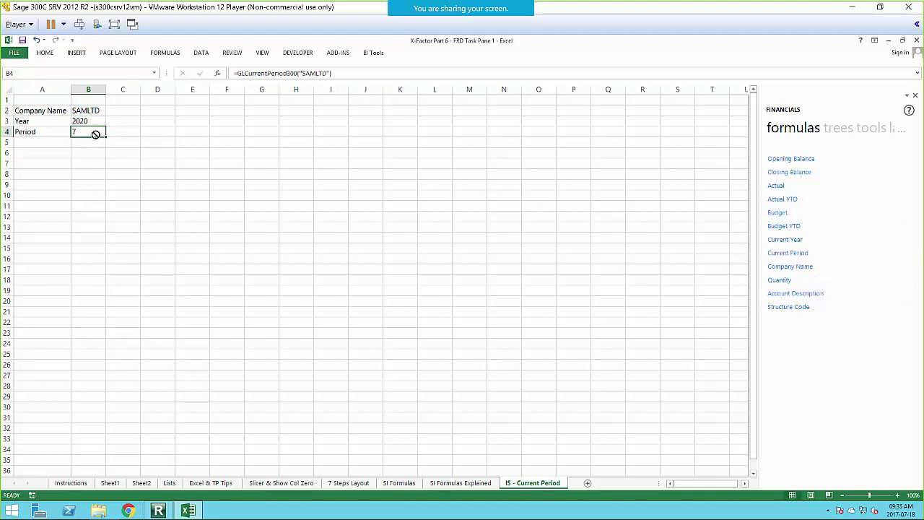
pyautogui.click(312, 75)
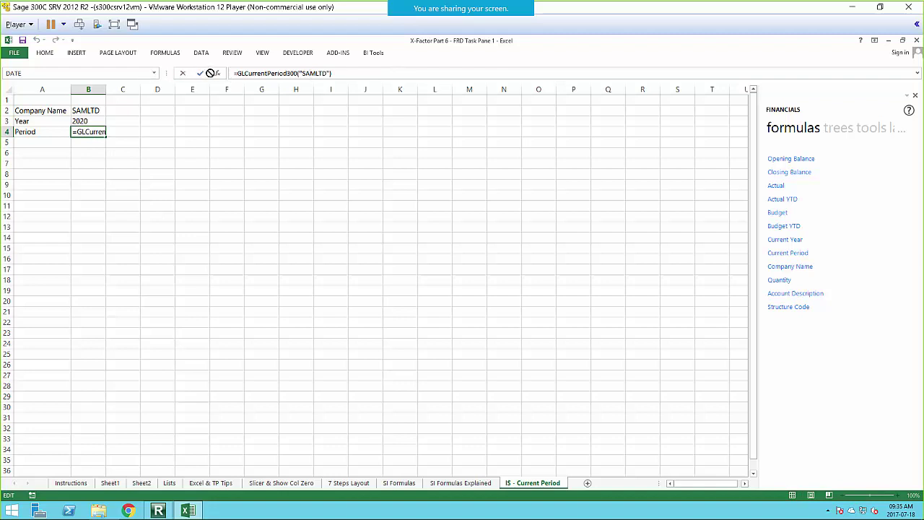
pyautogui.click(217, 73)
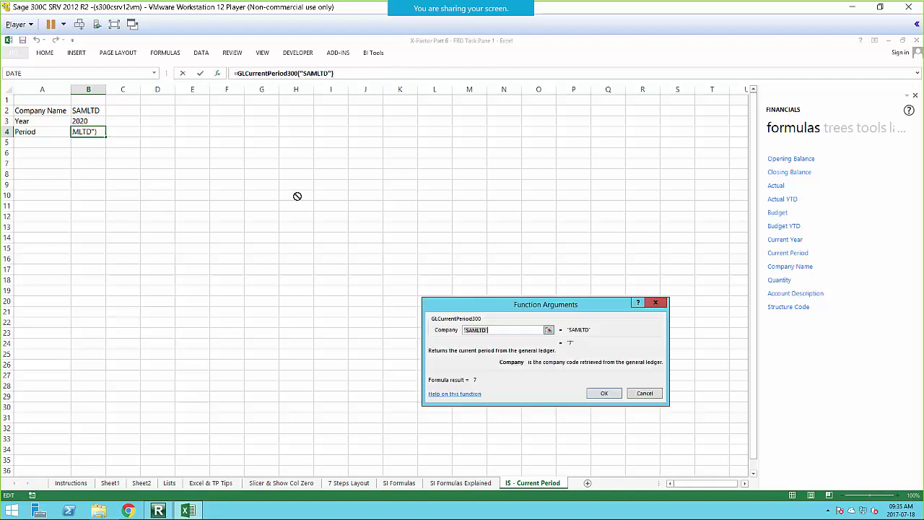
pyautogui.click(549, 329)
pyautogui.click(83, 110)
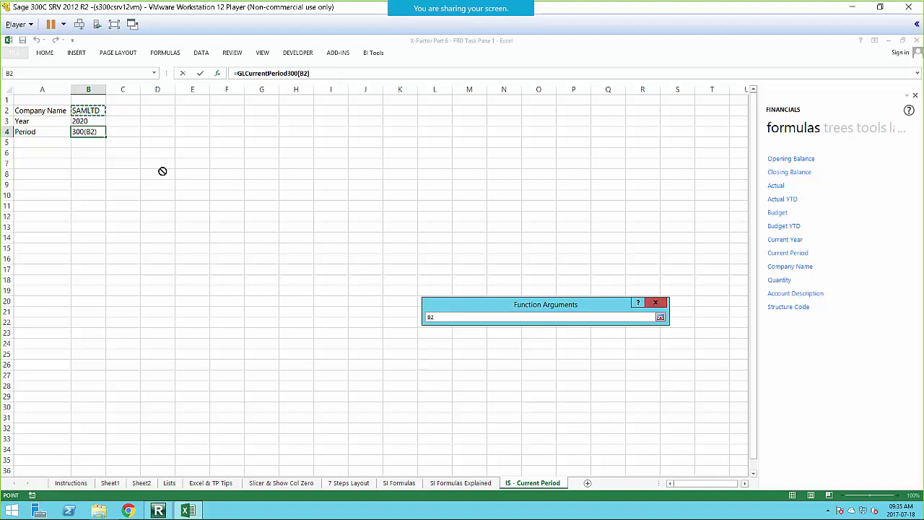
pyautogui.press('F4')
pyautogui.click(660, 317)
pyautogui.click(605, 392)
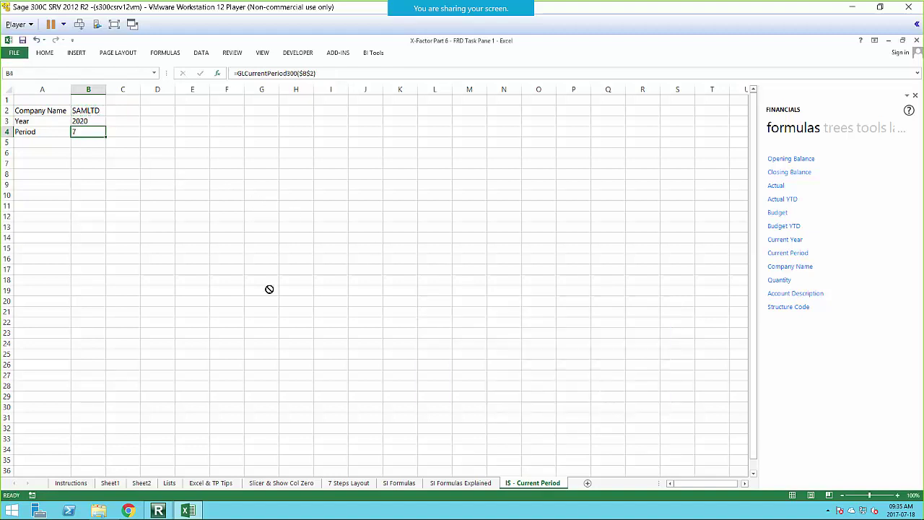
# Step: Insert the Account Groups list for SAMLTD into the sheet starting at A9
pyautogui.click(157, 195)
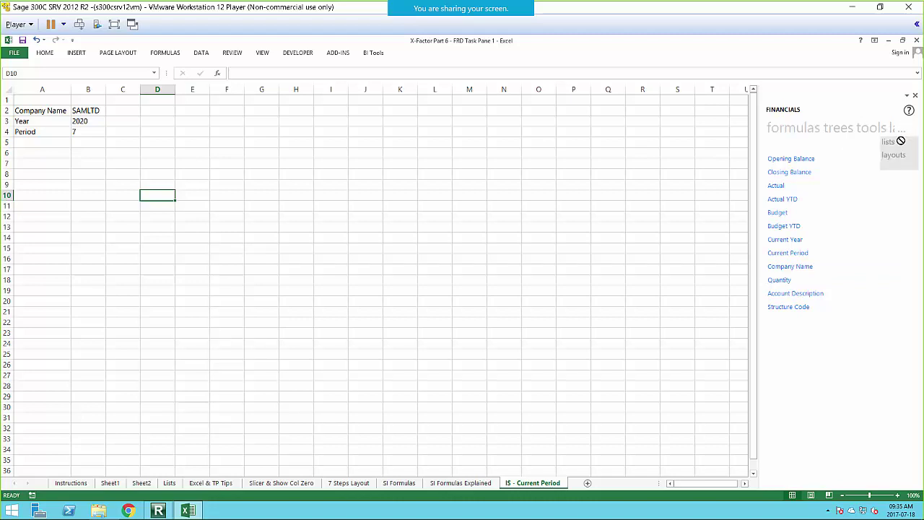
pyautogui.click(893, 140)
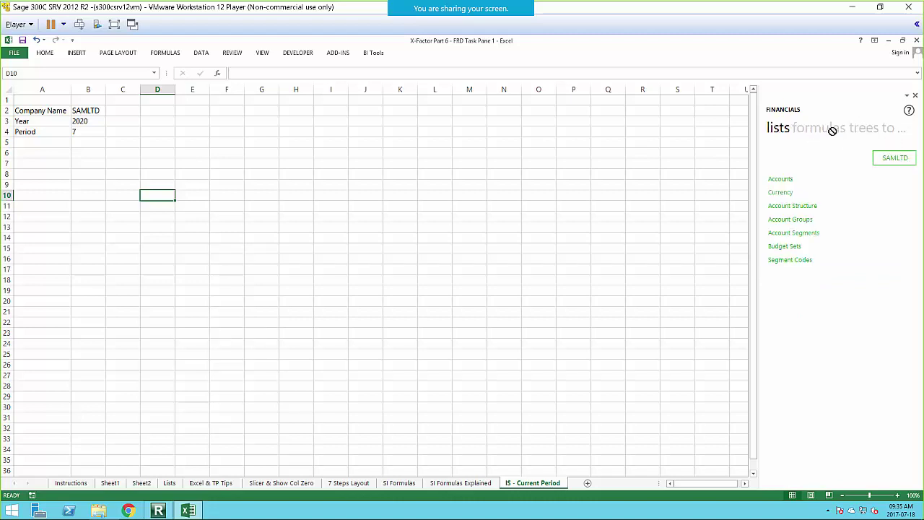
pyautogui.moveTo(813, 241); pyautogui.dragTo(158, 420)
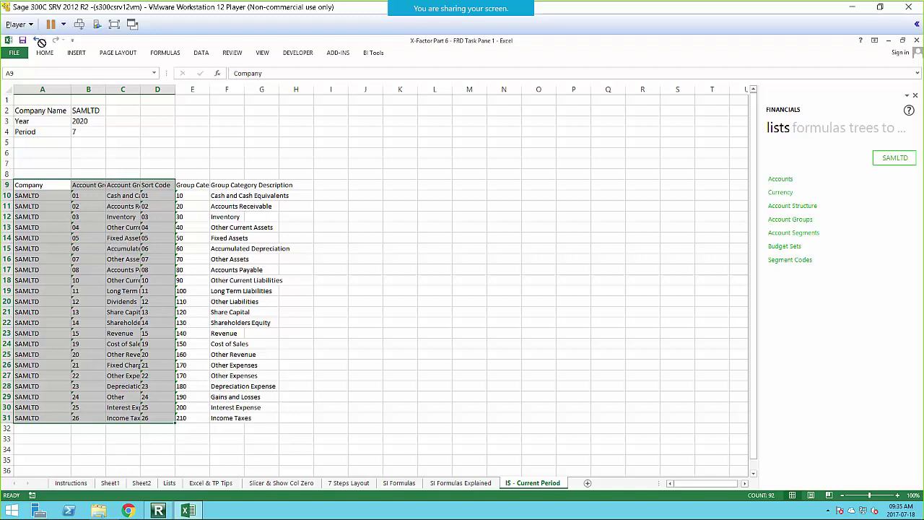
# Step: Delete cells A9:D31 and shift the remaining cells left, keeping only the group category code and description columns
pyautogui.click(45, 53)
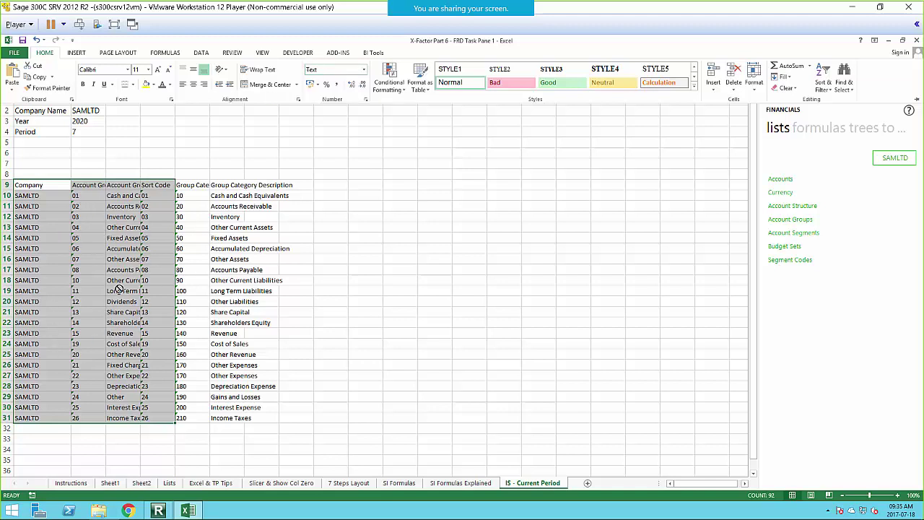
pyautogui.rightClick(86, 224)
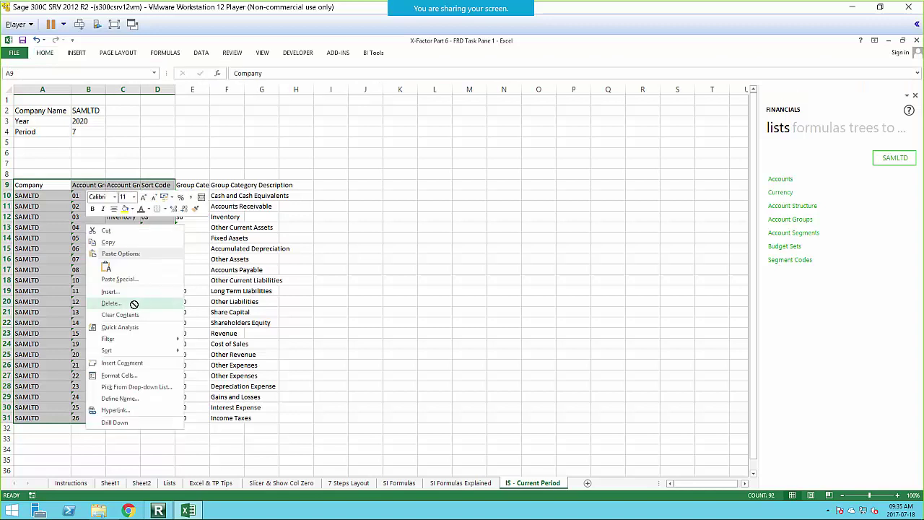
pyautogui.click(134, 304)
pyautogui.click(112, 330)
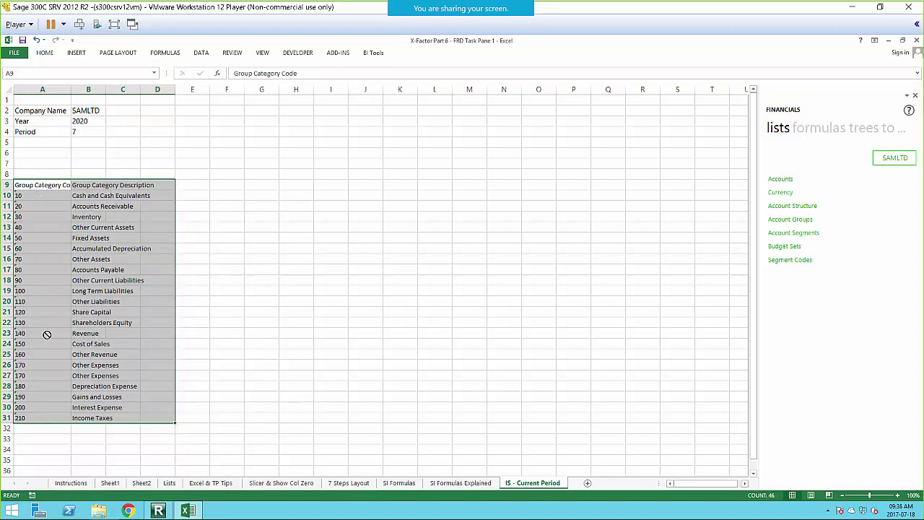
# Step: Delete the list's header row and the rows for categories 10 to 130 and 180 to 210
pyautogui.moveTo(6, 185); pyautogui.dragTo(5, 322)
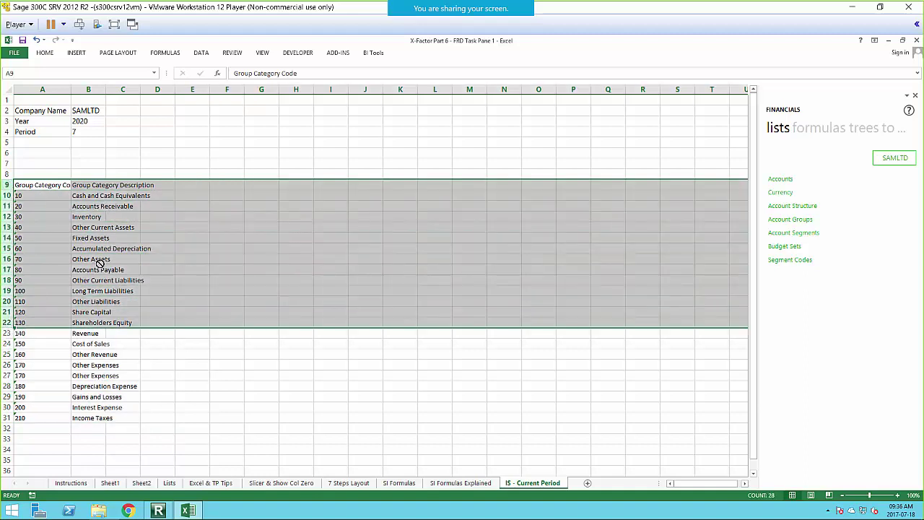
pyautogui.rightClick(101, 264)
pyautogui.click(123, 343)
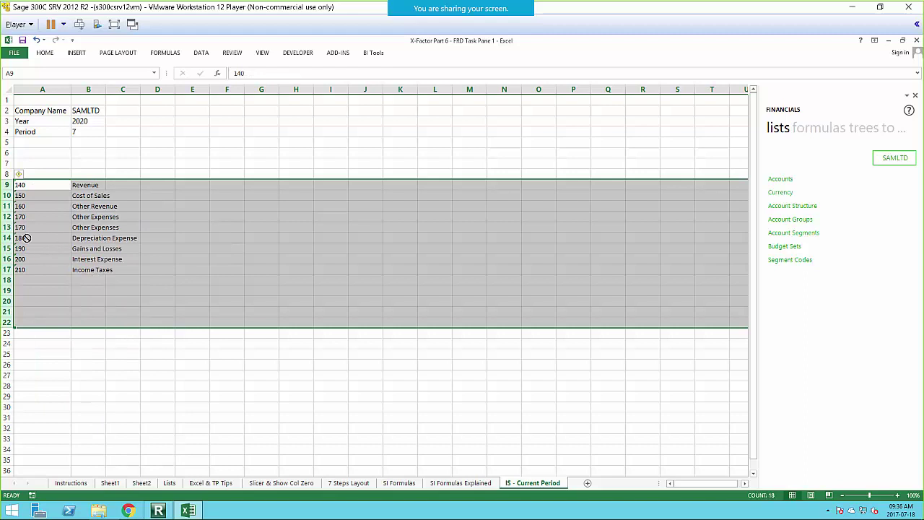
pyautogui.moveTo(6, 238); pyautogui.dragTo(6, 269)
pyautogui.rightClick(73, 265)
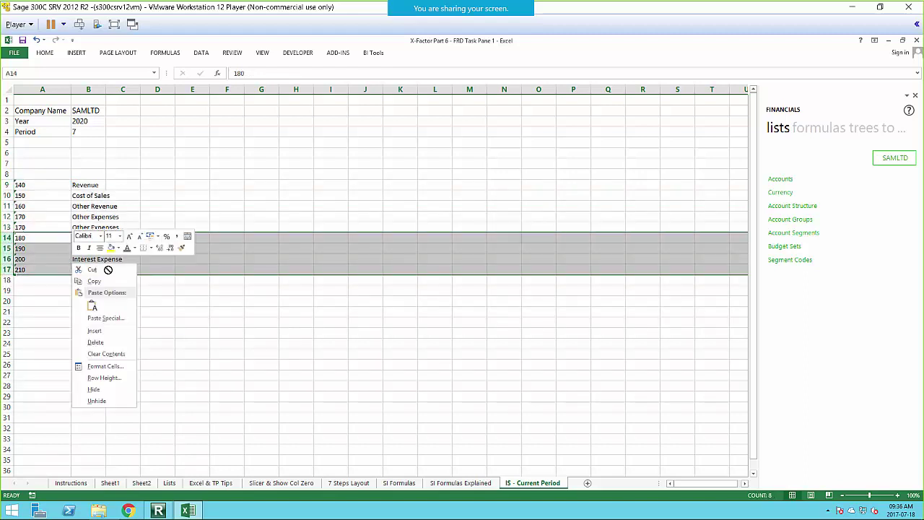
pyautogui.click(108, 342)
# Step: Fit column B to its contents and enter the heading "Actual" in D7
pyautogui.click(204, 129)
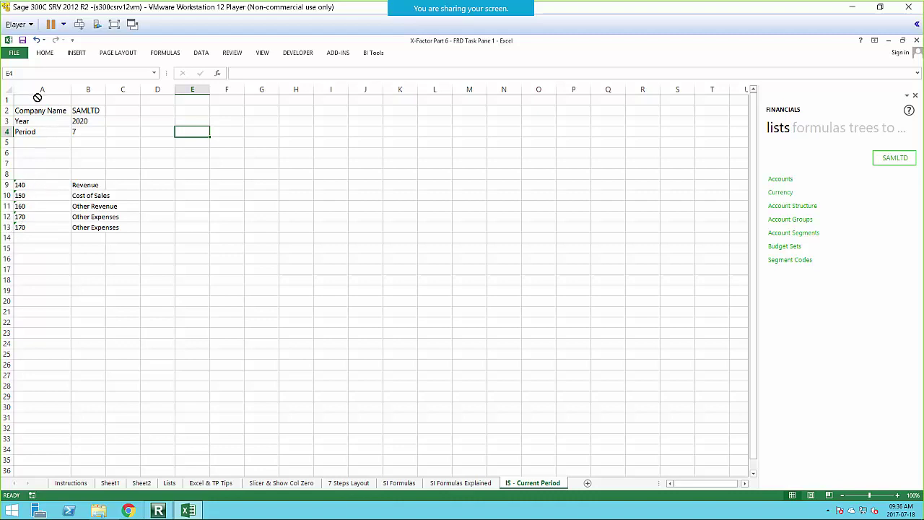
pyautogui.doubleClick(106, 89)
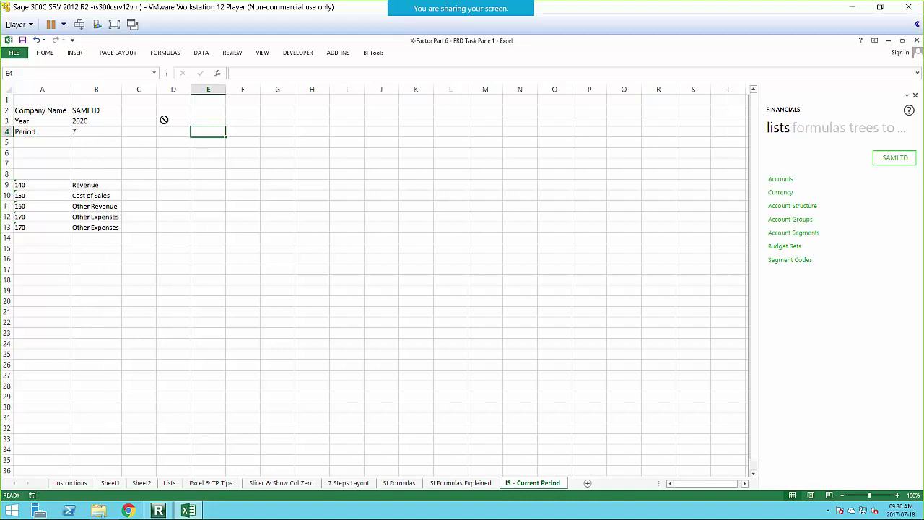
pyautogui.click(183, 164)
pyautogui.write('Actual')
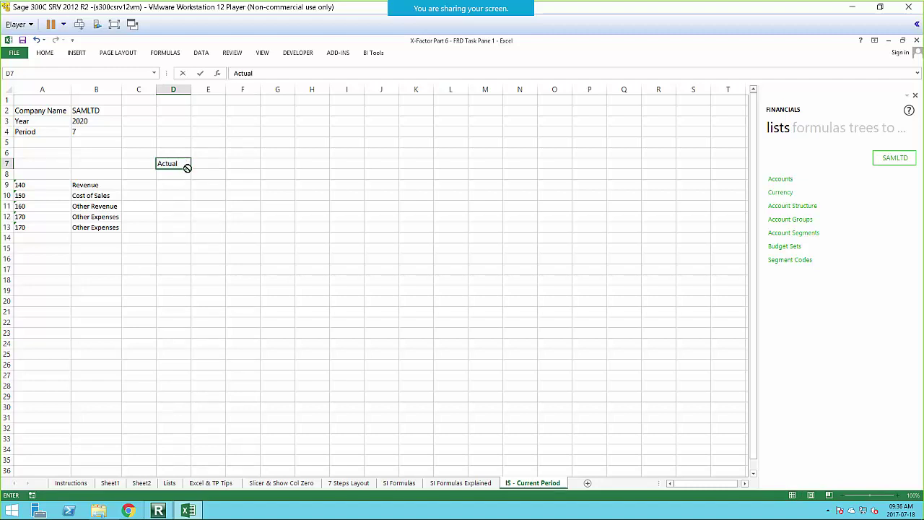
pyautogui.click(208, 196)
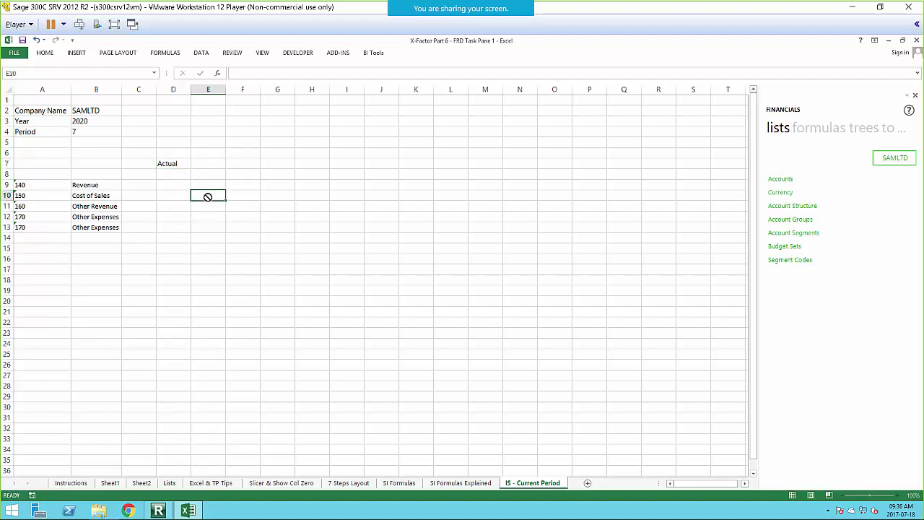
# Step: Format the Actual heading in D7 with a light grey fill, bold text and centred alignment
pyautogui.click(170, 164)
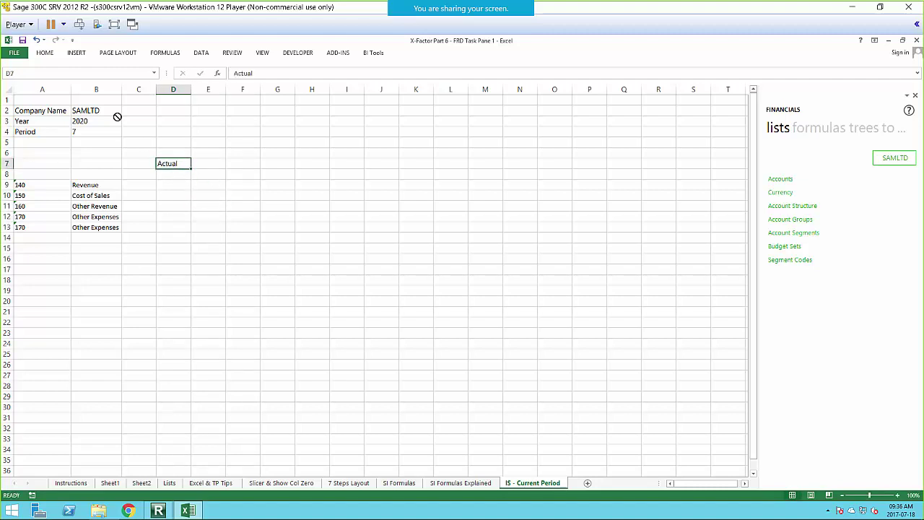
pyautogui.click(36, 54)
pyautogui.click(151, 85)
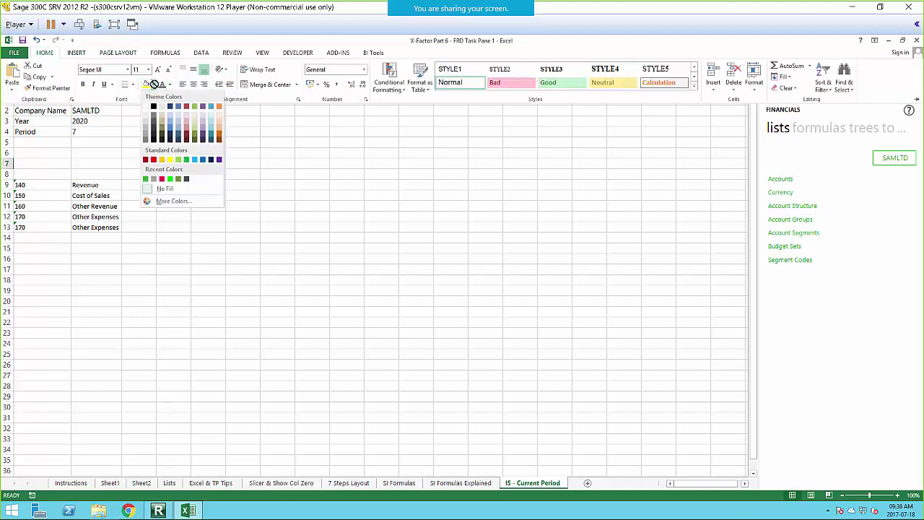
pyautogui.click(145, 122)
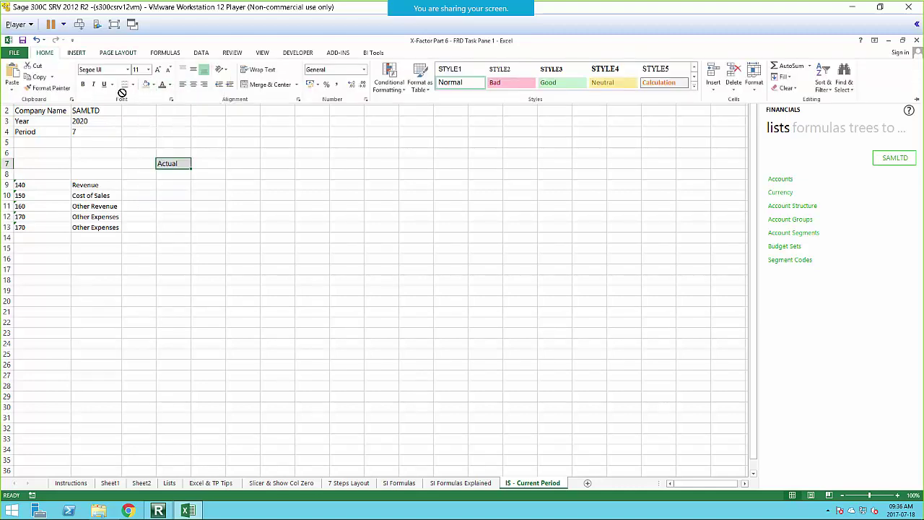
pyautogui.click(82, 85)
pyautogui.click(193, 84)
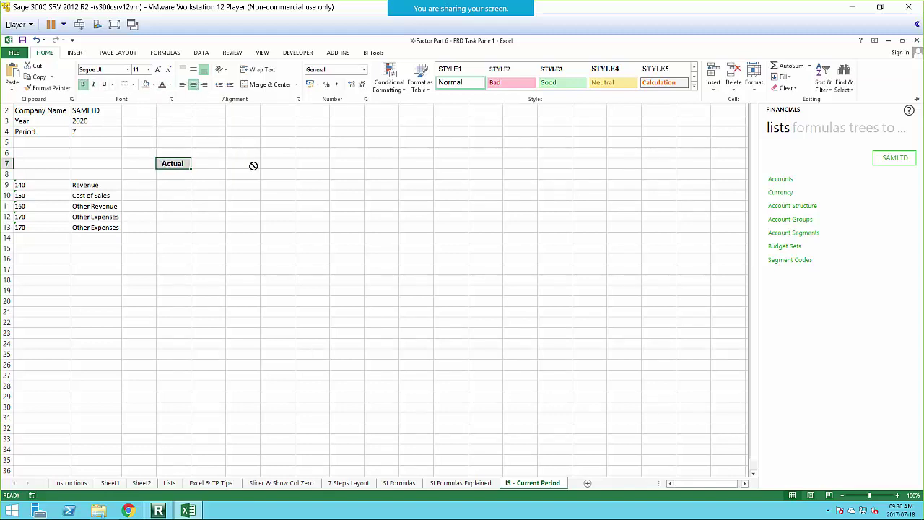
pyautogui.click(320, 166)
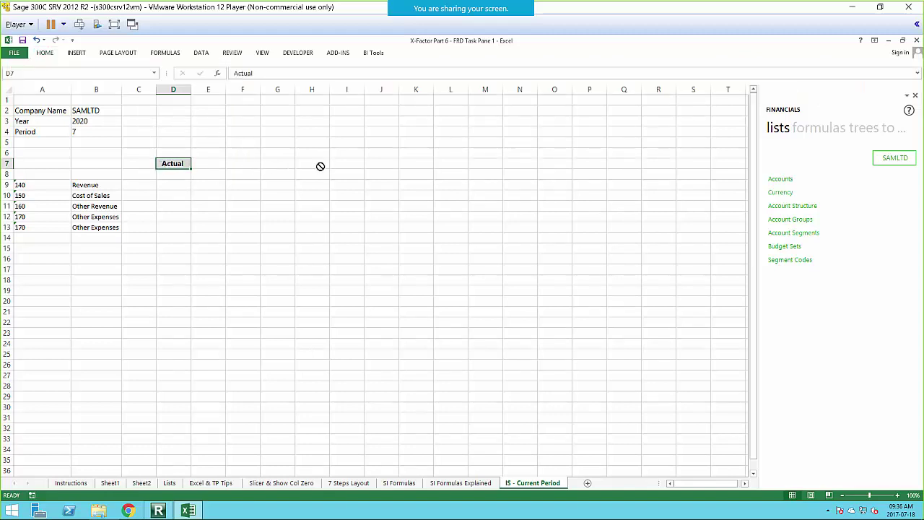
# Step: Insert the Actual formula from the Financials formulas into D9 on the Revenue row and check its arguments
pyautogui.click(179, 188)
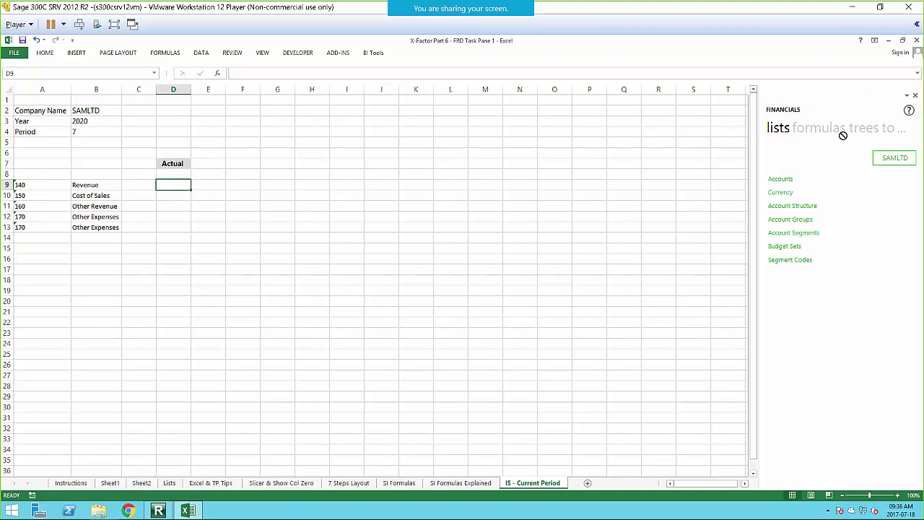
pyautogui.click(819, 129)
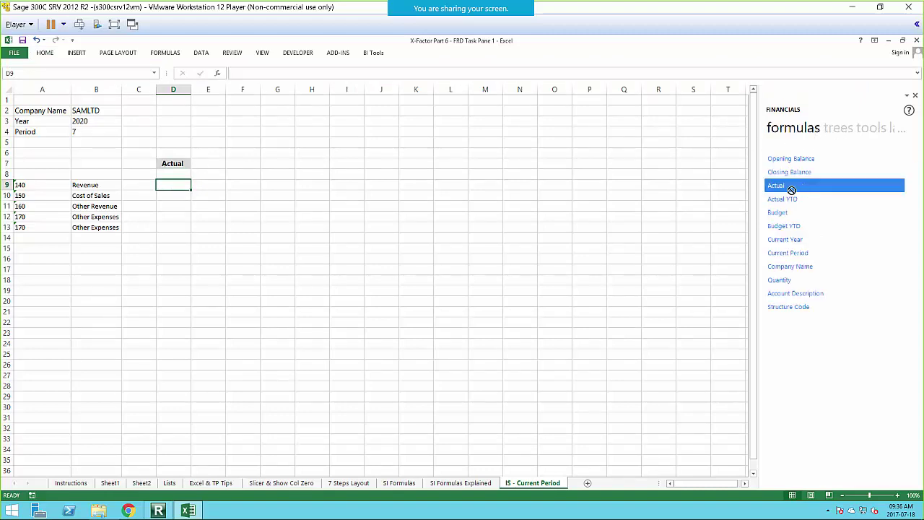
pyautogui.moveTo(776, 184); pyautogui.dragTo(162, 184)
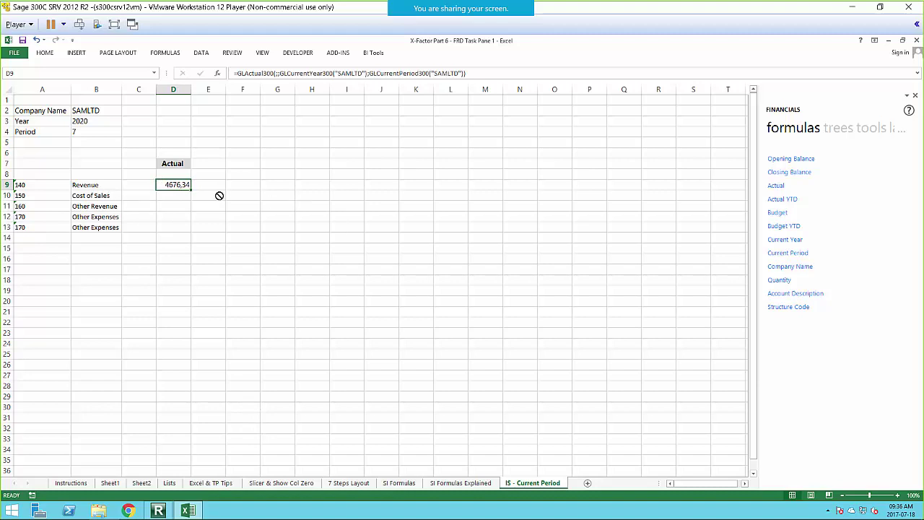
pyautogui.doubleClick(177, 184)
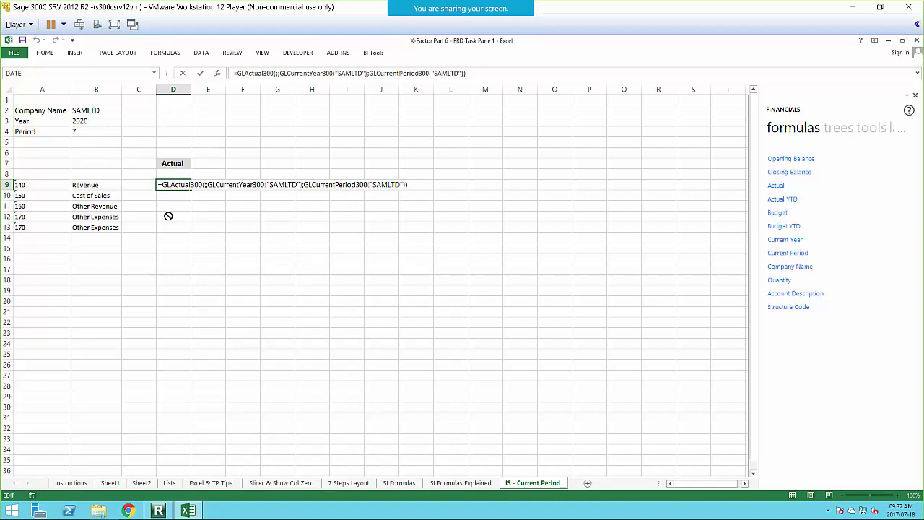
pyautogui.press('Escape')
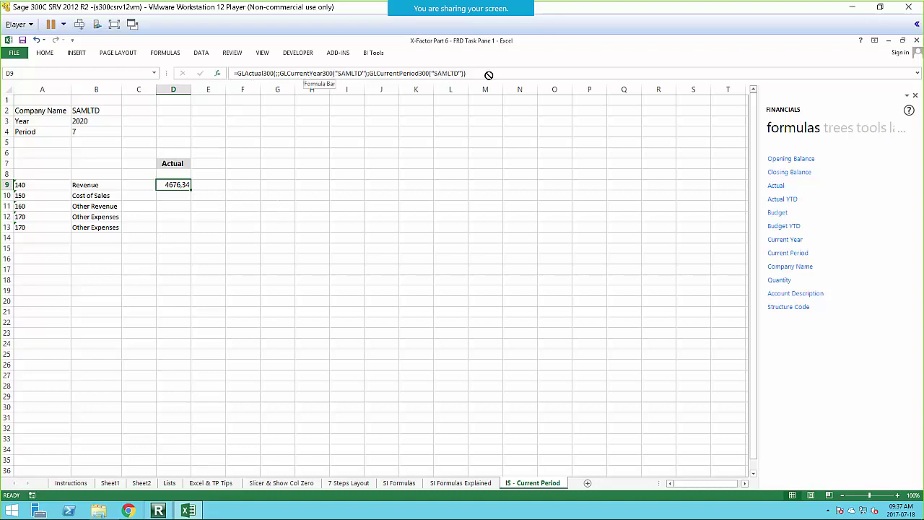
# Step: In D9's GLActual300 function arguments, set Company to $B$2 and Year to $B$3 as absolute references
pyautogui.click(218, 73)
pyautogui.moveTo(528, 280); pyautogui.dragTo(391, 137)
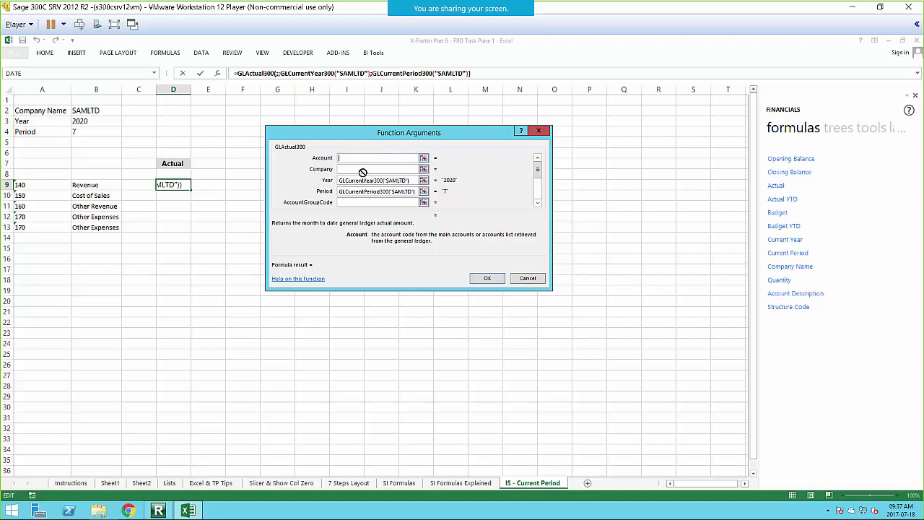
pyautogui.click(424, 168)
pyautogui.click(92, 112)
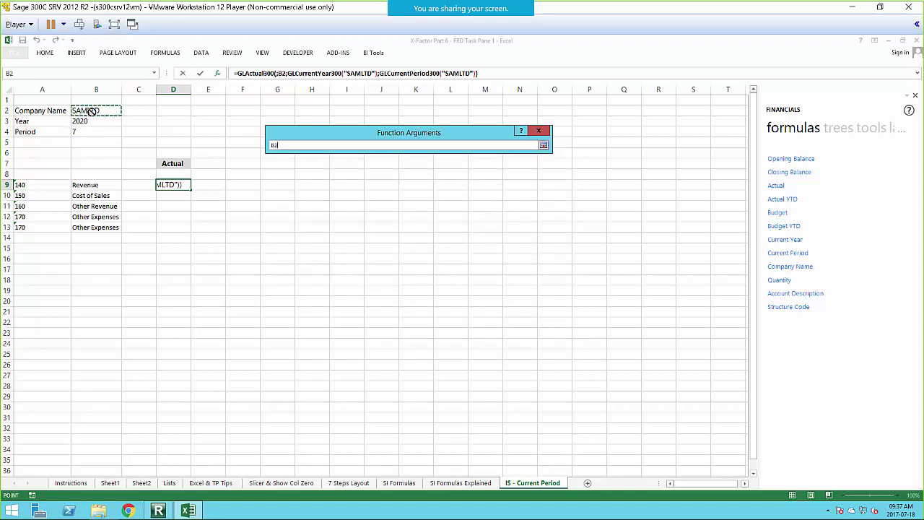
pyautogui.press('F4')
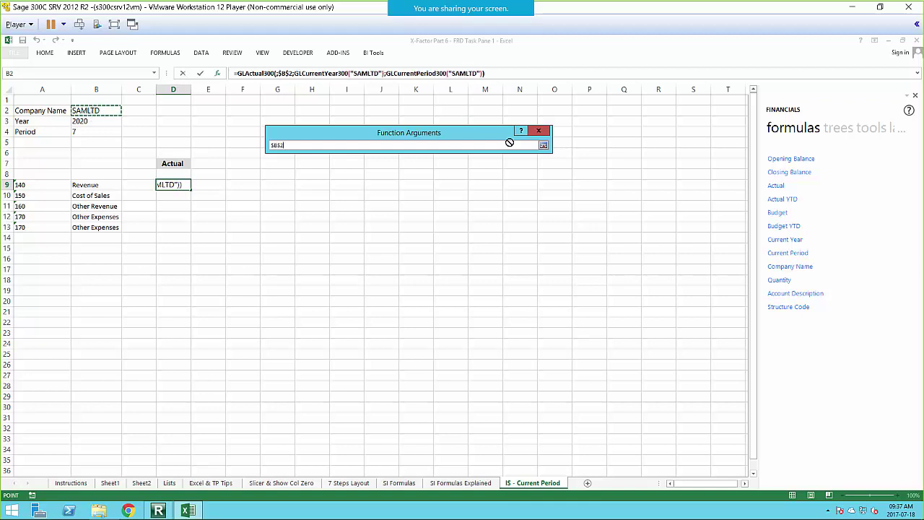
pyautogui.click(544, 145)
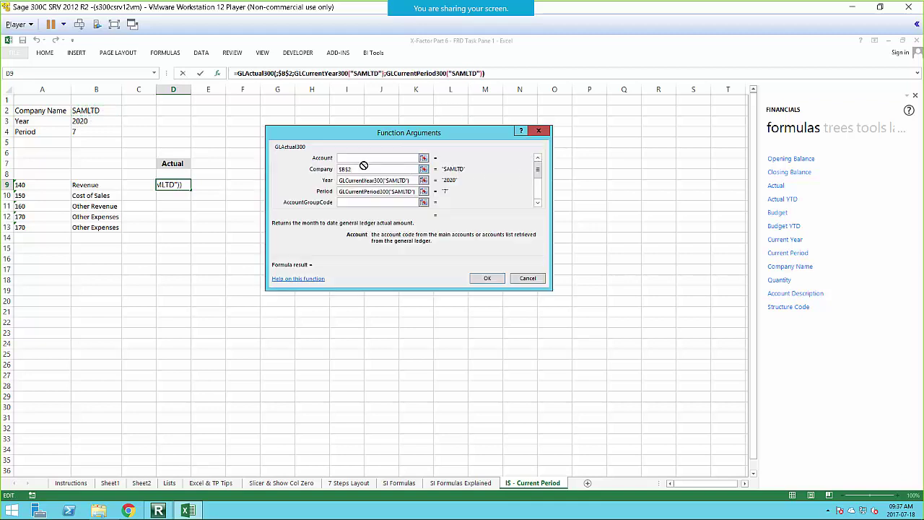
pyautogui.click(423, 180)
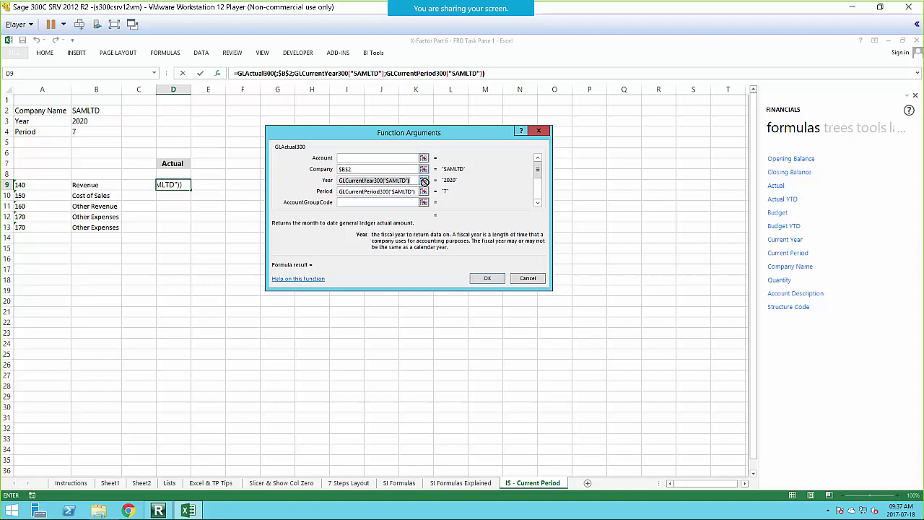
pyautogui.click(103, 123)
pyautogui.press('F4')
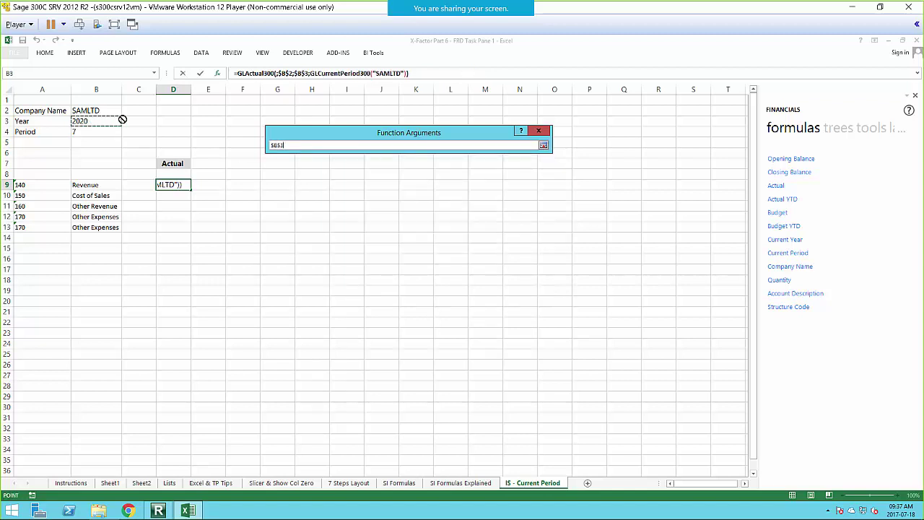
pyautogui.click(544, 145)
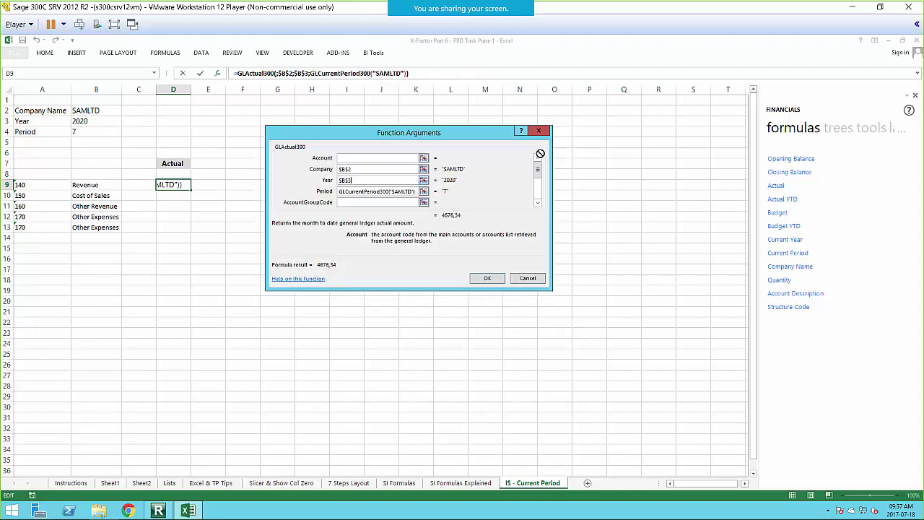
# Step: Set the Period argument of the GLActual300 formula to $B$4 as an absolute reference
pyautogui.click(423, 191)
pyautogui.click(87, 133)
pyautogui.press('F4')
pyautogui.click(543, 145)
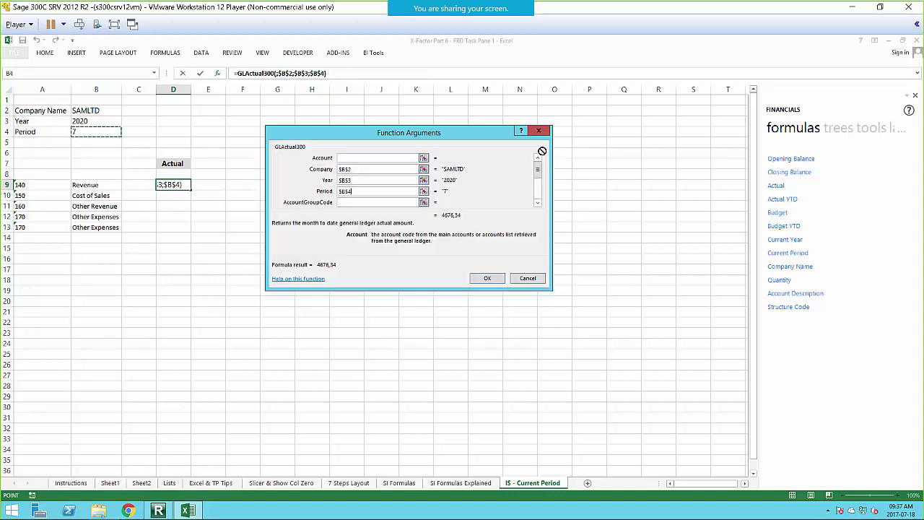
# Step: Set GroupCategoryCode to $A9, with only the column locked, and accept the function arguments for D9
pyautogui.click(538, 203)
pyautogui.click(538, 203)
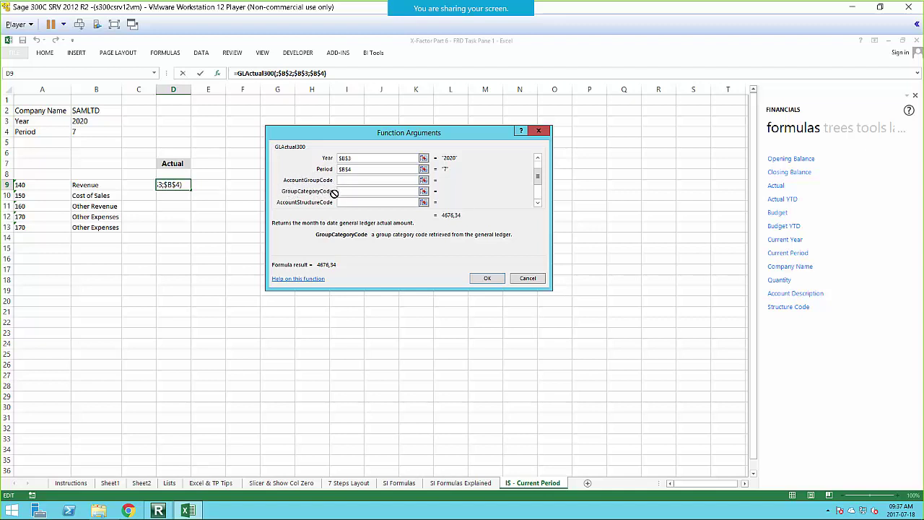
pyautogui.click(424, 191)
pyautogui.click(27, 185)
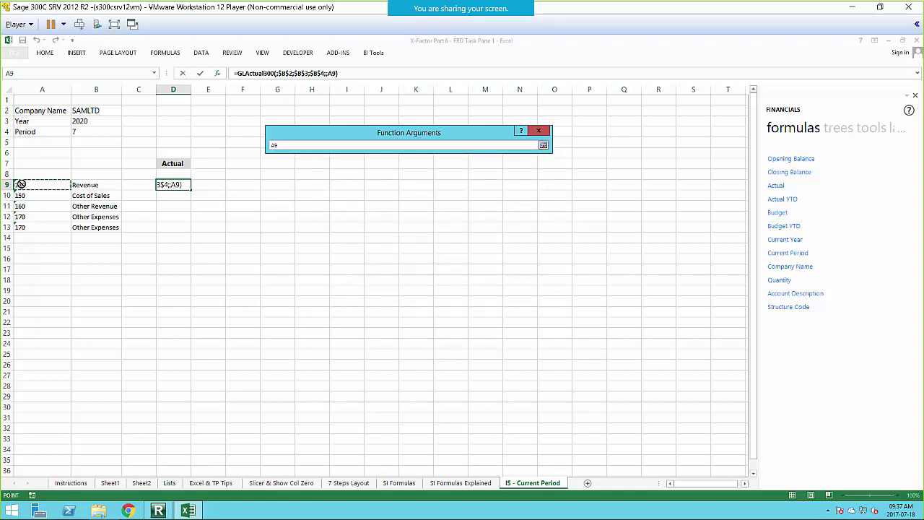
pyautogui.press('F4')
pyautogui.press('F4')
pyautogui.press('F4')
pyautogui.click(275, 145)
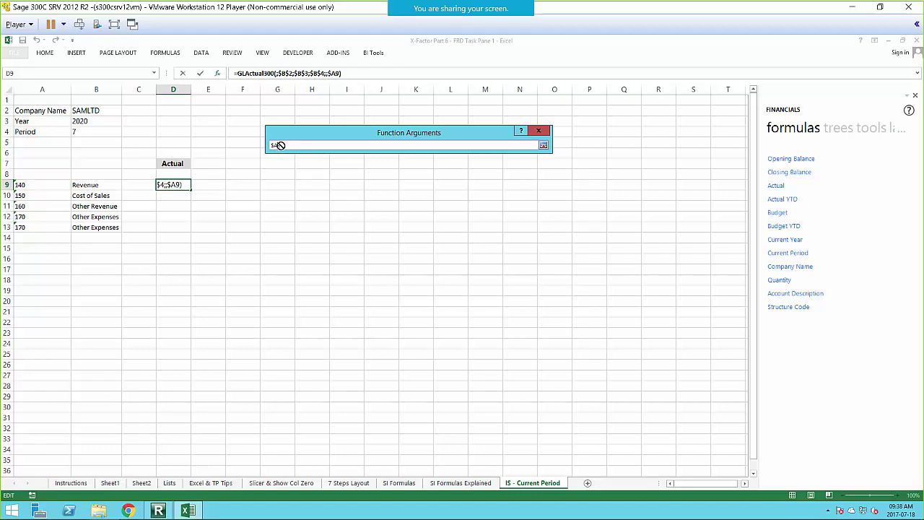
pyautogui.click(543, 145)
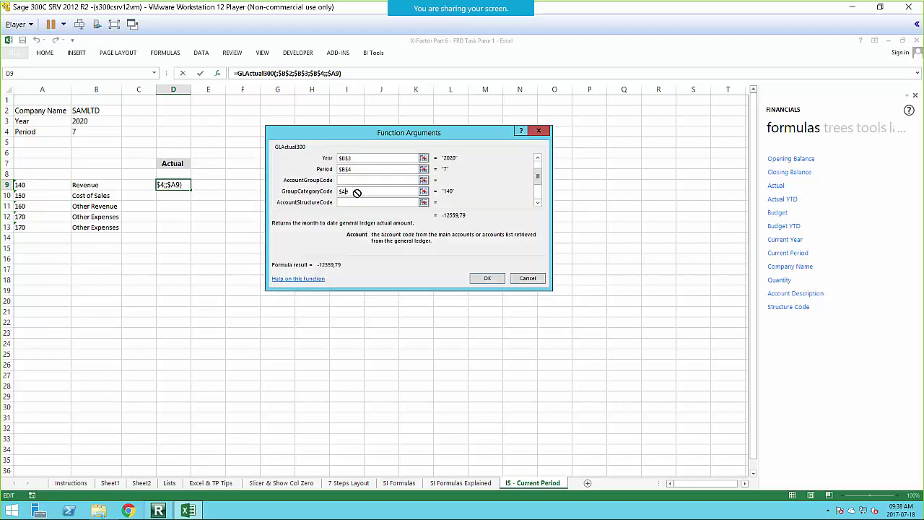
pyautogui.click(487, 278)
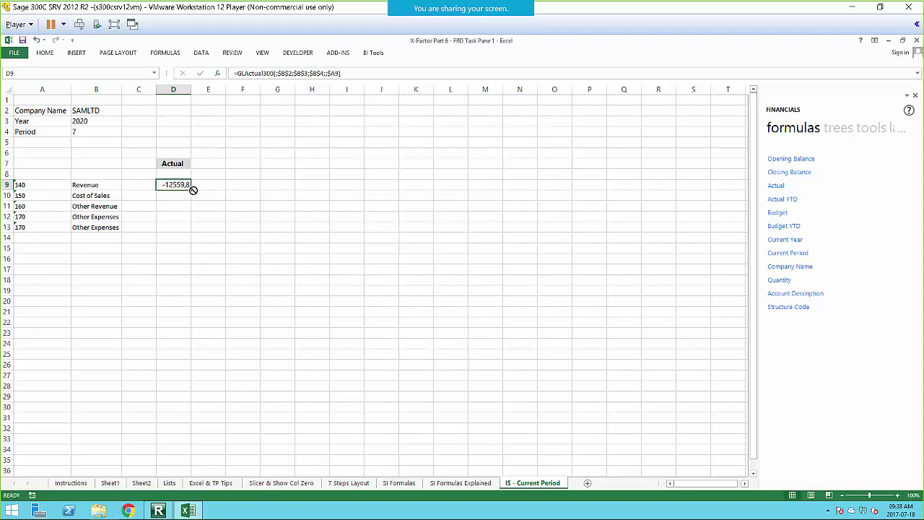
# Step: Fill the Actual formula from D9 down to D13 and check the cell references in D9 and D10
pyautogui.moveTo(191, 193); pyautogui.dragTo(191, 226)
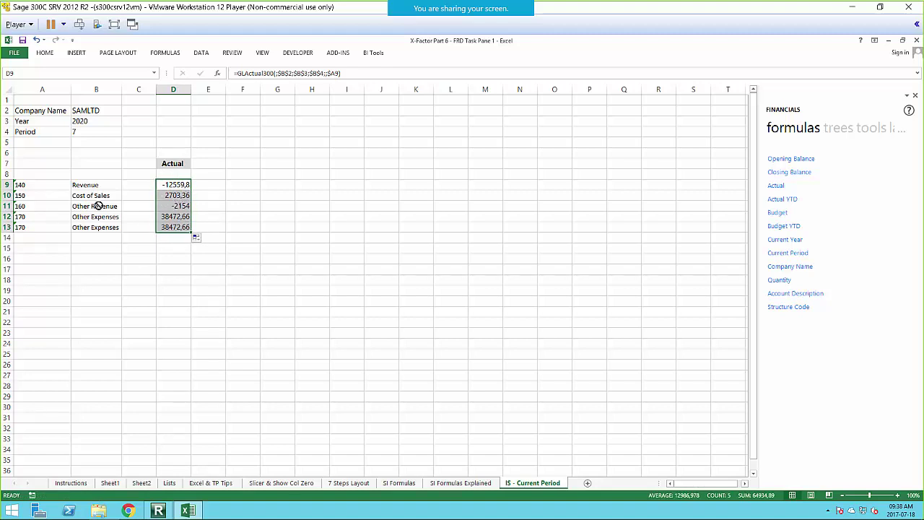
pyautogui.doubleClick(168, 184)
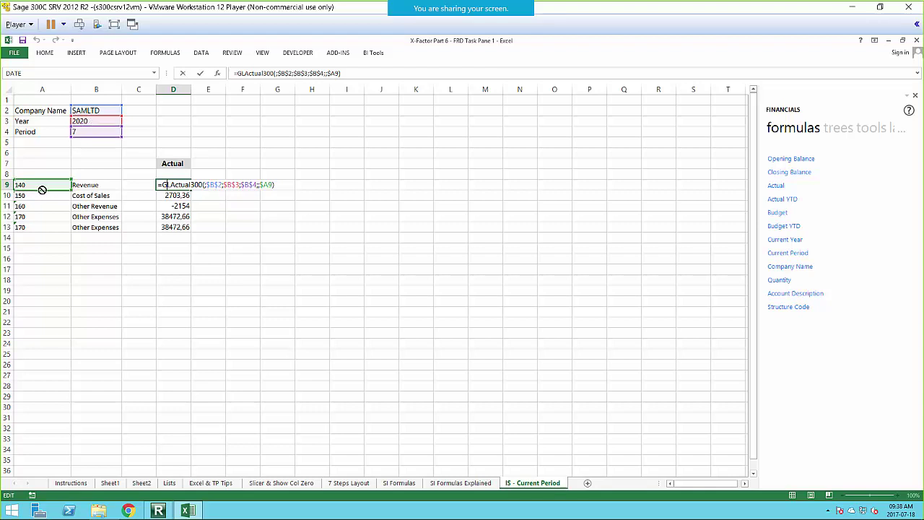
pyautogui.press('Return')
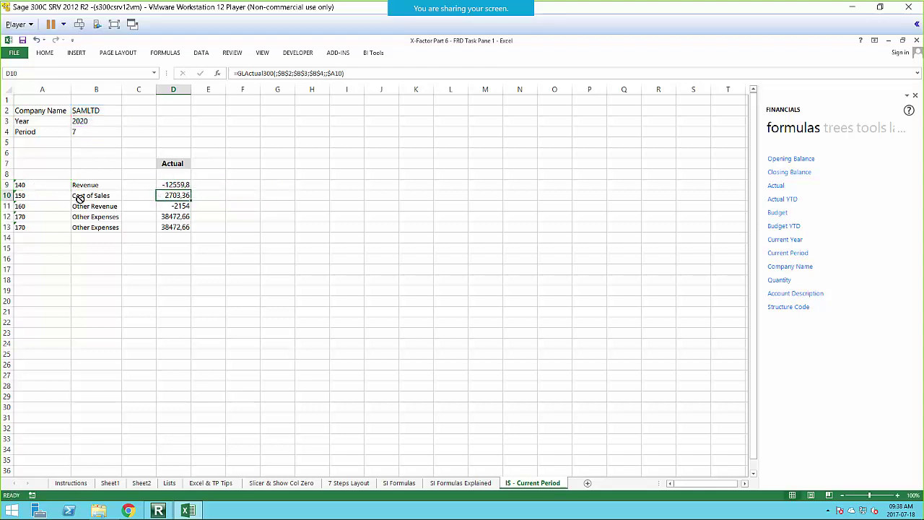
pyautogui.doubleClick(168, 196)
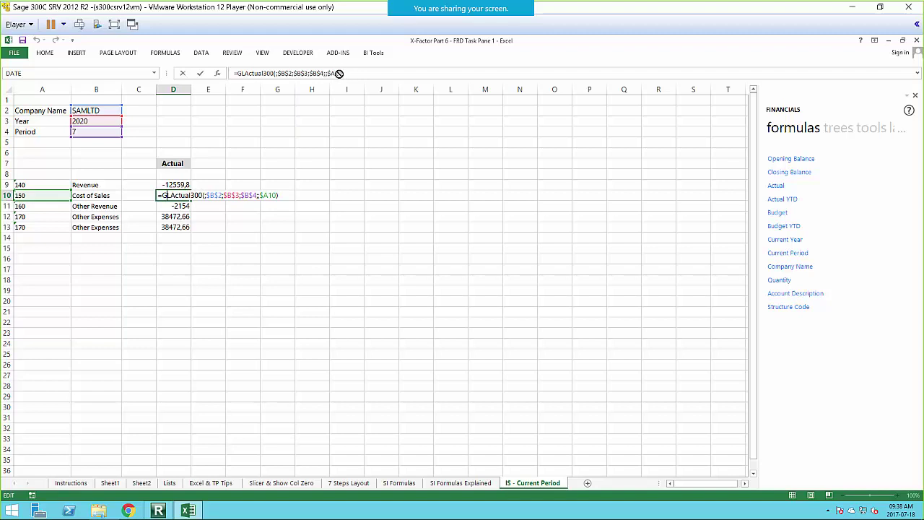
pyautogui.press('Return')
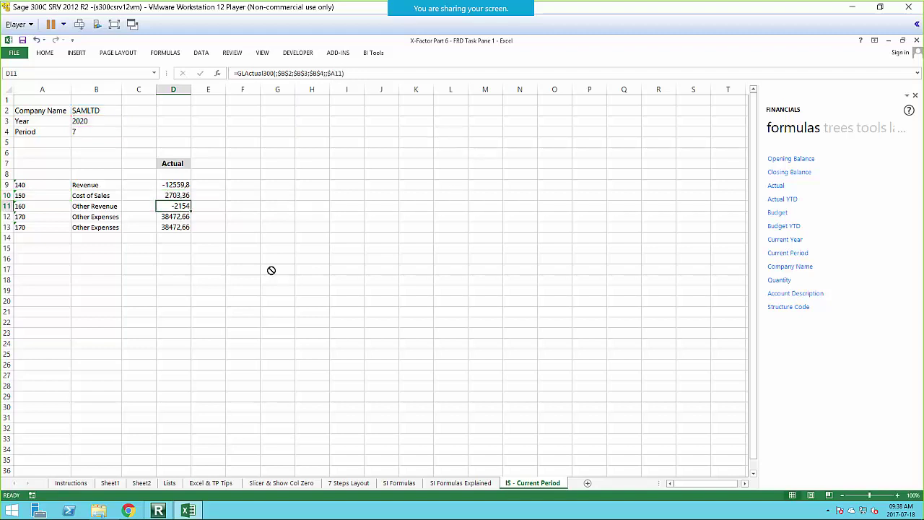
# Step: Delete row 13, which repeats the Other Expenses category
pyautogui.click(7, 227)
pyautogui.rightClick(9, 227)
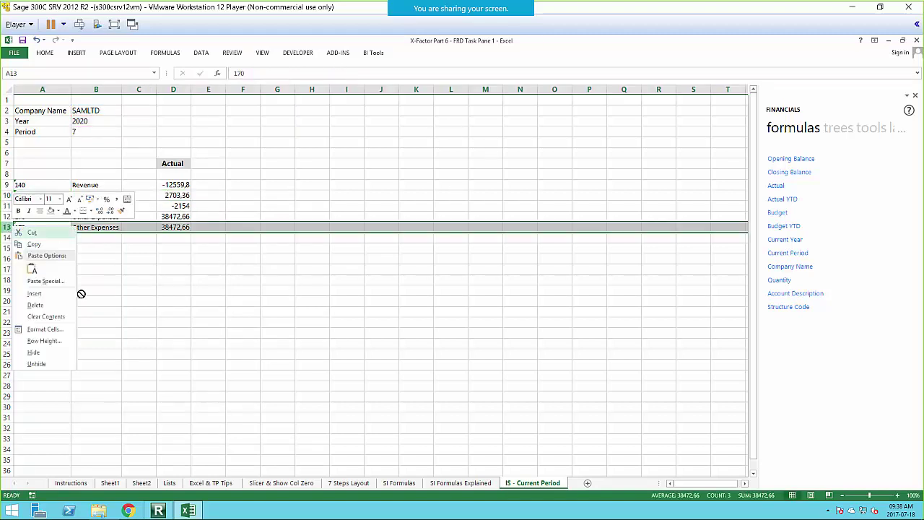
pyautogui.click(56, 304)
pyautogui.click(226, 185)
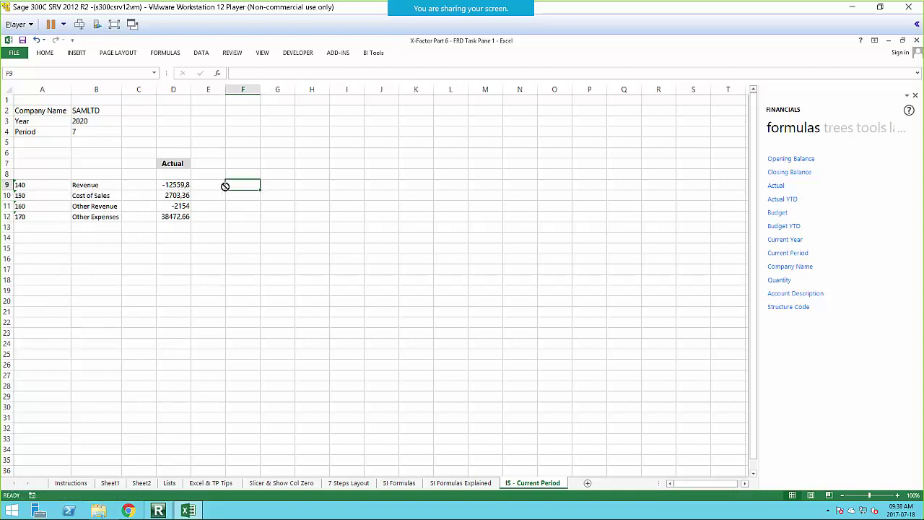
# Step: Reverse the sign of the Revenue and Other Revenue formulas in D9 and D11 with a minus before GLActual300
pyautogui.click(177, 185)
pyautogui.click(238, 73)
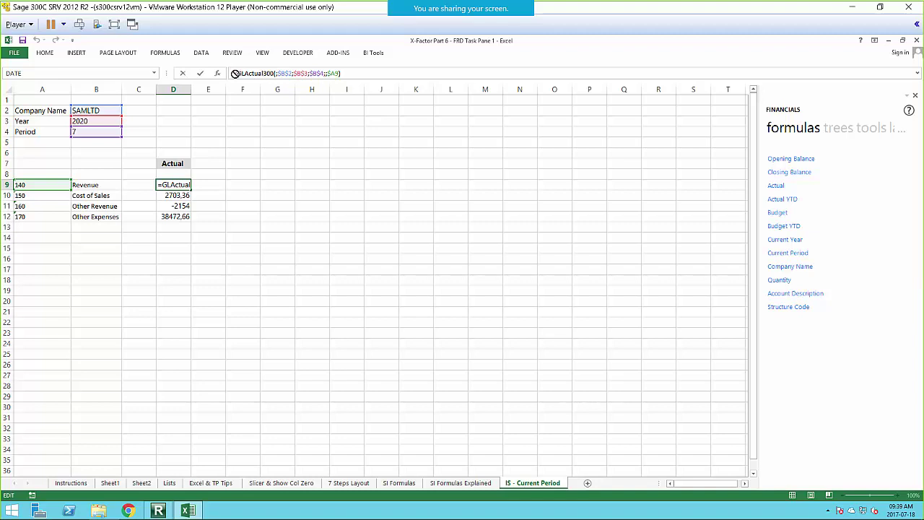
pyautogui.write('-')
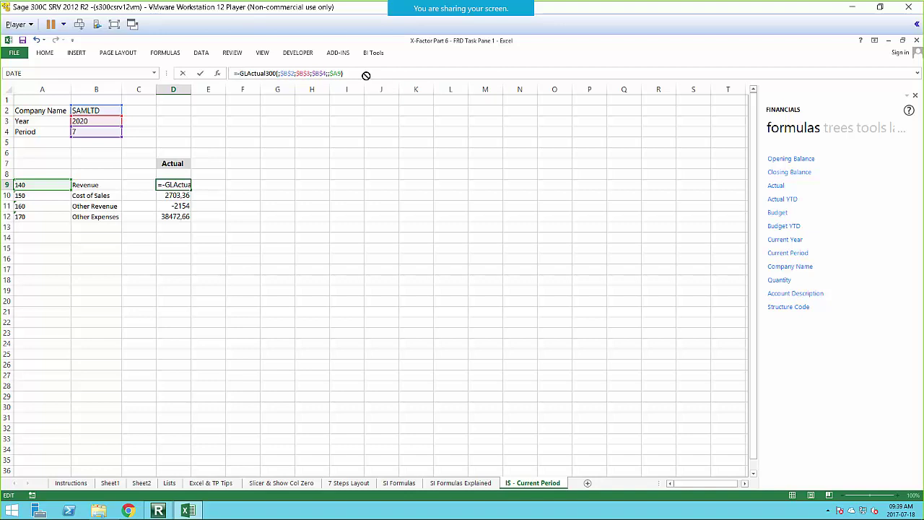
pyautogui.press('Return')
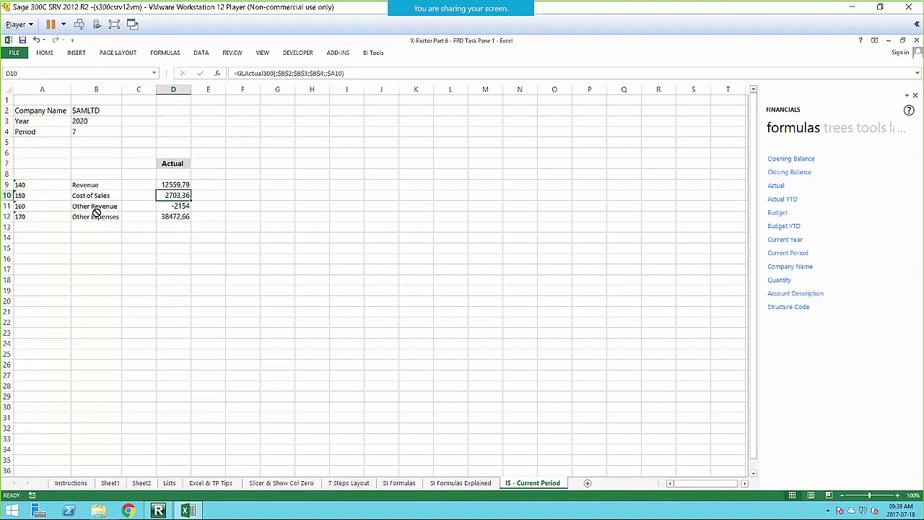
pyautogui.click(159, 208)
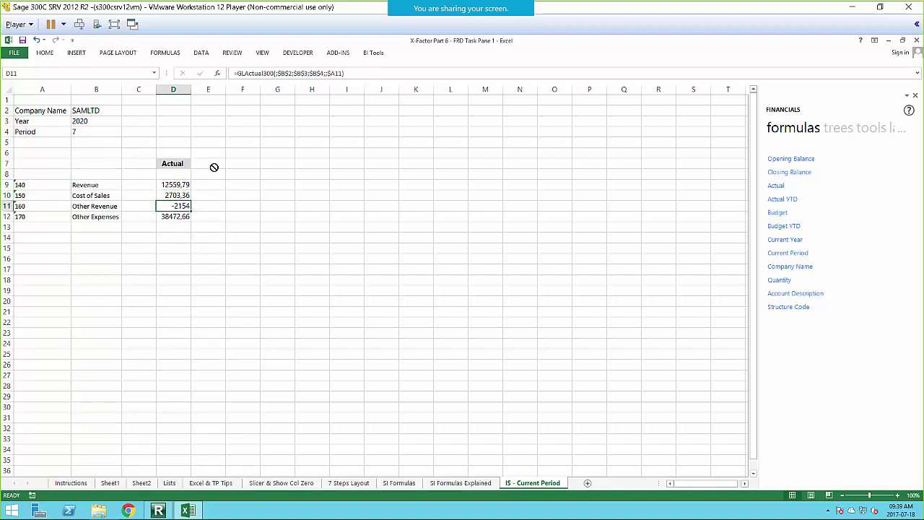
pyautogui.click(241, 73)
pyautogui.write('-')
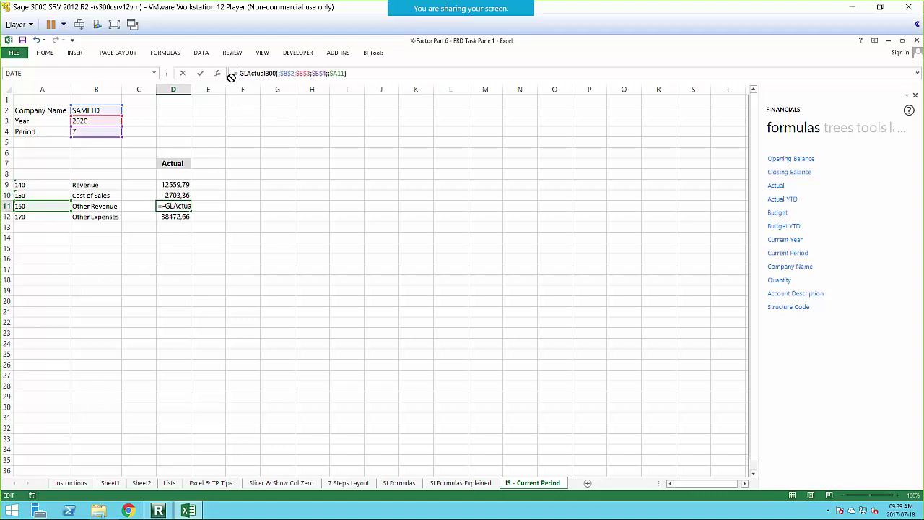
pyautogui.press('Return')
pyautogui.click(302, 203)
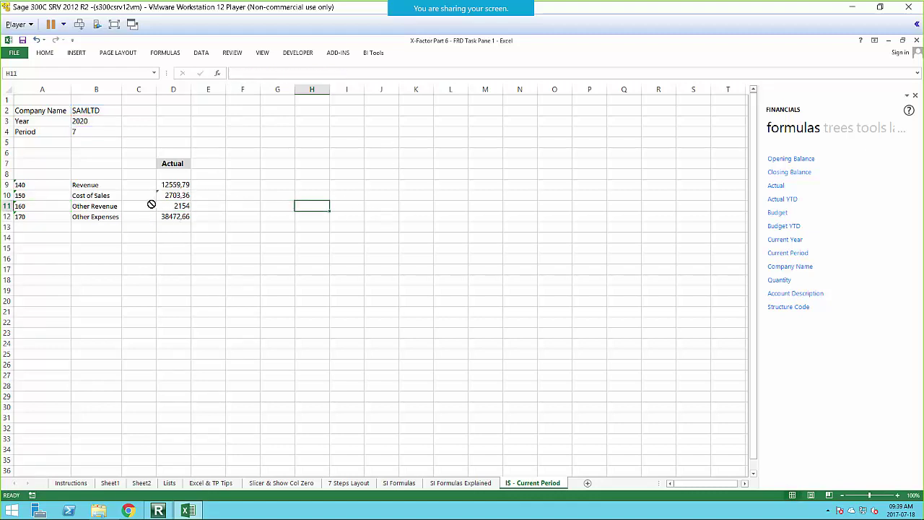
# Step: Insert a row above Other Revenue and label it "Gross Profit/ (loss)" in B11
pyautogui.rightClick(7, 206)
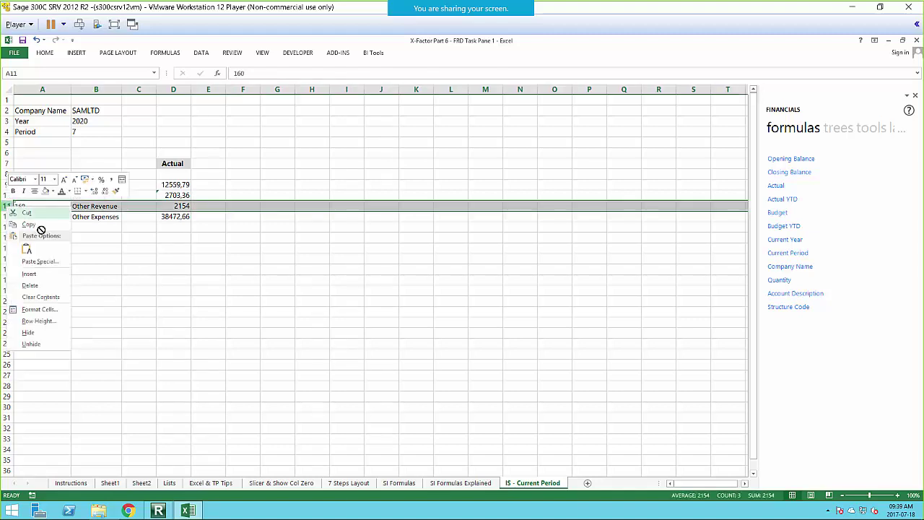
pyautogui.click(35, 274)
pyautogui.click(101, 205)
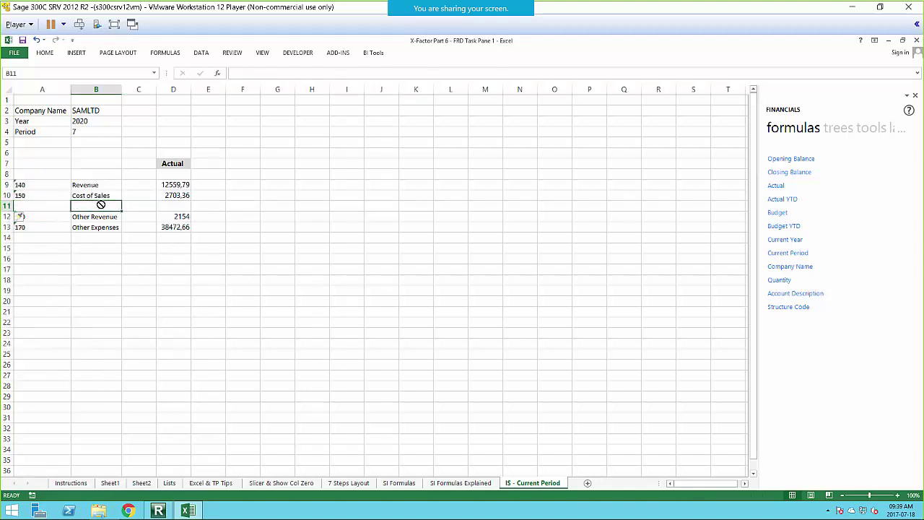
pyautogui.write('Gross')
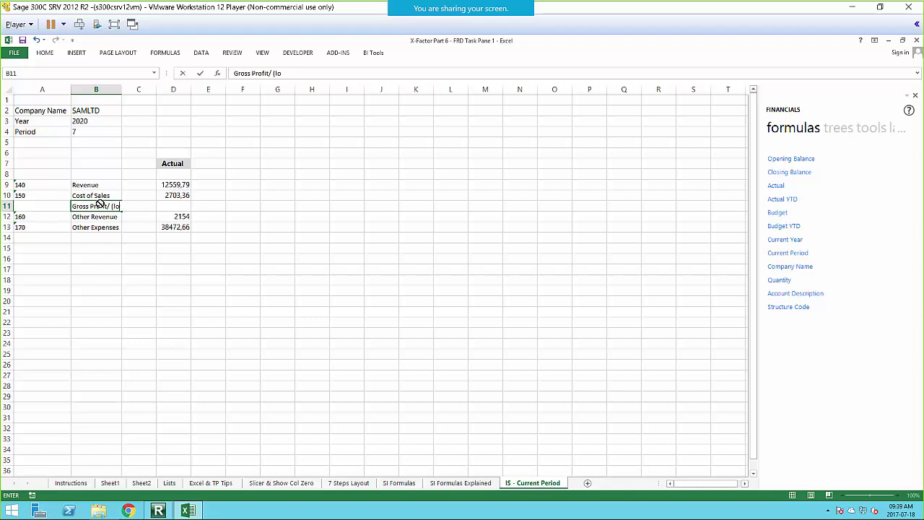
pyautogui.write('Profit/ (loss)')
# Step: Enter the label "Net Profit/ (Loss)" in B14 below Other Expenses
pyautogui.click(84, 240)
pyautogui.write('Net')
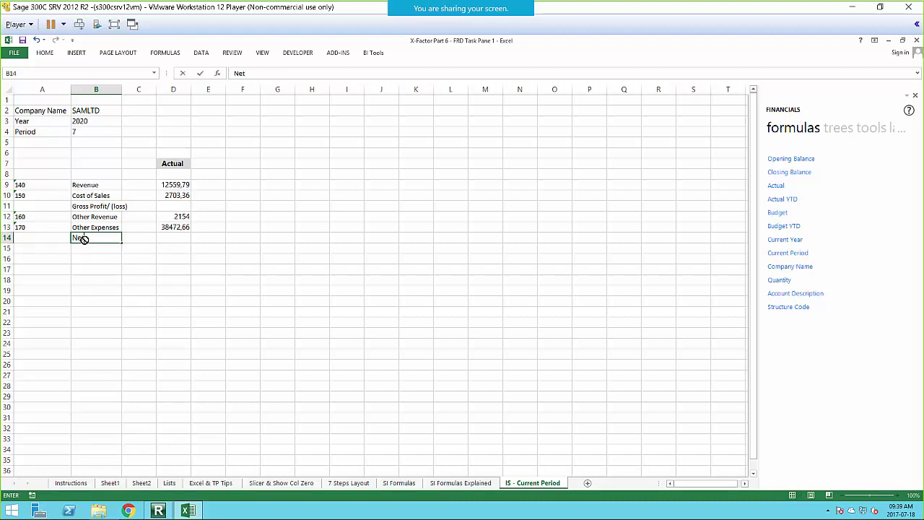
pyautogui.write(' Profit')
pyautogui.write('/ (Loss)')
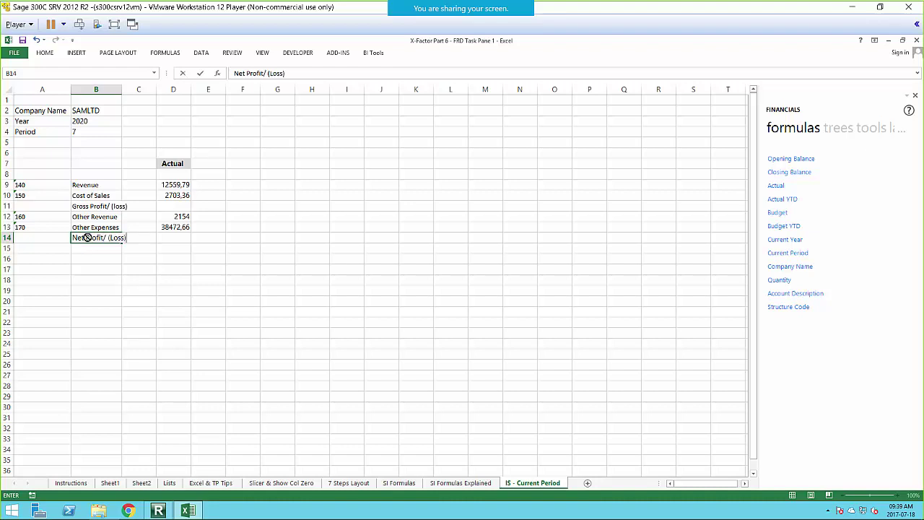
pyautogui.click(173, 236)
# Step: Calculate gross profit in D11 as Revenue minus Cost of Sales with =IFERROR(D9-D10;0)
pyautogui.click(170, 206)
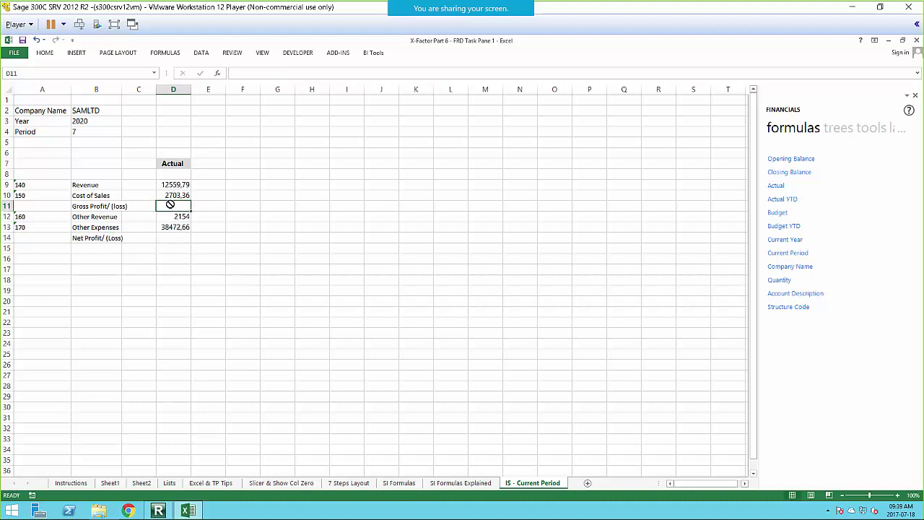
pyautogui.write('=I')
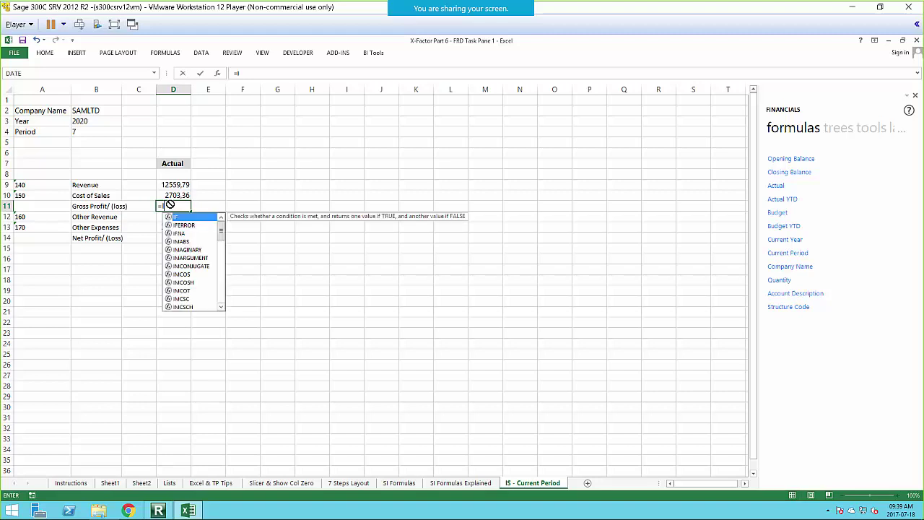
pyautogui.doubleClick(184, 226)
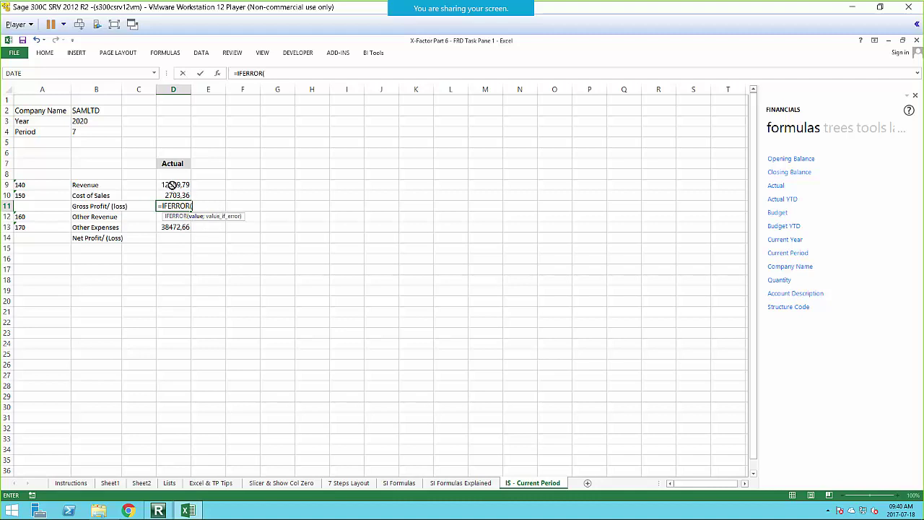
pyautogui.click(173, 184)
pyautogui.write('-')
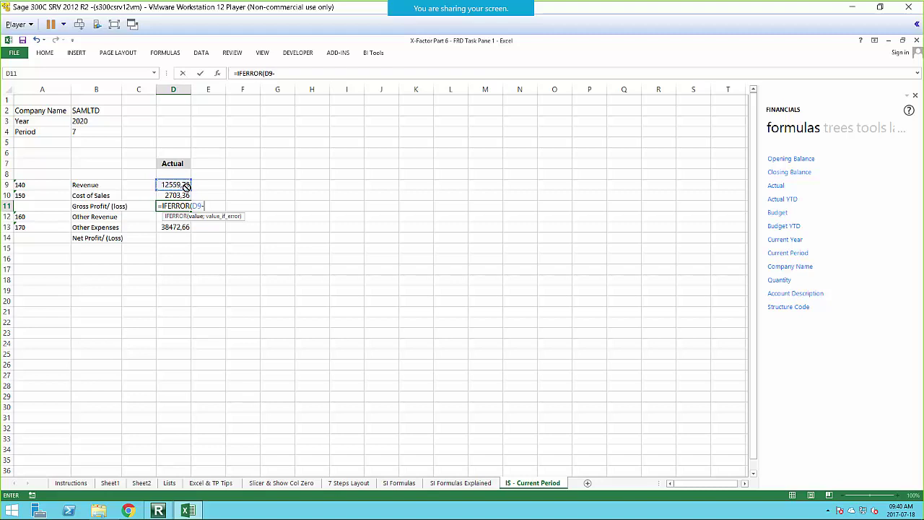
pyautogui.click(171, 195)
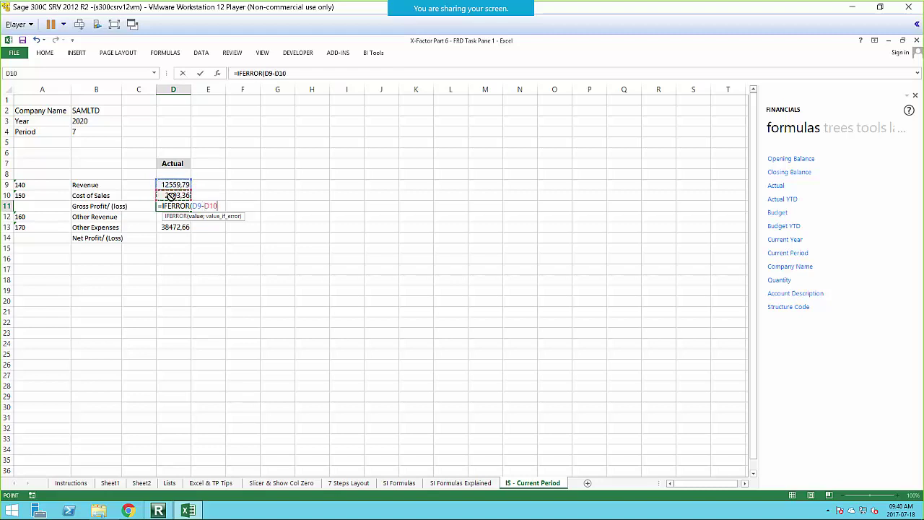
pyautogui.write(';0')
pyautogui.press('Return')
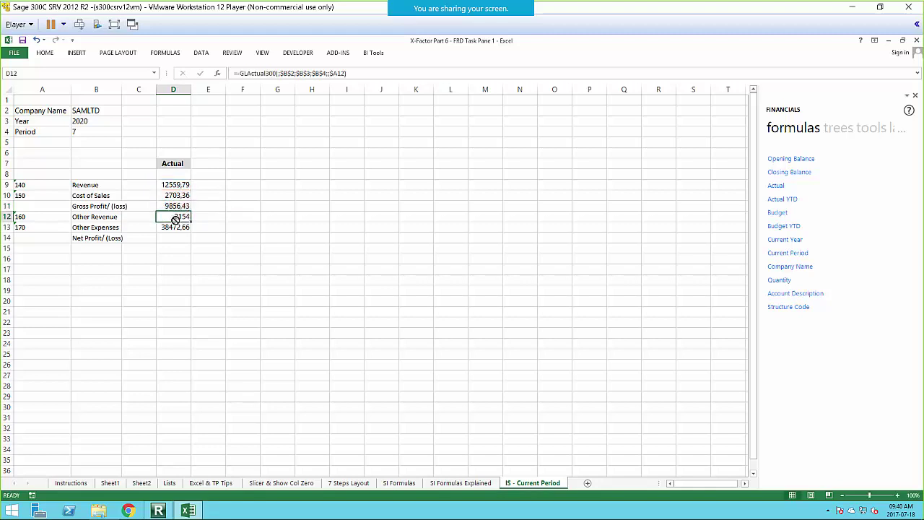
# Step: Lock the row references in the D11 gross profit formula as D$9 and D$10
pyautogui.click(174, 205)
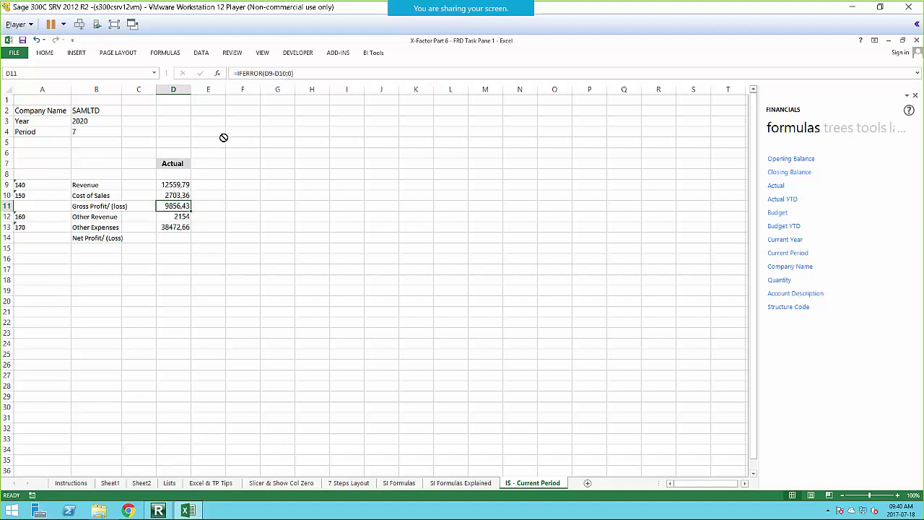
pyautogui.click(268, 73)
pyautogui.press('F4')
pyautogui.press('F4')
pyautogui.click(286, 73)
pyautogui.press('F4')
pyautogui.press('F4')
pyautogui.press('F4')
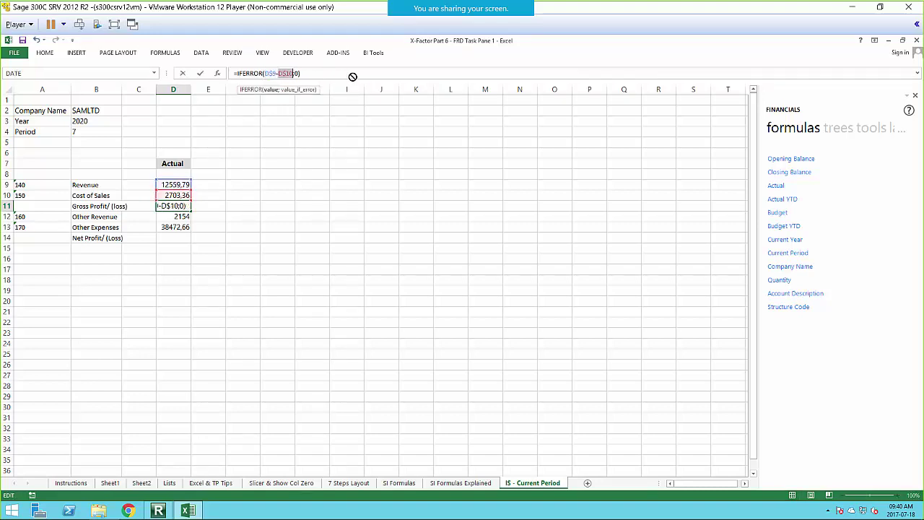
pyautogui.press('F4')
pyautogui.press('F4')
pyautogui.press('F4')
pyautogui.press('Return')
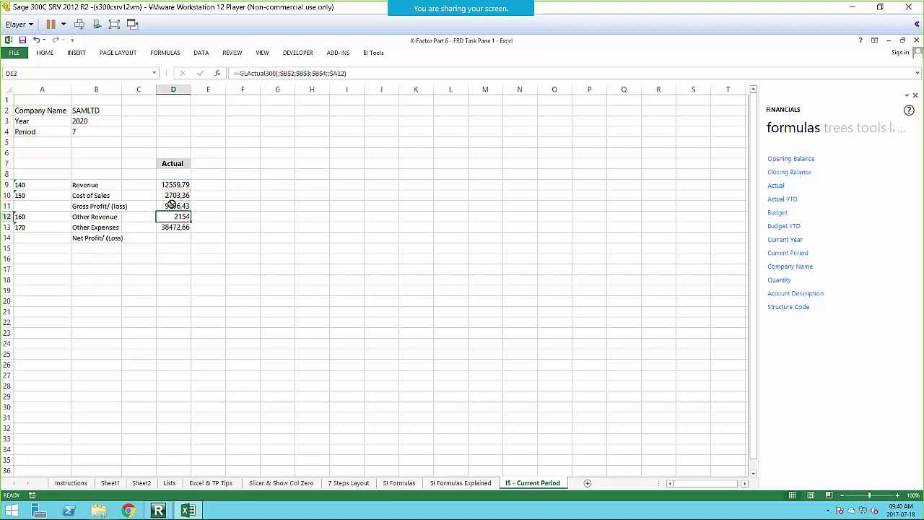
# Step: Calculate Net Profit/(Loss) in D14 with =IFERROR(D11+D12-D13;0) and widen column D slightly to fit the amount
pyautogui.click(172, 237)
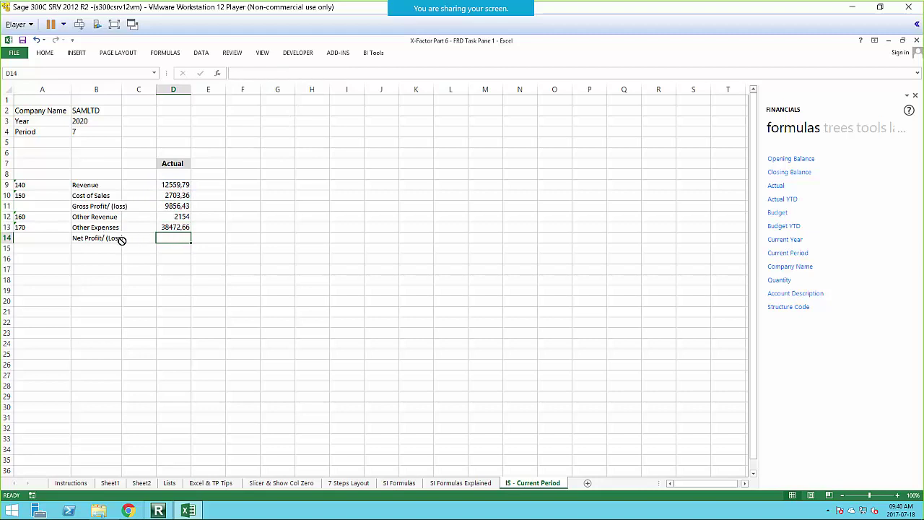
pyautogui.write('=if')
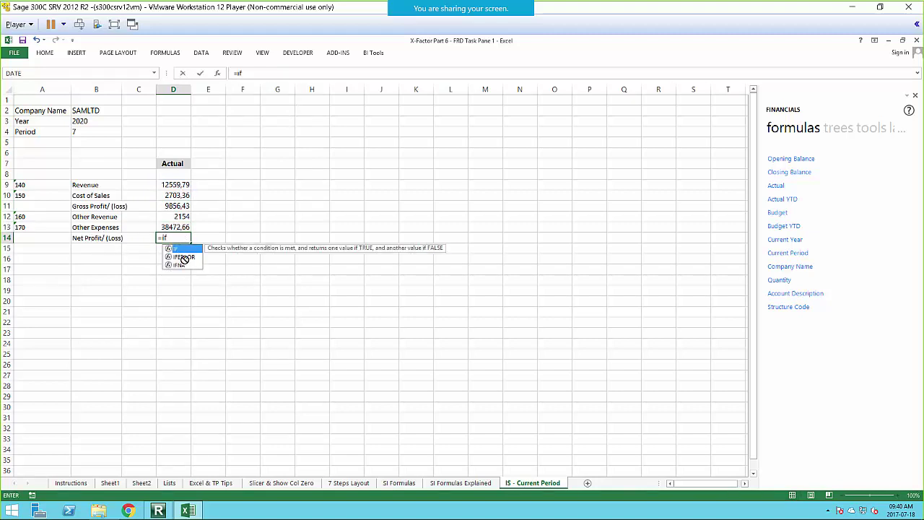
pyautogui.doubleClick(187, 257)
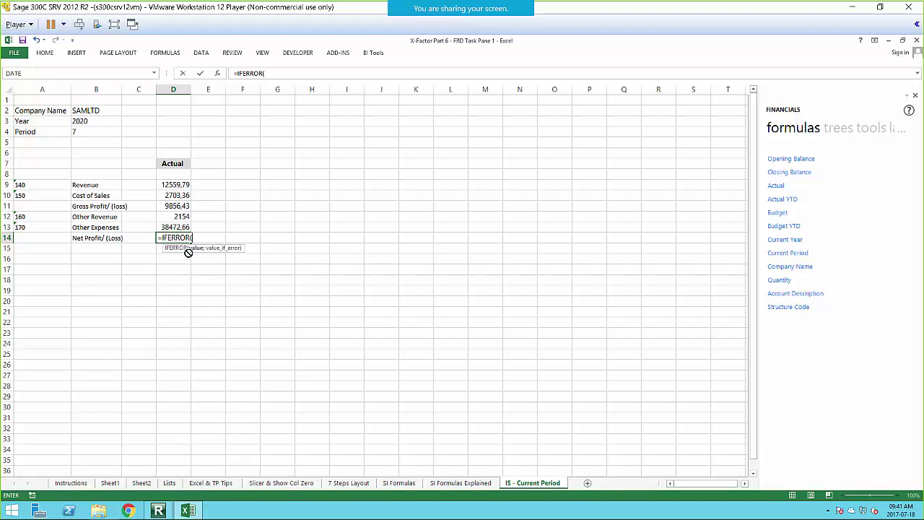
pyautogui.click(177, 206)
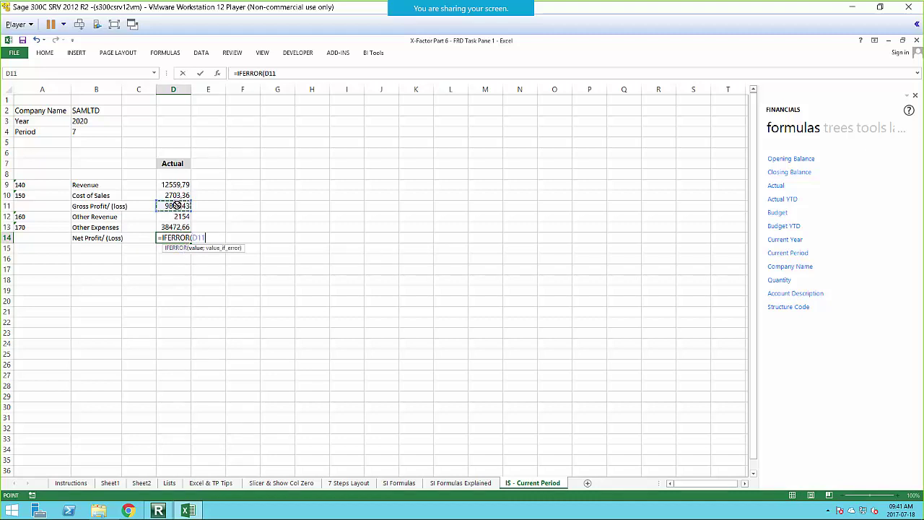
pyautogui.write('-')
pyautogui.click(172, 215)
pyautogui.write('-')
pyautogui.click(166, 226)
pyautogui.write(';0')
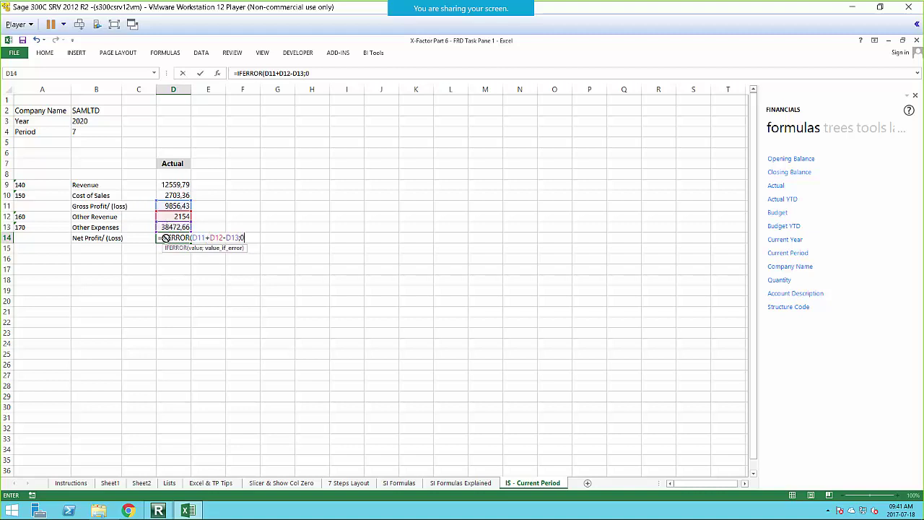
pyautogui.press('Return')
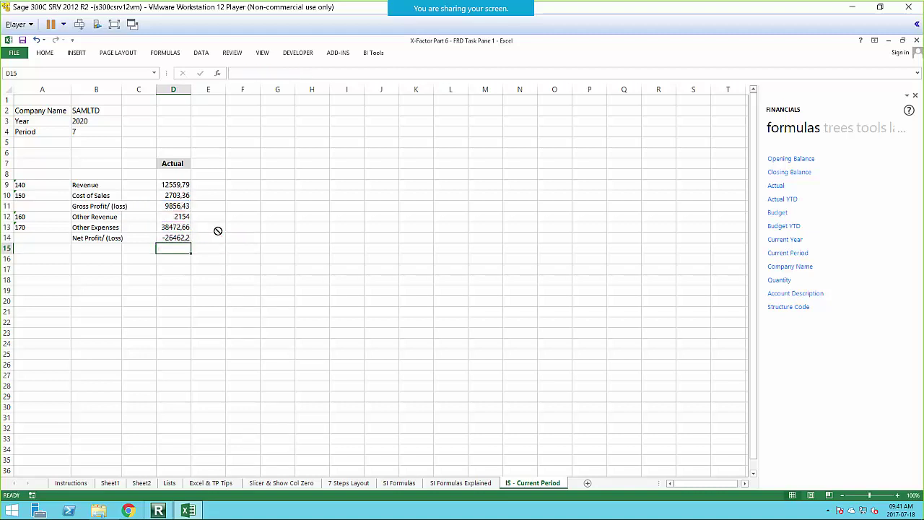
pyautogui.click(178, 237)
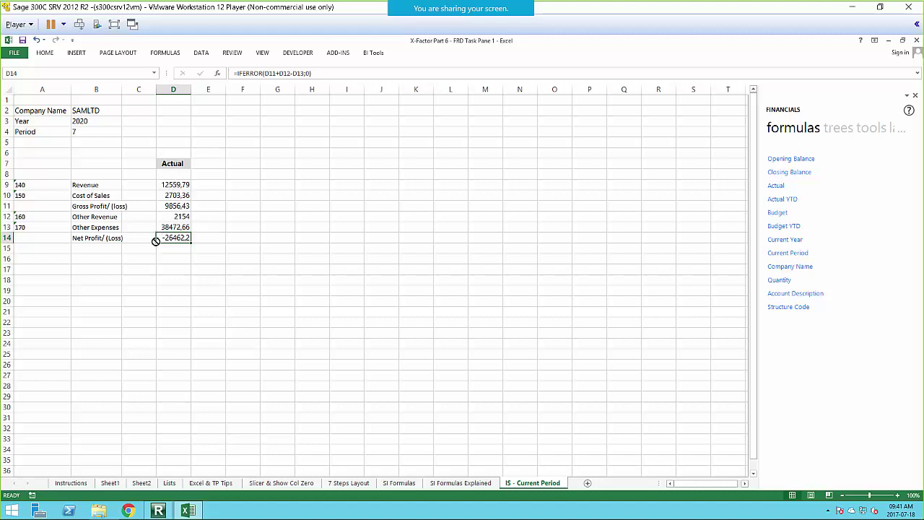
pyautogui.moveTo(192, 88); pyautogui.dragTo(203, 88)
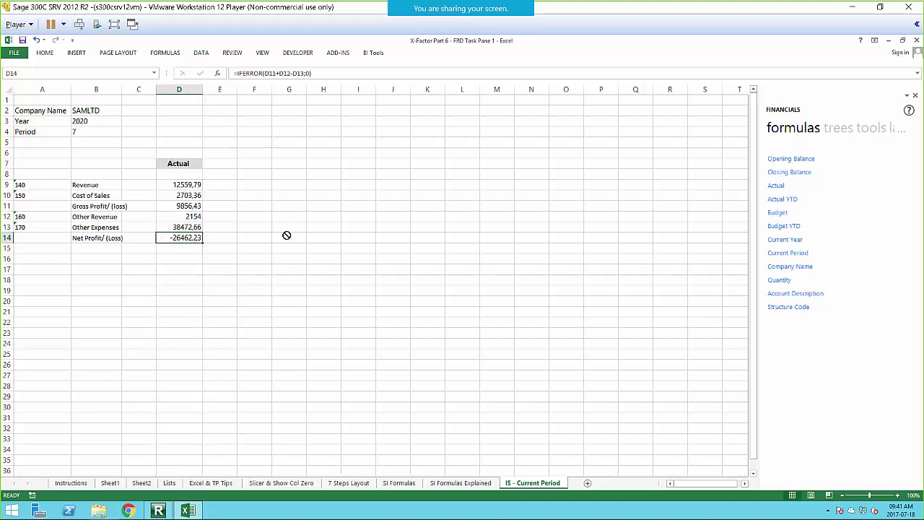
# Step: Apply a grey fill and bold to the Gross Profit and Net Profit rows, B11:D11 and B14:D14
pyautogui.moveTo(94, 206); pyautogui.dragTo(176, 207)
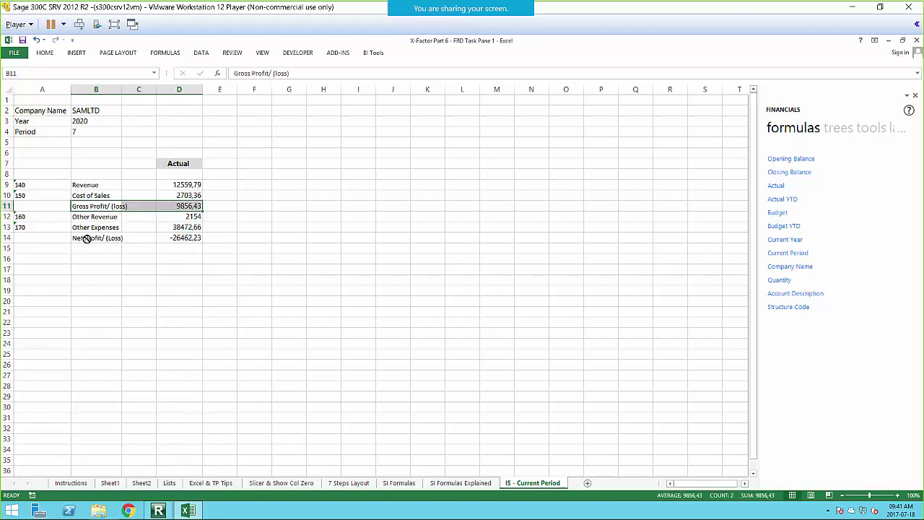
pyautogui.moveTo(81, 238); pyautogui.dragTo(177, 238)
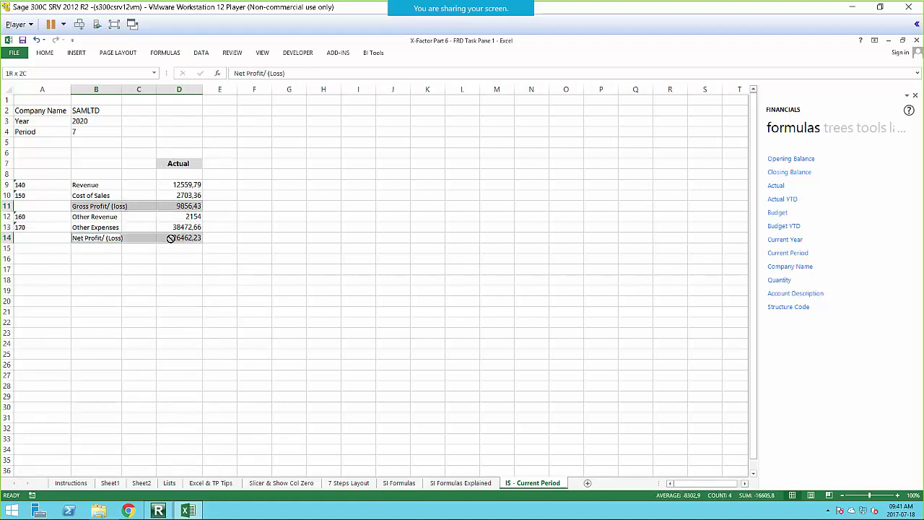
pyautogui.click(44, 52)
pyautogui.click(145, 84)
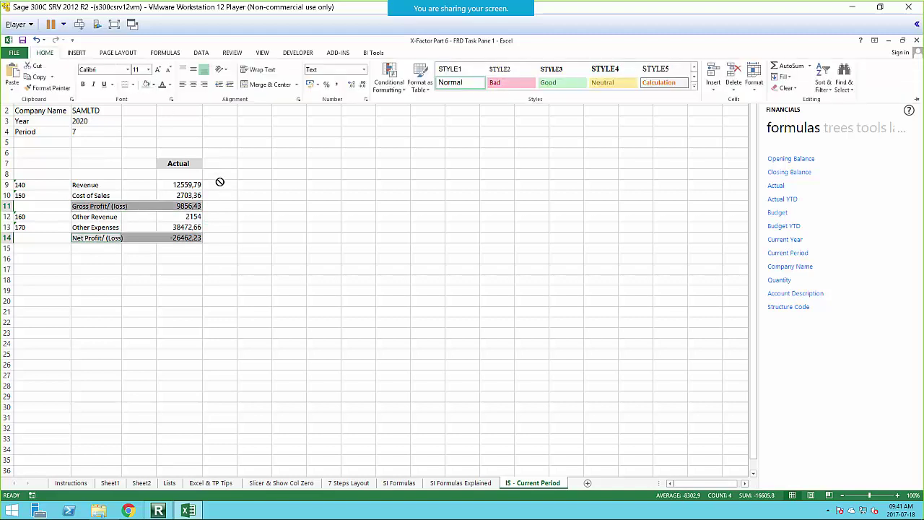
pyautogui.click(84, 84)
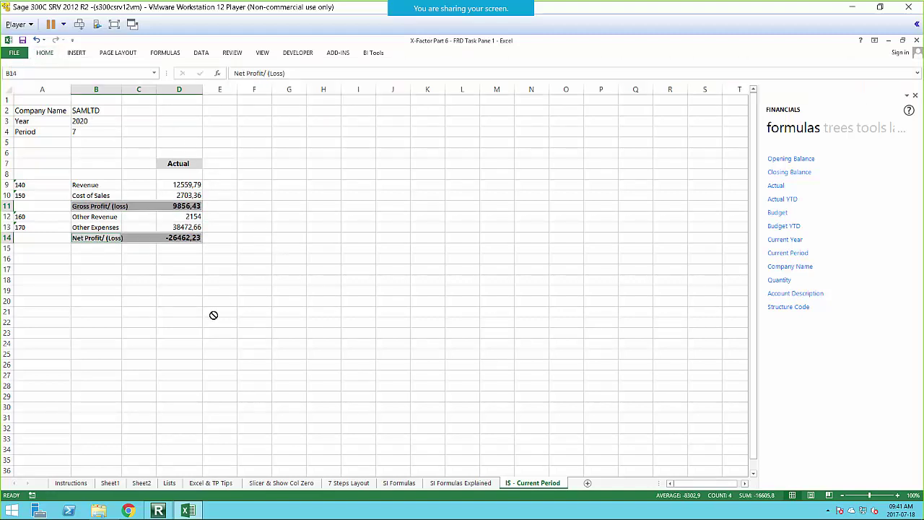
# Step: Format the Actual amounts in D9:D14 with the custom number format ###\ ###\ ###;[Red](###\ ###\ ###)
pyautogui.moveTo(174, 189); pyautogui.dragTo(180, 240)
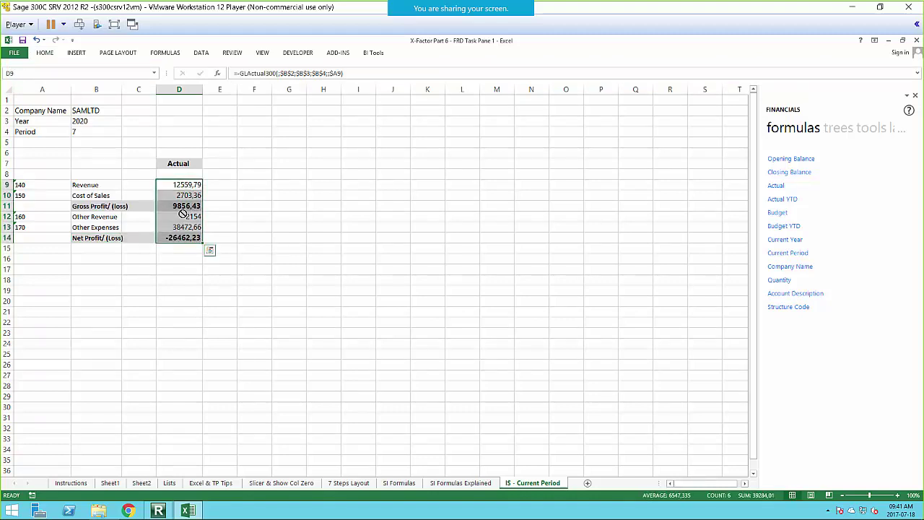
pyautogui.rightClick(184, 215)
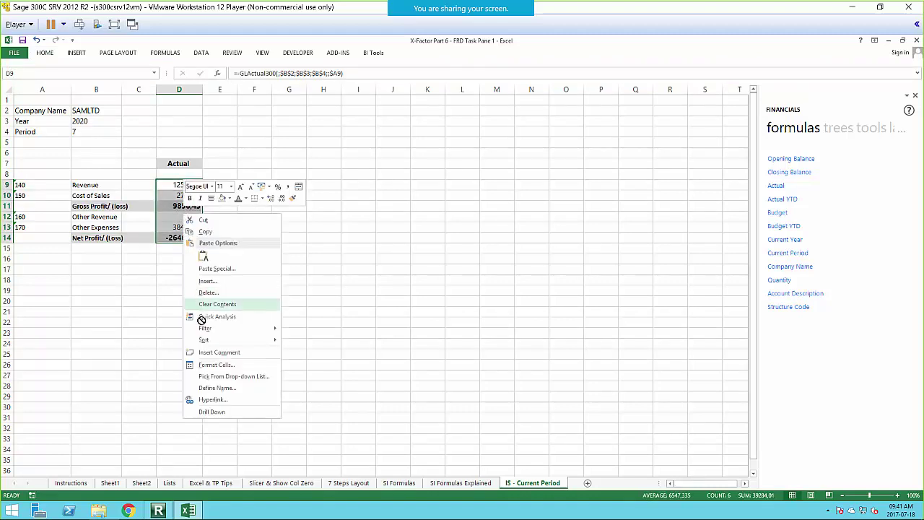
pyautogui.click(203, 365)
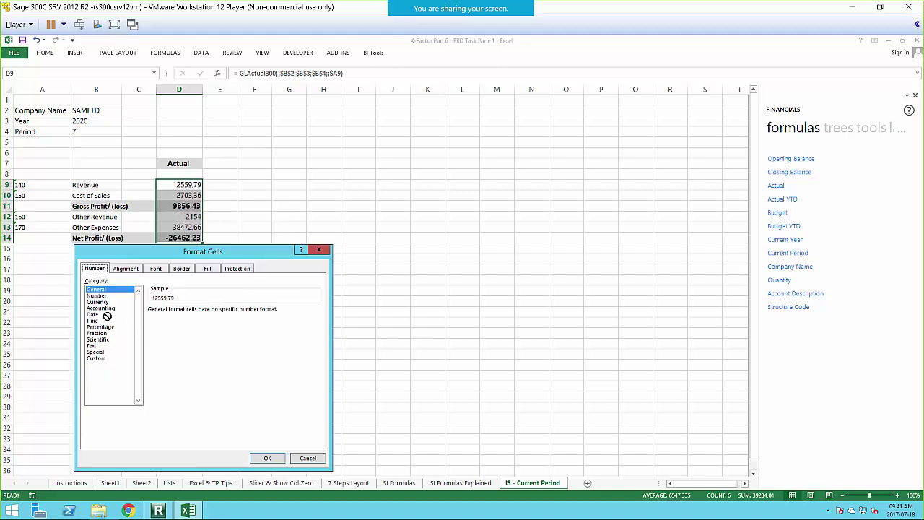
pyautogui.click(99, 357)
pyautogui.moveTo(244, 252); pyautogui.dragTo(557, 98)
pyautogui.moveTo(509, 128); pyautogui.dragTo(509, 127)
pyautogui.moveTo(582, 207); pyautogui.dragTo(582, 252)
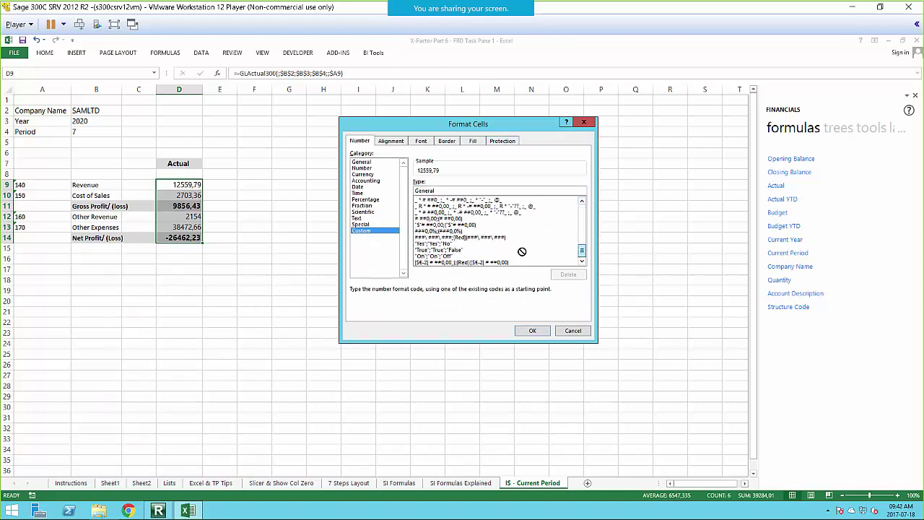
pyautogui.click(459, 238)
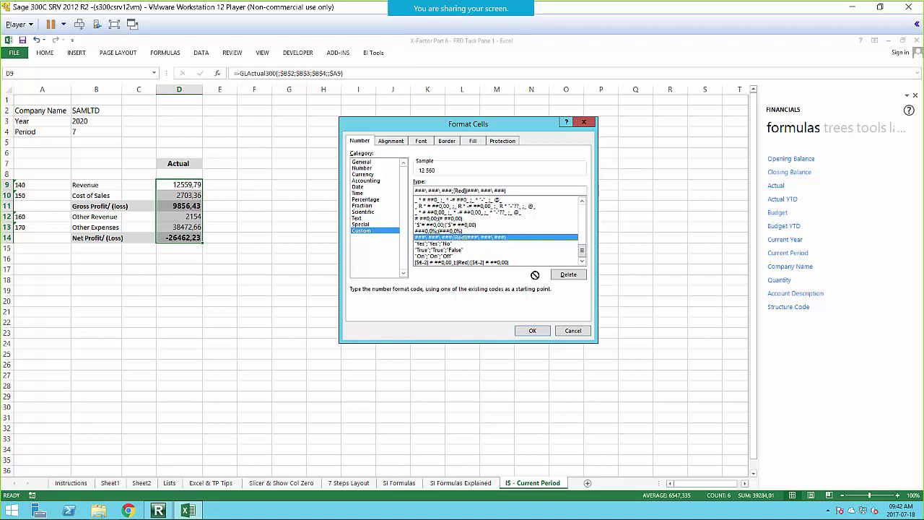
pyautogui.click(532, 330)
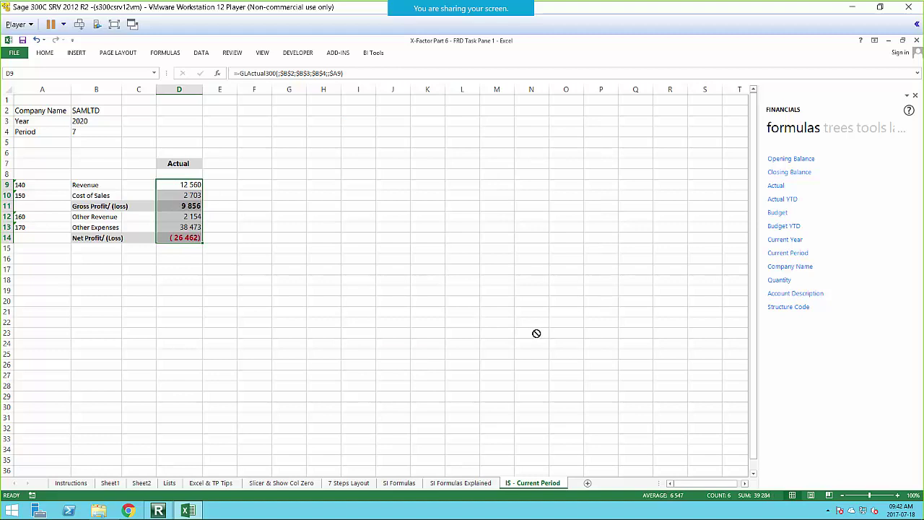
pyautogui.click(265, 279)
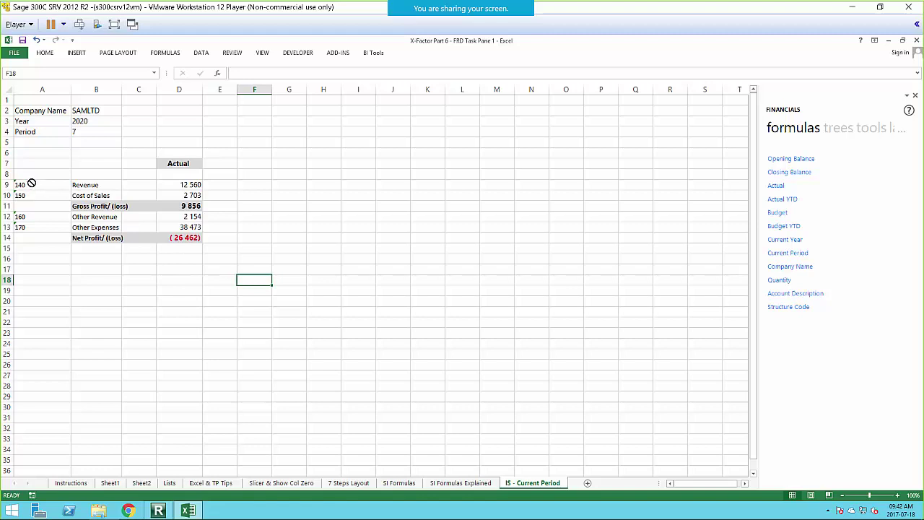
# Step: Copy the account codes and line descriptions in A9:B14 to a second block starting at A18
pyautogui.moveTo(19, 184); pyautogui.dragTo(112, 240)
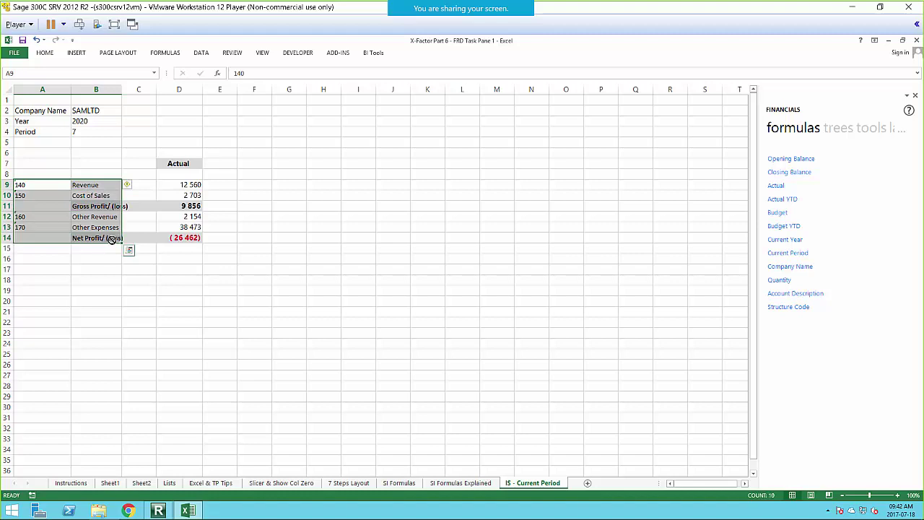
pyautogui.hotkey('ctrl', 'c')
pyautogui.click(33, 278)
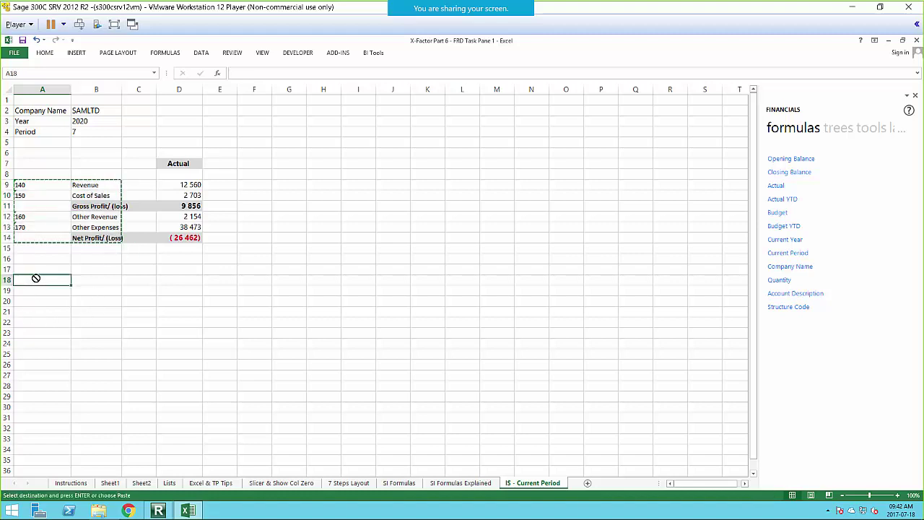
pyautogui.hotkey('ctrl', 'v')
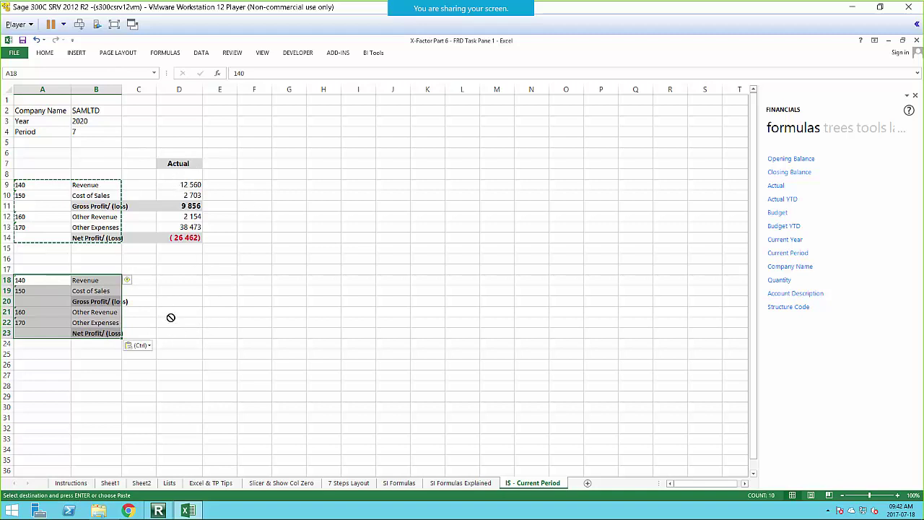
# Step: Insert the Actual financial formula into D18 for the Revenue line of the second block
pyautogui.click(169, 279)
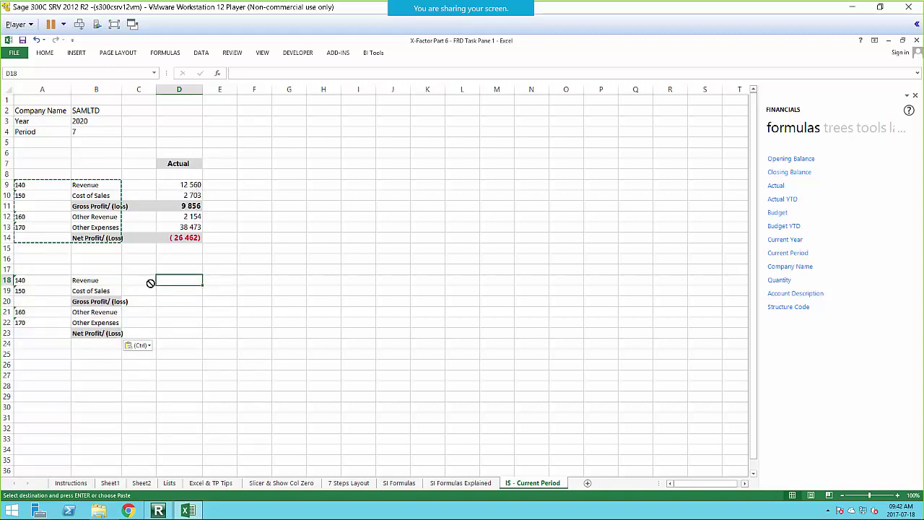
pyautogui.moveTo(779, 186); pyautogui.dragTo(181, 279)
pyautogui.click(183, 267)
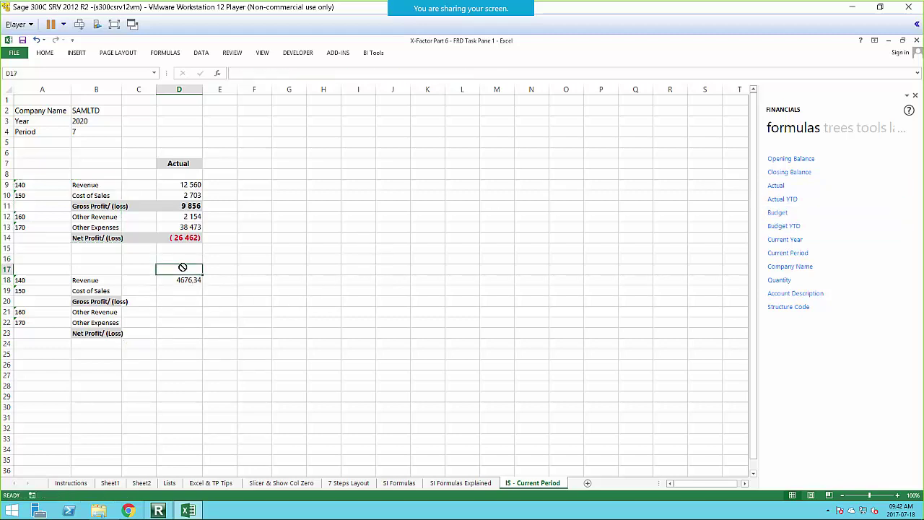
# Step: Enter the quarter headings Qtr 1, Qtr 2, Qtr 3 and Qtr 4 across D16:G16
pyautogui.click(186, 261)
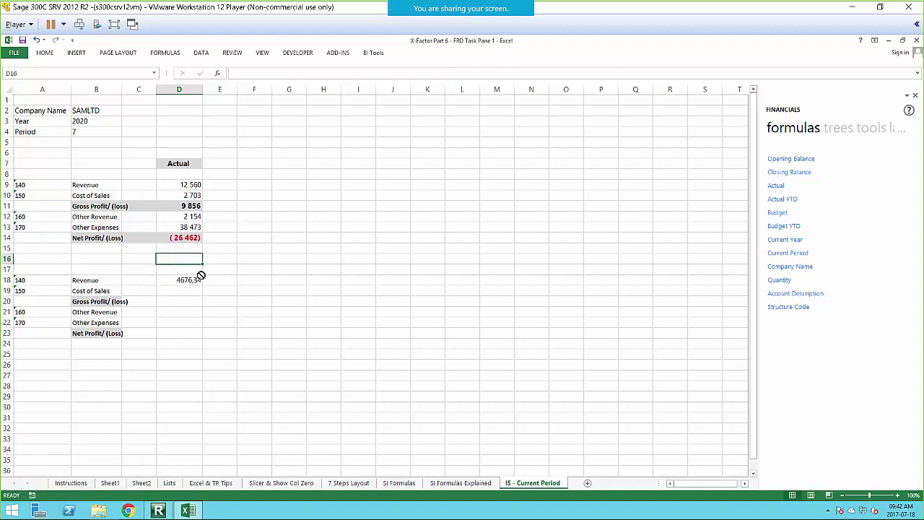
pyautogui.write('Qtr')
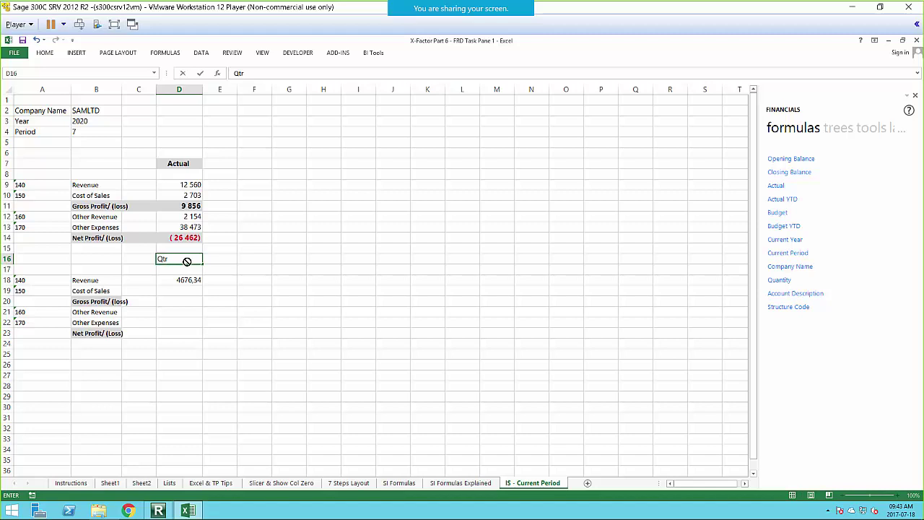
pyautogui.click(242, 257)
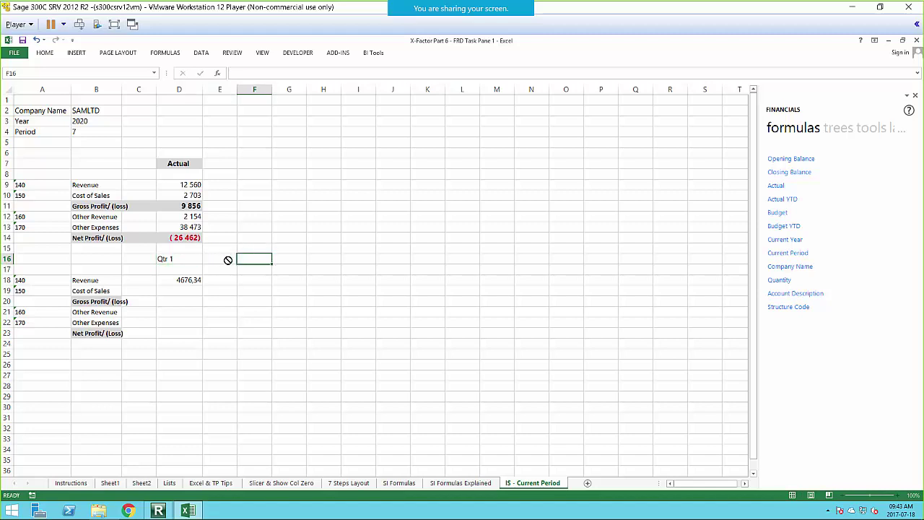
pyautogui.click(214, 260)
pyautogui.write('Qtr 2')
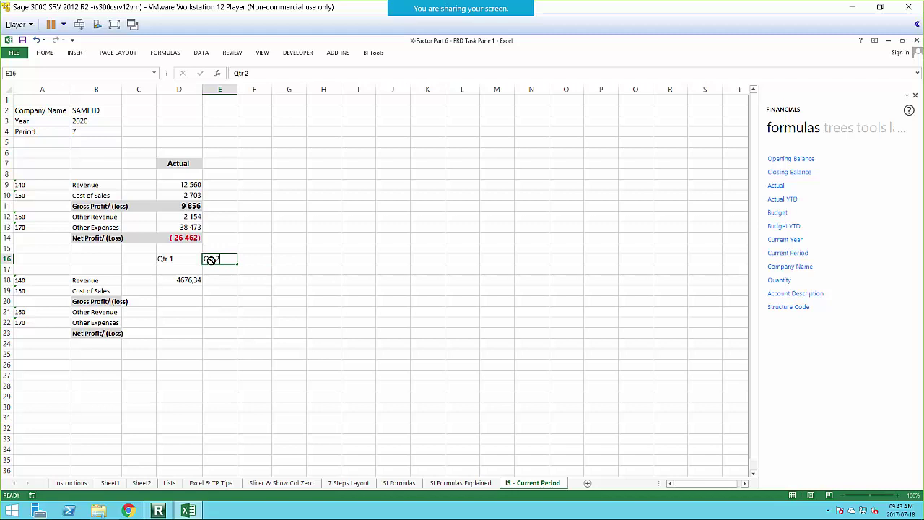
pyautogui.press('Tab')
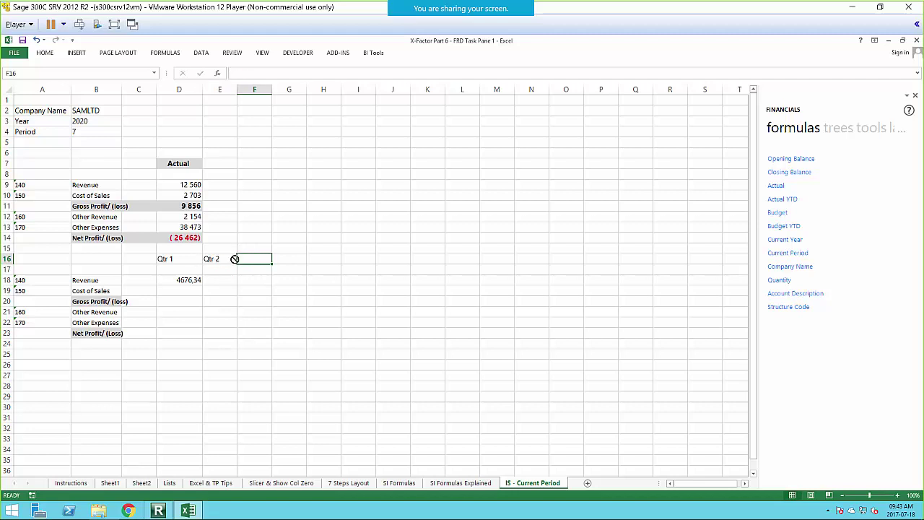
pyautogui.write('Qtr 3')
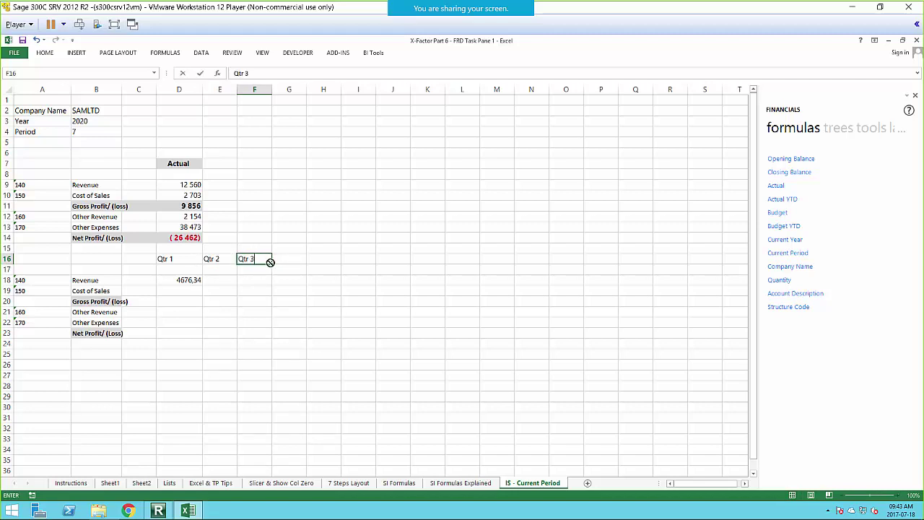
pyautogui.press('Tab')
pyautogui.write('Qtr 4')
pyautogui.press('Down')
# Step: Enter the period ranges 1 TO 3, 4 TO 6, 7 TO 9 and 10 TO 12 across D17:G17 under the quarter headings
pyautogui.click(182, 268)
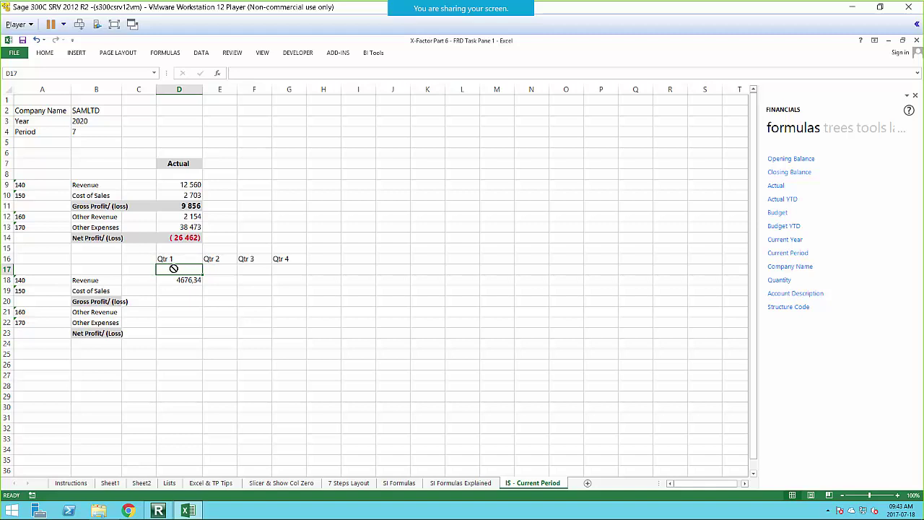
pyautogui.write('1')
pyautogui.write('TO 3')
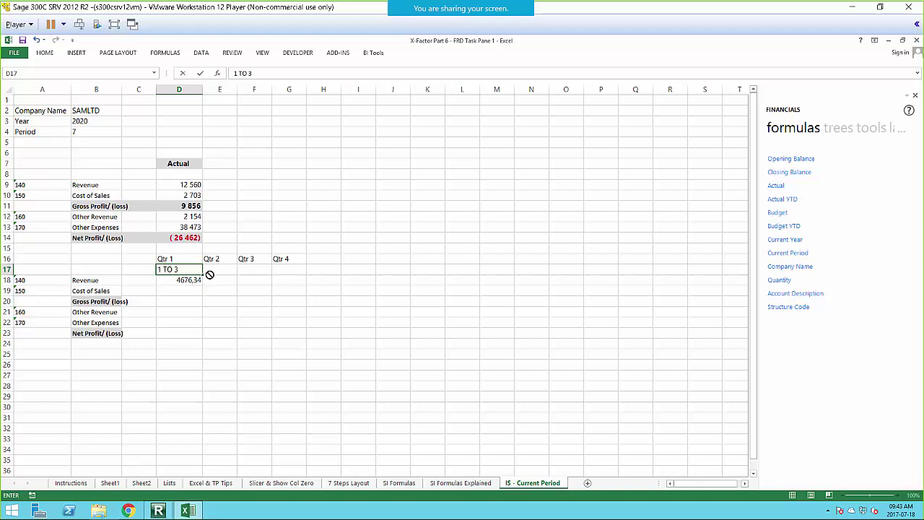
pyautogui.press('Tab')
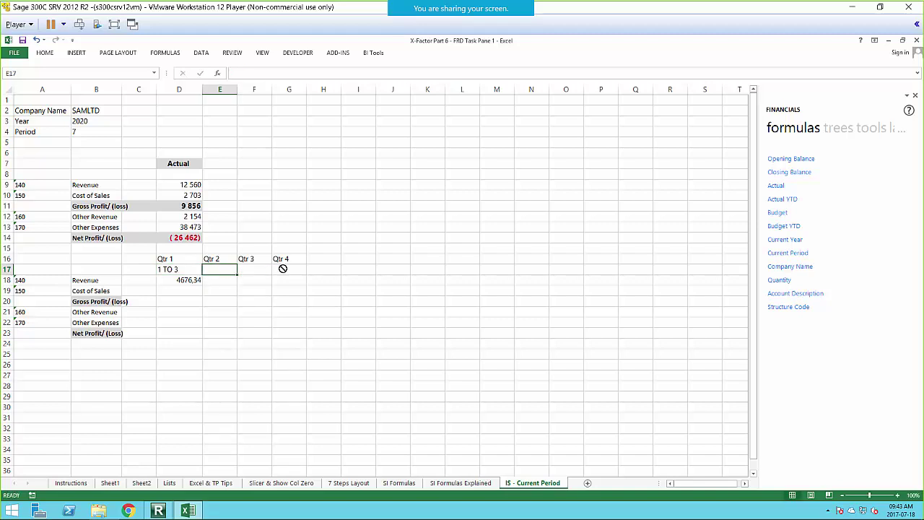
pyautogui.write('$')
pyautogui.press('Tab')
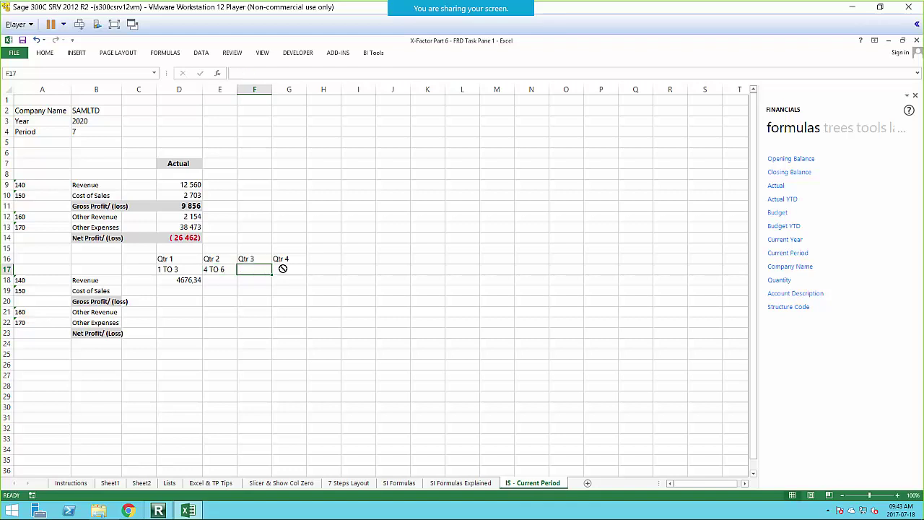
pyautogui.write('7 TO 9')
pyautogui.press('Tab')
pyautogui.write('1')
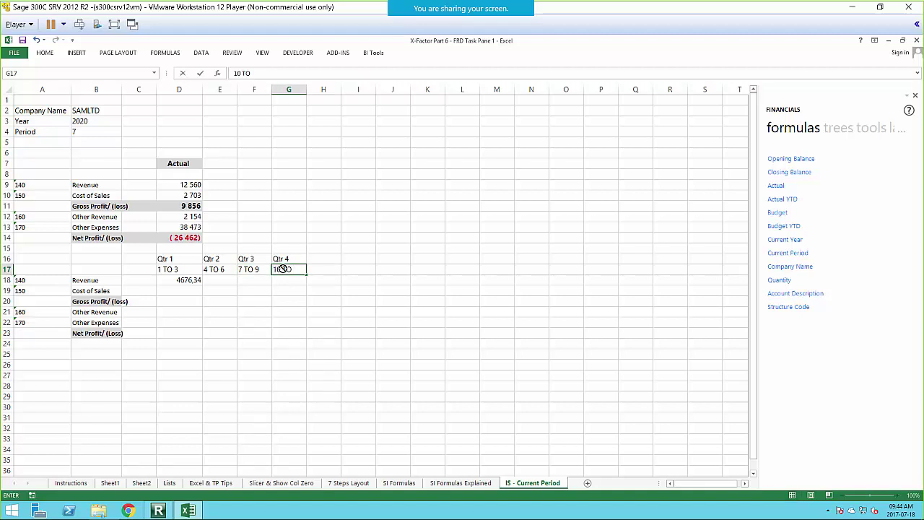
pyautogui.click(361, 302)
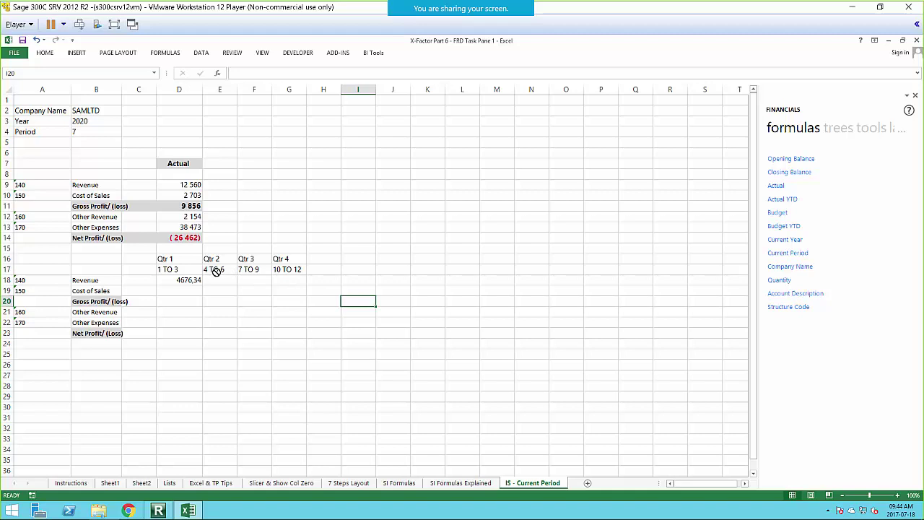
# Step: Point the Company argument of D18's GLActual300 formula to $B$2 and the Year argument to $B$3
pyautogui.click(179, 280)
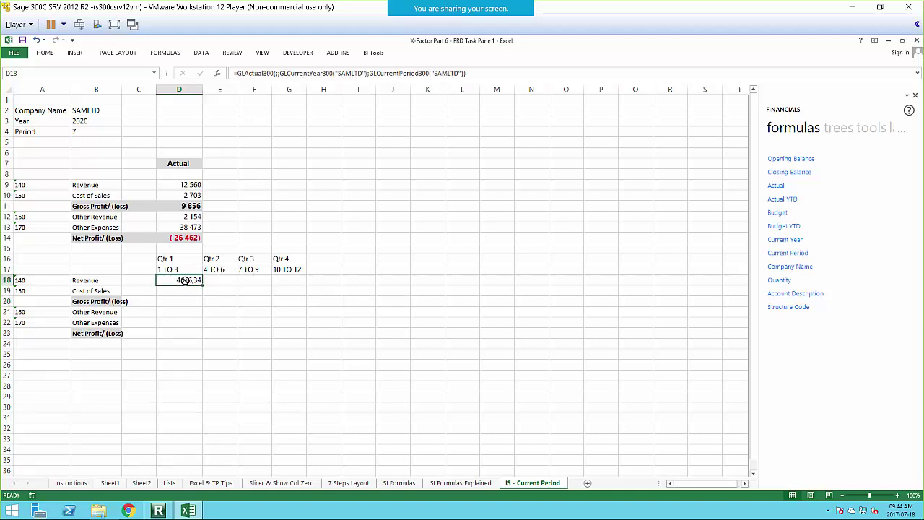
pyautogui.click(218, 73)
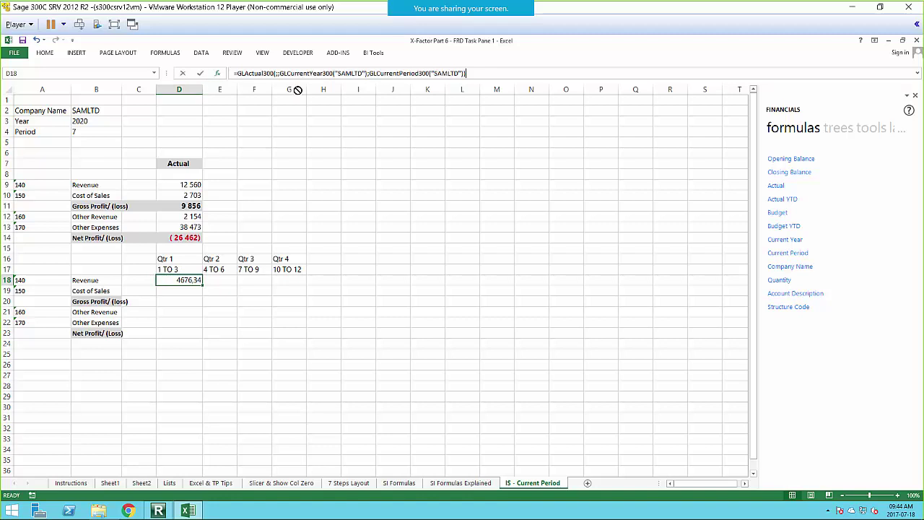
pyautogui.moveTo(439, 134); pyautogui.dragTo(581, 173)
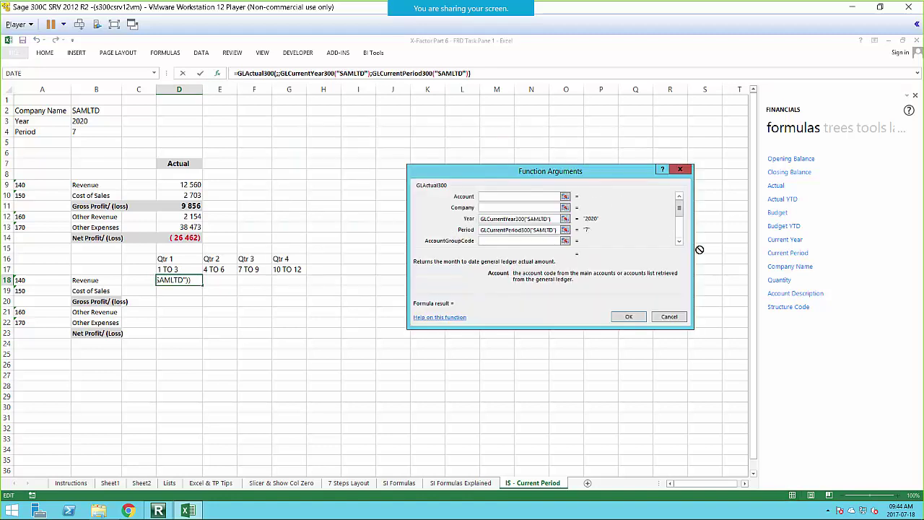
pyautogui.press('Tab')
pyautogui.click(565, 207)
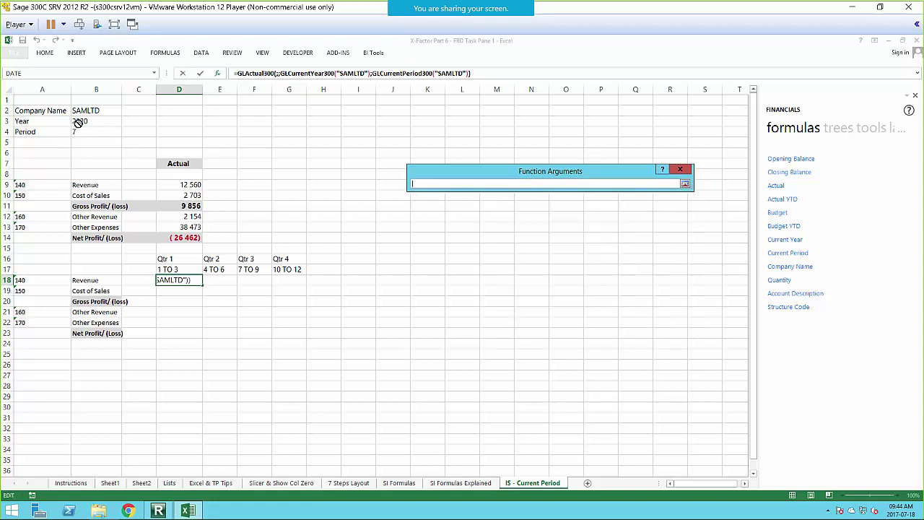
pyautogui.click(85, 112)
pyautogui.press('F4')
pyautogui.click(685, 183)
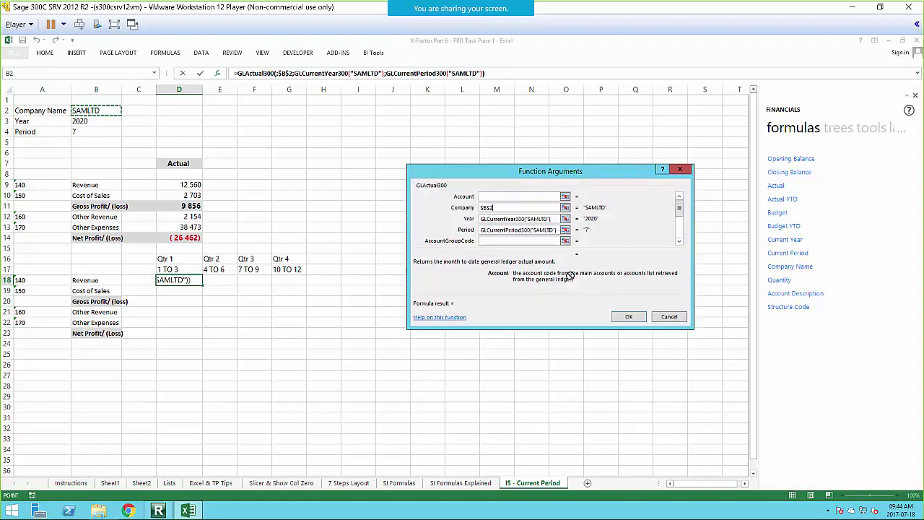
pyautogui.click(566, 218)
pyautogui.click(87, 121)
pyautogui.press('F4')
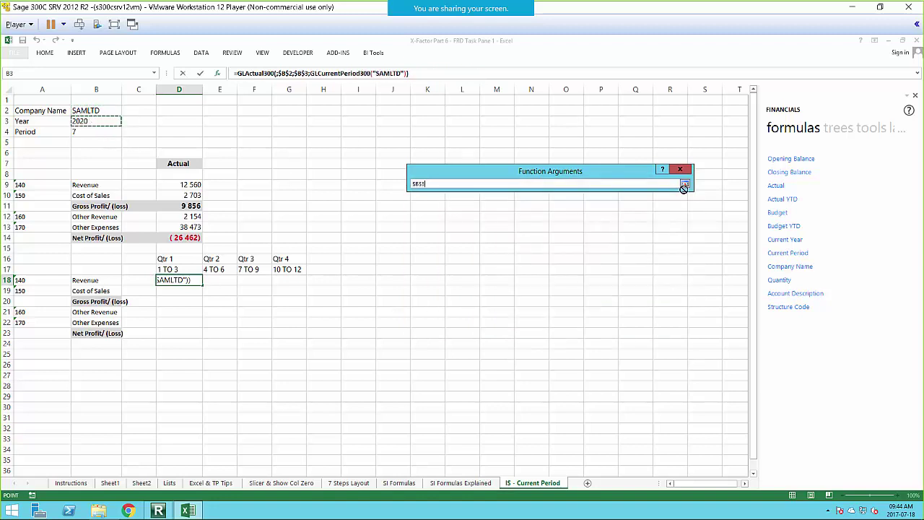
pyautogui.click(684, 183)
pyautogui.click(565, 229)
pyautogui.click(105, 131)
pyautogui.press('F4')
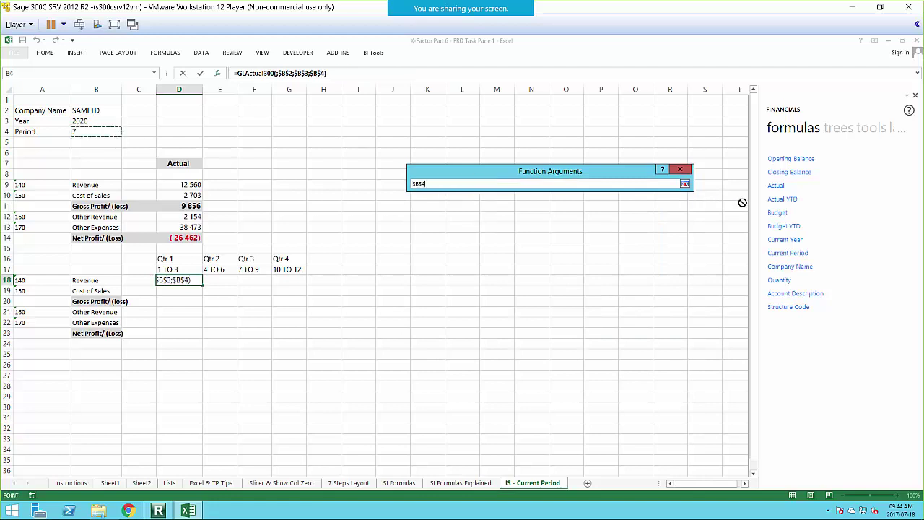
pyautogui.click(685, 183)
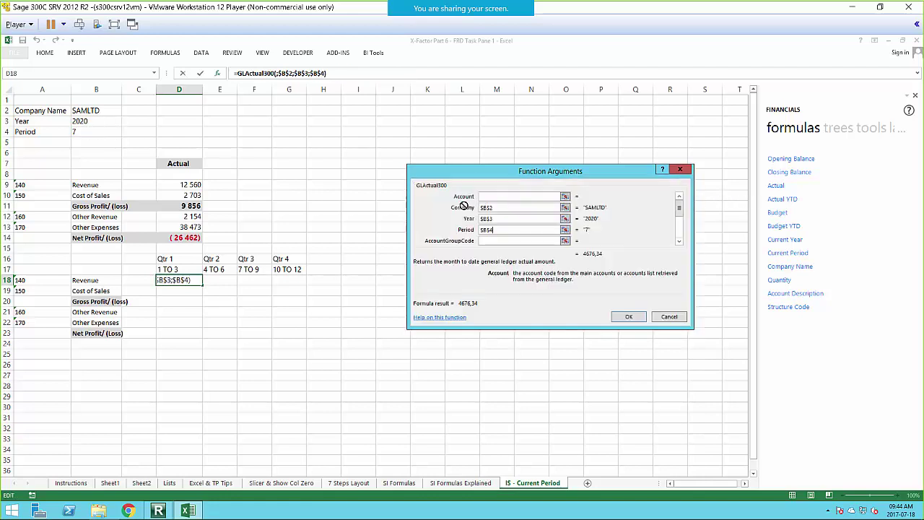
pyautogui.click(564, 231)
pyautogui.write('+')
pyautogui.click(167, 268)
pyautogui.press('F4')
pyautogui.moveTo(462, 183); pyautogui.dragTo(366, 186)
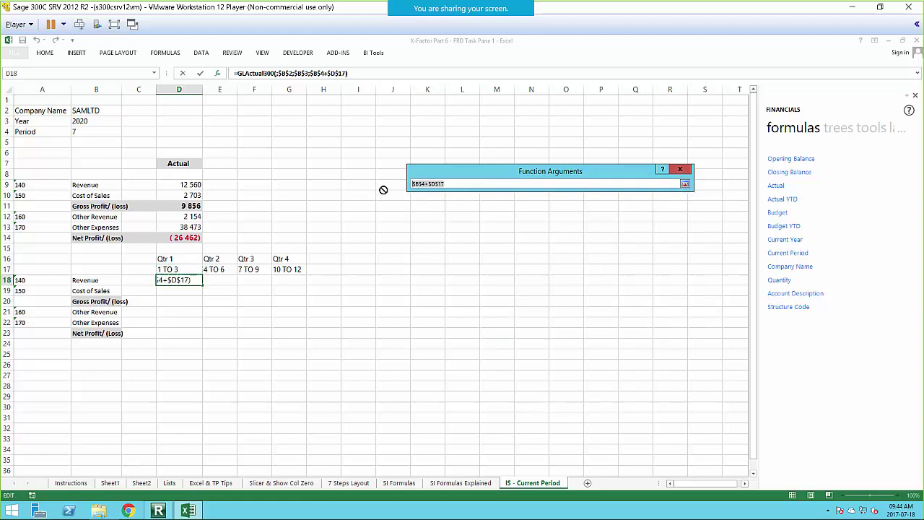
pyautogui.press('Delete')
# Step: Point the formula's Period argument to D$17 and GroupCategoryCode to $A18, and accept the function arguments
pyautogui.click(172, 268)
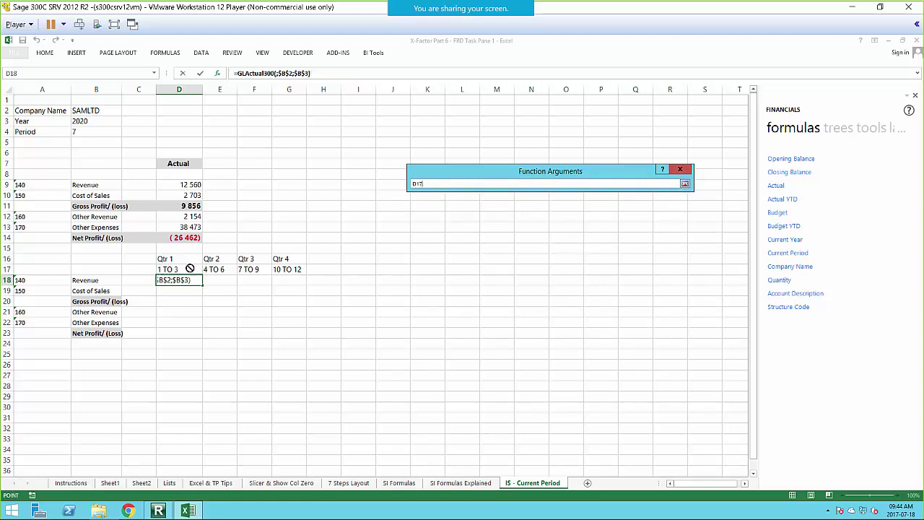
pyautogui.press('F4')
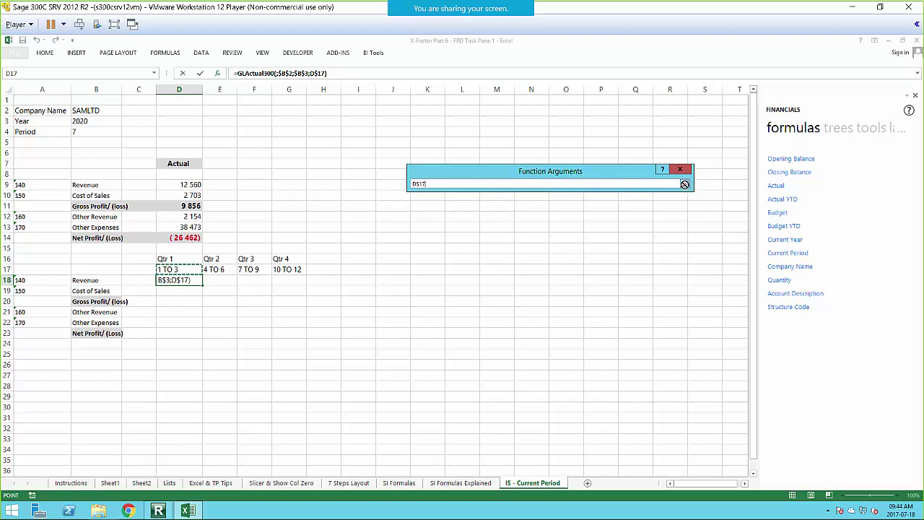
pyautogui.click(685, 184)
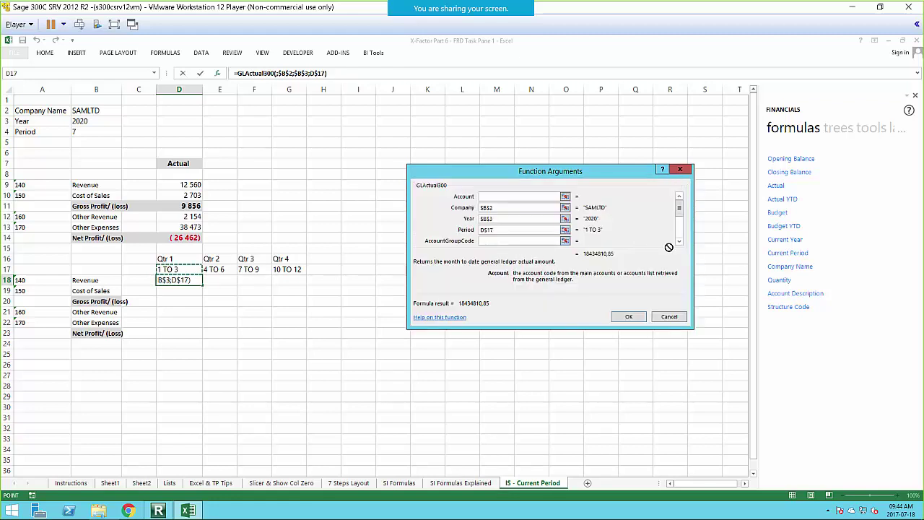
pyautogui.press('Tab')
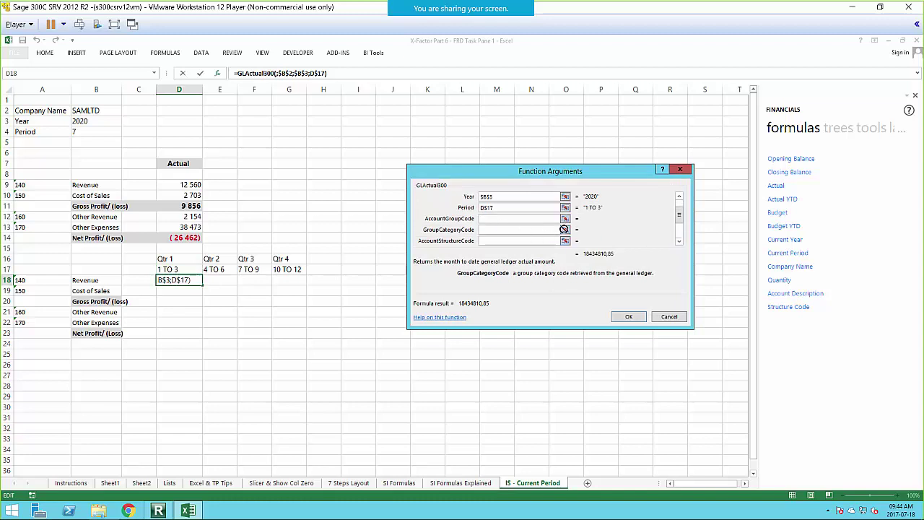
pyautogui.click(564, 230)
pyautogui.click(21, 281)
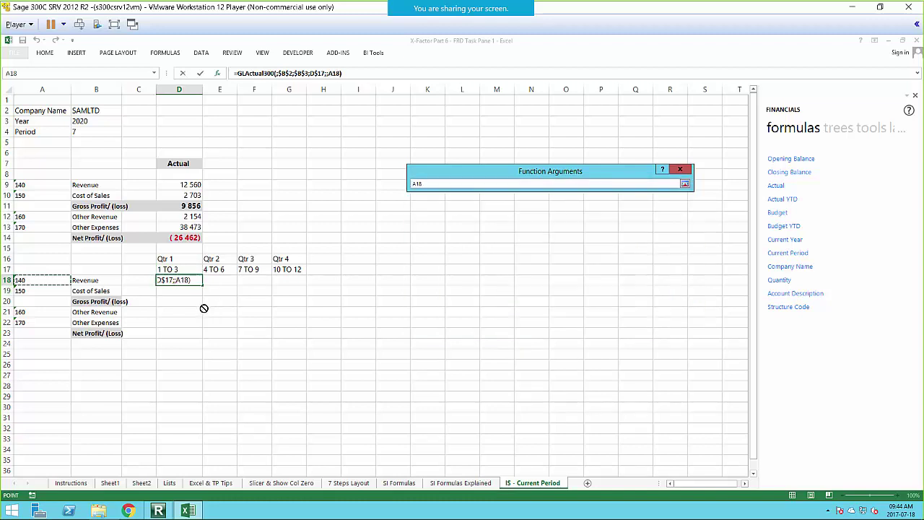
pyautogui.press('F4')
pyautogui.press('F4')
pyautogui.press('F4')
pyautogui.click(682, 183)
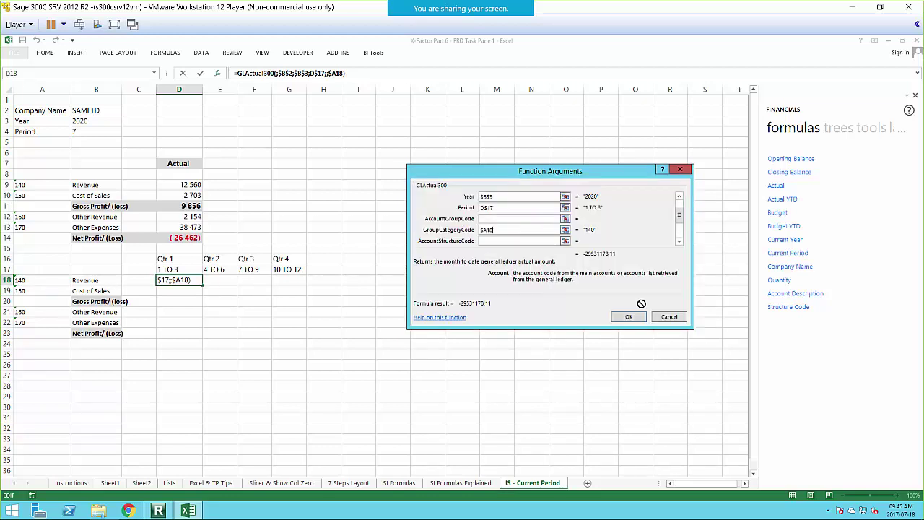
pyautogui.click(625, 316)
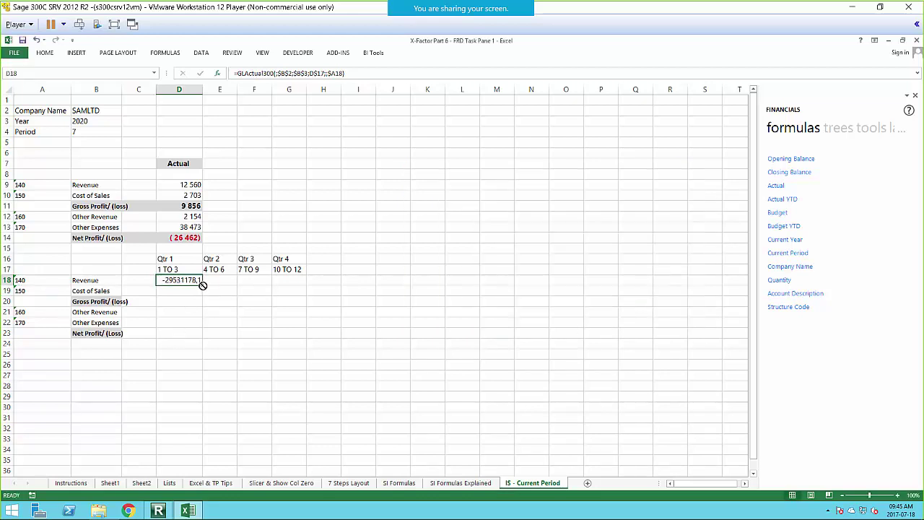
# Step: Fill the Qtr 1 Revenue formula from D18 down to D22 and clear D20 on the Gross Profit line
pyautogui.moveTo(202, 286); pyautogui.dragTo(187, 319)
pyautogui.click(172, 301)
pyautogui.press('Delete')
pyautogui.click(175, 335)
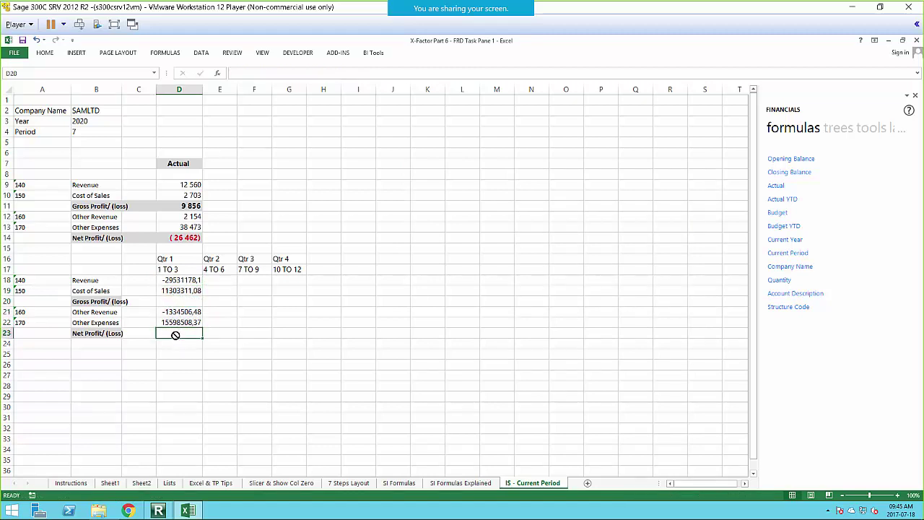
pyautogui.click(189, 293)
pyautogui.click(182, 301)
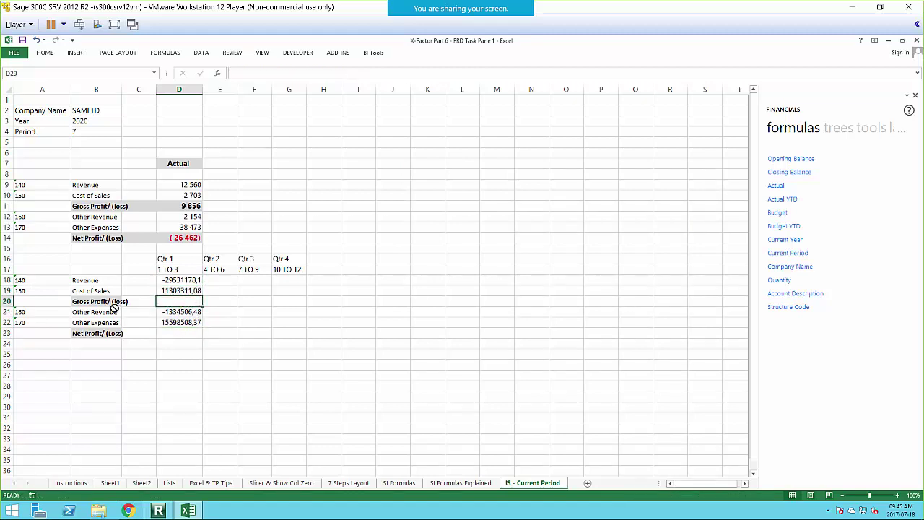
# Step: Reverse the sign of the Qtr 1 Revenue and Other Revenue formulas in D18 and D21 with a leading minus
pyautogui.click(178, 281)
pyautogui.click(242, 74)
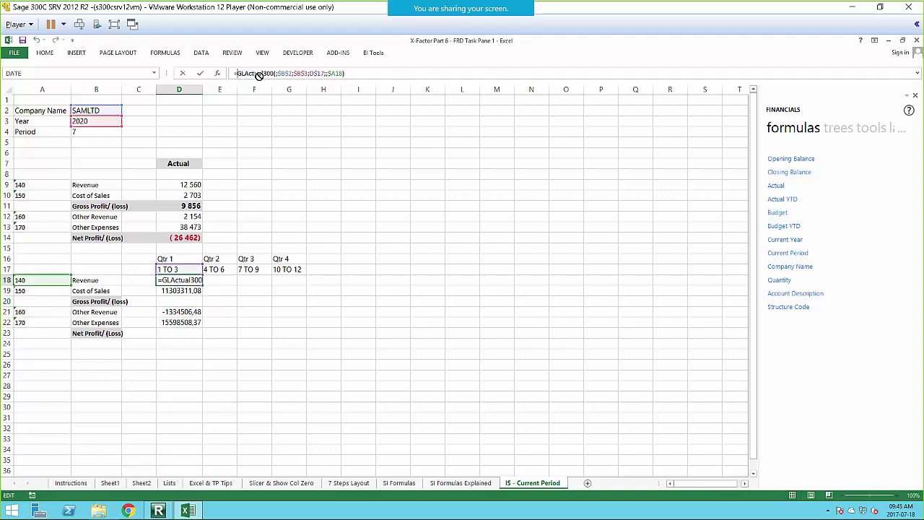
pyautogui.press('Return')
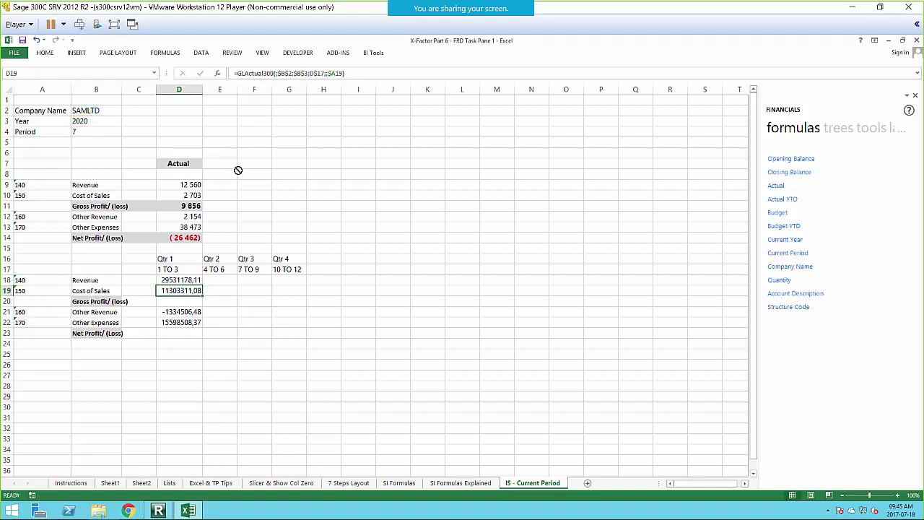
pyautogui.click(168, 311)
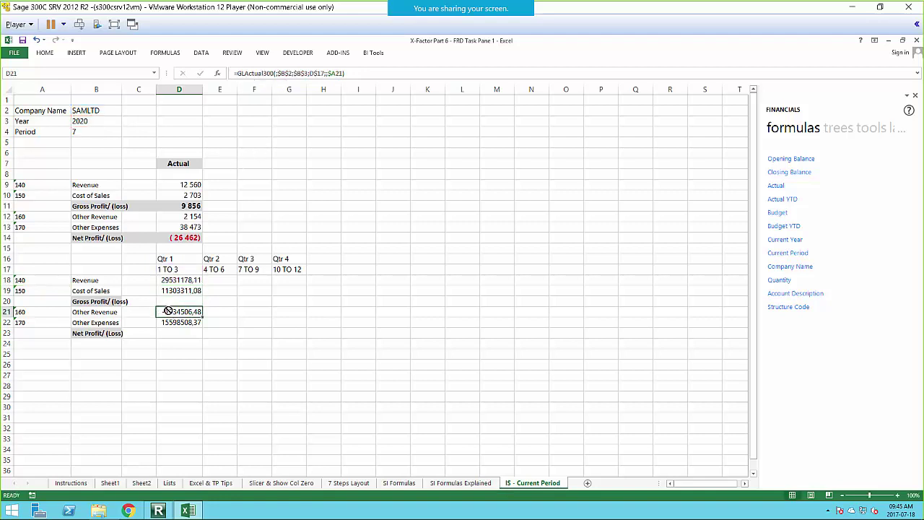
pyautogui.click(239, 72)
pyautogui.write('-')
pyautogui.press('Return')
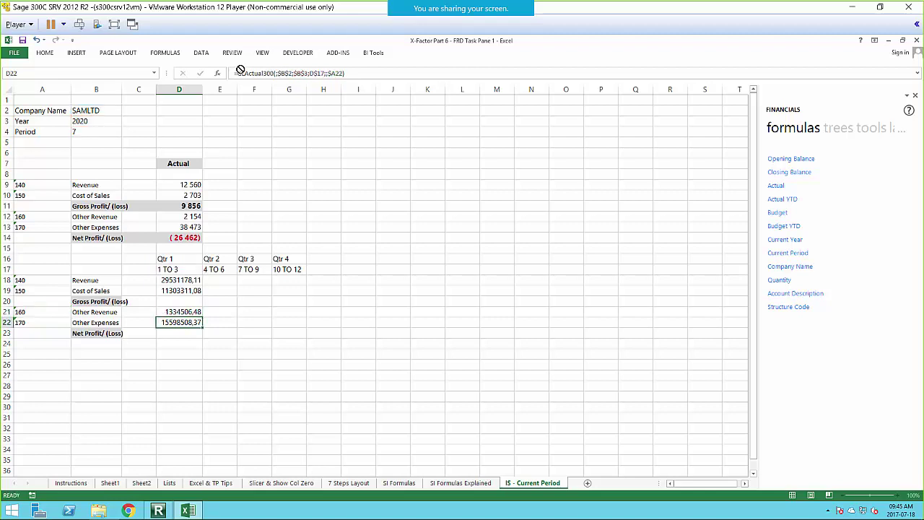
# Step: Format D18:D23 with the custom number format ###\ ###\ ###;[Red](###\ ###\ ###)
pyautogui.moveTo(183, 280); pyautogui.dragTo(186, 337)
pyautogui.rightClick(186, 337)
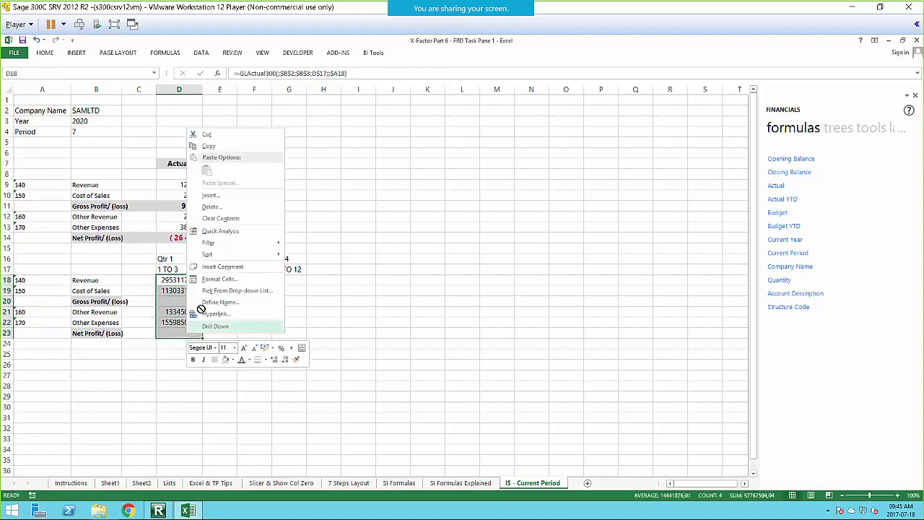
pyautogui.click(220, 280)
pyautogui.click(112, 275)
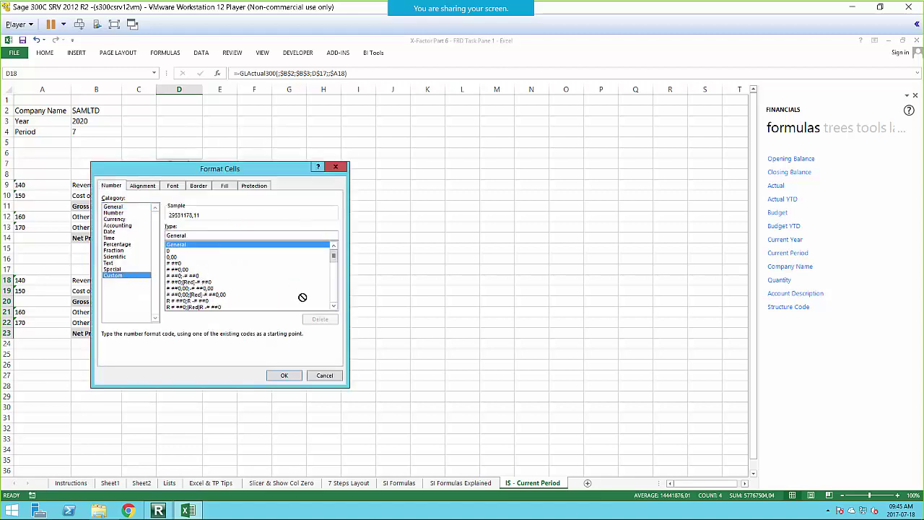
pyautogui.moveTo(334, 253); pyautogui.dragTo(313, 295)
pyautogui.click(168, 301)
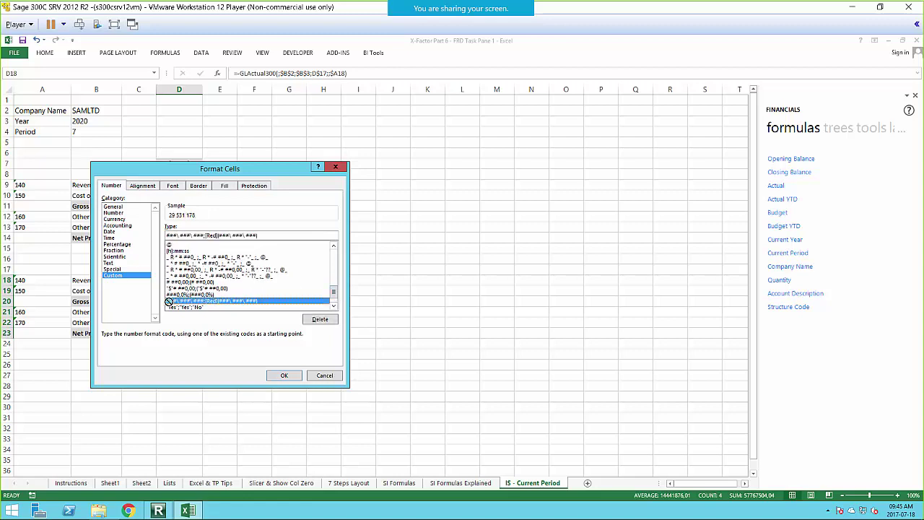
pyautogui.click(280, 375)
pyautogui.click(165, 398)
# Step: Enter the Qtr 1 Gross Profit formula =IFERROR(D18-D19;0) in D20
pyautogui.click(178, 303)
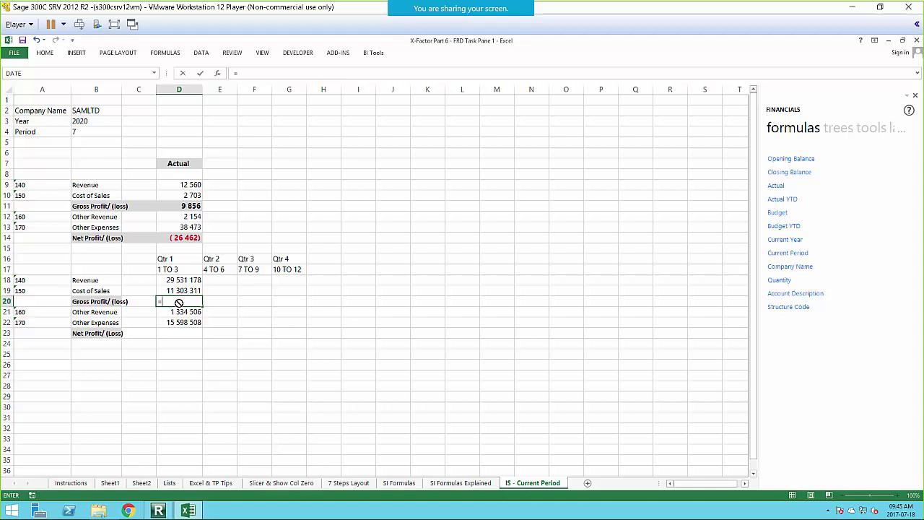
pyautogui.write('=IF')
pyautogui.press('BackSpace')
pyautogui.write('R')
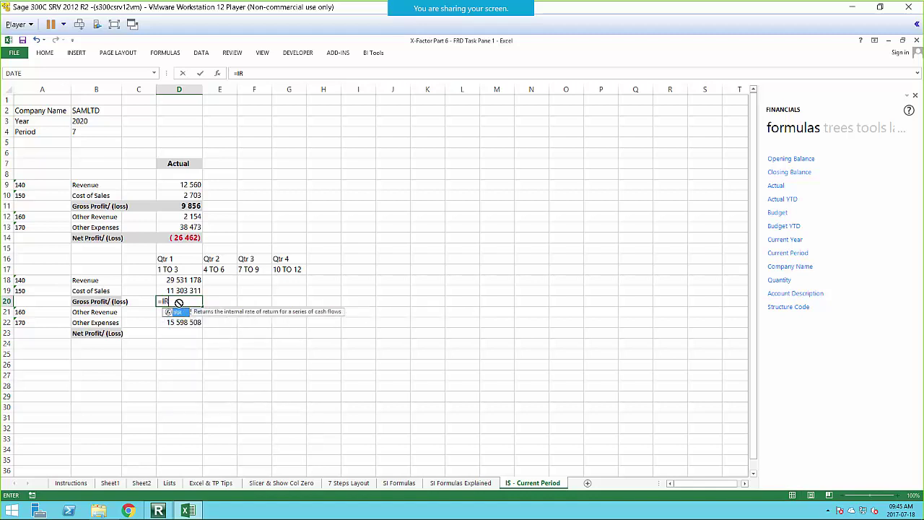
pyautogui.press('BackSpace')
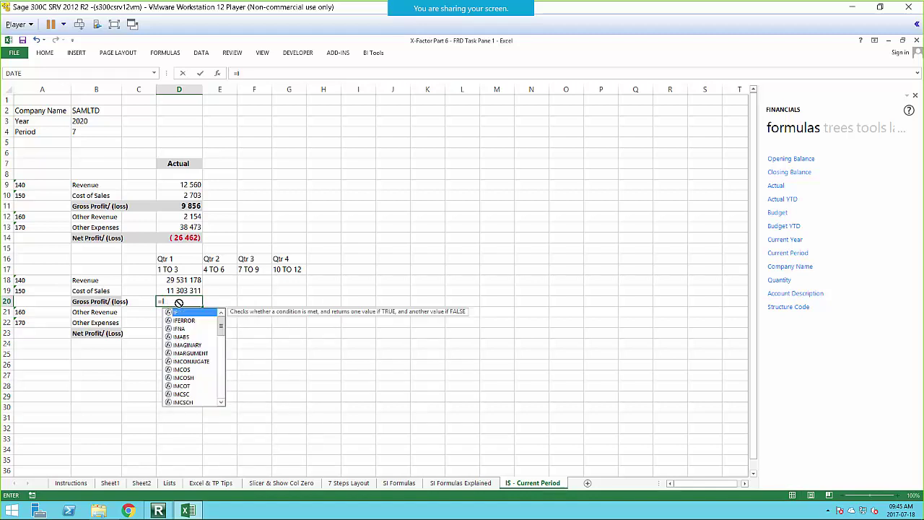
pyautogui.write('F')
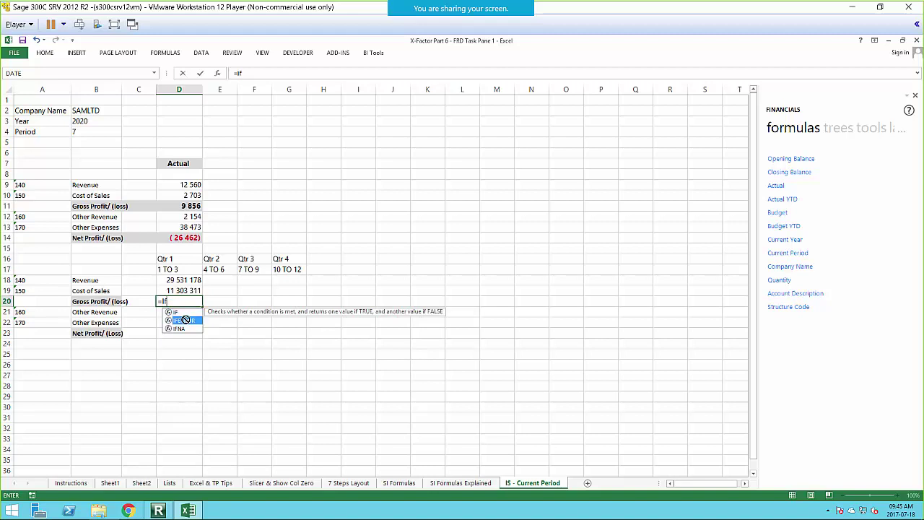
pyautogui.doubleClick(184, 320)
pyautogui.click(182, 280)
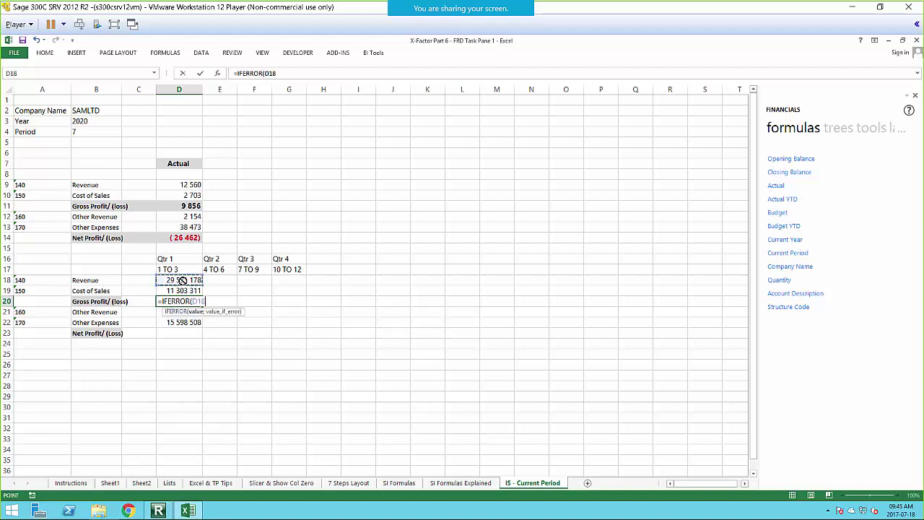
pyautogui.write('-')
pyautogui.click(167, 291)
pyautogui.write(';')
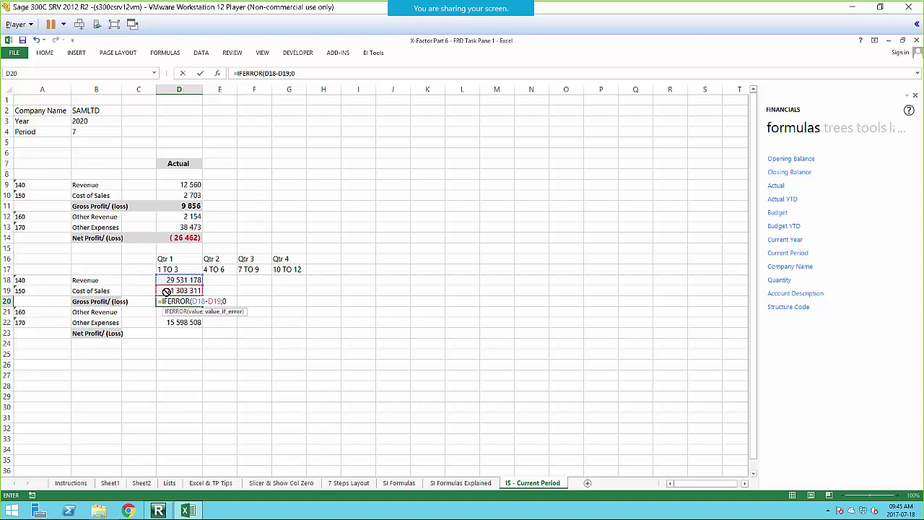
pyautogui.write('0)')
pyautogui.press('Return')
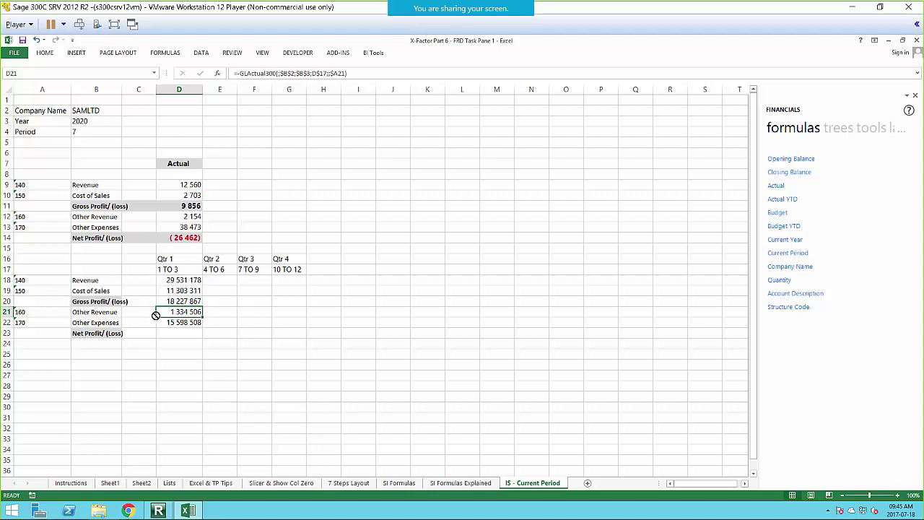
# Step: Enter the Qtr 1 Net Profit formula =IFERROR(D20+D21-D22;0) in D23
pyautogui.click(180, 336)
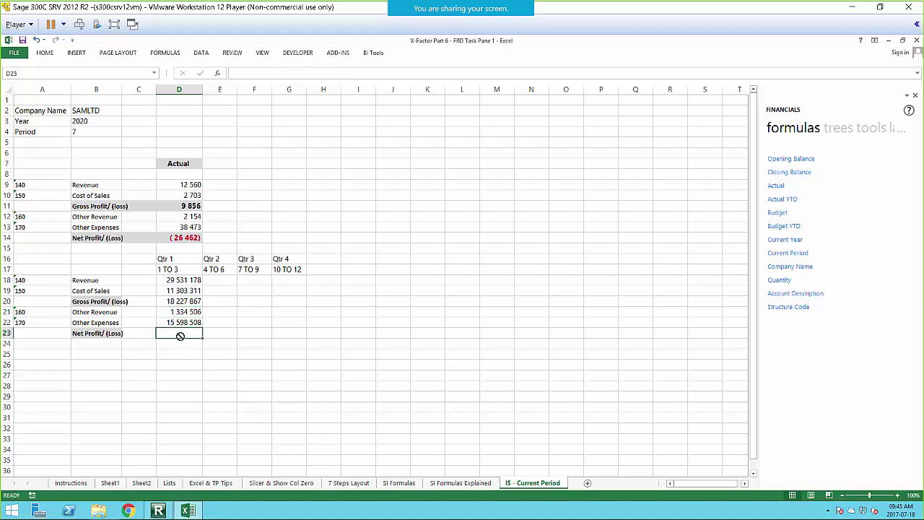
pyautogui.write('=IF')
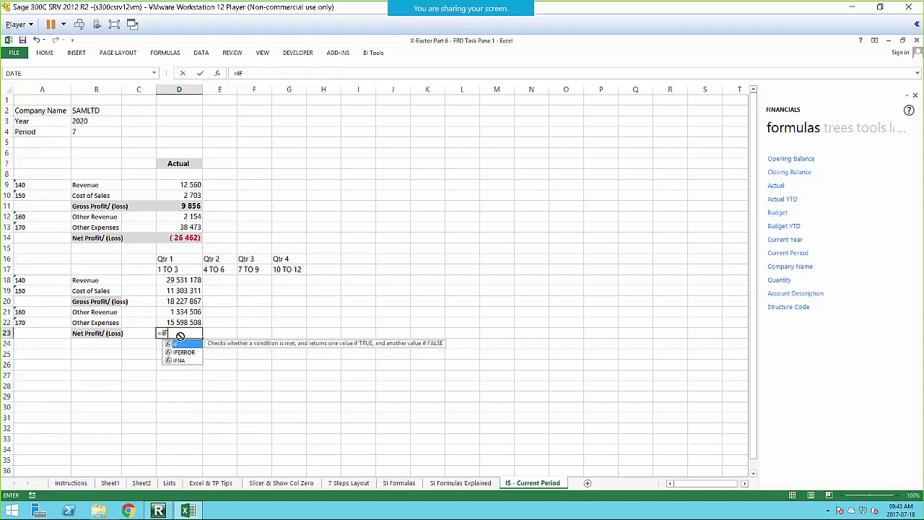
pyautogui.doubleClick(184, 353)
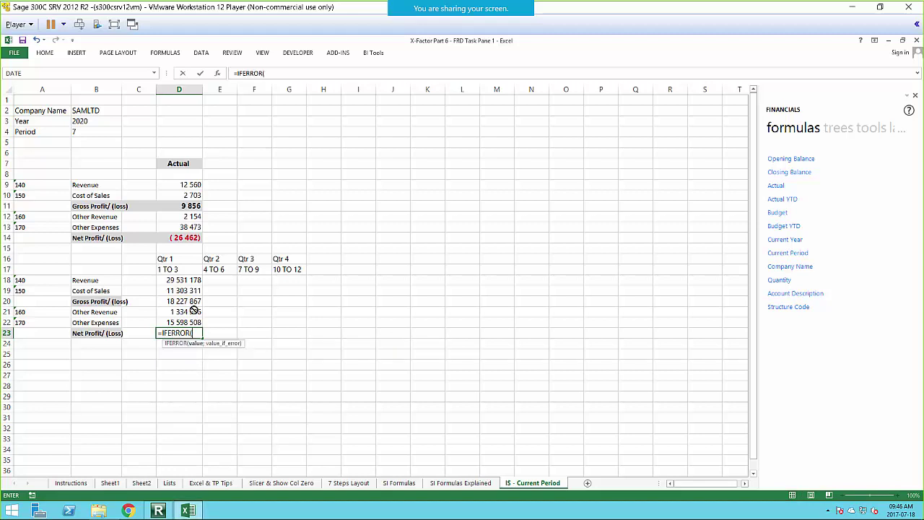
pyautogui.click(184, 301)
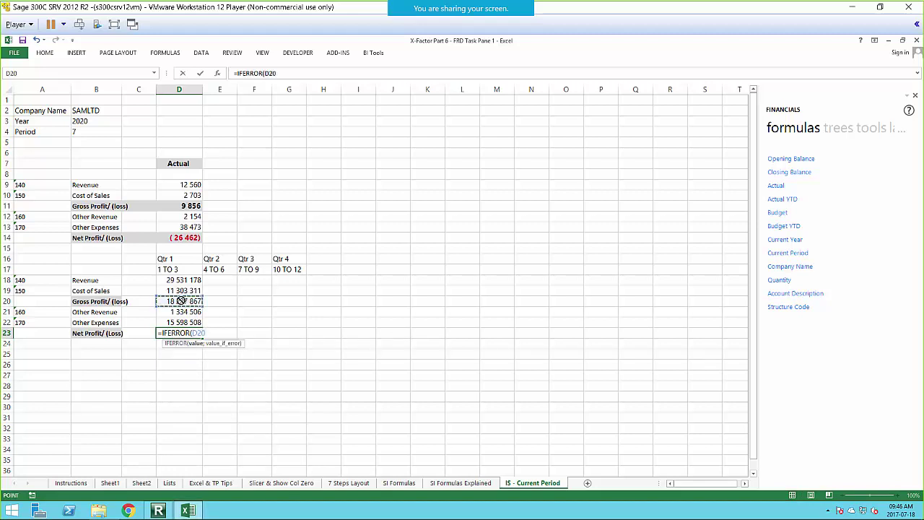
pyautogui.write('+')
pyautogui.click(174, 312)
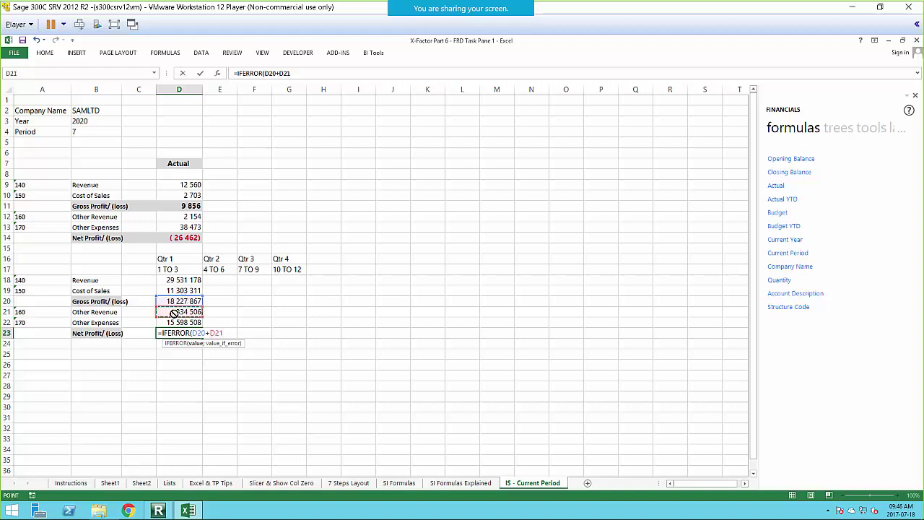
pyautogui.write(',')
pyautogui.press('BackSpace')
pyautogui.write('-')
pyautogui.click(171, 323)
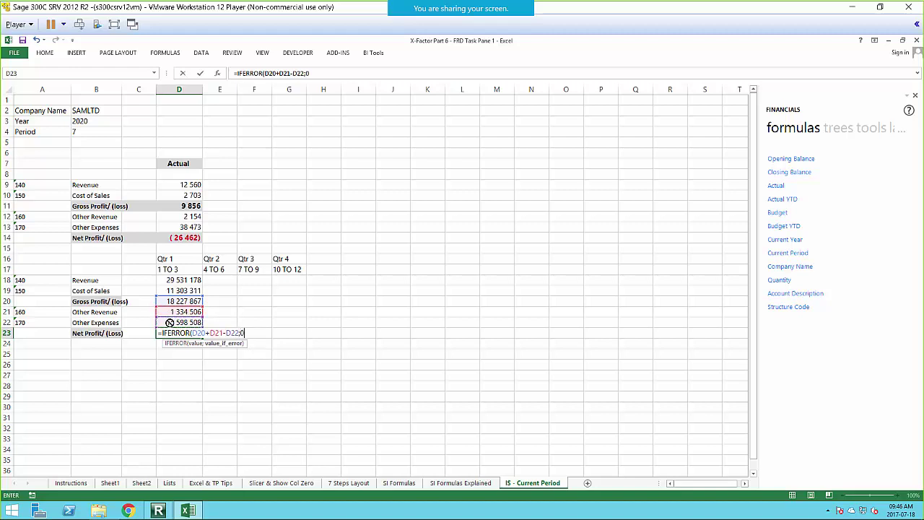
pyautogui.write(';0)')
pyautogui.press('Return')
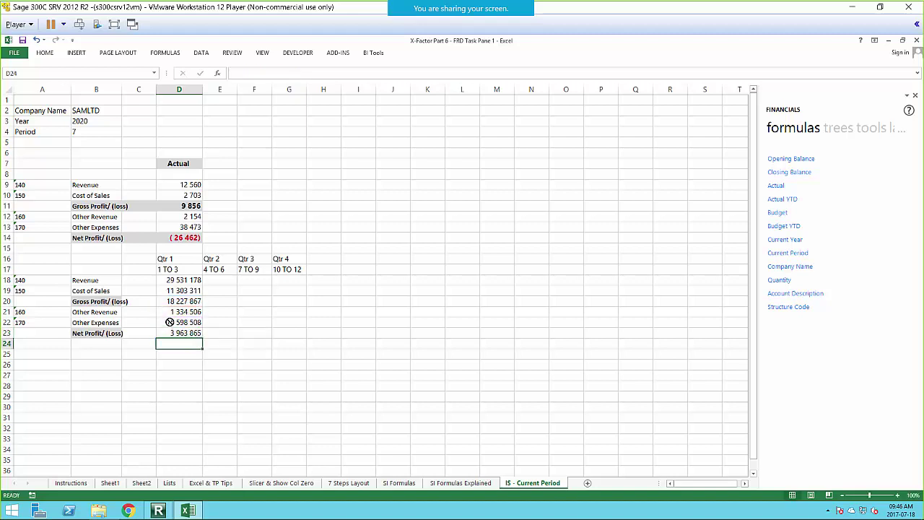
# Step: Copy the formatting of the Gross Profit label in B20 onto the Qtr 1 amount in D20
pyautogui.click(95, 302)
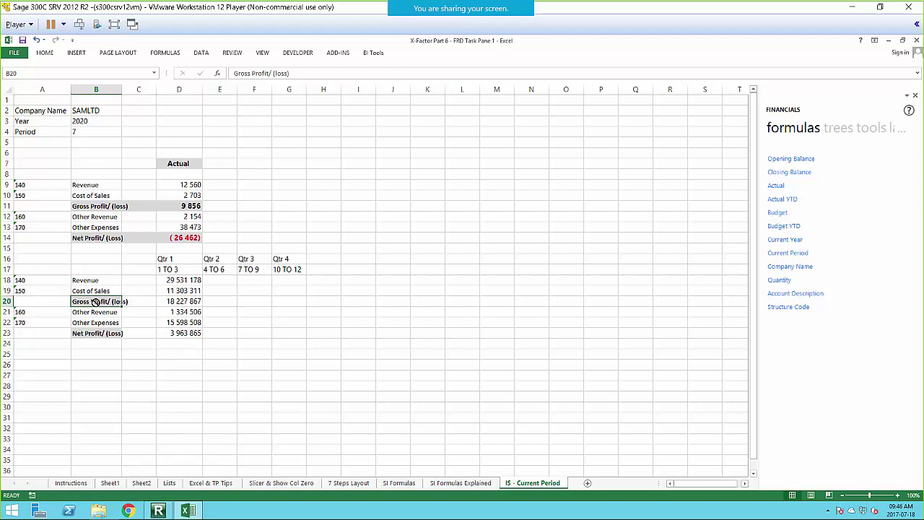
pyautogui.rightClick(95, 302)
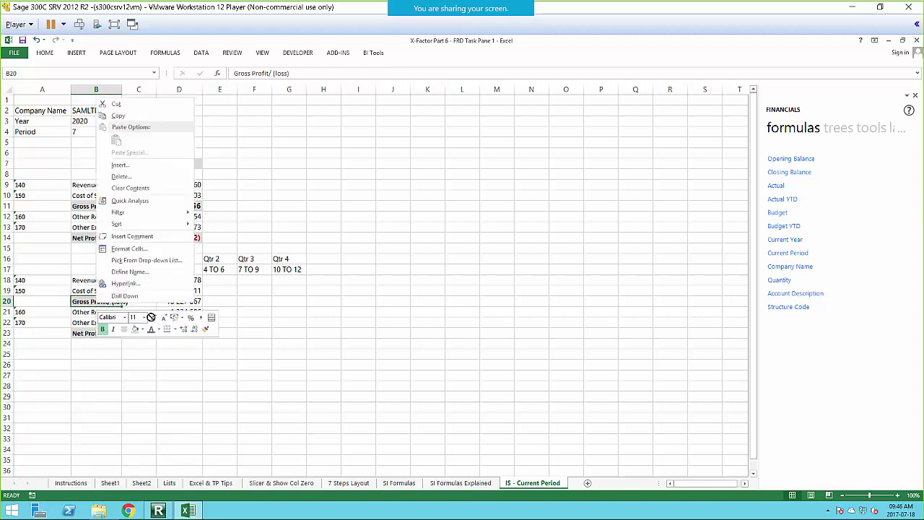
pyautogui.click(207, 329)
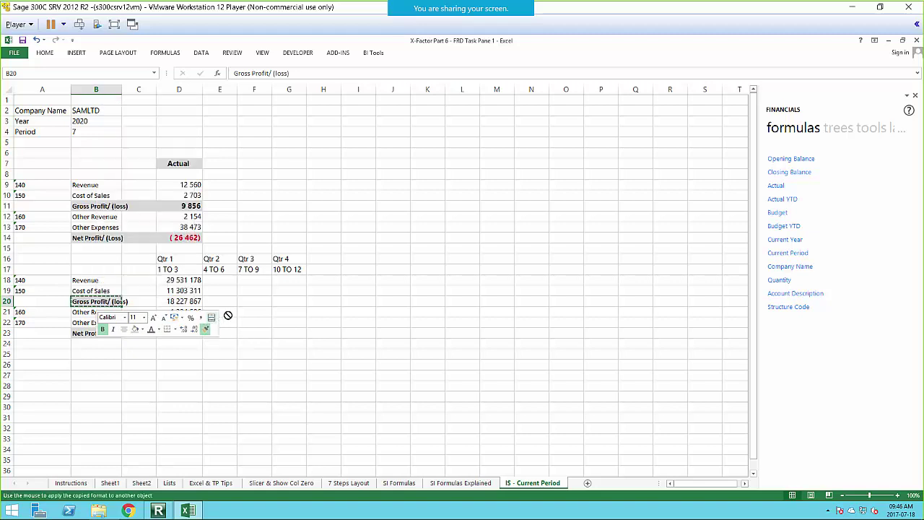
pyautogui.click(180, 302)
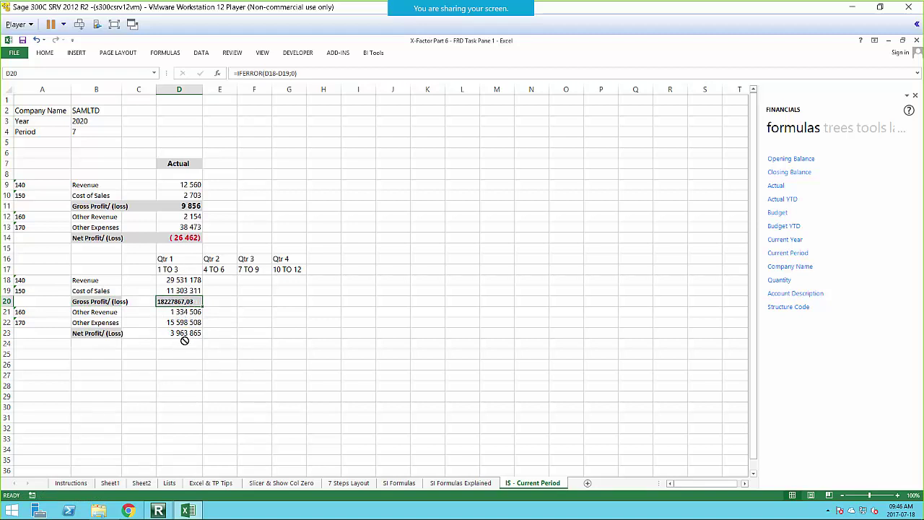
# Step: Copy the formatting of the Actual Gross Profit amount in D11 onto D20 and D23 with Format Painter
pyautogui.click(193, 205)
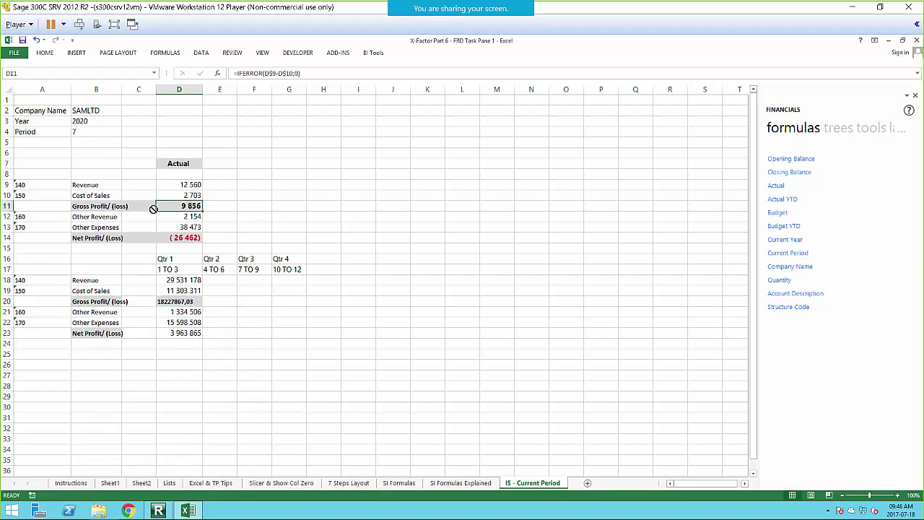
pyautogui.click(44, 54)
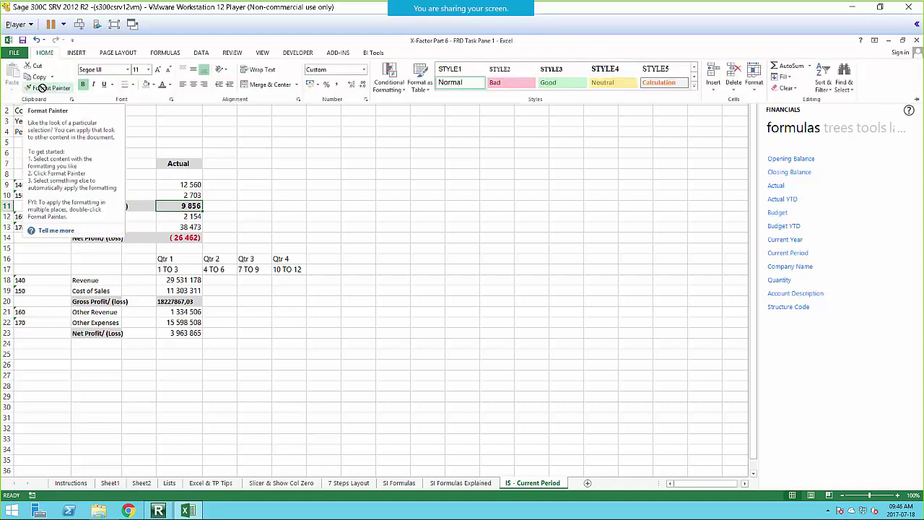
pyautogui.click(41, 87)
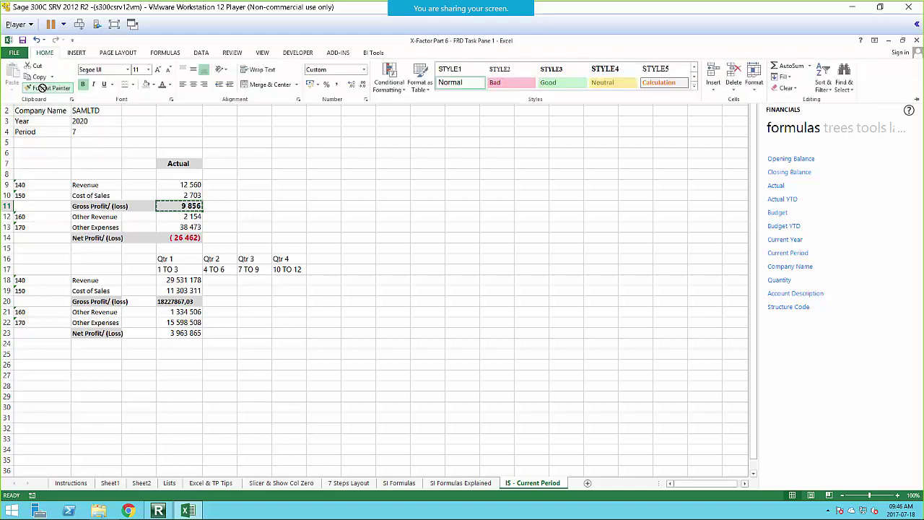
pyautogui.click(173, 302)
pyautogui.moveTo(176, 343); pyautogui.dragTo(181, 334)
pyautogui.click(179, 343)
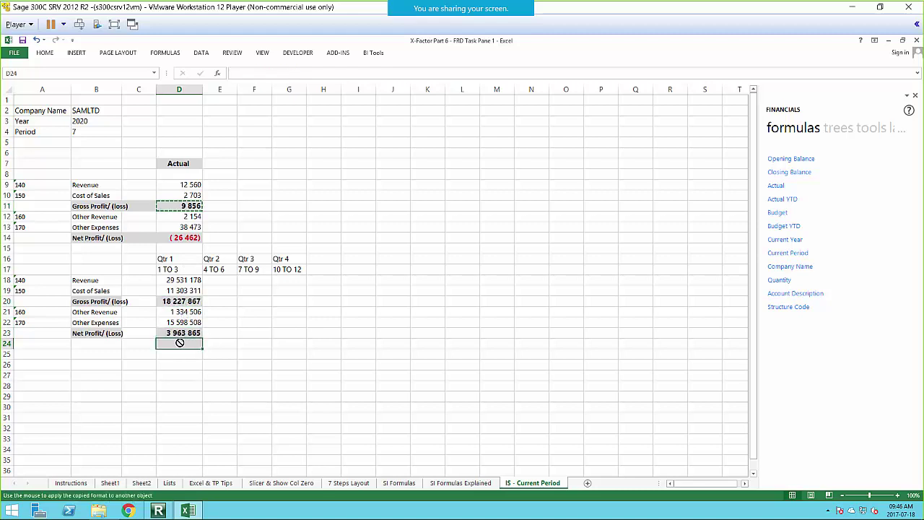
pyautogui.press('Escape')
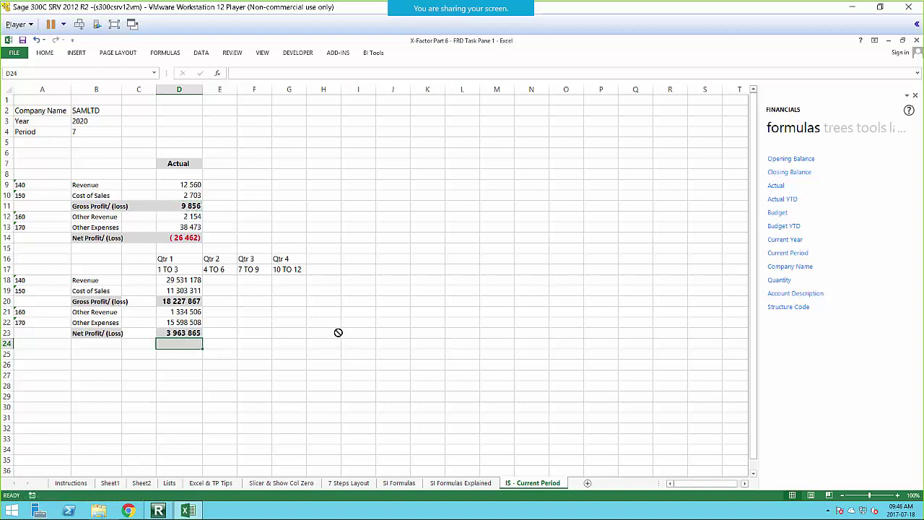
# Step: Remove the grey fill from the empty cell D24 below the Qtr 1 Net Profit
pyautogui.rightClick(176, 344)
pyautogui.click(222, 370)
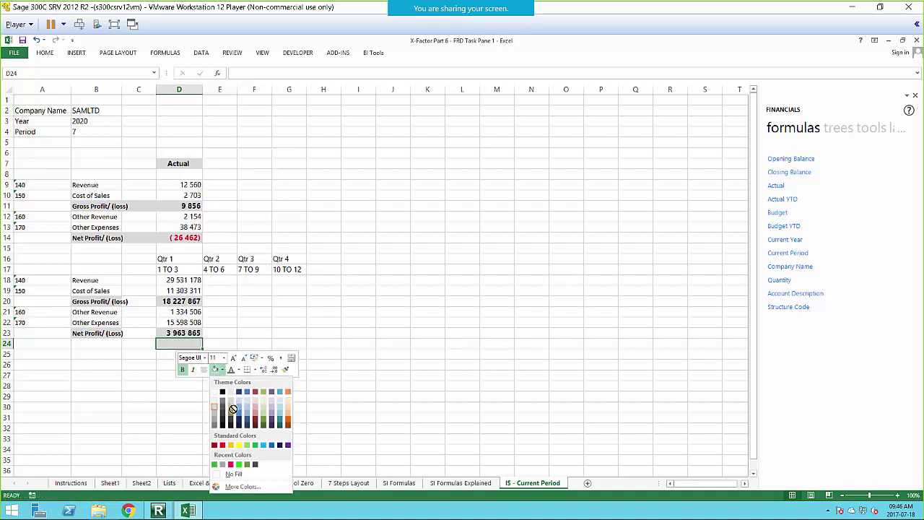
pyautogui.click(233, 473)
pyautogui.click(403, 319)
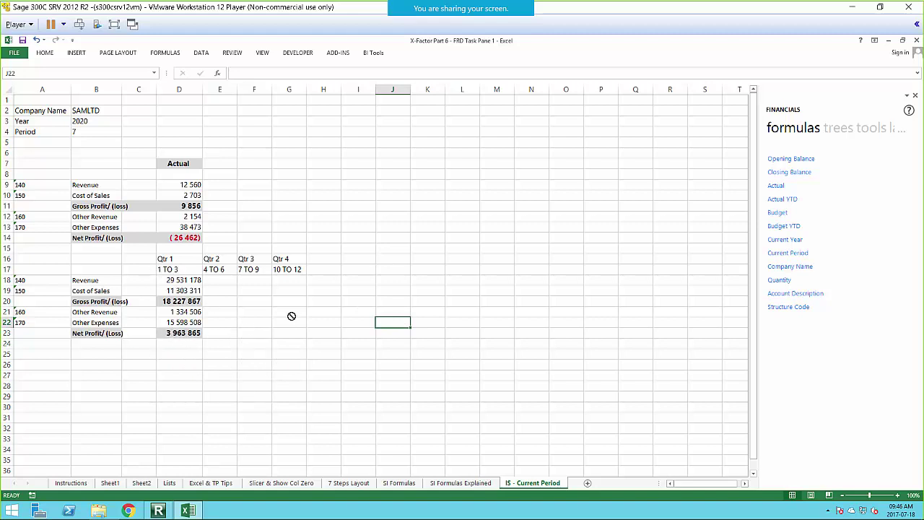
# Step: Fill the Qtr 1 formulas in D18:D23 across to Qtr 4 in column G and autofit column E
pyautogui.moveTo(186, 280); pyautogui.dragTo(198, 334)
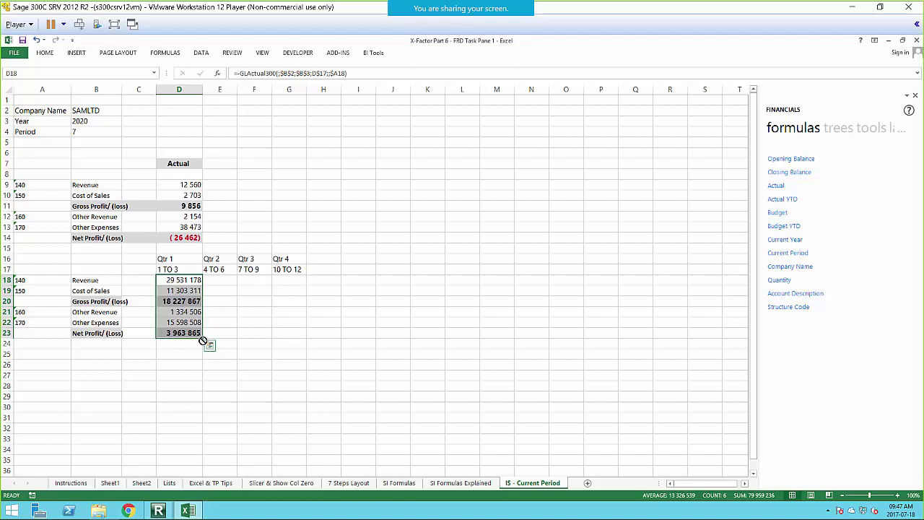
pyautogui.moveTo(203, 338); pyautogui.dragTo(296, 339)
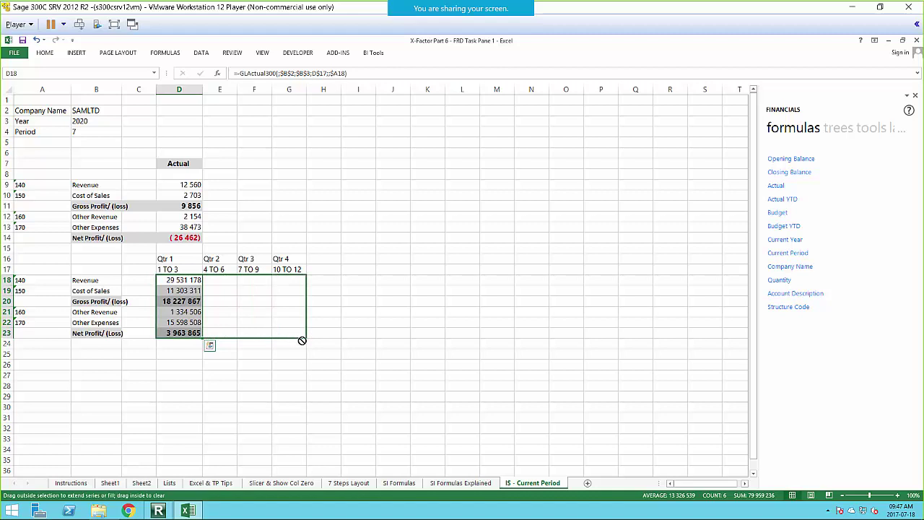
pyautogui.moveTo(302, 340); pyautogui.dragTo(303, 340)
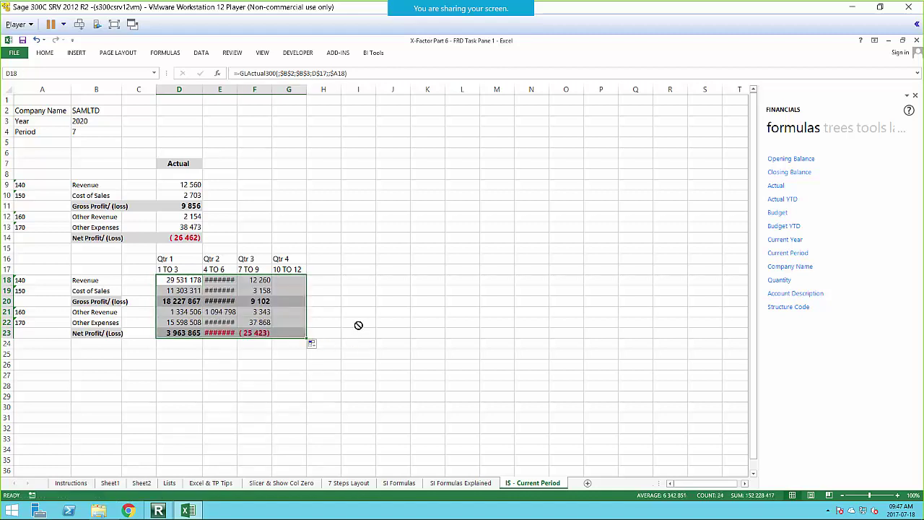
pyautogui.doubleClick(236, 91)
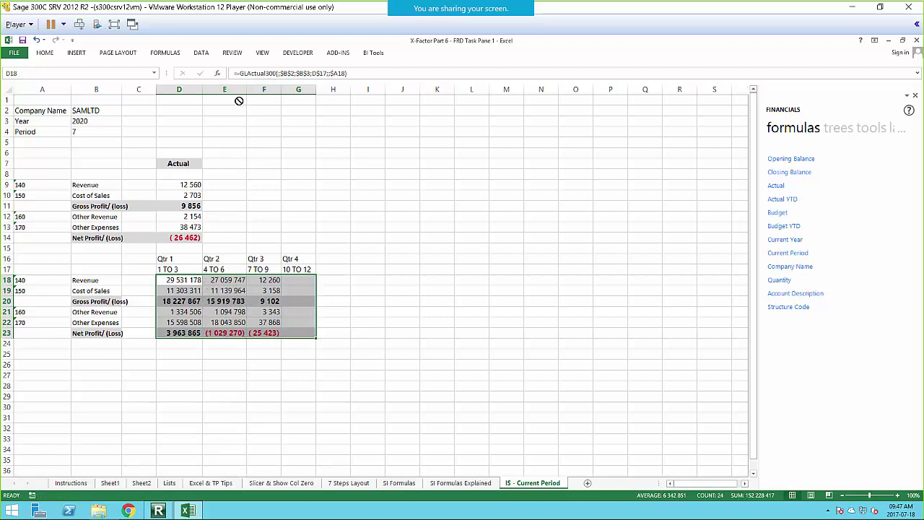
pyautogui.click(394, 368)
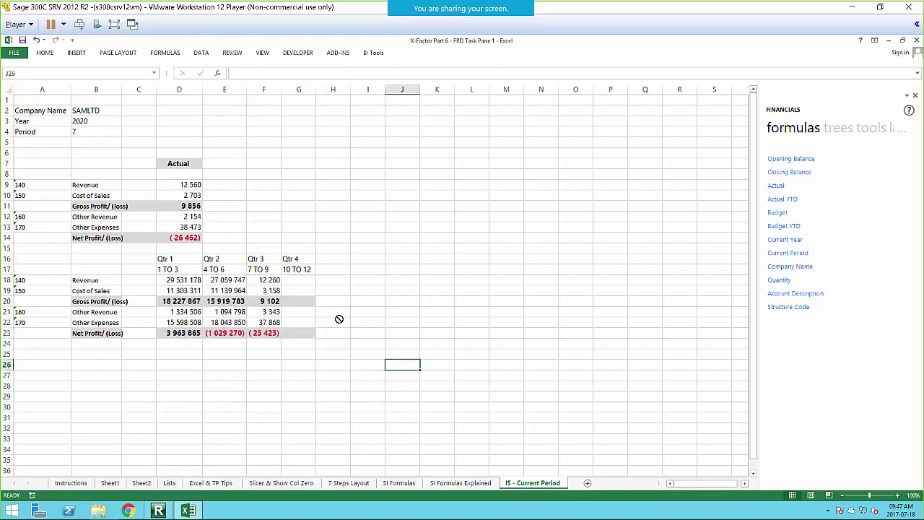
# Step: Inspect the Qtr 4 Revenue formula in G18 and its period reference without changing it
pyautogui.doubleClick(296, 282)
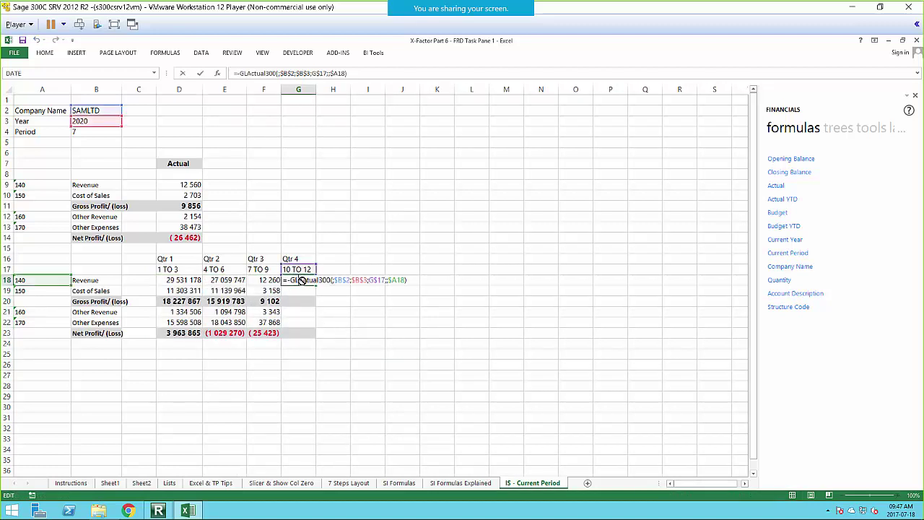
pyautogui.press('Return')
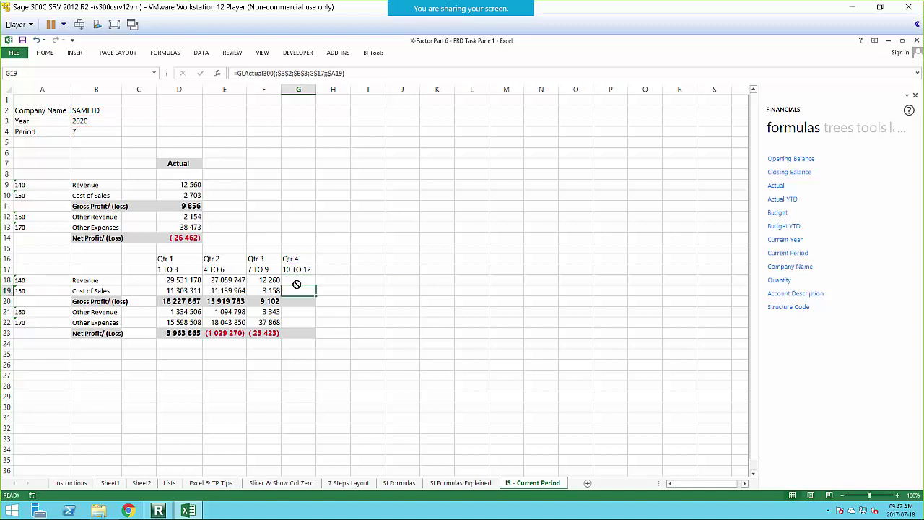
pyautogui.click(412, 398)
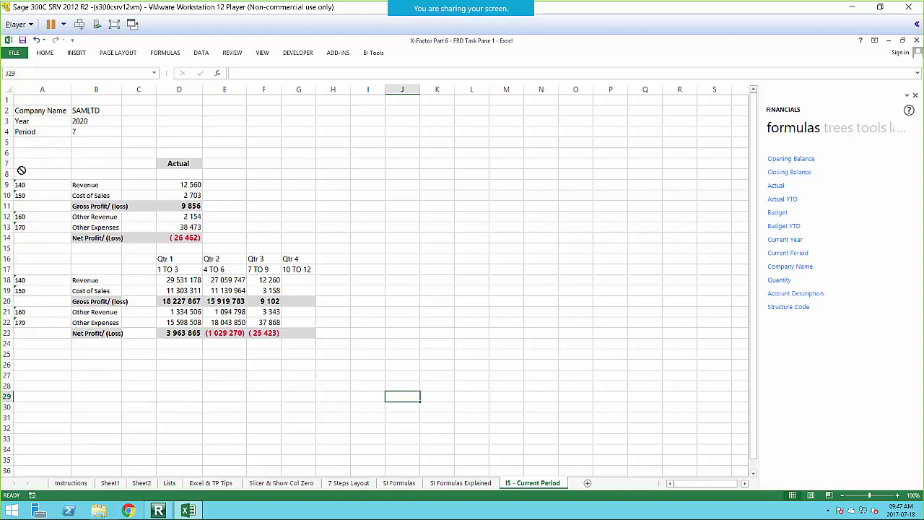
# Step: Copy the current-period Actual block in rows 7 to 14 and paste it starting at row 26
pyautogui.moveTo(6, 163); pyautogui.dragTo(4, 236)
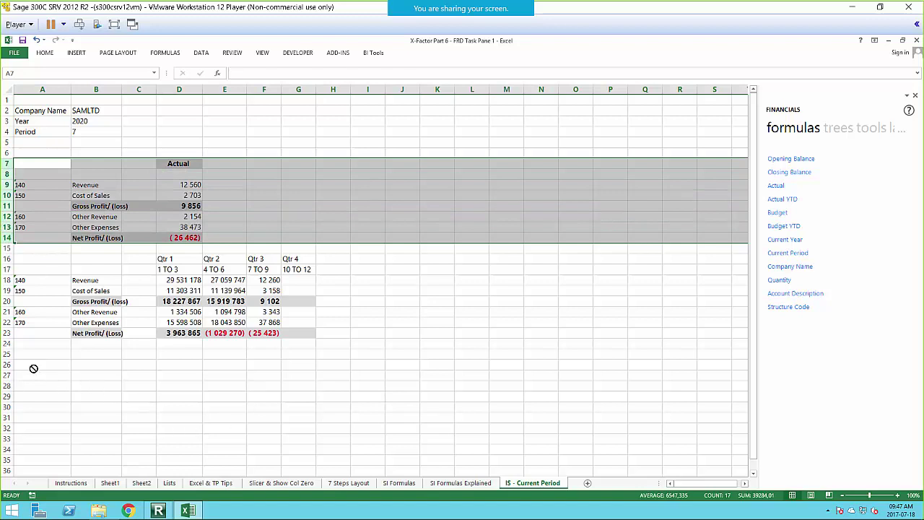
pyautogui.click(8, 365)
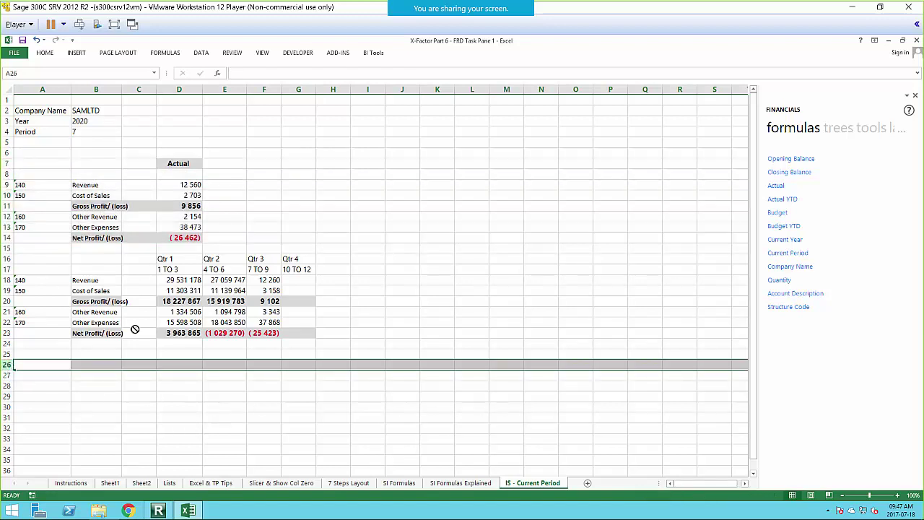
pyautogui.moveTo(13, 165); pyautogui.dragTo(10, 238)
pyautogui.rightClick(122, 210)
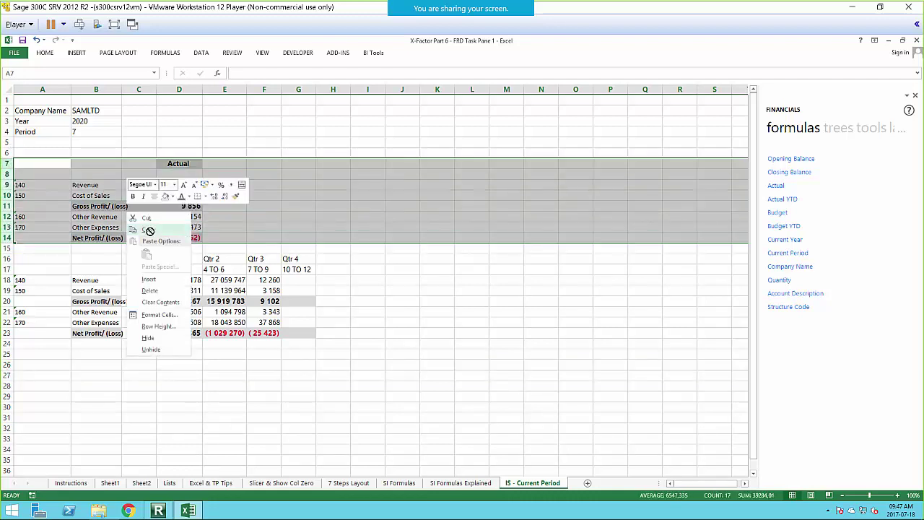
pyautogui.click(148, 230)
pyautogui.click(8, 366)
pyautogui.hotkey('ctrl', 'v')
pyautogui.click(391, 385)
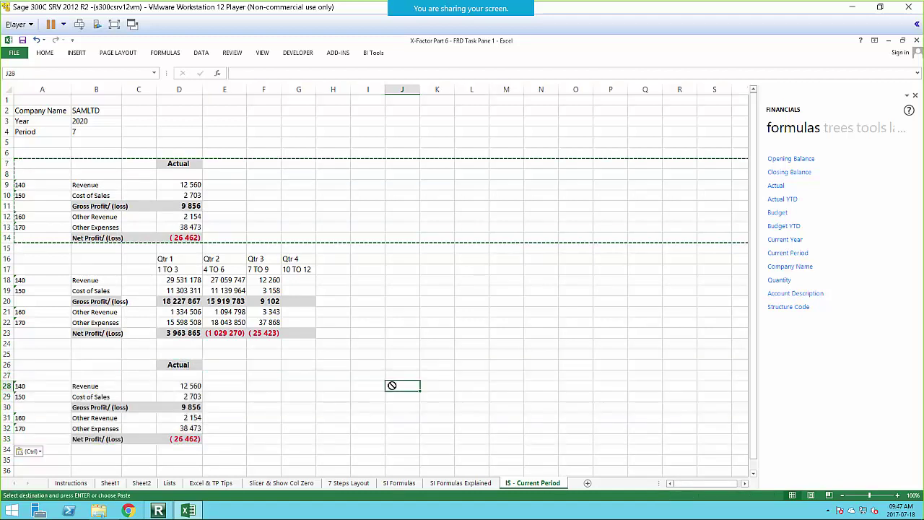
# Step: Enter period number 1 in D25 above the copied Actual heading
pyautogui.click(176, 353)
pyautogui.press('Escape')
pyautogui.write('1')
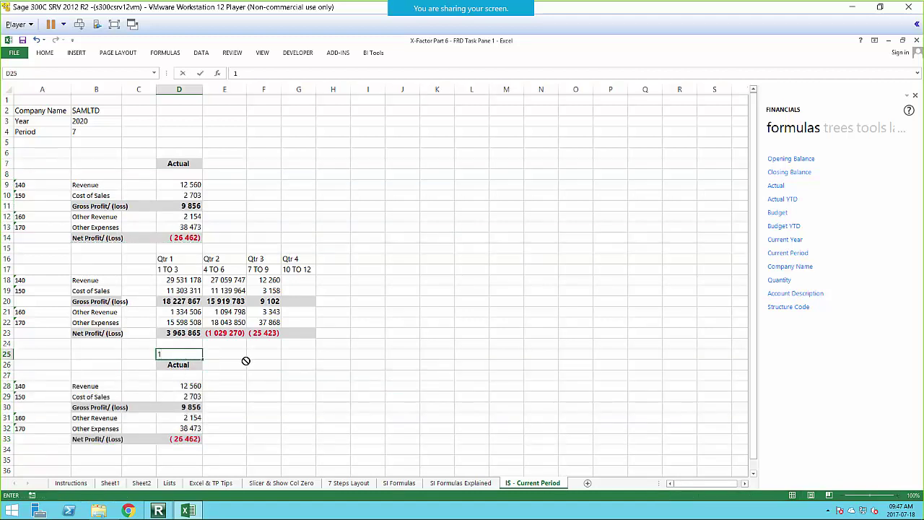
pyautogui.press('Tab')
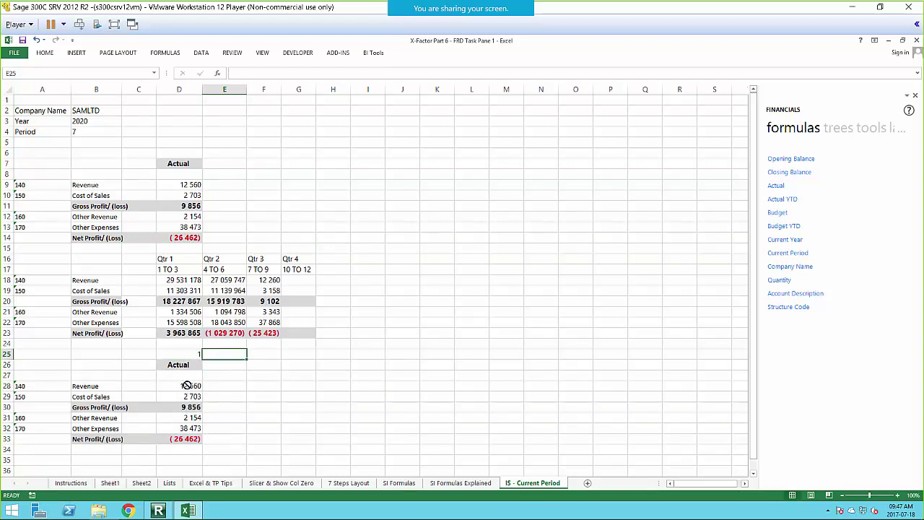
# Step: Repoint the period argument of the Revenue formula in D28 to D$25, locking only the row
pyautogui.click(182, 386)
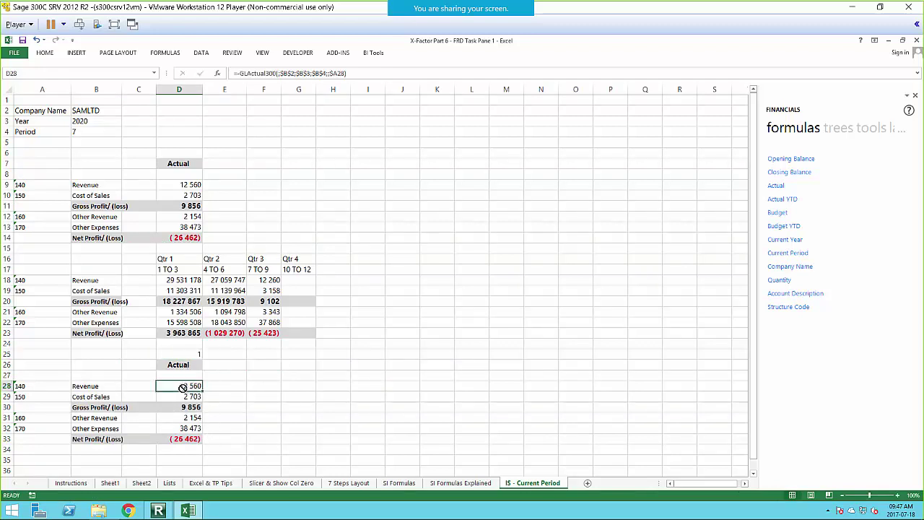
pyautogui.doubleClick(183, 387)
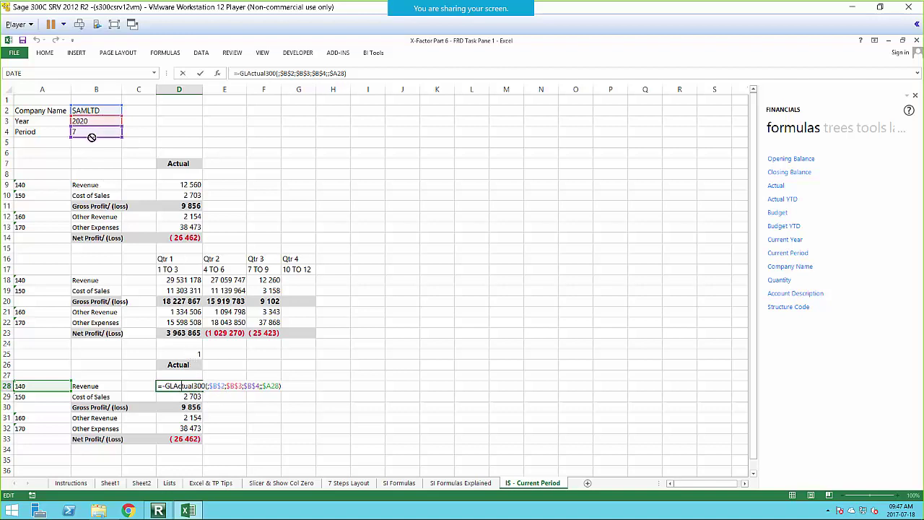
pyautogui.moveTo(96, 139); pyautogui.dragTo(183, 353)
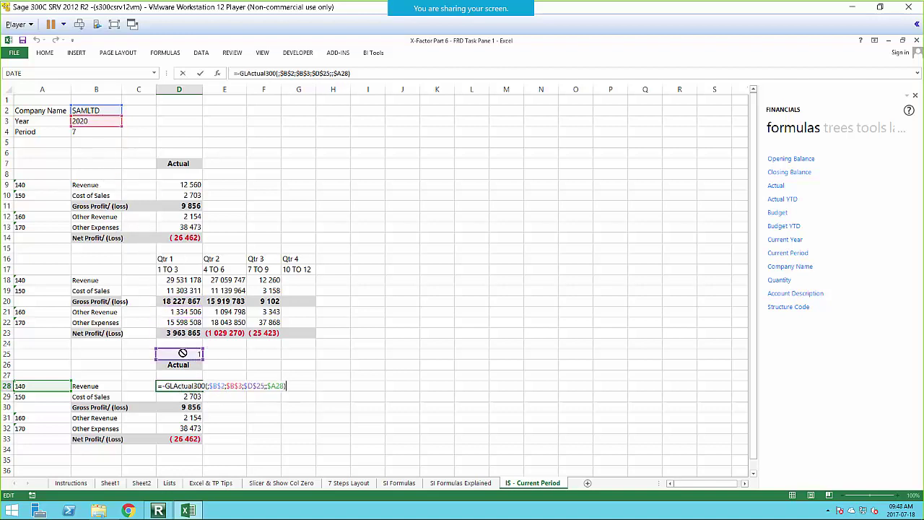
pyautogui.click(257, 385)
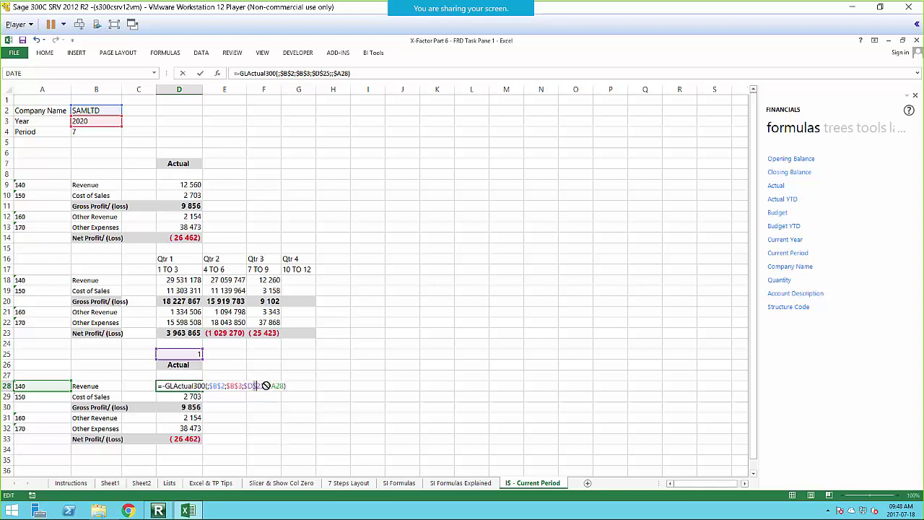
pyautogui.press('F4')
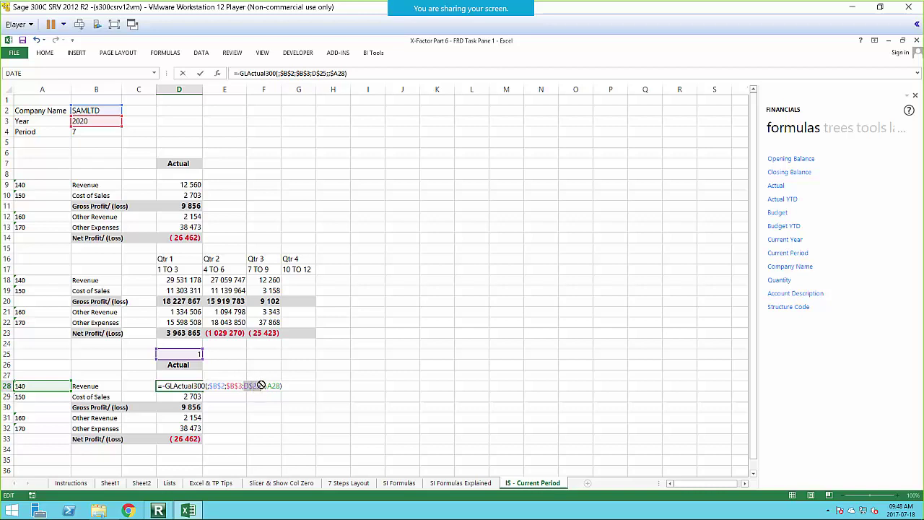
pyautogui.press('Return')
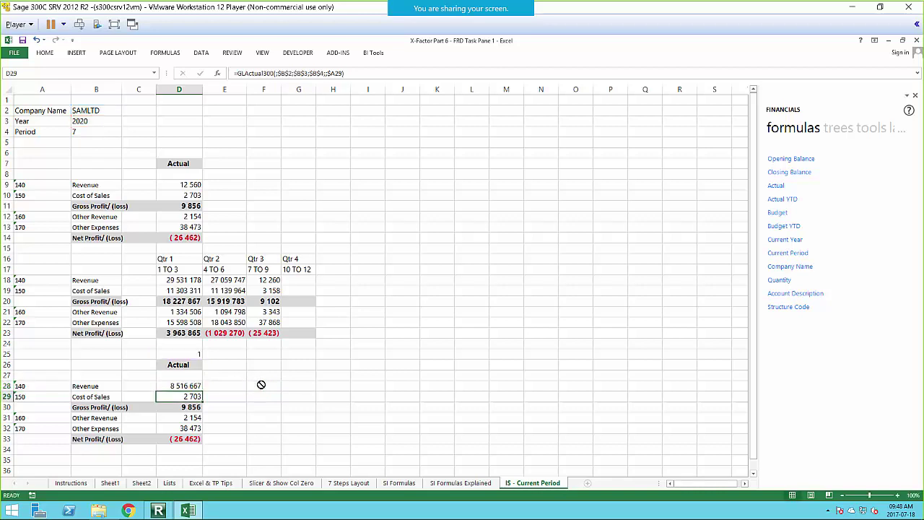
# Step: Change the period argument of the Cost of Sales formula in D29 to D$25
pyautogui.doubleClick(187, 397)
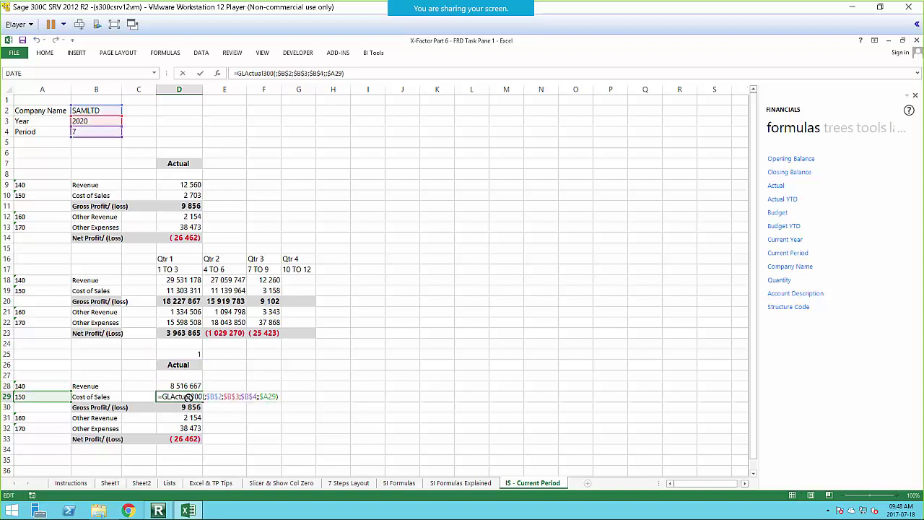
pyautogui.moveTo(105, 134); pyautogui.dragTo(176, 354)
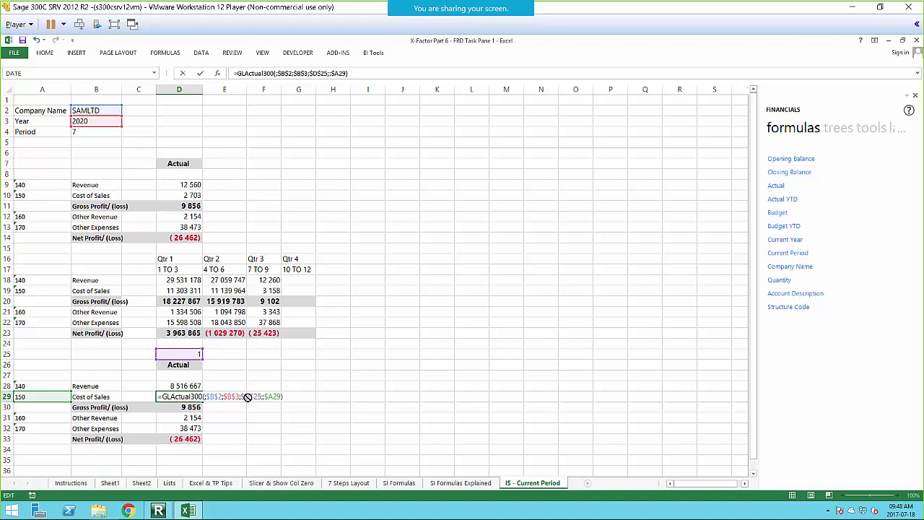
pyautogui.press('F4')
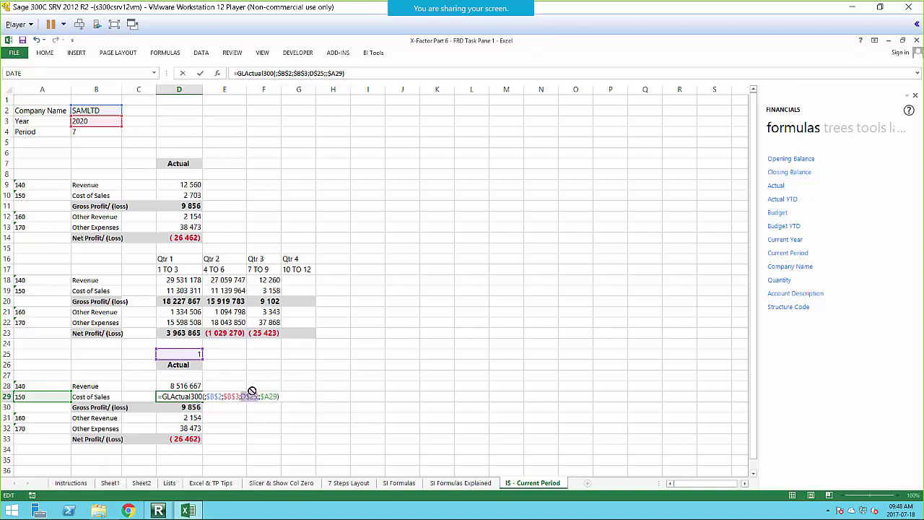
pyautogui.press('Return')
# Step: Copy D28:D29 and paste only the formulas onto Other Revenue and Other Expenses in D31:D32
pyautogui.moveTo(181, 388); pyautogui.dragTo(177, 397)
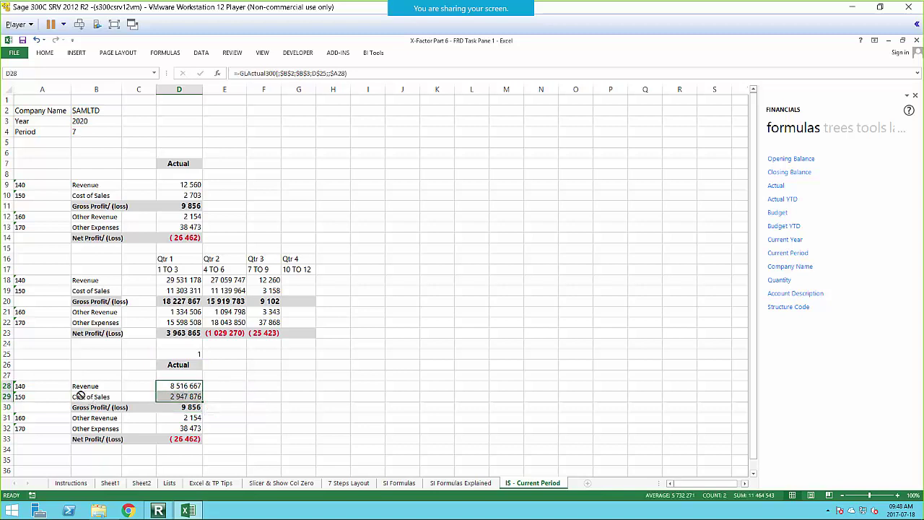
pyautogui.rightClick(169, 392)
pyautogui.click(210, 204)
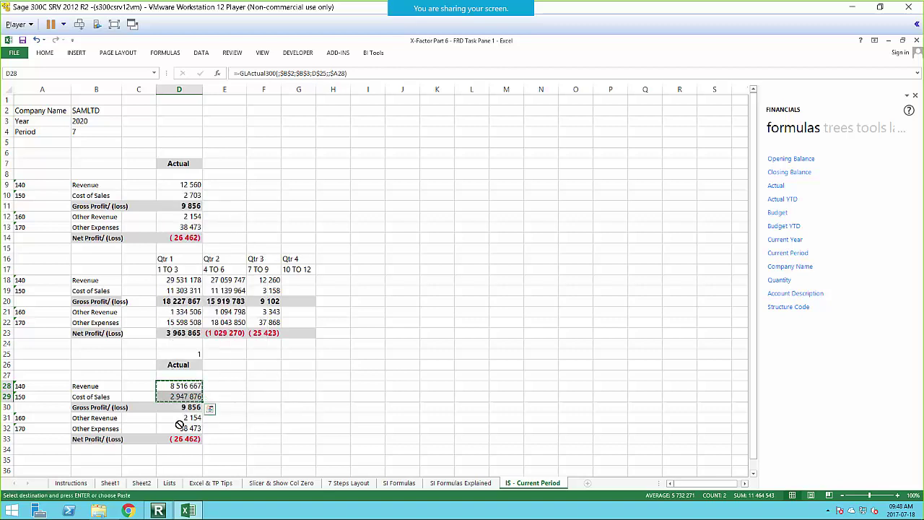
pyautogui.click(181, 418)
pyautogui.rightClick(182, 418)
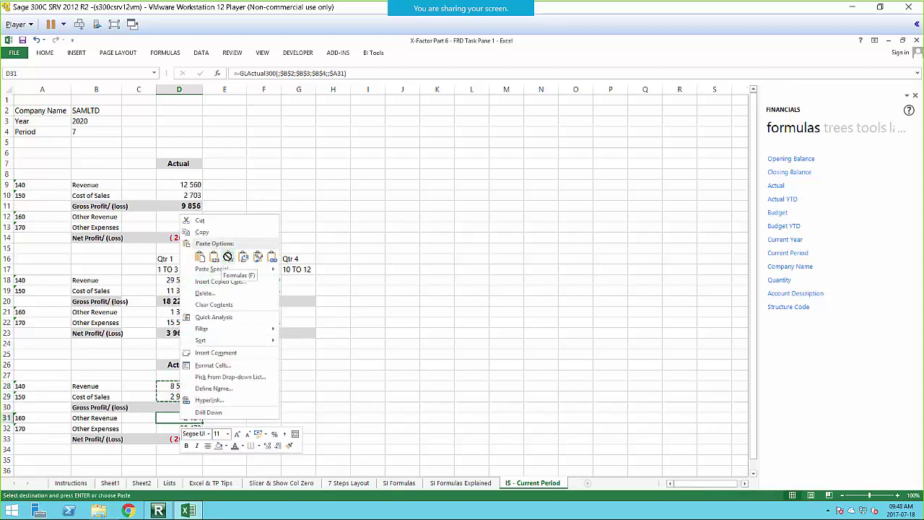
pyautogui.click(229, 257)
pyautogui.click(274, 418)
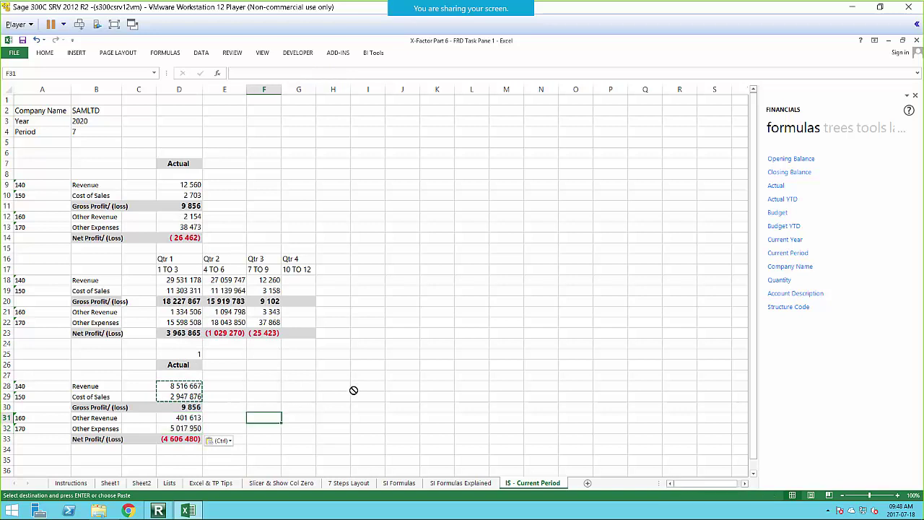
# Step: Inspect the cell references in the Other Revenue and Other Expenses formulas in D31 and D32 without changing them
pyautogui.click(179, 418)
pyautogui.doubleClick(180, 417)
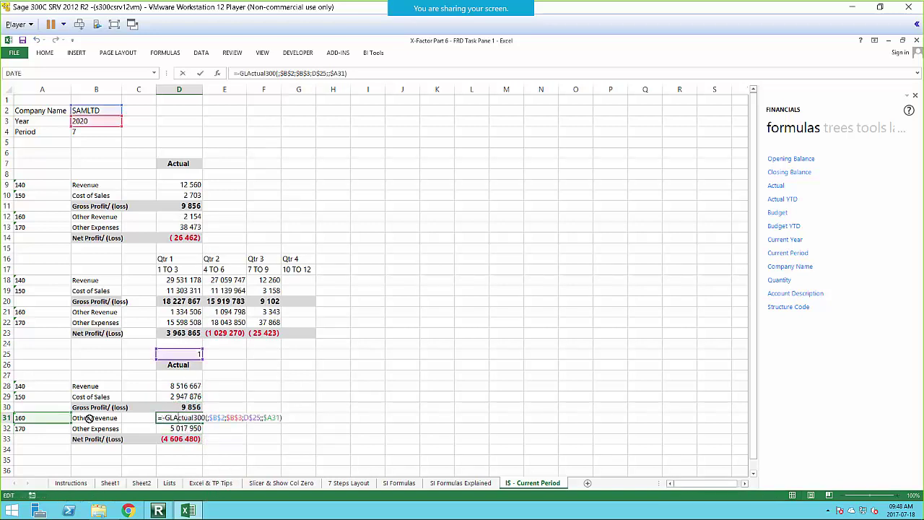
pyautogui.press('Return')
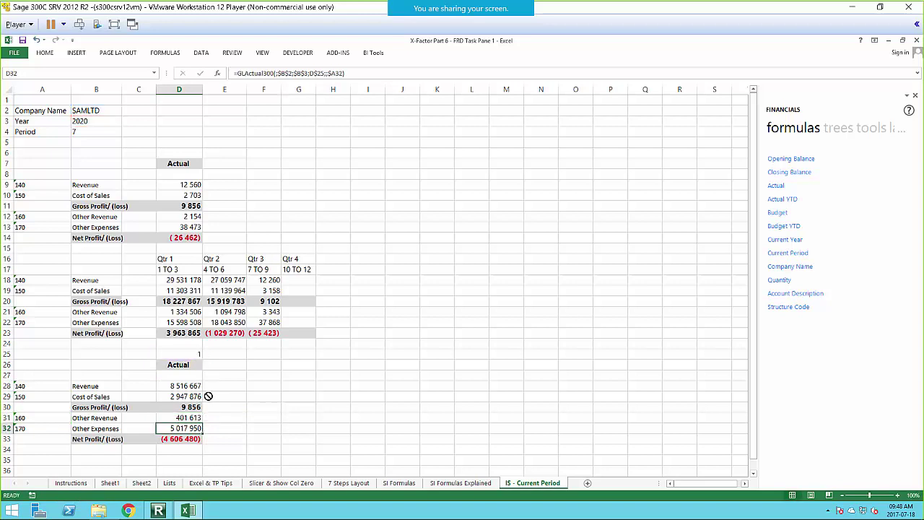
pyautogui.doubleClick(182, 428)
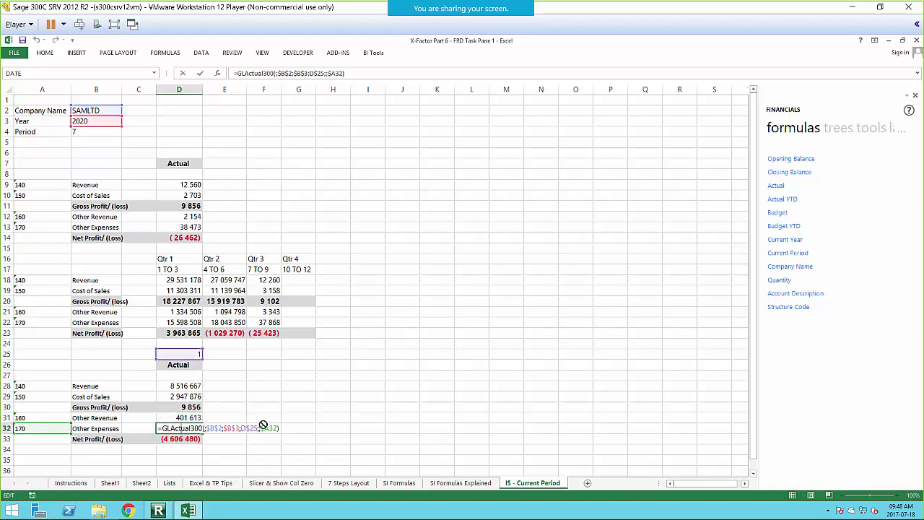
pyautogui.press('Return')
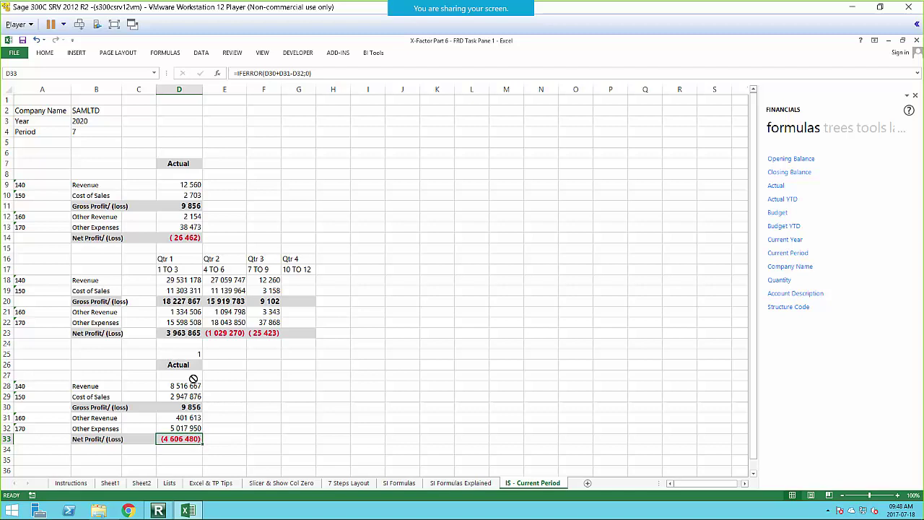
# Step: Fill D25:D33 across to column O as periods 1 to 12 and autofit columns E to I
pyautogui.moveTo(186, 354); pyautogui.dragTo(586, 453)
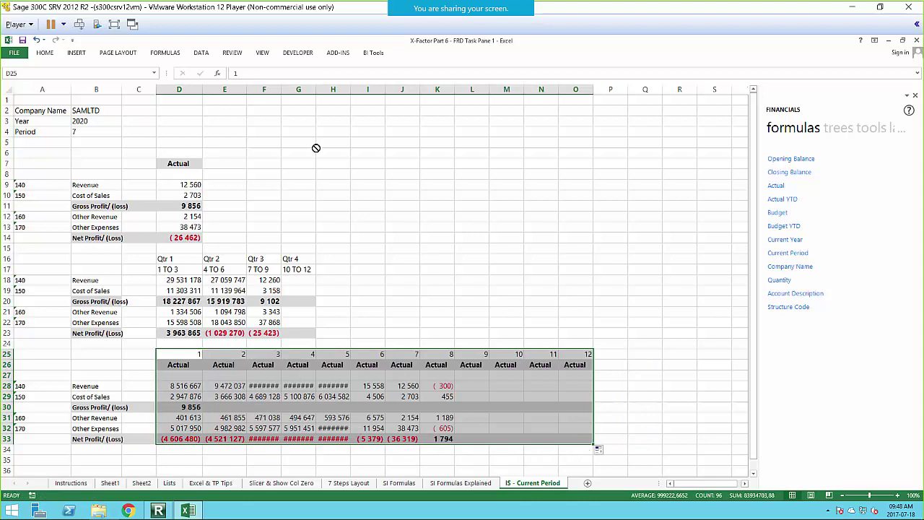
pyautogui.moveTo(233, 89); pyautogui.dragTo(385, 96)
pyautogui.doubleClick(384, 96)
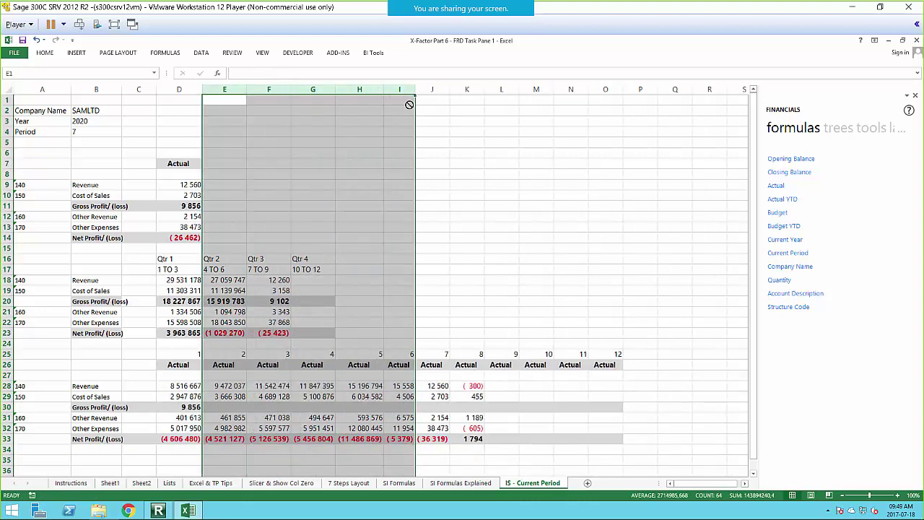
pyautogui.click(535, 290)
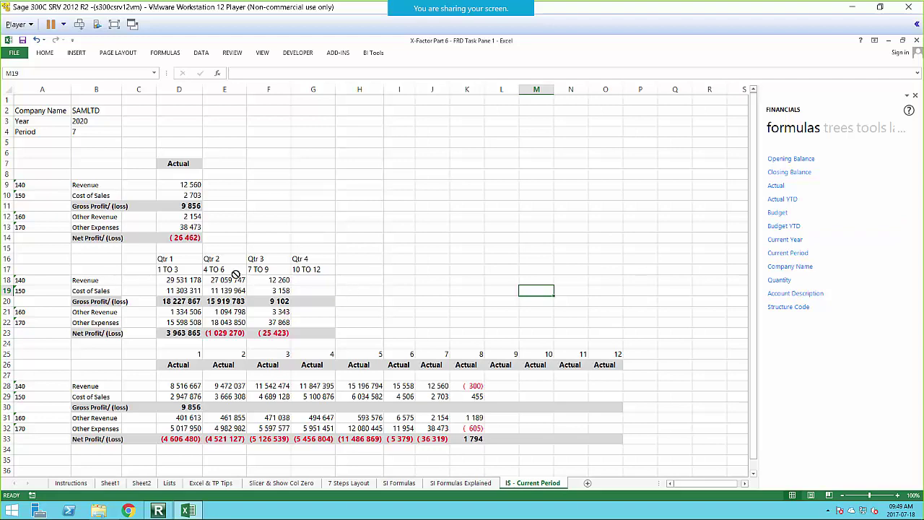
# Step: Drill down into the period 1 Revenue amount in D28 and return to the IS - Current Period sheet
pyautogui.rightClick(185, 388)
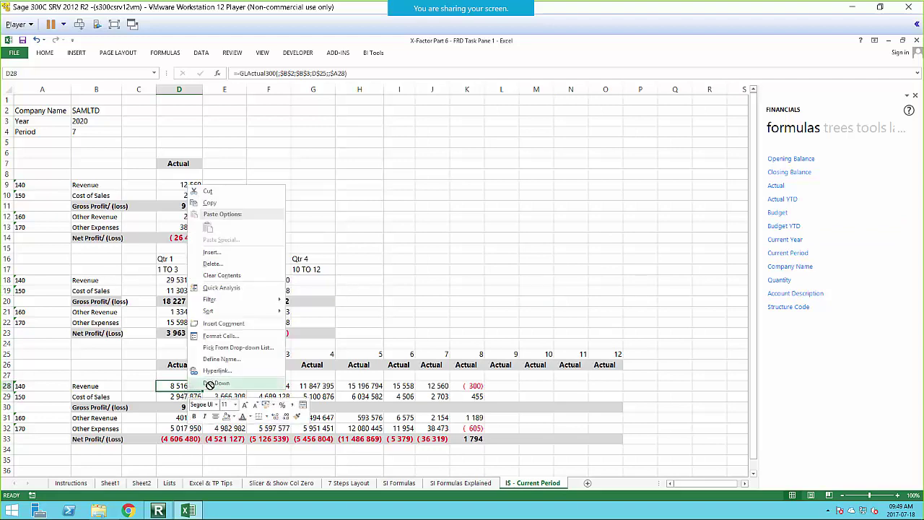
pyautogui.click(209, 384)
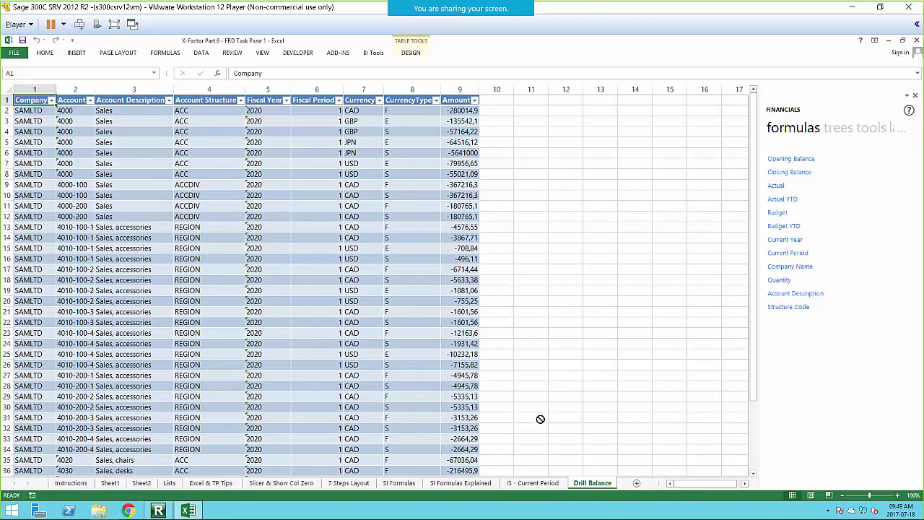
pyautogui.click(535, 483)
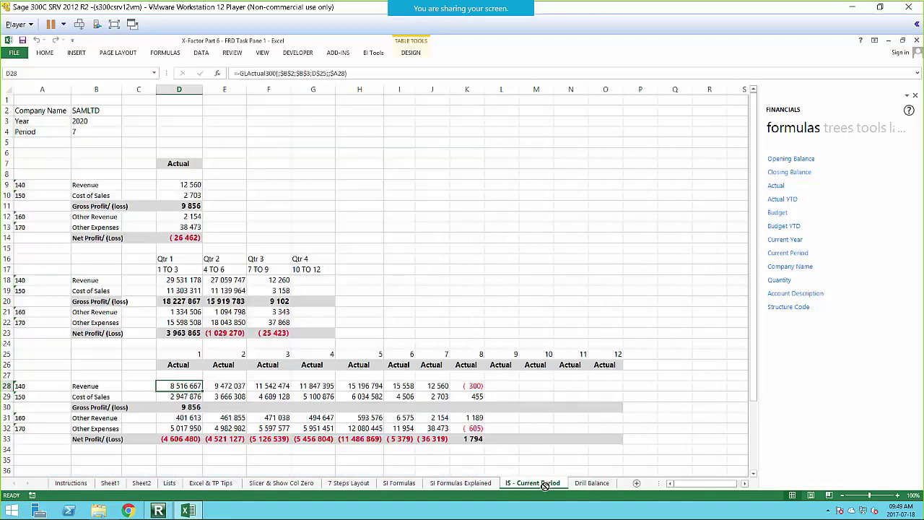
# Step: Copy the current-period Actual block in rows 7 to 14 and paste it starting at row 35, below the monthly block
pyautogui.scroll(-2, 532, 230)
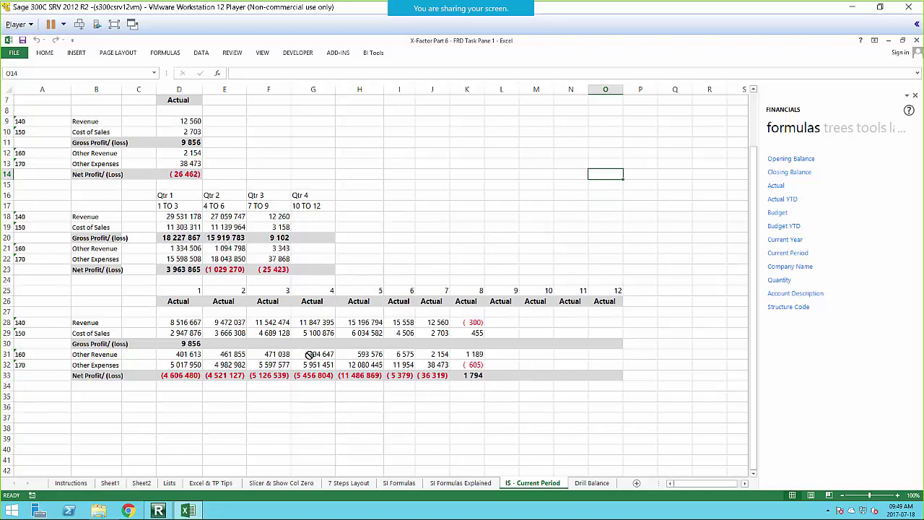
pyautogui.scroll(2, 358, 268)
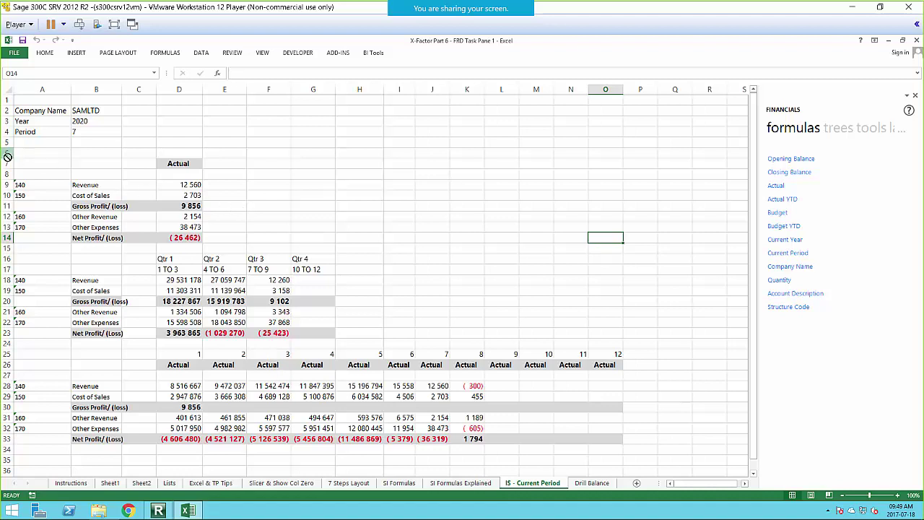
pyautogui.moveTo(6, 163); pyautogui.dragTo(3, 238)
pyautogui.rightClick(120, 218)
pyautogui.click(141, 238)
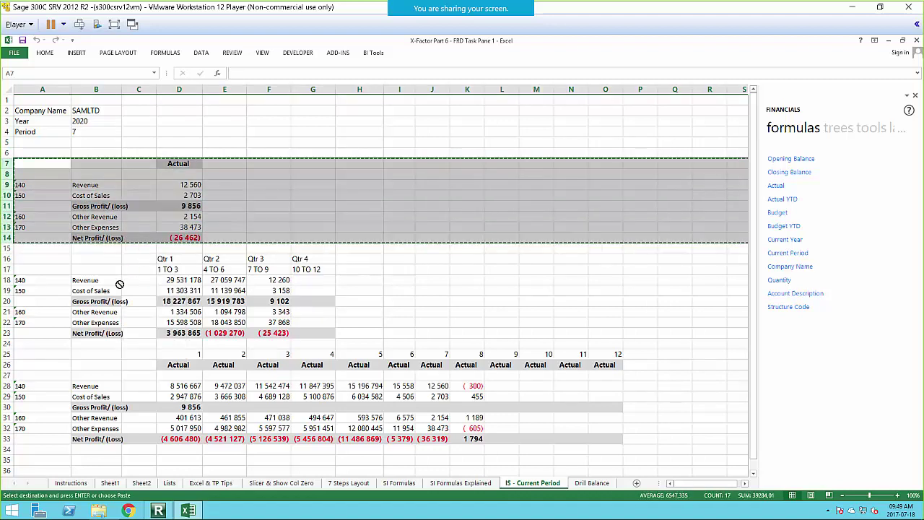
pyautogui.scroll(-4, 11, 336)
pyautogui.click(7, 334)
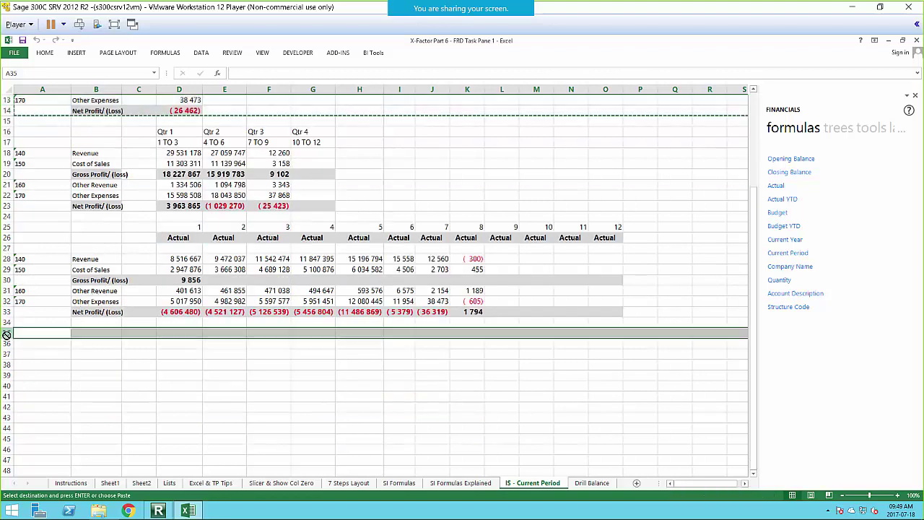
pyautogui.rightClick(7, 333)
pyautogui.click(29, 377)
pyautogui.click(316, 387)
pyautogui.scroll(1, 271, 387)
pyautogui.scroll(-1, 246, 392)
pyautogui.scroll(1, 246, 392)
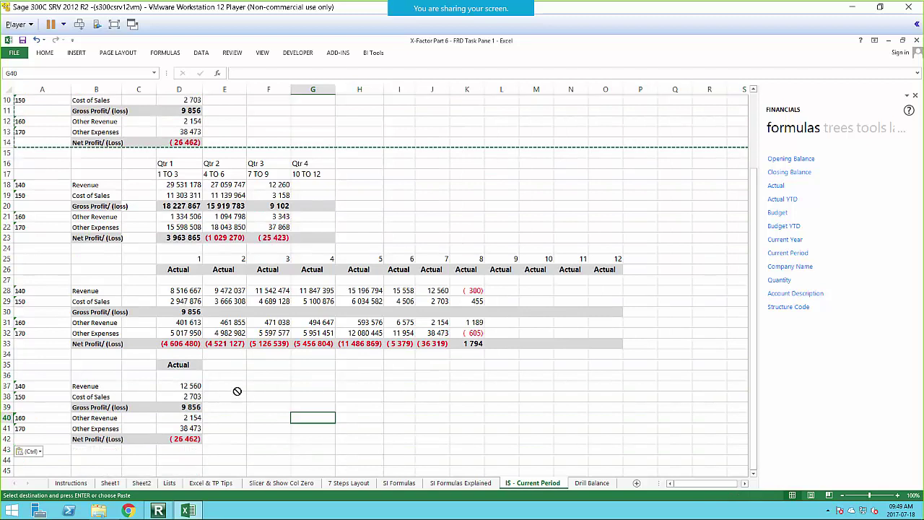
pyautogui.click(220, 364)
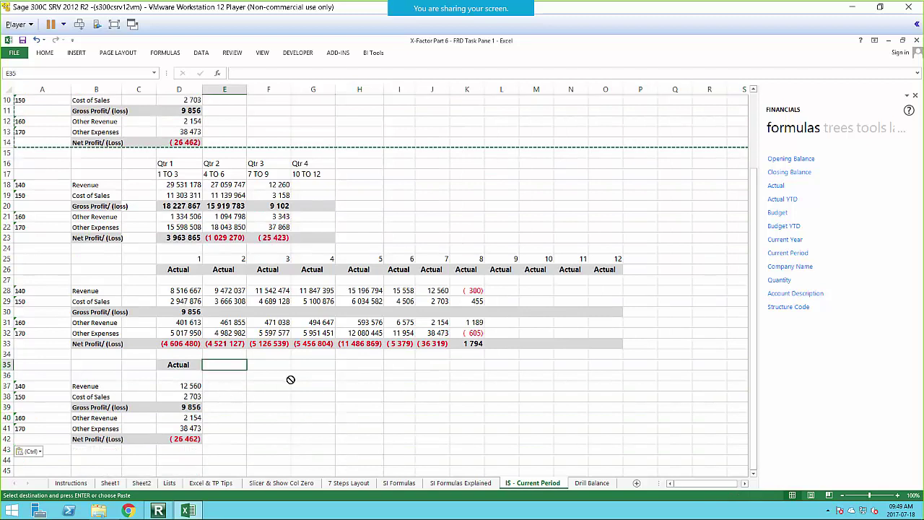
# Step: Copy the Actual heading from D35 into E35 and rename the copy Budget
pyautogui.click(193, 365)
pyautogui.moveTo(202, 371); pyautogui.dragTo(243, 364)
pyautogui.click(218, 365)
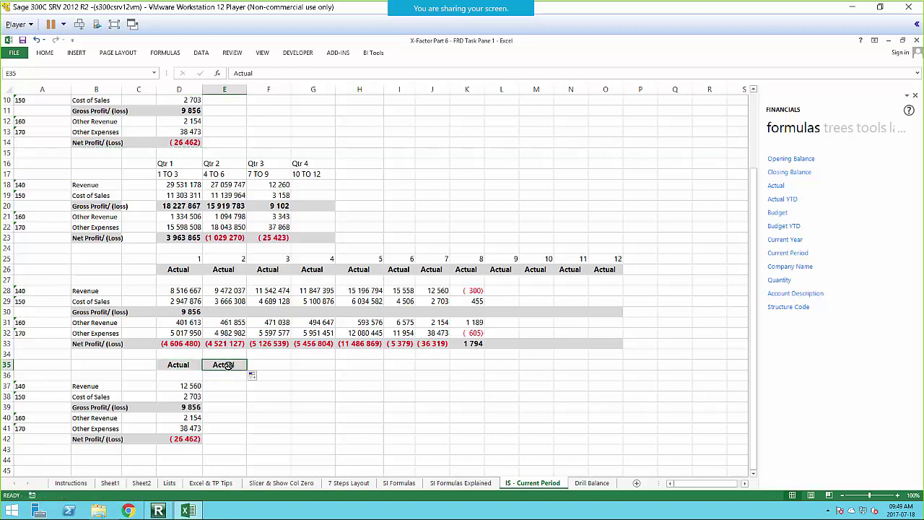
pyautogui.write('Bu')
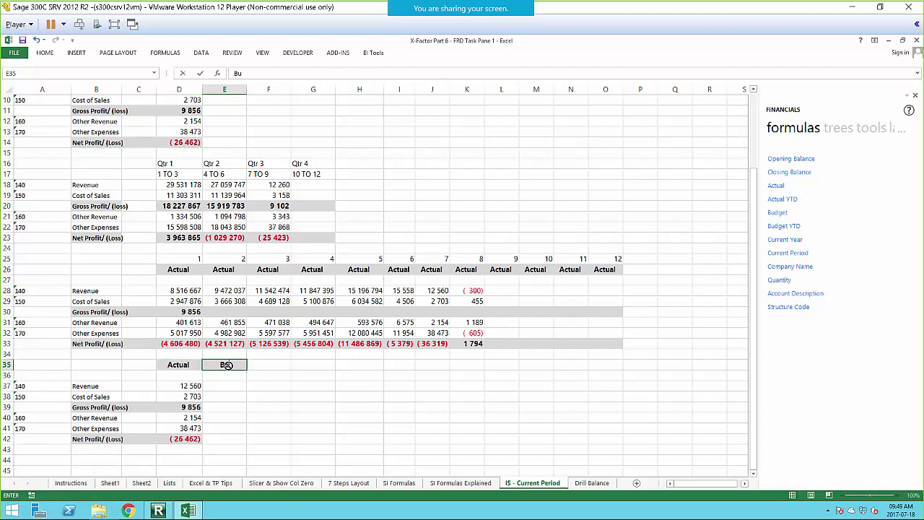
pyautogui.write('fdget')
pyautogui.click(363, 377)
# Step: Add a Budget parameter below Period, with the label in A5 and the text value 01 in B5
pyautogui.scroll(3, 328, 346)
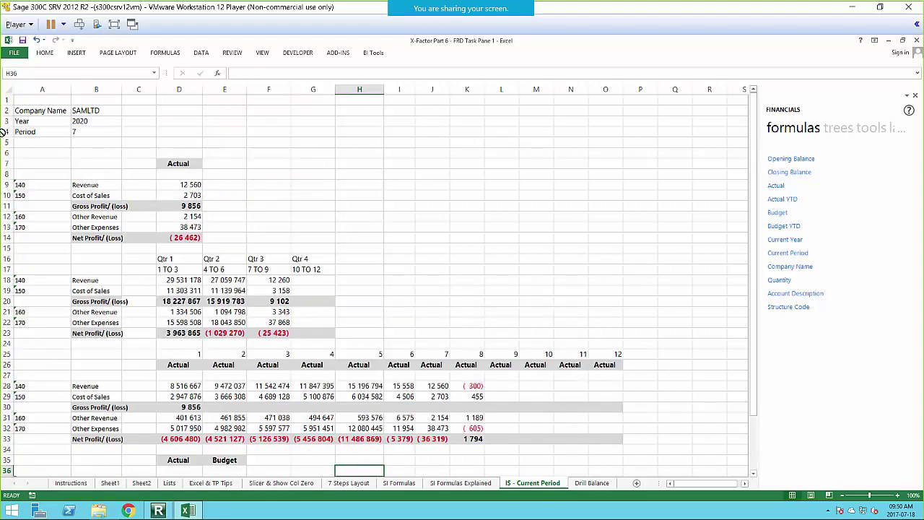
pyautogui.click(39, 139)
pyautogui.write('Budget')
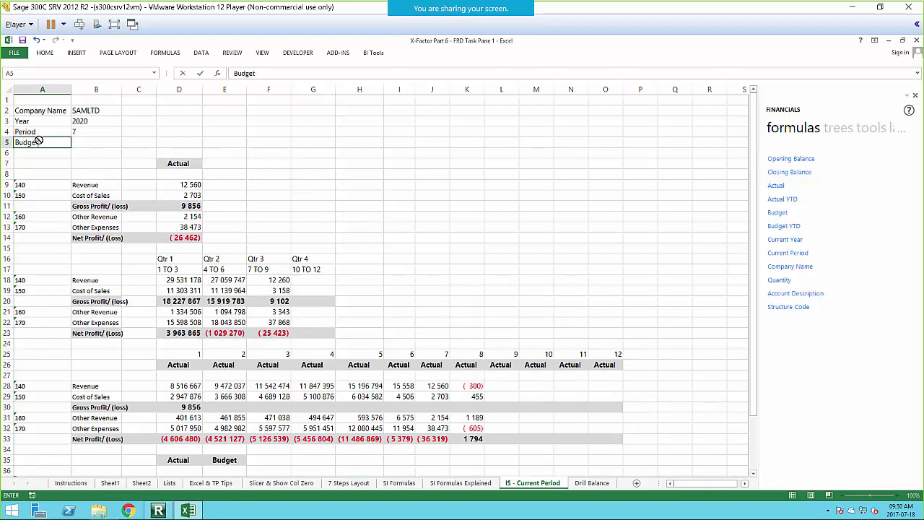
pyautogui.press('Tab')
pyautogui.write("'")
pyautogui.click(232, 131)
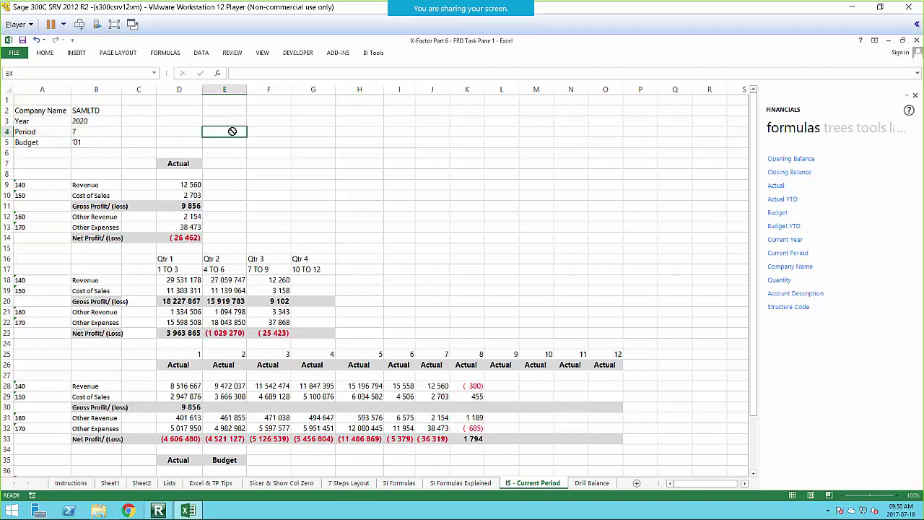
# Step: Hide the current-period block in rows 7 to 14 and the quarterly block in rows 16 to 23
pyautogui.scroll(-2, 326, 239)
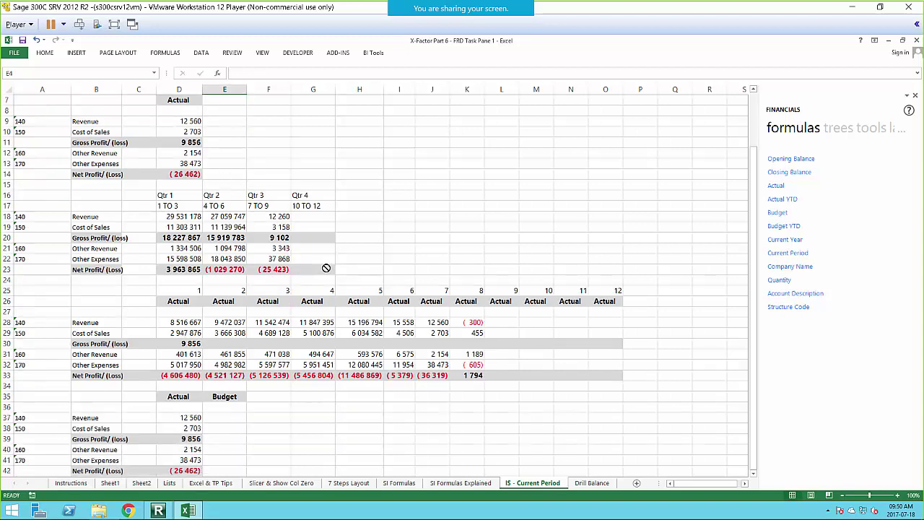
pyautogui.scroll(2, 258, 367)
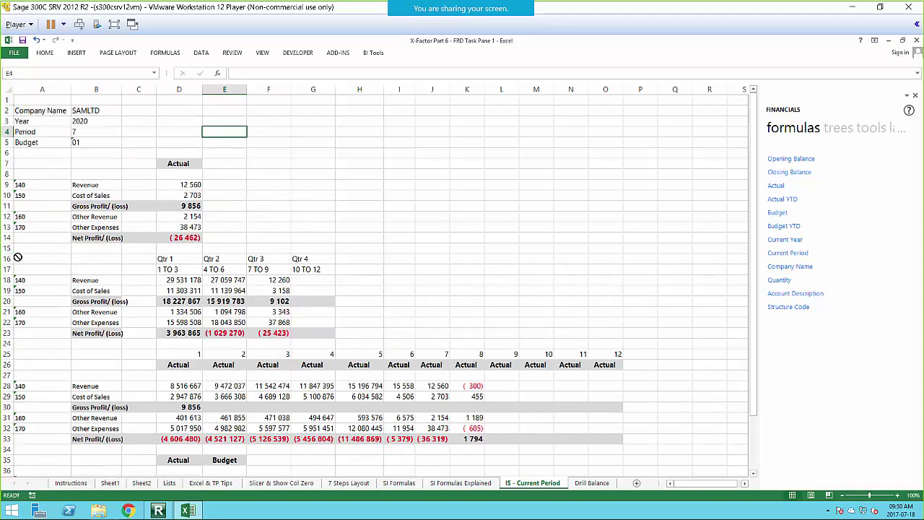
pyautogui.moveTo(5, 163); pyautogui.dragTo(5, 237)
pyautogui.rightClick(392, 208)
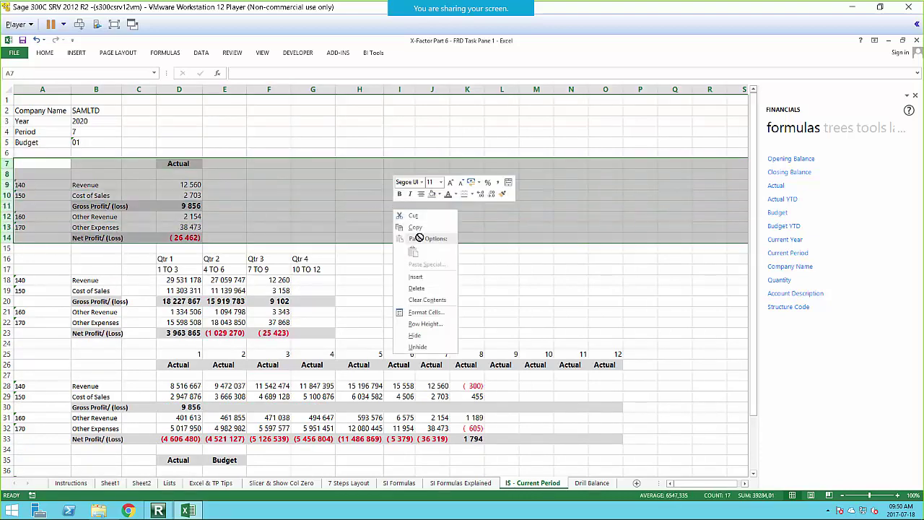
pyautogui.click(419, 336)
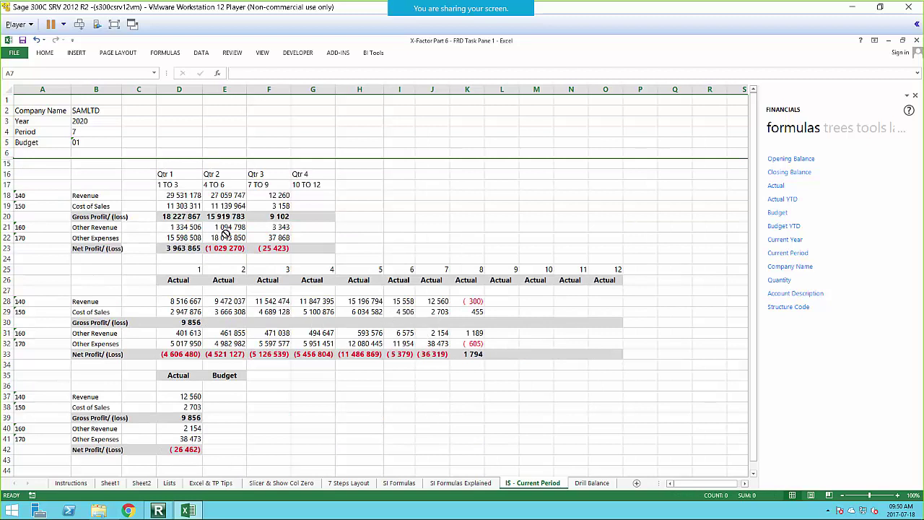
pyautogui.click(7, 185)
pyautogui.moveTo(9, 175); pyautogui.dragTo(7, 248)
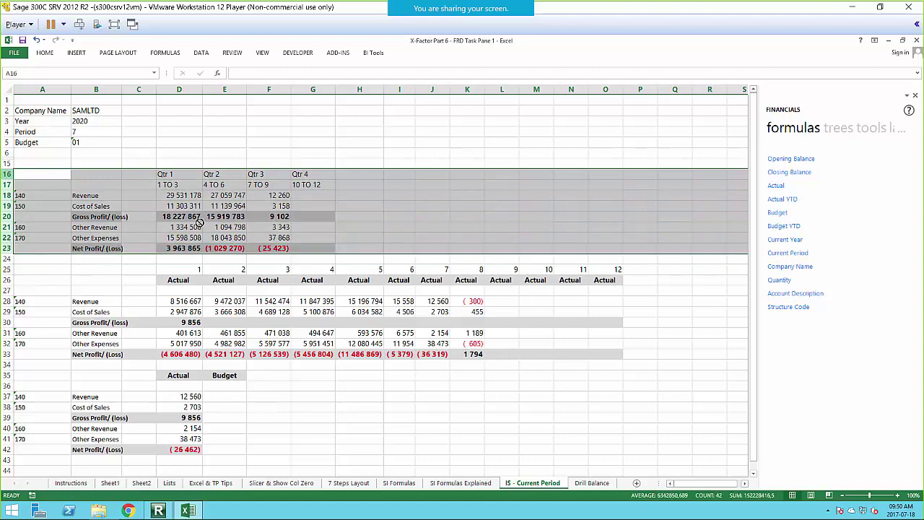
pyautogui.rightClick(416, 215)
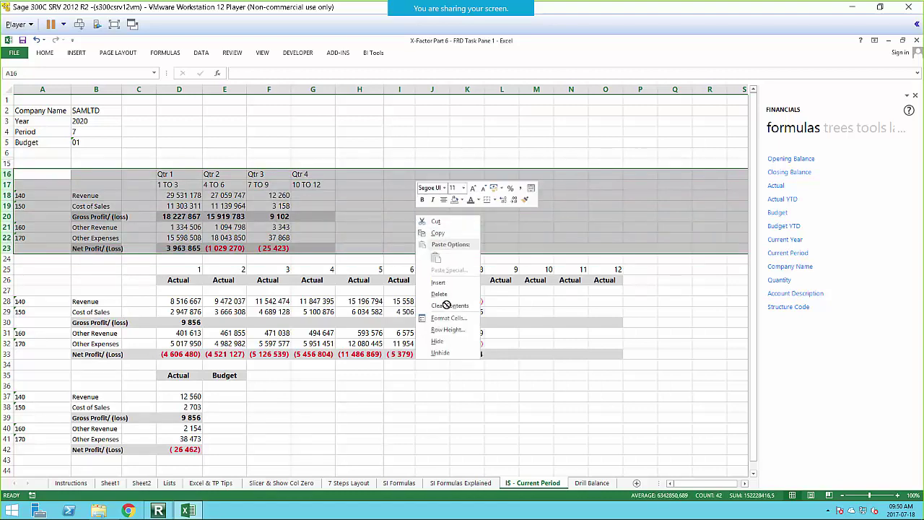
pyautogui.click(437, 341)
pyautogui.click(396, 323)
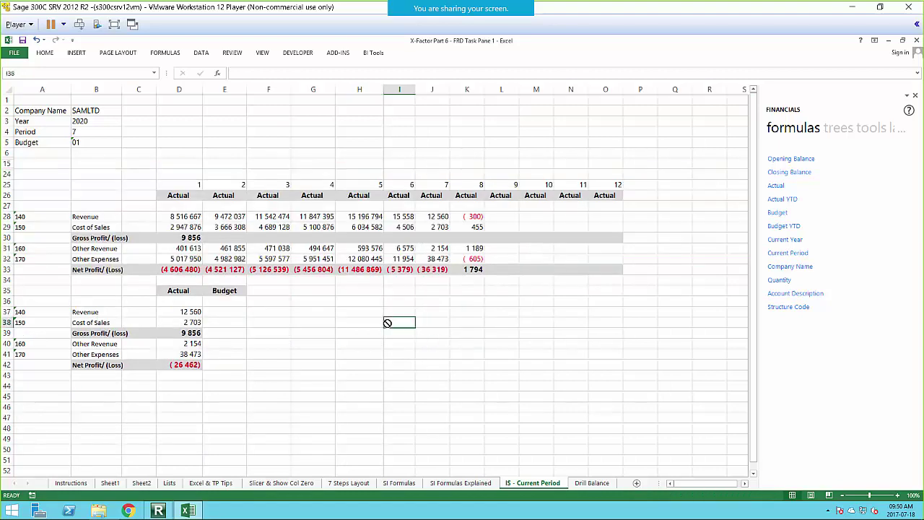
# Step: Insert the Budget task pane formula into Revenue cell E37 and set its Company argument to $B$2
pyautogui.click(218, 314)
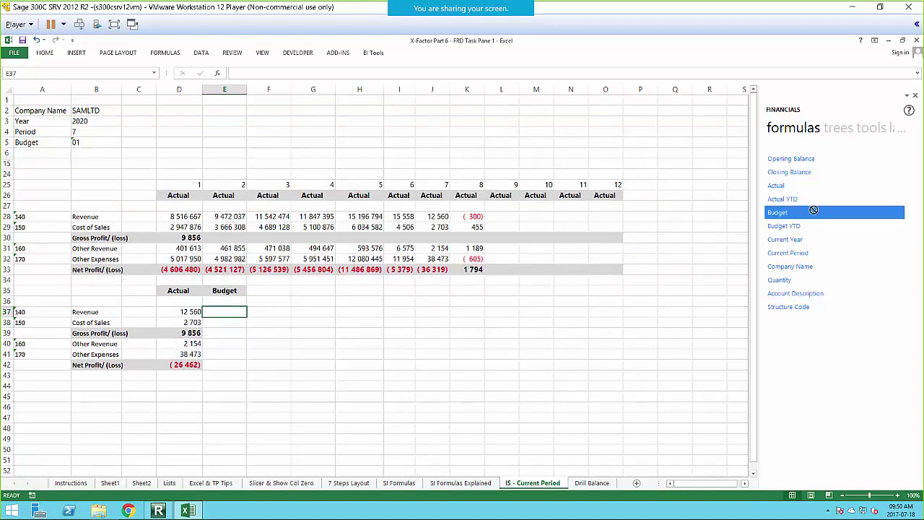
pyautogui.moveTo(781, 215); pyautogui.dragTo(220, 313)
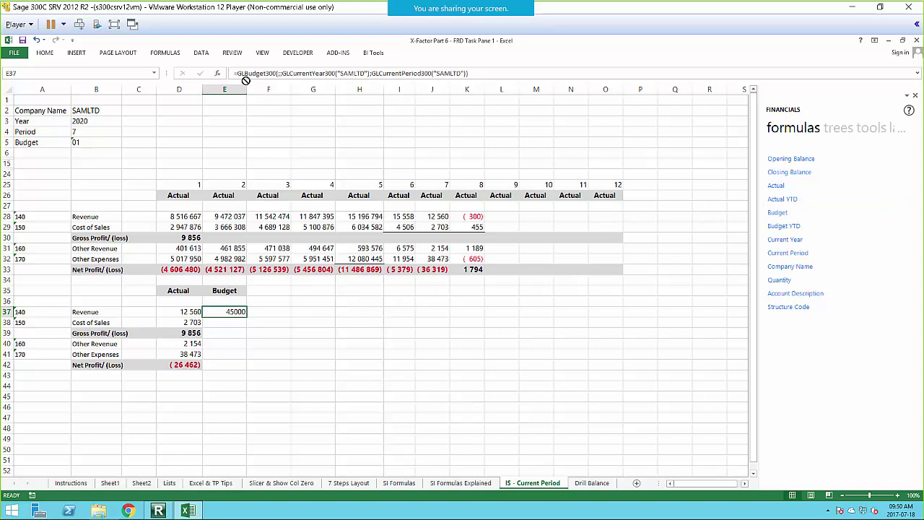
pyautogui.click(217, 73)
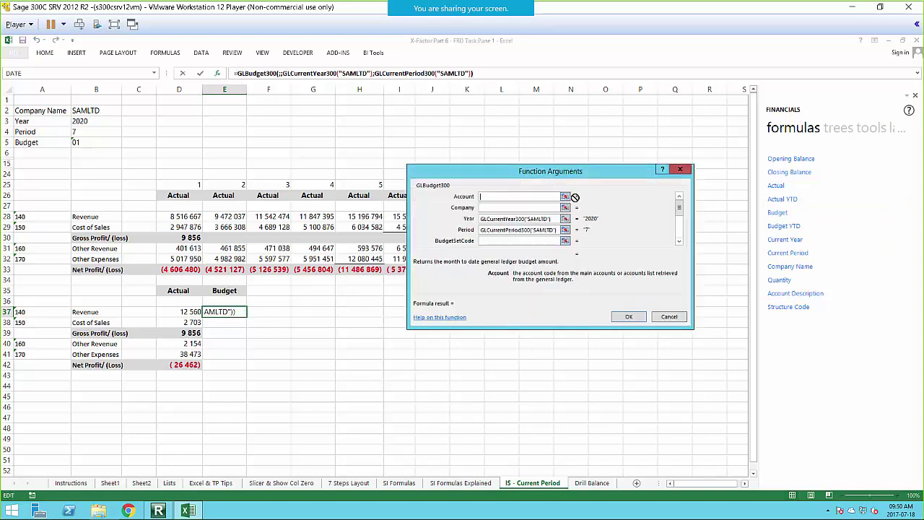
pyautogui.click(564, 207)
pyautogui.click(87, 111)
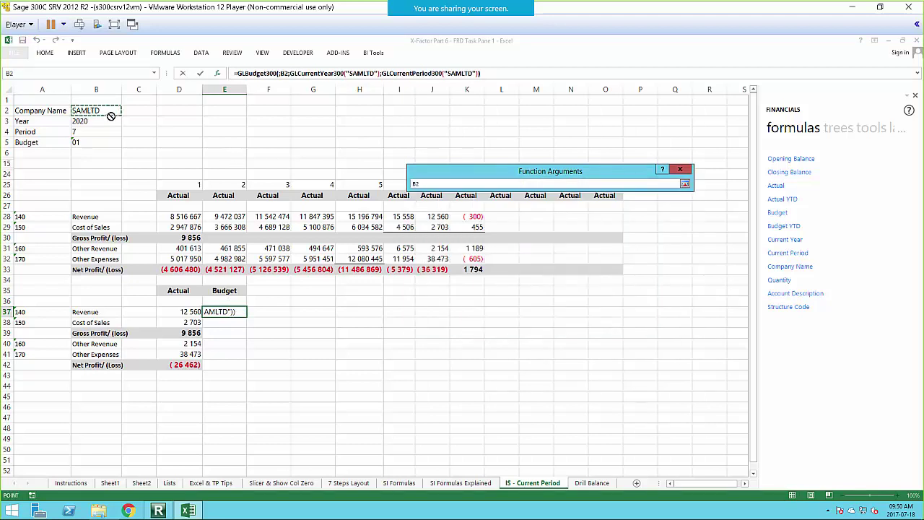
pyautogui.press('F4')
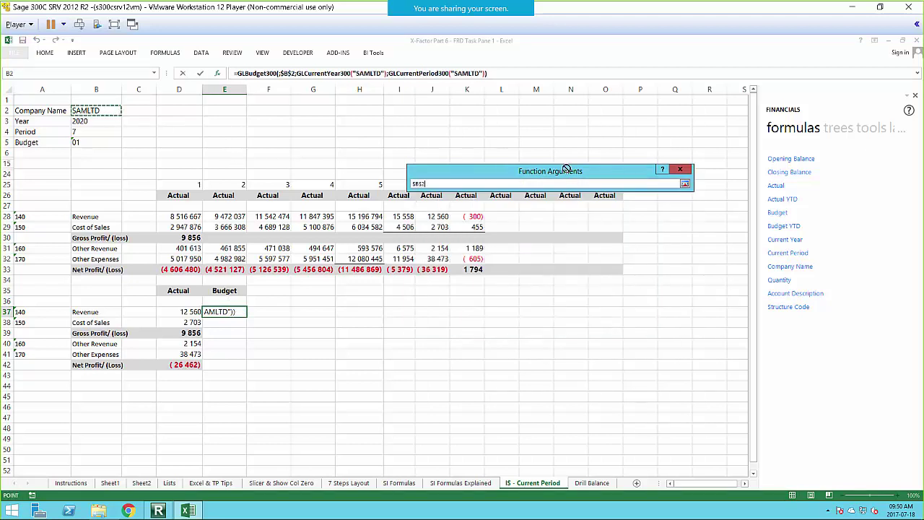
pyautogui.click(687, 183)
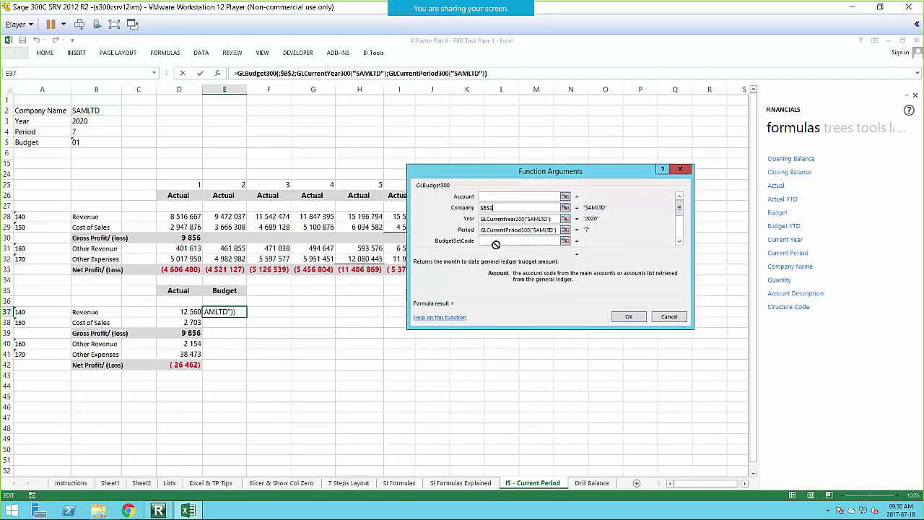
# Step: Set the Budget formula's Year to $B$3, Period to $B$4 and BudgetSetCode to $B$5
pyautogui.click(565, 218)
pyautogui.click(81, 122)
pyautogui.press('F4')
pyautogui.click(684, 184)
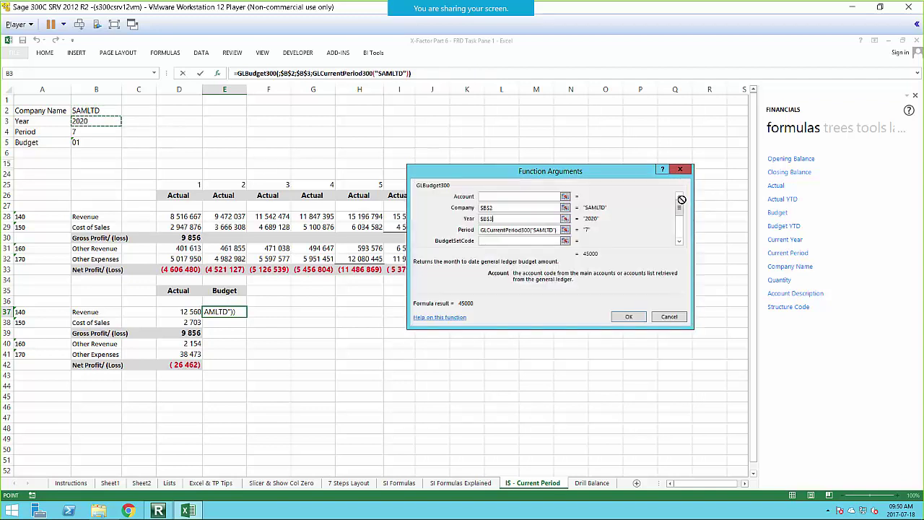
pyautogui.click(565, 229)
pyautogui.click(87, 134)
pyautogui.press('F4')
pyautogui.click(683, 184)
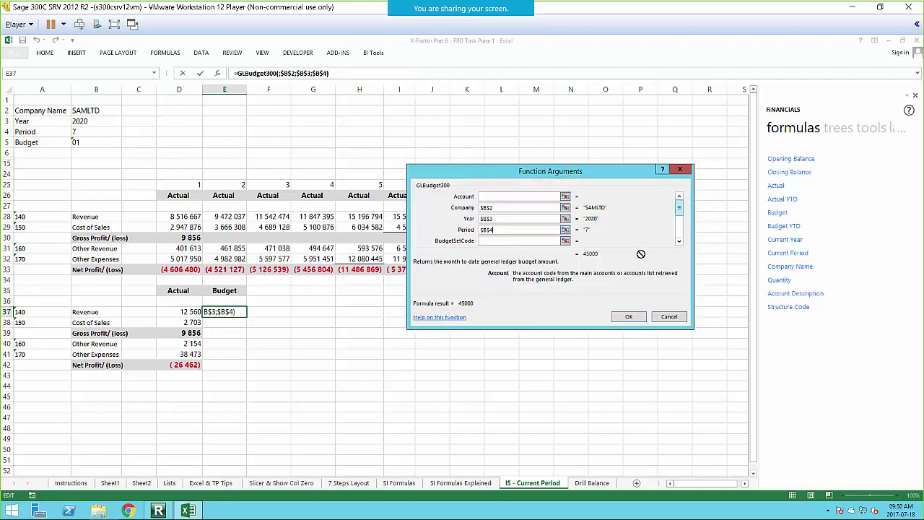
pyautogui.click(561, 242)
pyautogui.click(83, 142)
pyautogui.press('F4')
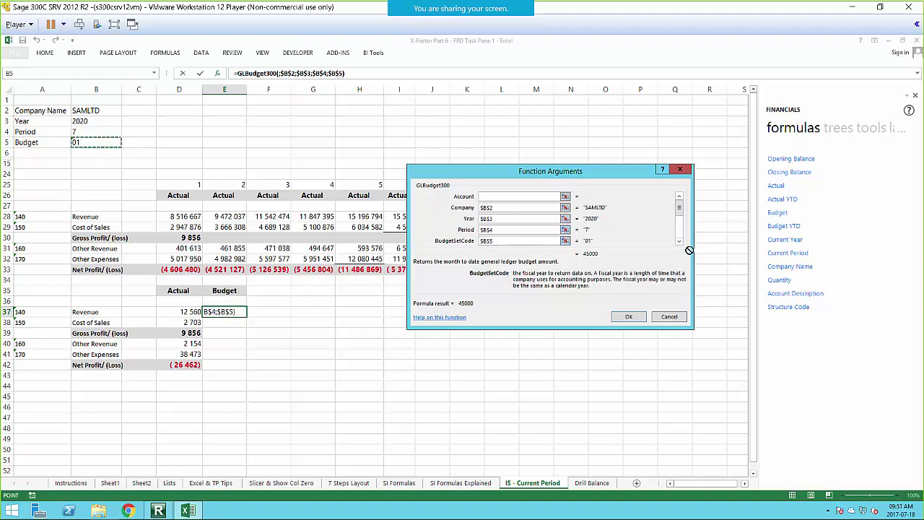
# Step: Set the Budget formula's GroupCategoryCode to $A37 and apply the arguments to E37
pyautogui.press('Tab')
pyautogui.press('Tab')
pyautogui.press('Tab')
pyautogui.press('Tab')
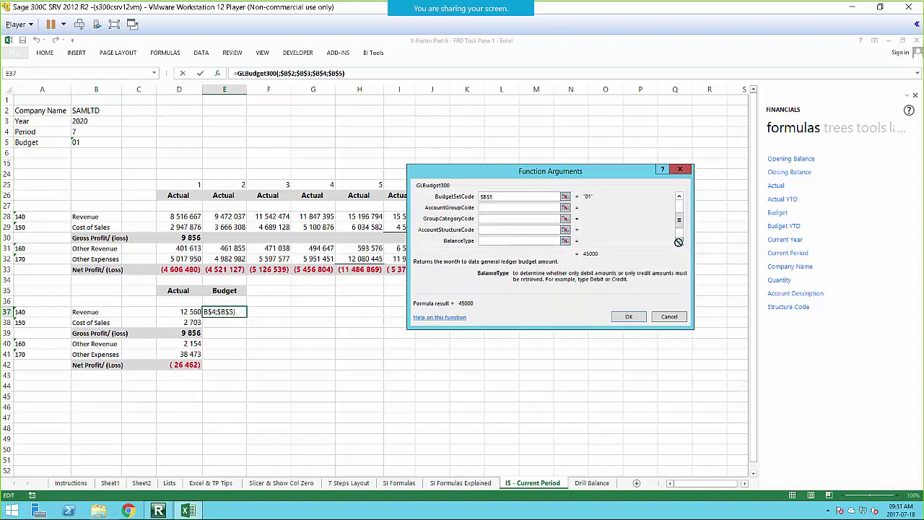
pyautogui.click(564, 218)
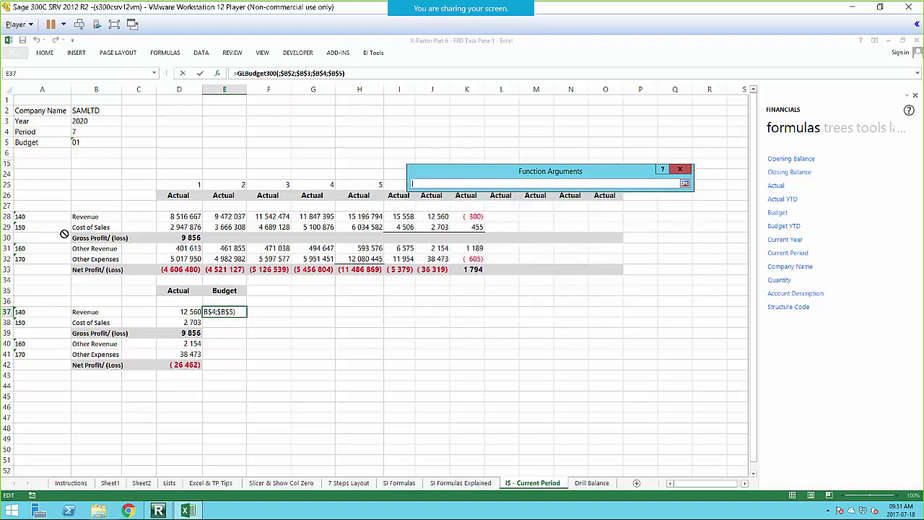
pyautogui.click(20, 312)
pyautogui.press('F4')
pyautogui.press('F4')
pyautogui.press('F4')
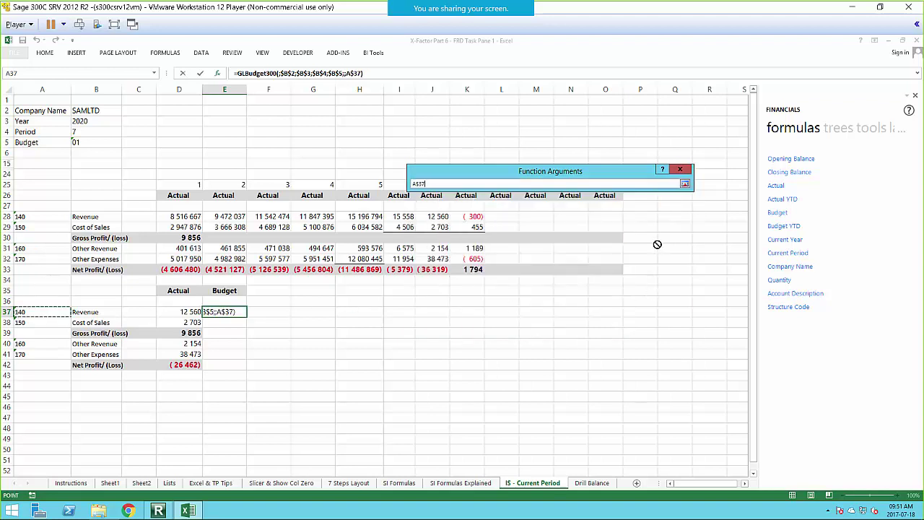
pyautogui.click(686, 184)
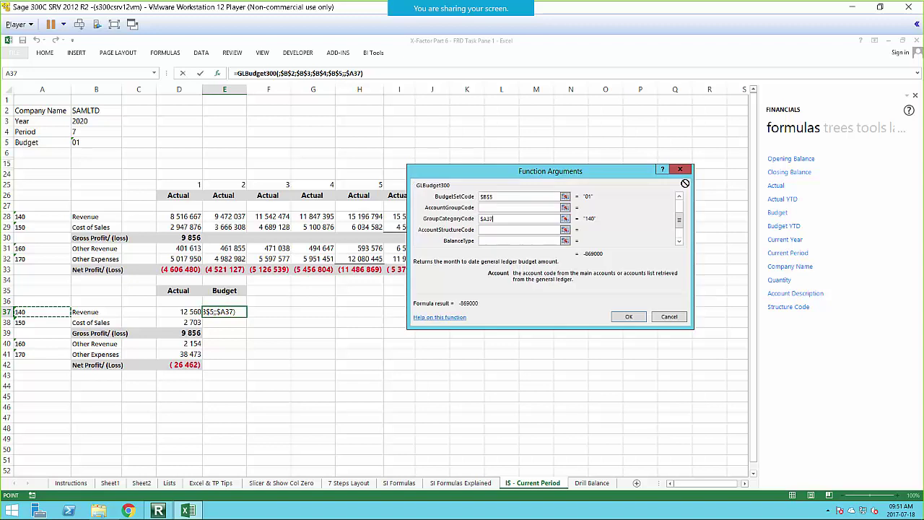
pyautogui.click(627, 316)
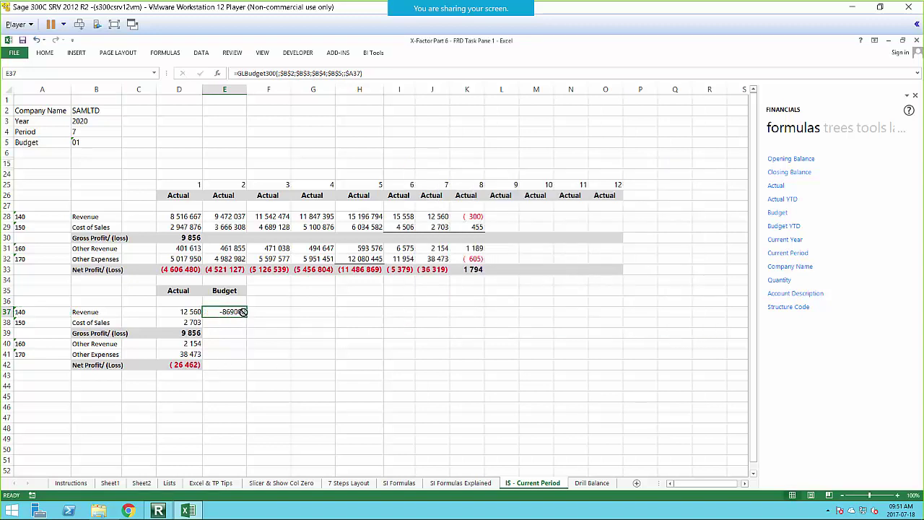
# Step: Fill the Budget formula from E37 down to E42 and clear the Gross Profit and Net Profit cells E39 and E42
pyautogui.moveTo(245, 319); pyautogui.dragTo(240, 370)
pyautogui.click(188, 333)
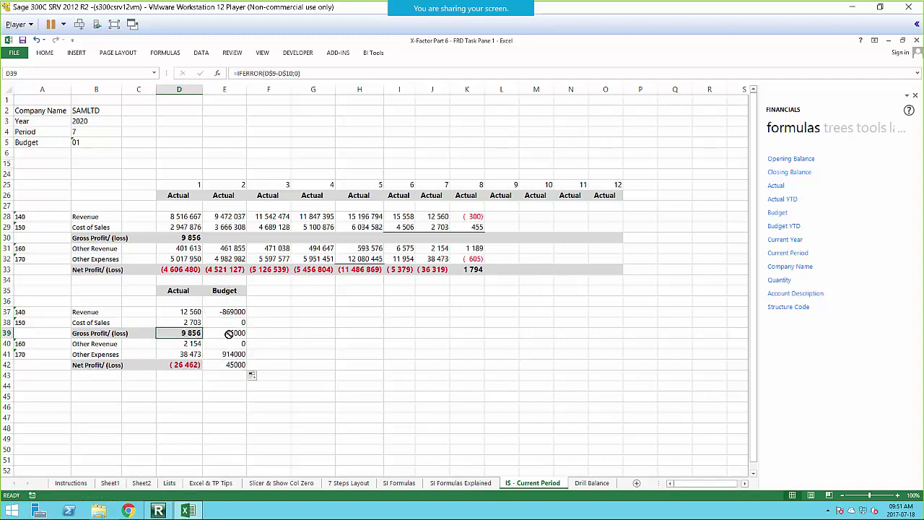
pyautogui.click(229, 333)
pyautogui.press('Delete')
pyautogui.click(235, 364)
pyautogui.press('Delete')
# Step: Reverse the sign of the Revenue and Other Revenue budget formulas in E37 and E40 with a leading minus
pyautogui.click(239, 322)
pyautogui.click(219, 314)
pyautogui.doubleClick(217, 312)
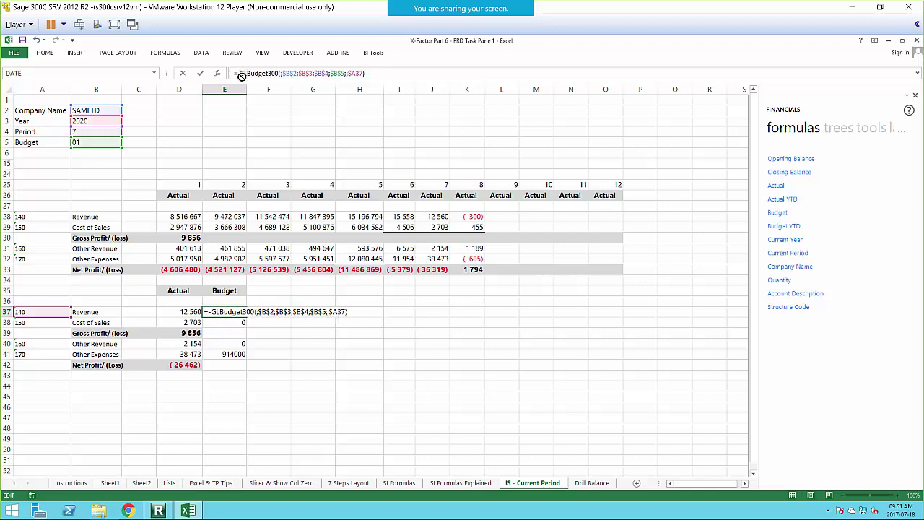
pyautogui.press('Return')
pyautogui.click(221, 343)
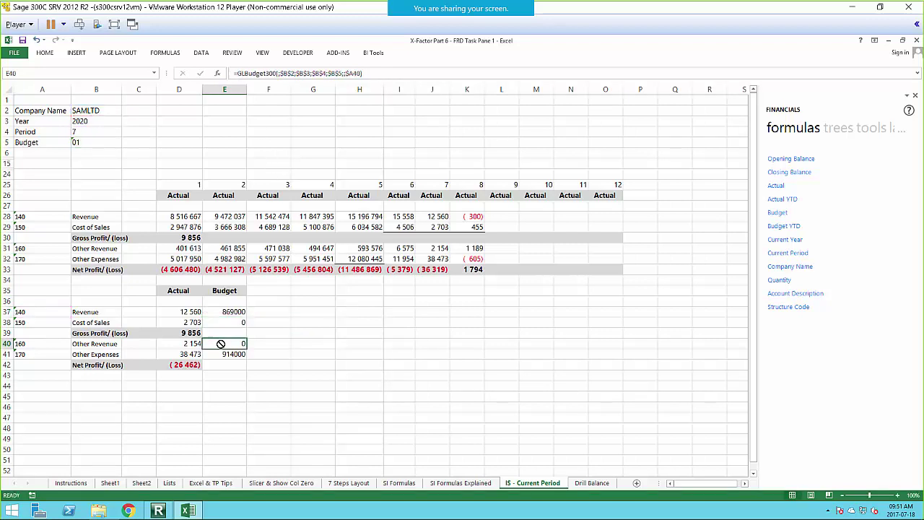
pyautogui.click(238, 73)
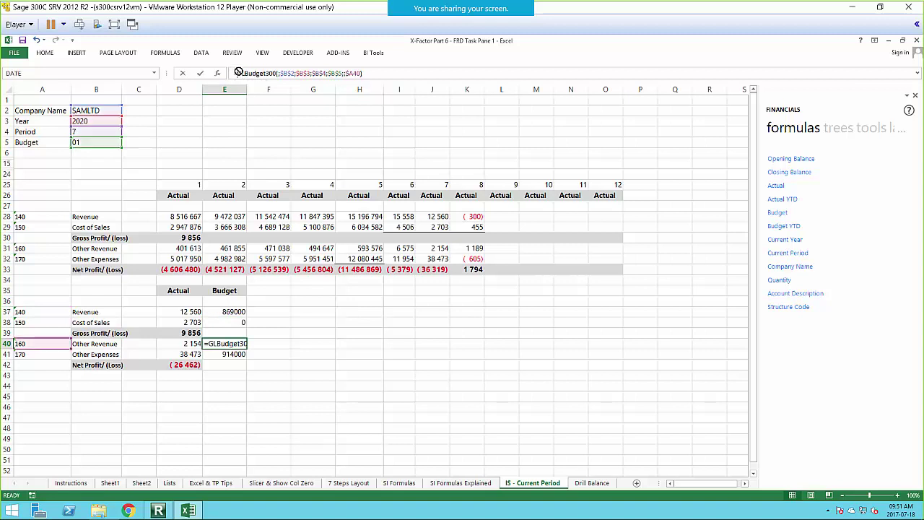
pyautogui.press('Return')
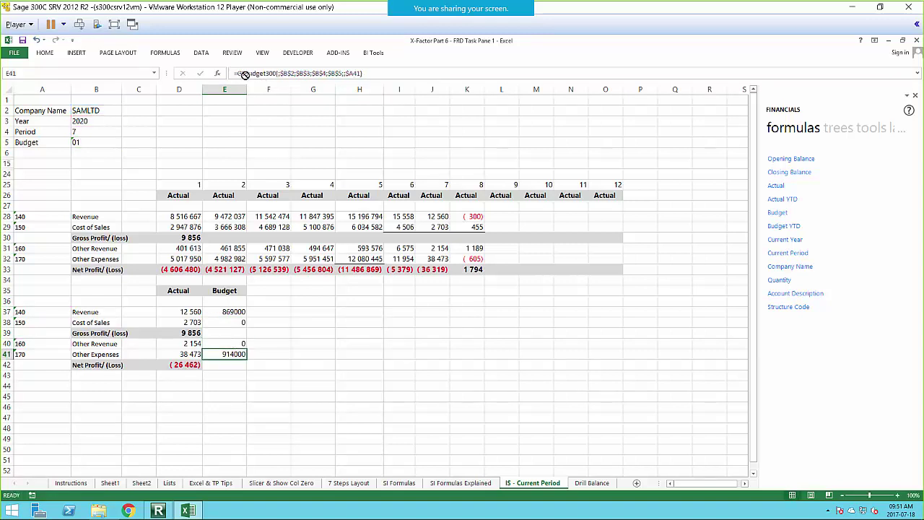
# Step: Fill the Gross Profit and Net Profit formulas of the Actual column into the Budget cells E39 and E42
pyautogui.click(189, 331)
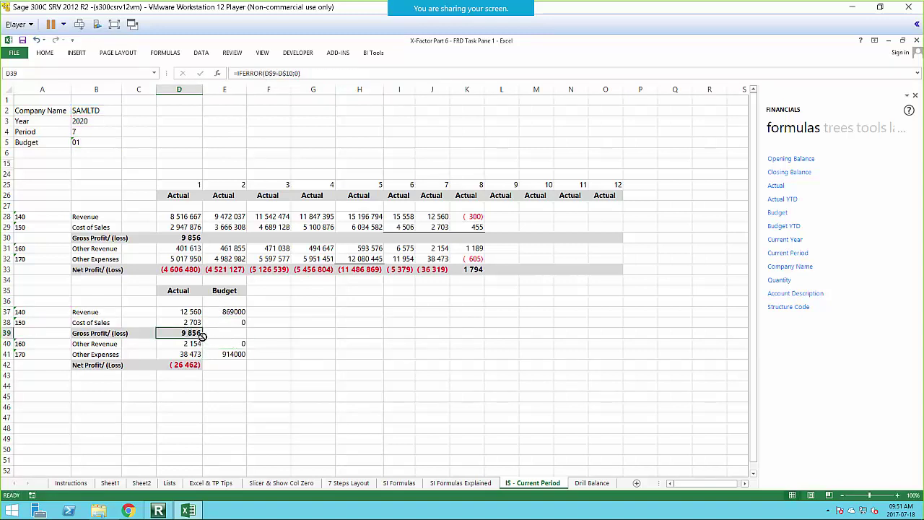
pyautogui.moveTo(215, 335)
pyautogui.mouseDown()
pyautogui.moveTo(238, 333)
pyautogui.moveTo(230, 333)
pyautogui.mouseUp()
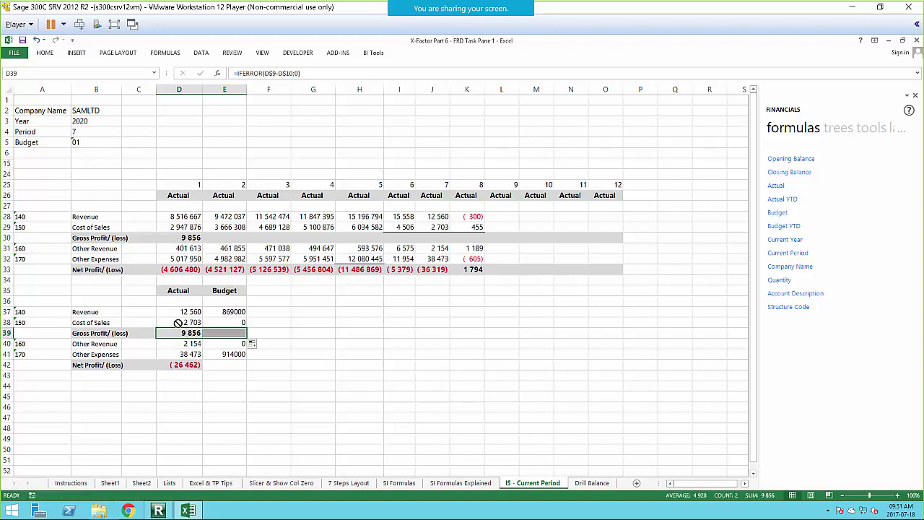
pyautogui.doubleClick(230, 333)
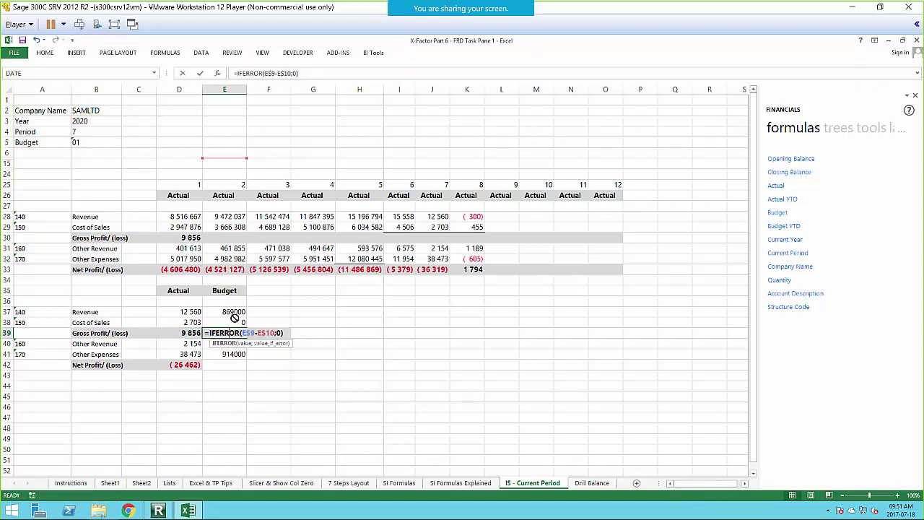
# Step: Set the Gross Profit formula in D39 to =IFERROR(D37-D38;0) and check the references in D42's Net Profit formula
pyautogui.doubleClick(193, 333)
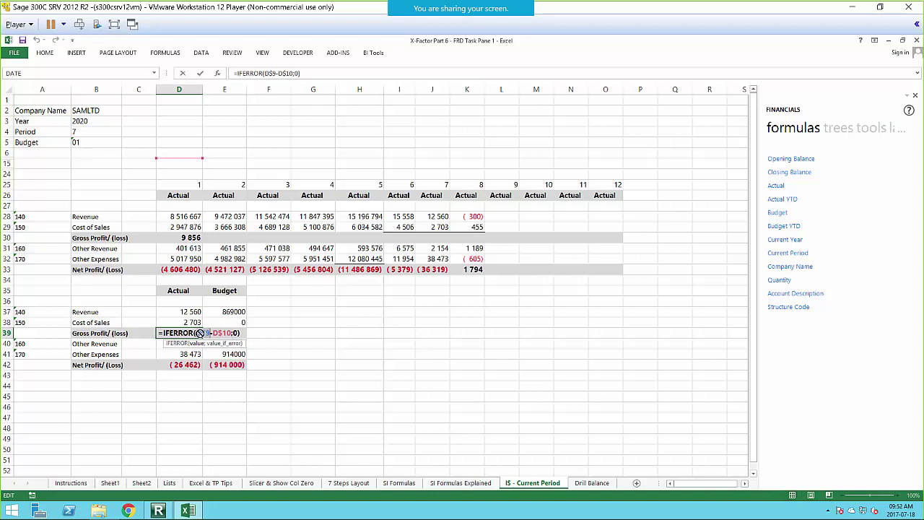
pyautogui.click(185, 312)
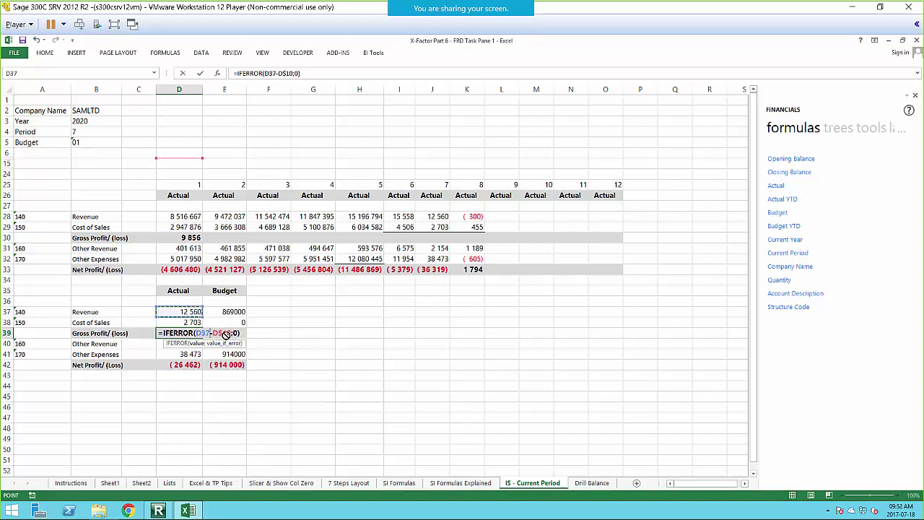
pyautogui.click(180, 323)
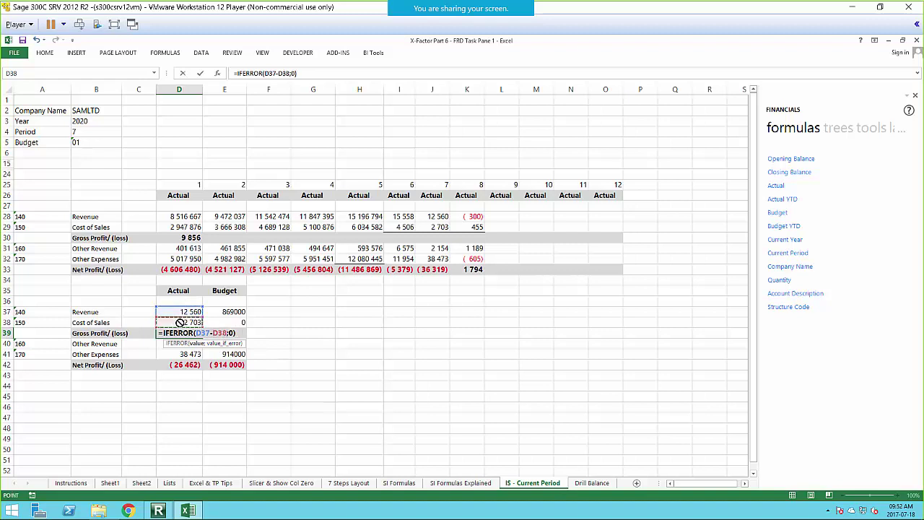
pyautogui.press('Return')
pyautogui.doubleClick(181, 364)
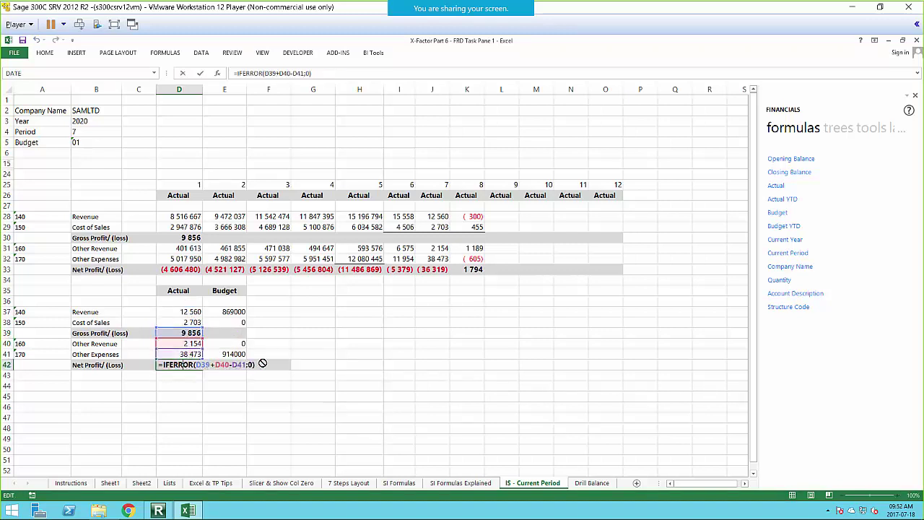
pyautogui.press('Return')
# Step: Fill the Gross Profit formula from D39 into the Budget cell E39
pyautogui.click(205, 333)
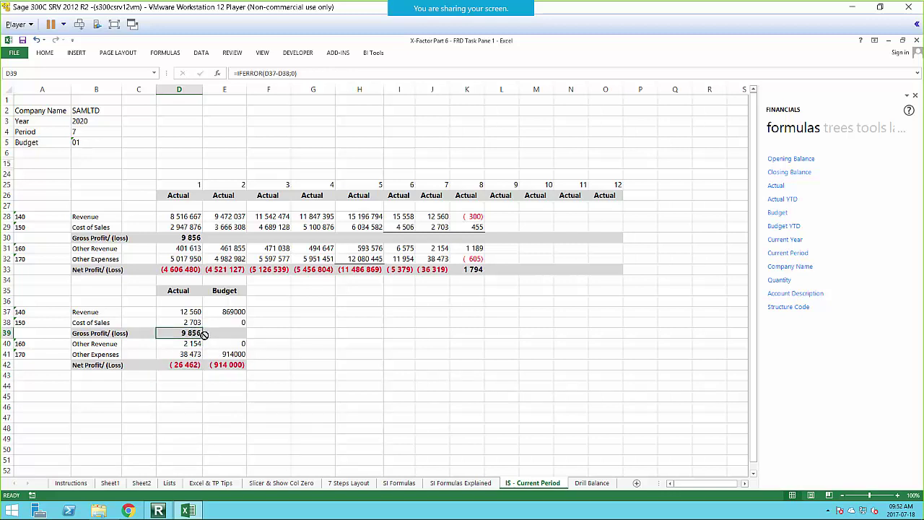
pyautogui.moveTo(204, 338); pyautogui.dragTo(243, 335)
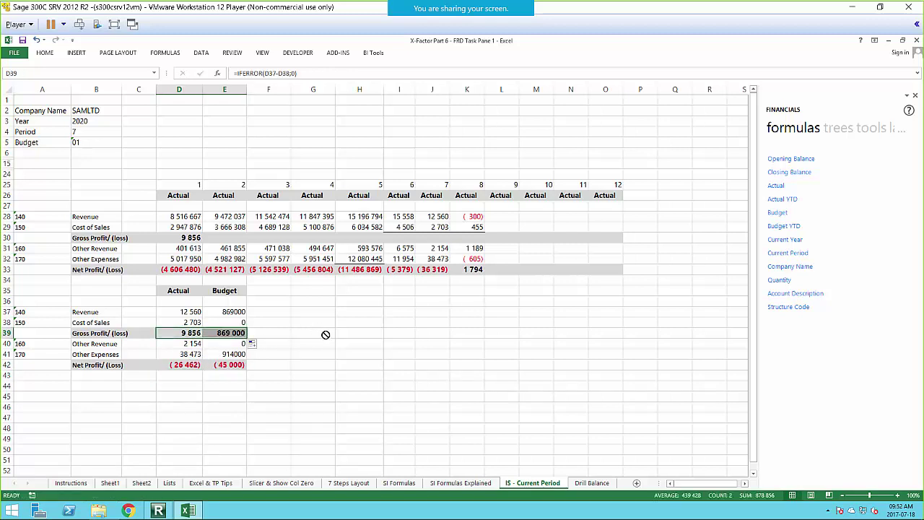
pyautogui.click(319, 333)
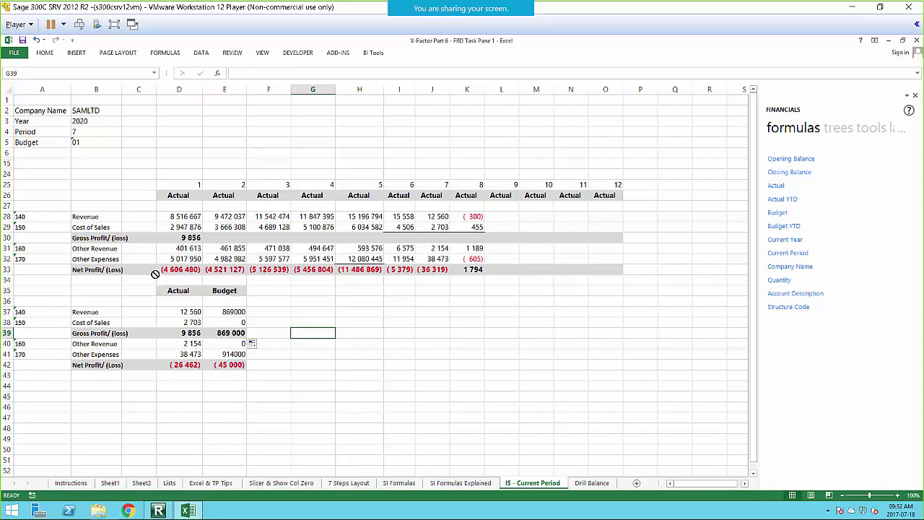
# Step: Enter period number 1 in D34 and E34, above the Actual and Budget headings
pyautogui.click(179, 281)
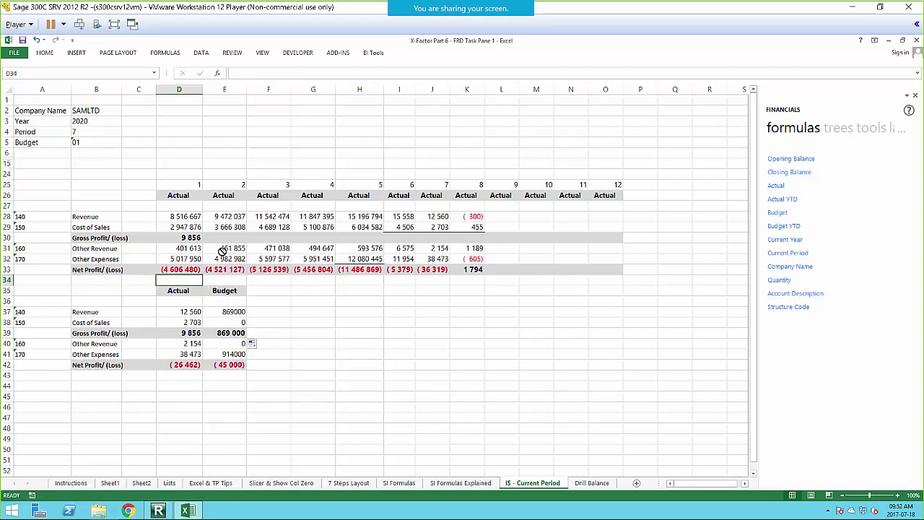
pyautogui.click(182, 315)
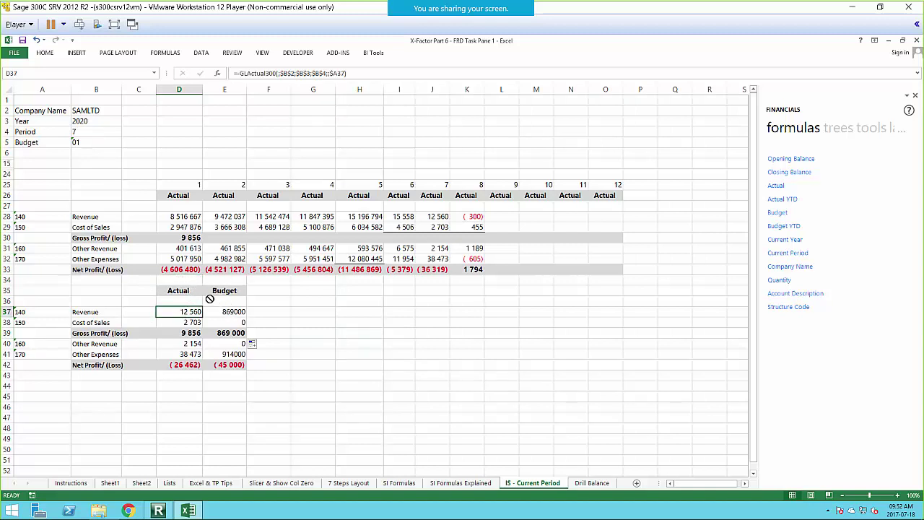
pyautogui.click(172, 280)
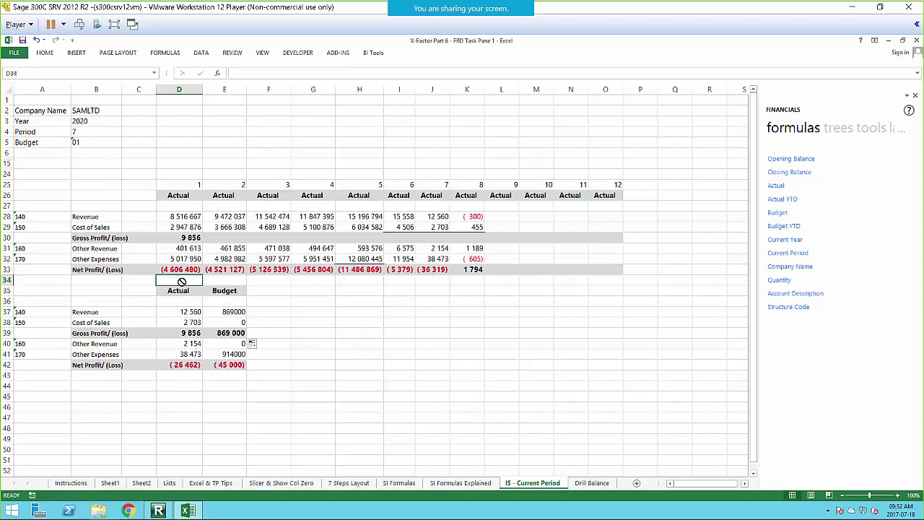
pyautogui.write('1')
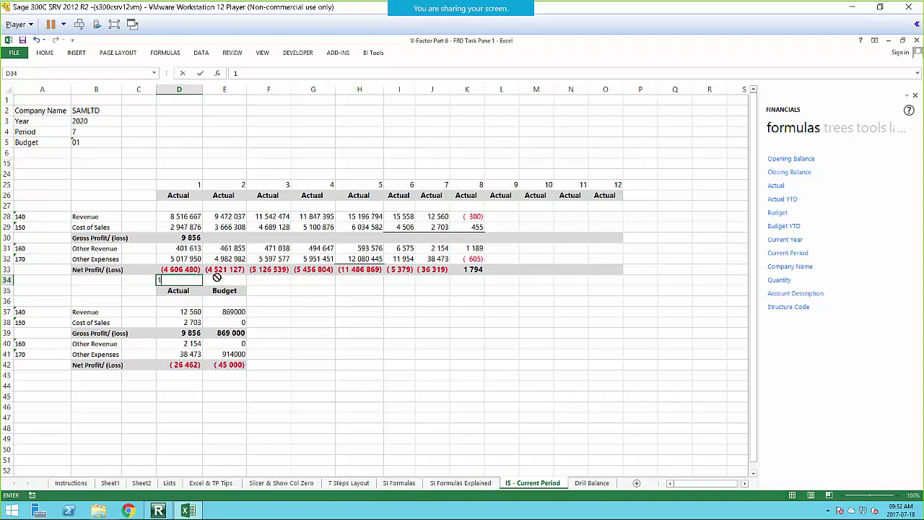
pyautogui.click(213, 280)
pyautogui.write('1')
pyautogui.press('Return')
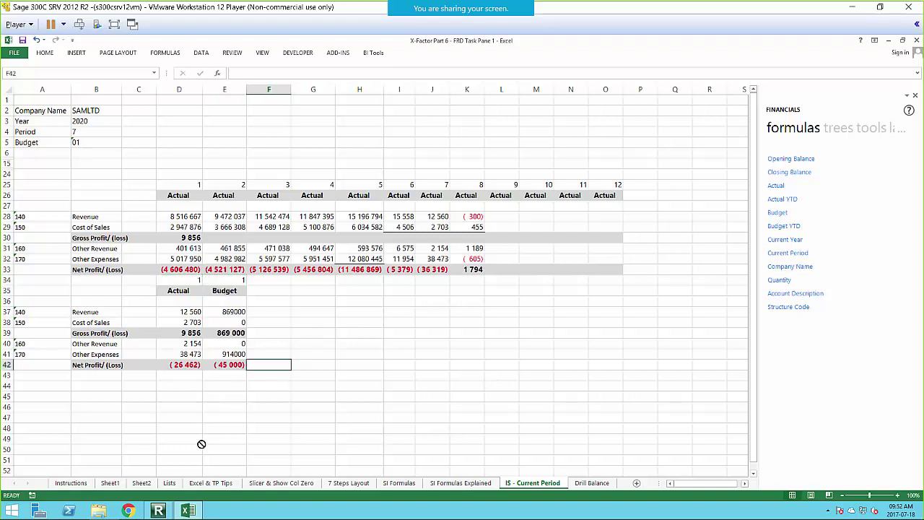
# Step: Point the period argument of the Revenue actual formula in D37 to D$34
pyautogui.doubleClick(183, 312)
pyautogui.moveTo(90, 138); pyautogui.dragTo(185, 284)
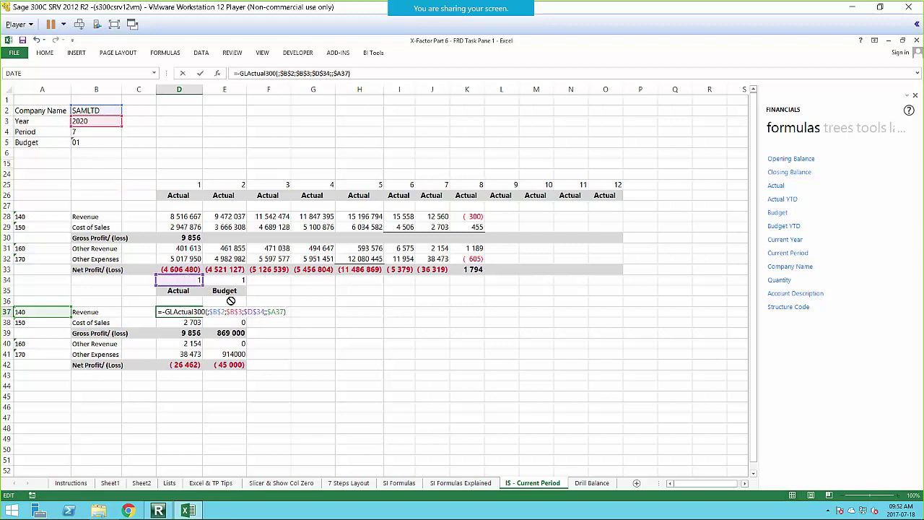
pyautogui.doubleClick(254, 315)
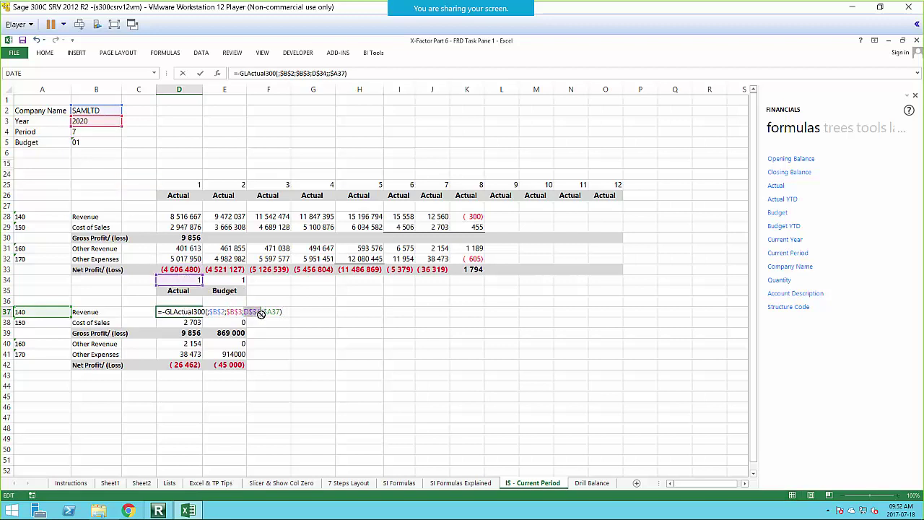
pyautogui.press('F4')
pyautogui.press('Return')
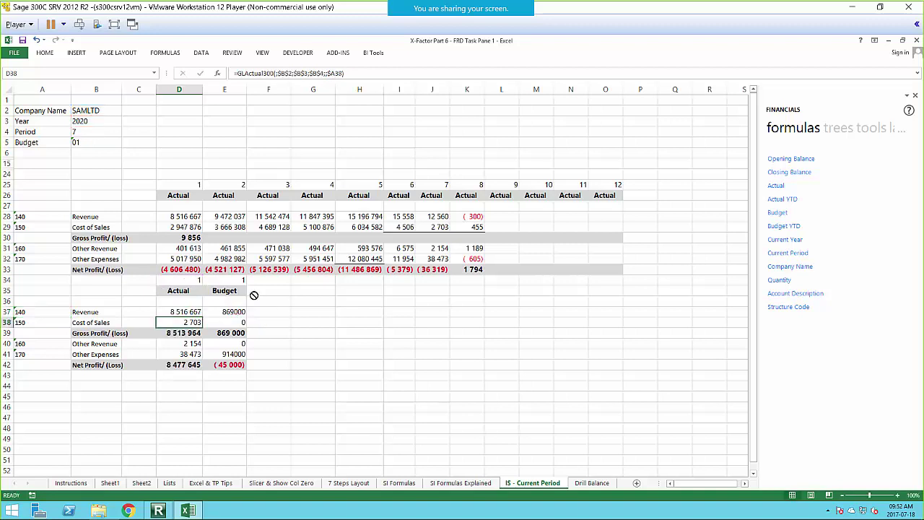
# Step: Point the period argument of the Cost of Sales actual formula in D38 to D$34
pyautogui.doubleClick(182, 324)
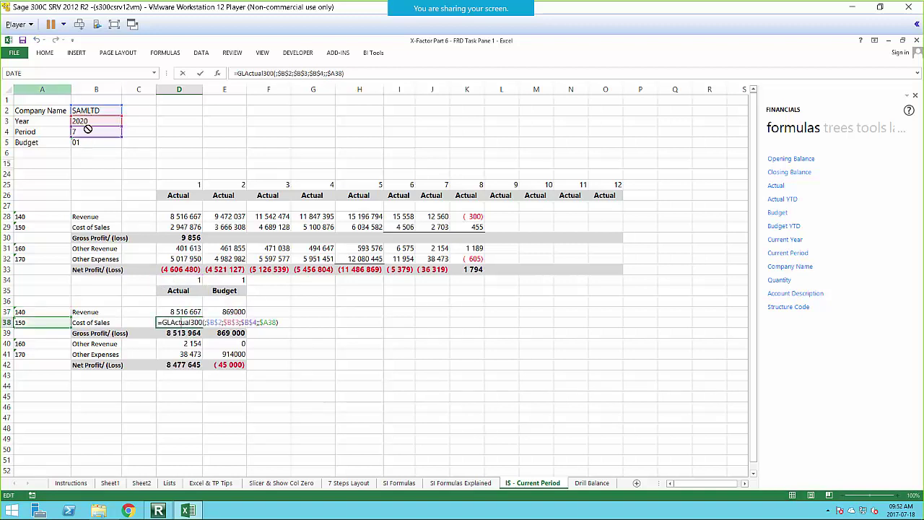
pyautogui.moveTo(87, 137); pyautogui.dragTo(184, 280)
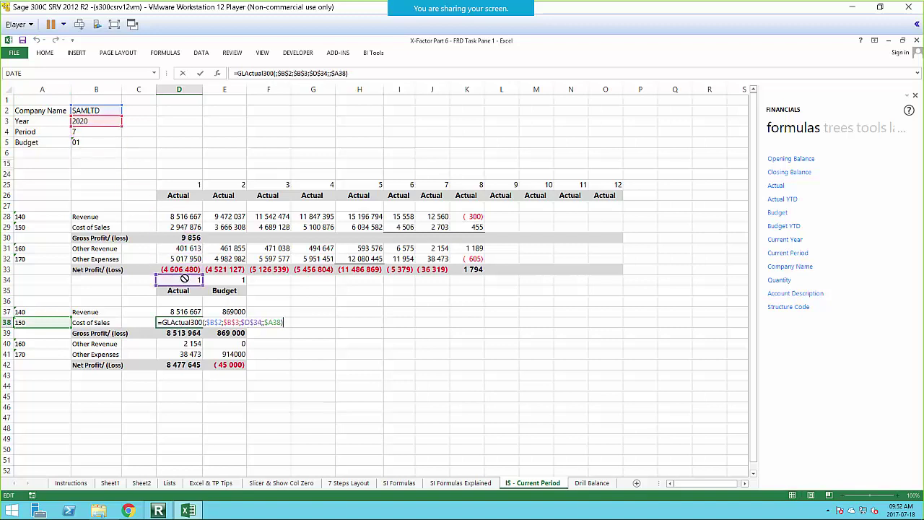
pyautogui.press('F4')
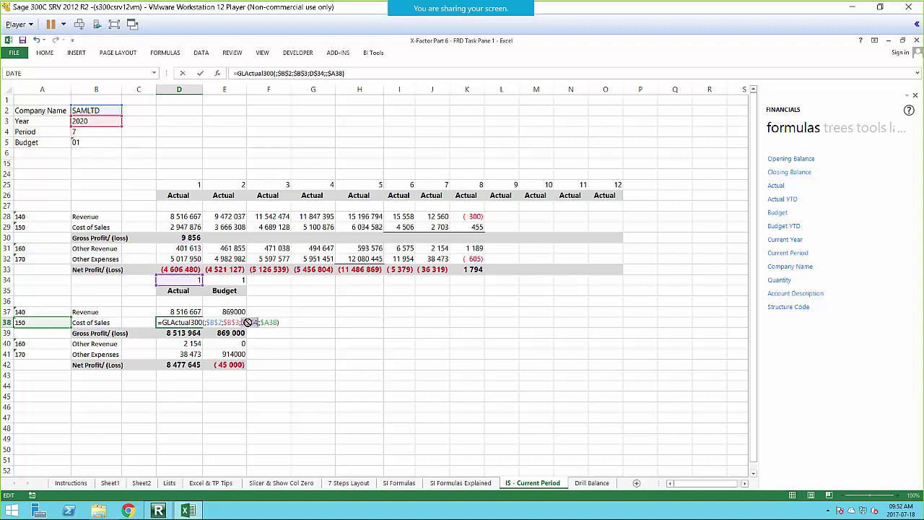
pyautogui.hotkey('ctrl', 'Return')
pyautogui.press('Down')
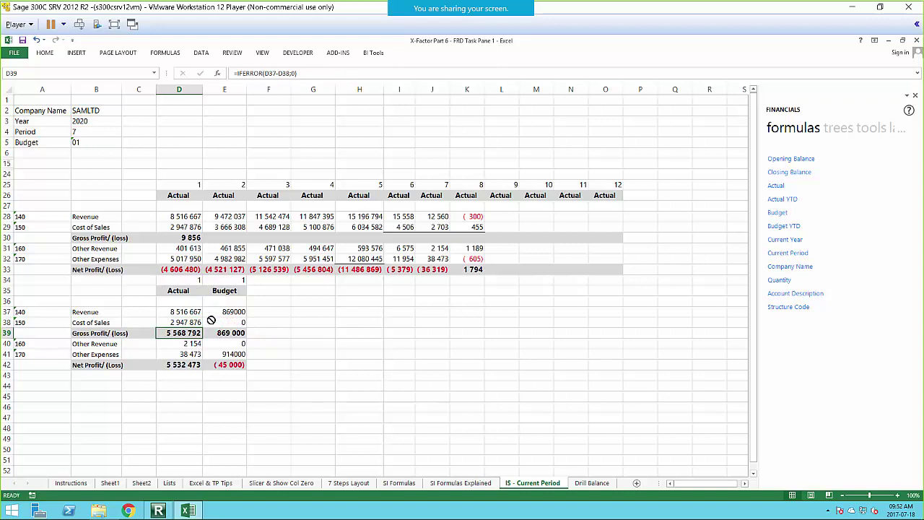
# Step: Copy the actual formulas in D37:D38 to the Other Revenue and Other Expenses cells D40:D41
pyautogui.moveTo(185, 315); pyautogui.dragTo(187, 322)
pyautogui.rightClick(194, 324)
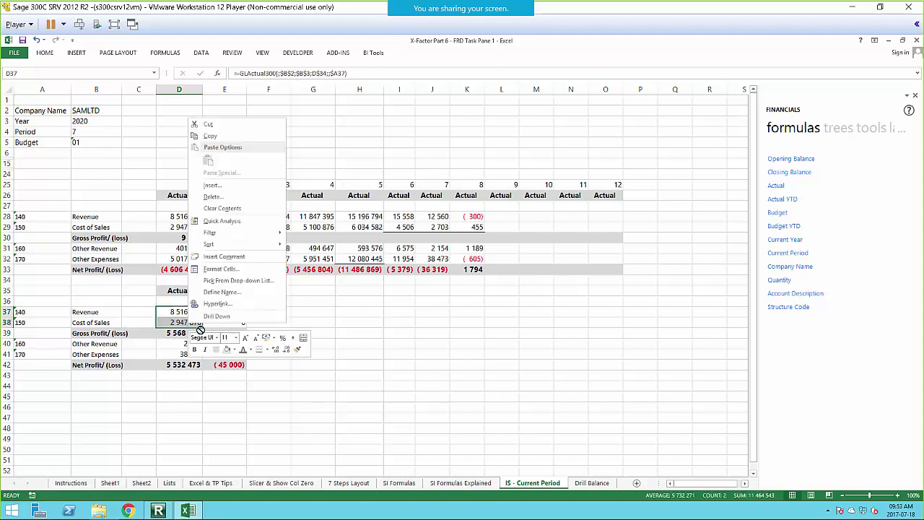
pyautogui.click(214, 136)
pyautogui.click(181, 345)
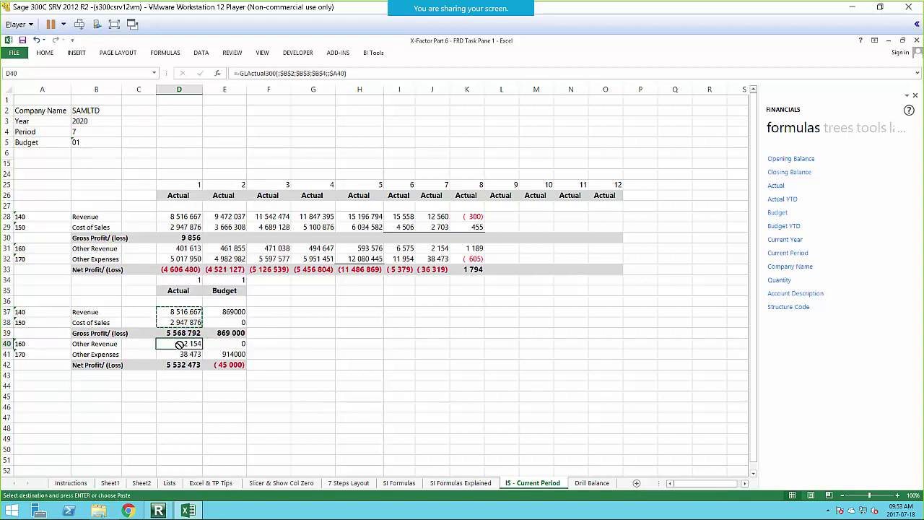
pyautogui.rightClick(181, 346)
pyautogui.press('Escape')
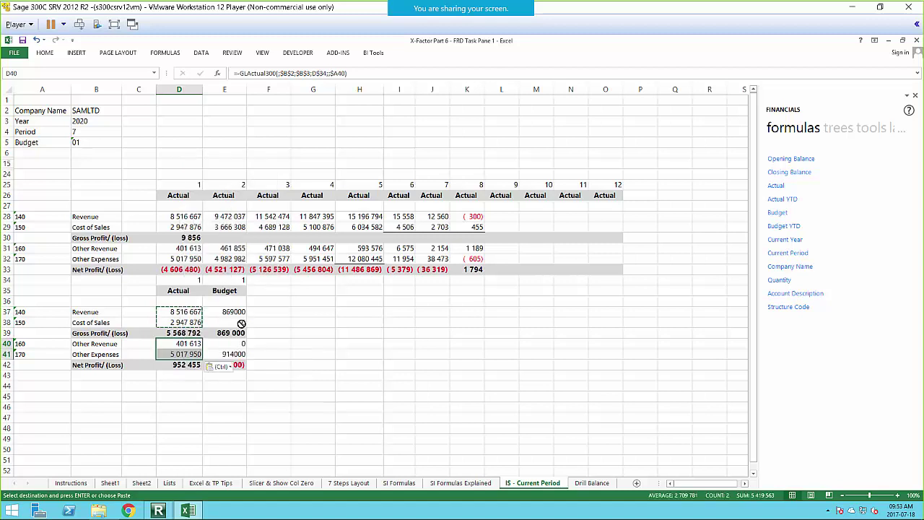
# Step: Point the period argument of the Revenue budget formula in E37 to E$34
pyautogui.click(230, 311)
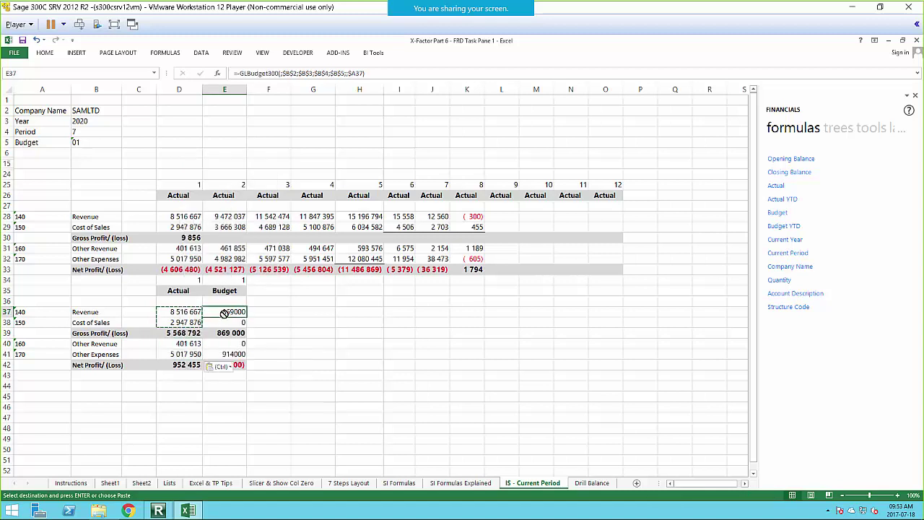
pyautogui.doubleClick(224, 312)
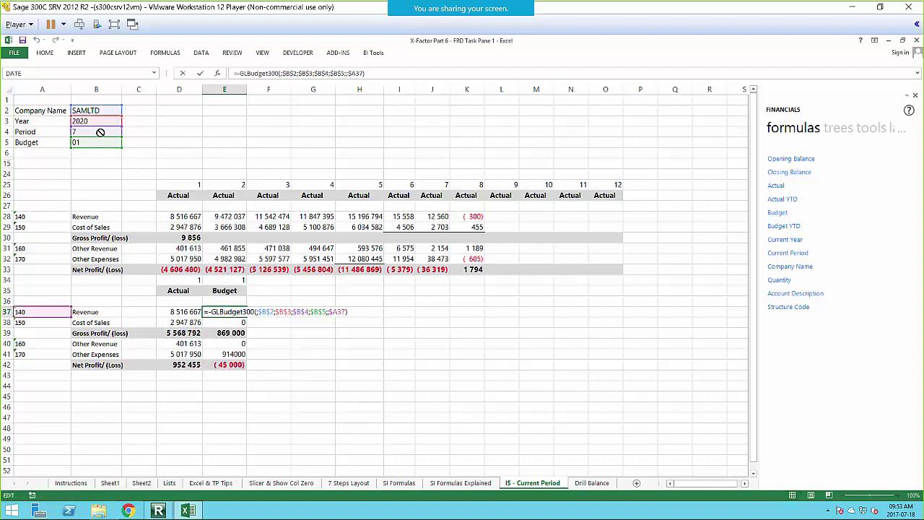
pyautogui.moveTo(120, 131); pyautogui.dragTo(230, 279)
pyautogui.click(305, 312)
pyautogui.press('F4')
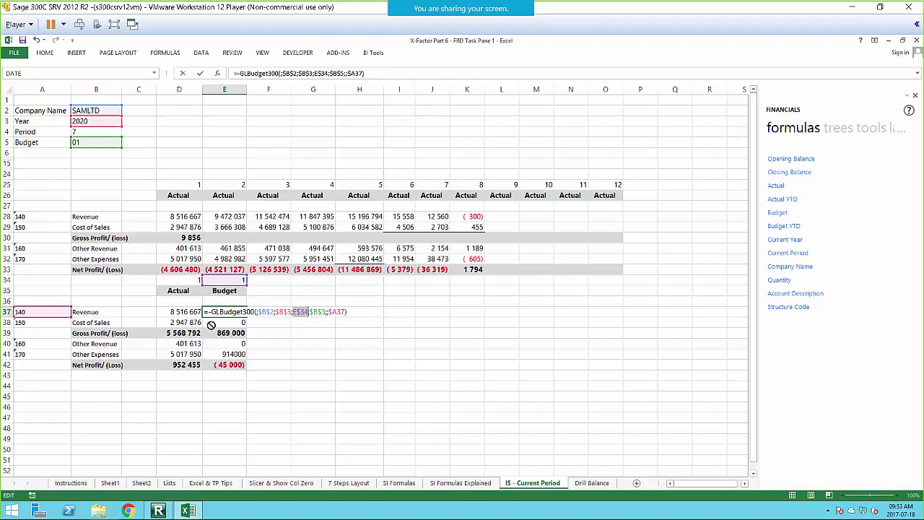
pyautogui.press('Return')
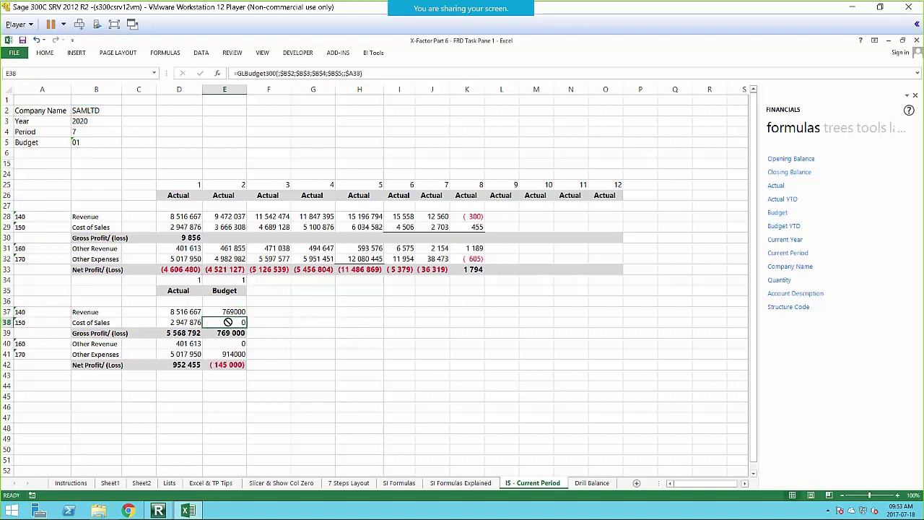
# Step: Point the period argument of the Cost of Sales budget formula in E38 to E$34
pyautogui.press('F2')
pyautogui.moveTo(121, 131); pyautogui.dragTo(246, 280)
pyautogui.click(301, 322)
pyautogui.press('F4')
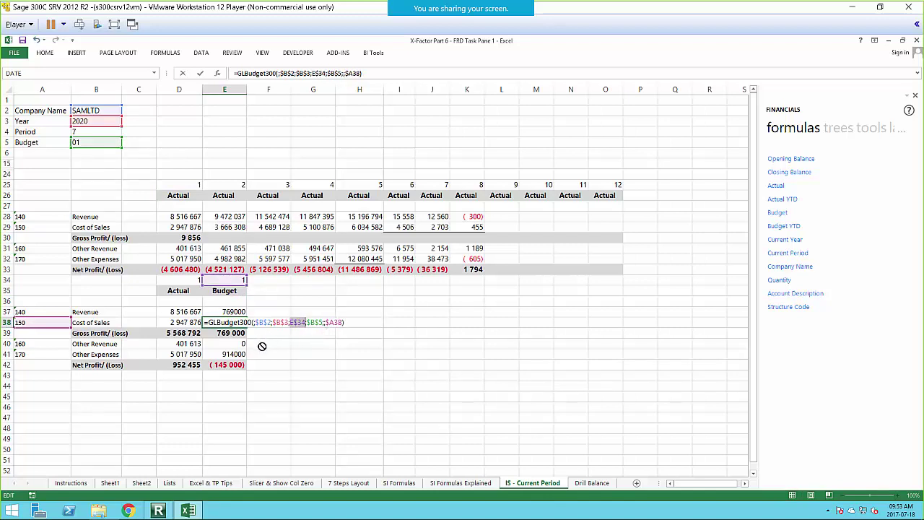
pyautogui.press('Return')
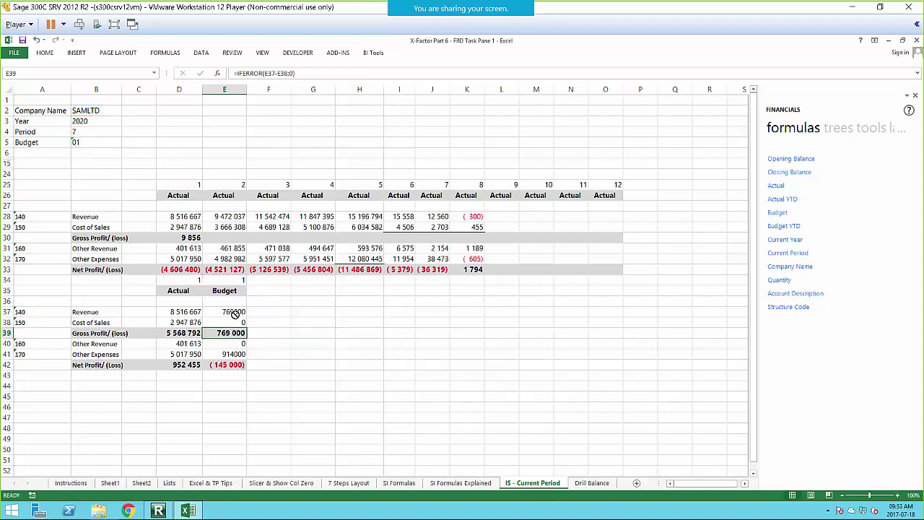
# Step: Copy the budget formulas in E37:E38 to the Other Revenue and Other Expenses cells E40:E41
pyautogui.moveTo(234, 312); pyautogui.dragTo(237, 321)
pyautogui.rightClick(236, 322)
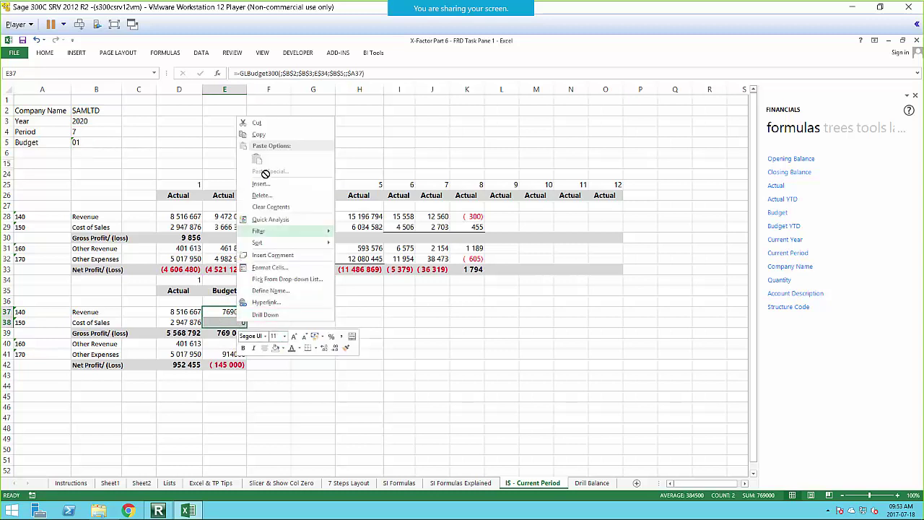
pyautogui.click(257, 133)
pyautogui.click(234, 344)
pyautogui.hotkey('ctrl', 'v')
pyautogui.click(311, 338)
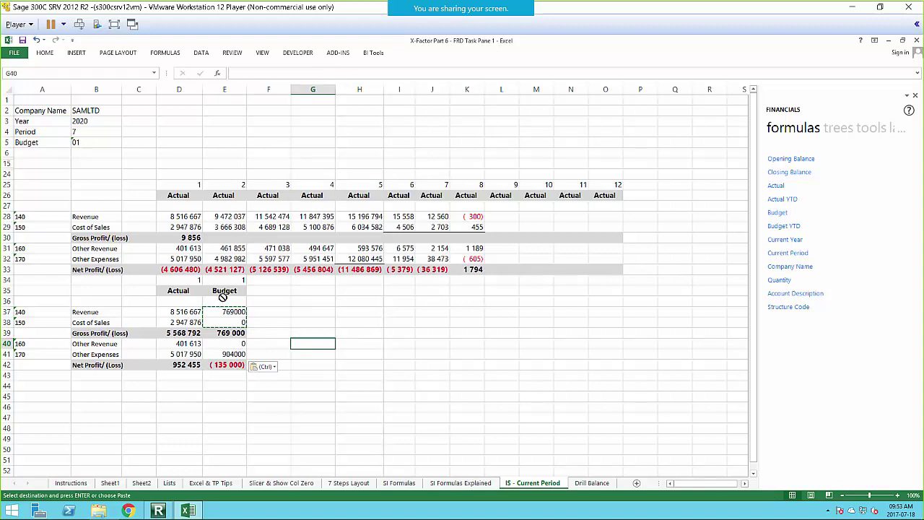
# Step: Try to fill the Actual and Budget block D34:E42 across to column M, and undo the fill
pyautogui.moveTo(186, 281); pyautogui.dragTo(245, 372)
pyautogui.moveTo(334, 372); pyautogui.dragTo(553, 379)
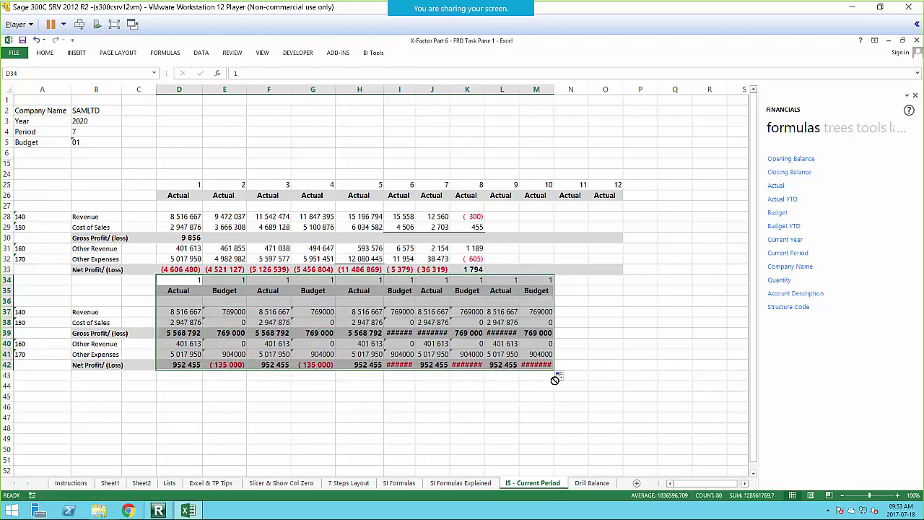
pyautogui.click(36, 40)
pyautogui.click(293, 290)
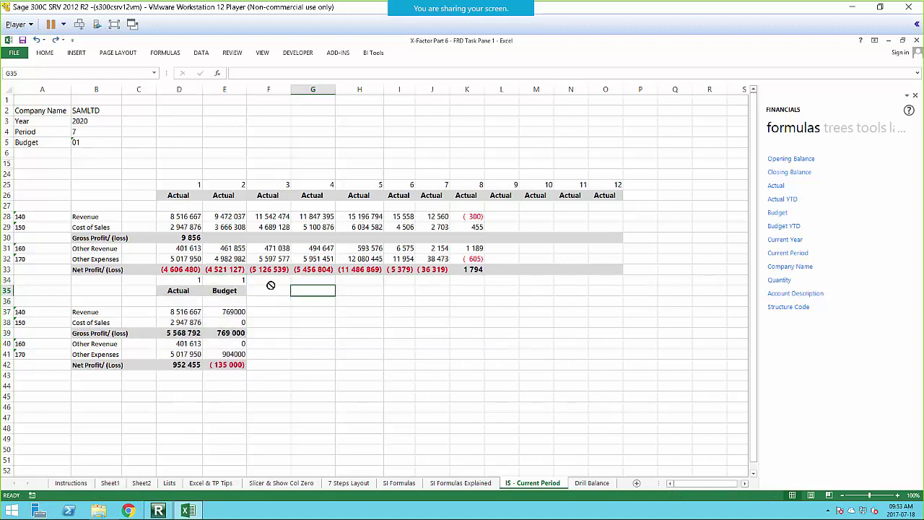
# Step: Copy the Actual and Budget block D34:E42 to columns F:G, with the period headings F34 and G34 set to 2
pyautogui.click(280, 282)
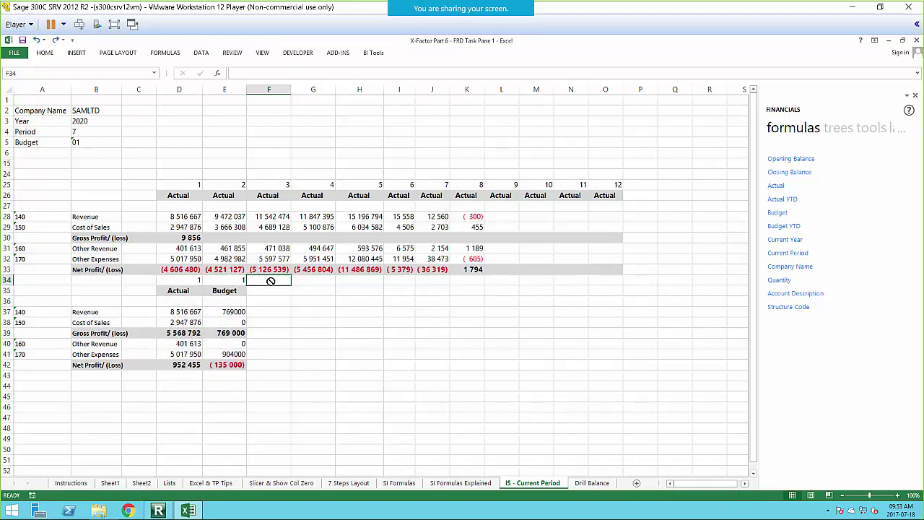
pyautogui.write('2')
pyautogui.press('BackSpace')
pyautogui.moveTo(171, 281); pyautogui.dragTo(326, 370)
pyautogui.click(278, 284)
pyautogui.write('2')
pyautogui.click(329, 280)
pyautogui.write('2')
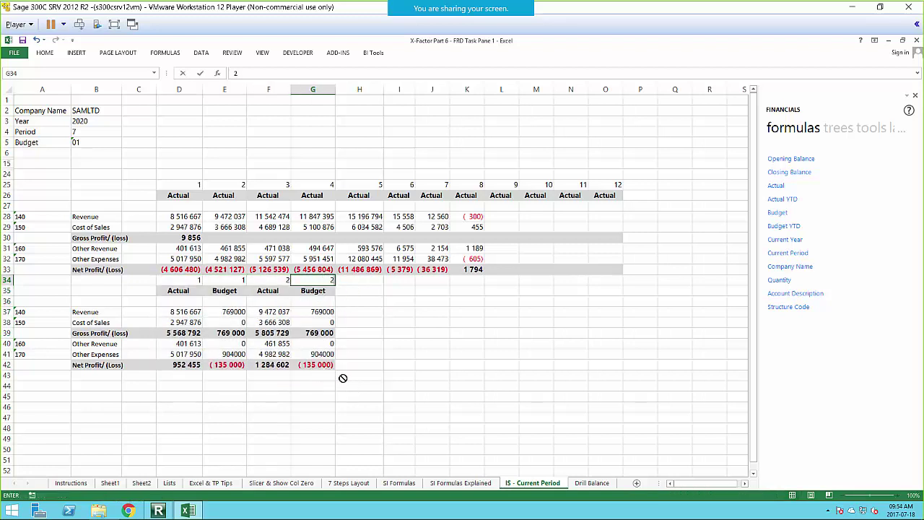
# Step: Fill the two-period Actual and Budget block D34:G42 across to column Q, and autofit the columns too narrow for their figures
pyautogui.click(345, 350)
pyautogui.moveTo(181, 284); pyautogui.dragTo(333, 369)
pyautogui.moveTo(335, 370); pyautogui.dragTo(719, 381)
pyautogui.click(675, 438)
pyautogui.doubleClick(519, 88)
pyautogui.doubleClick(451, 90)
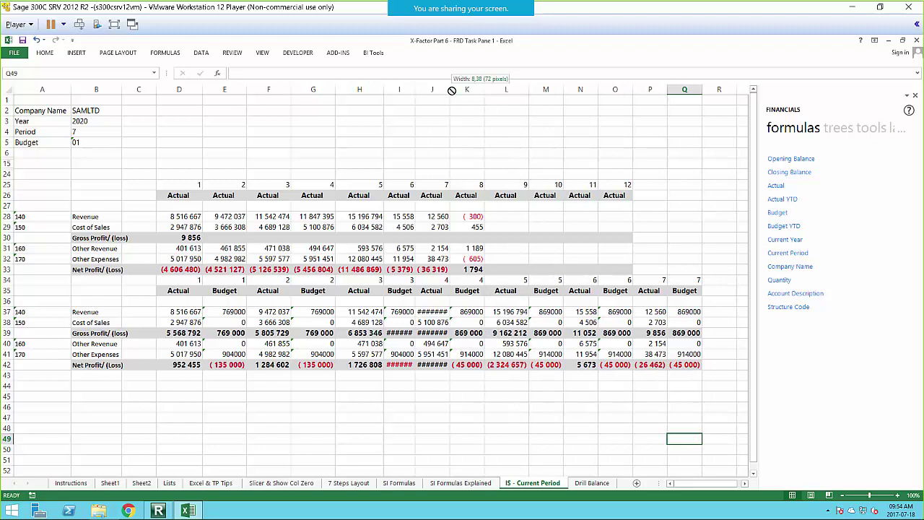
pyautogui.doubleClick(414, 88)
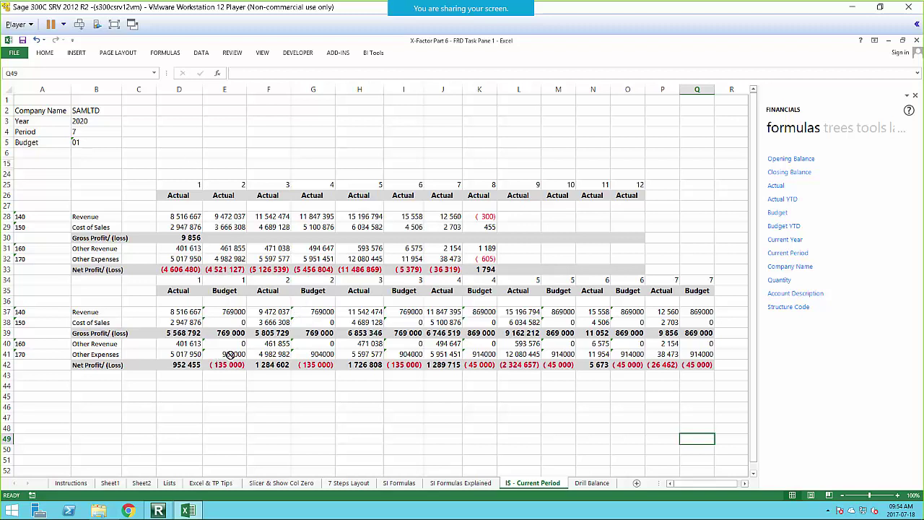
pyautogui.moveTo(179, 90); pyautogui.dragTo(276, 90)
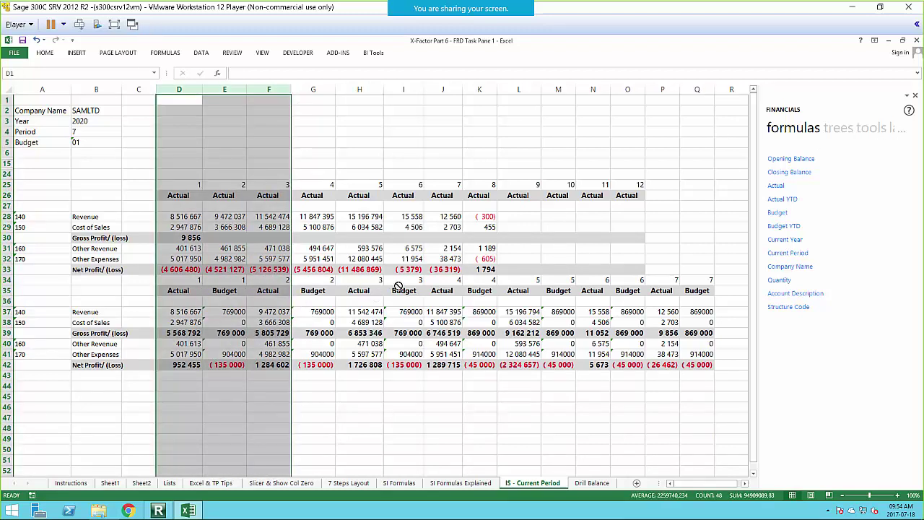
pyautogui.click(422, 415)
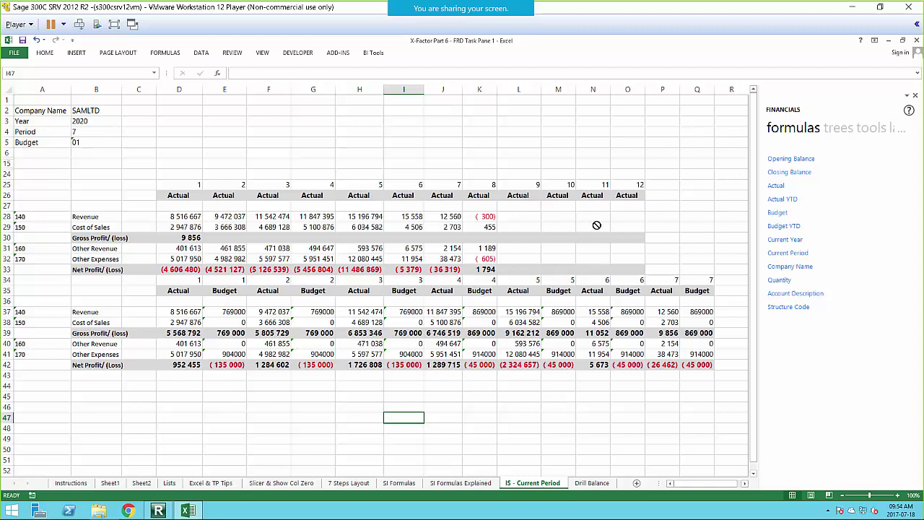
# Step: Examine the Months, Periods and Years lists on the Lists sheet, and return to the IS - Current Period sheet
pyautogui.click(169, 482)
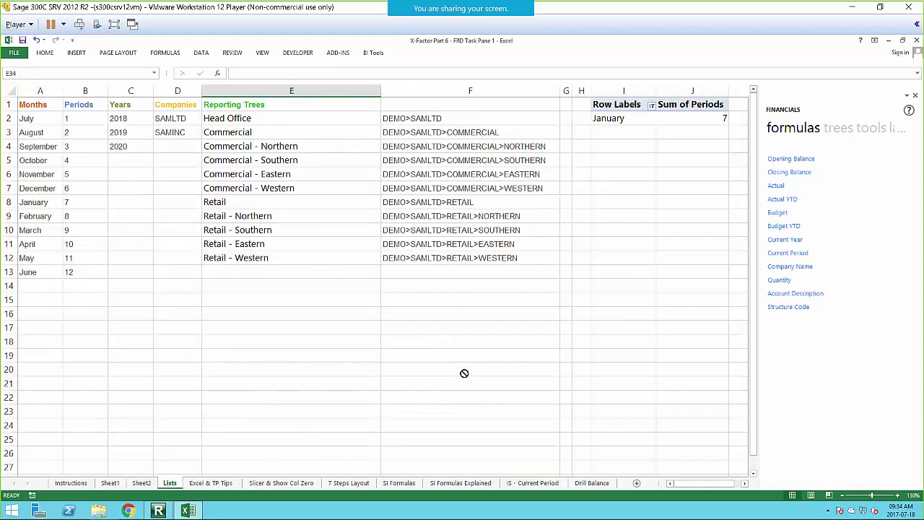
pyautogui.click(29, 106)
pyautogui.moveTo(32, 121); pyautogui.dragTo(37, 232)
pyautogui.moveTo(78, 119); pyautogui.dragTo(73, 260)
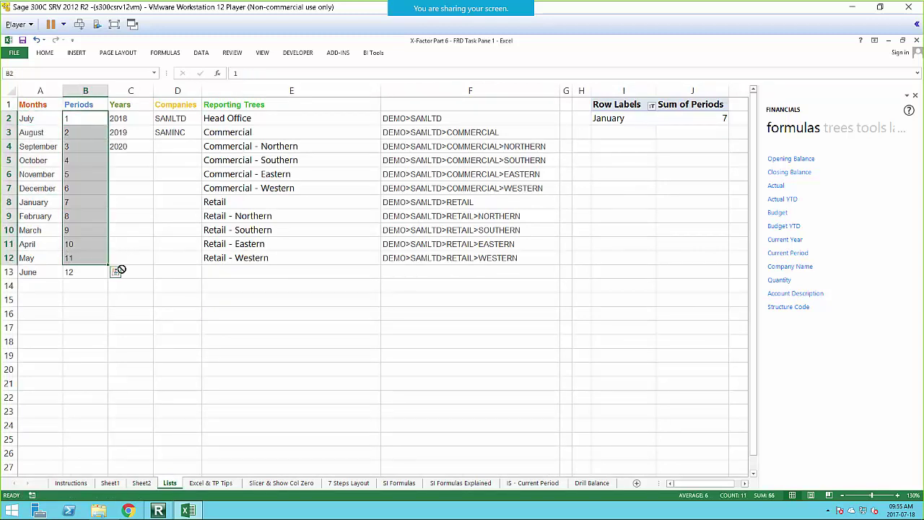
pyautogui.click(127, 119)
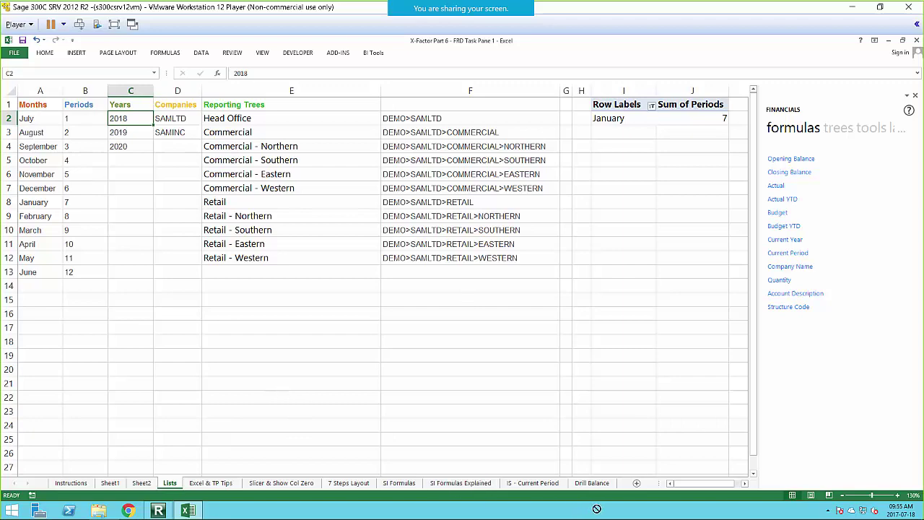
pyautogui.click(522, 484)
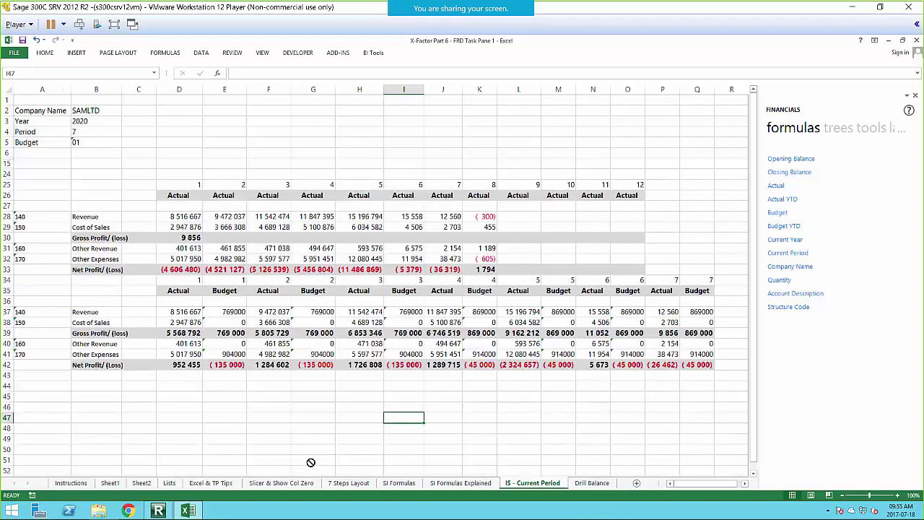
# Step: Set the data validation of the Company Name cell B2 to allow values from a list
pyautogui.click(87, 112)
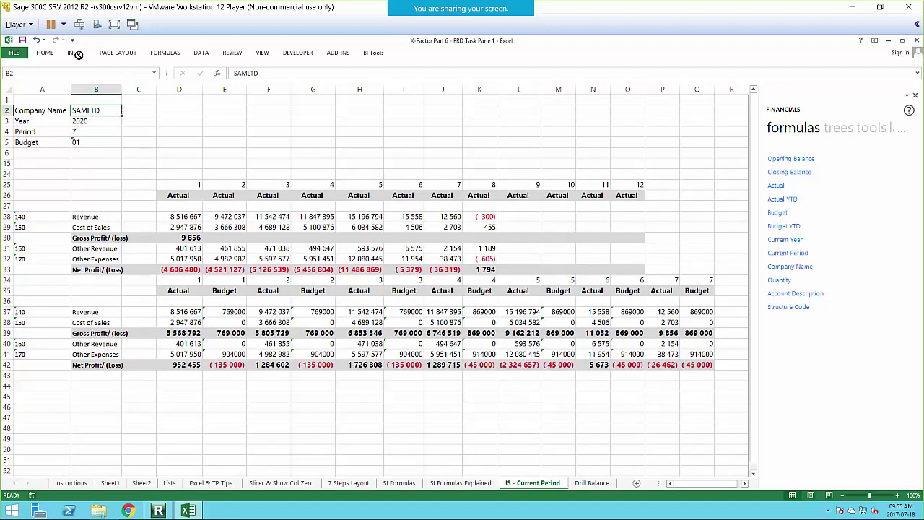
pyautogui.click(43, 54)
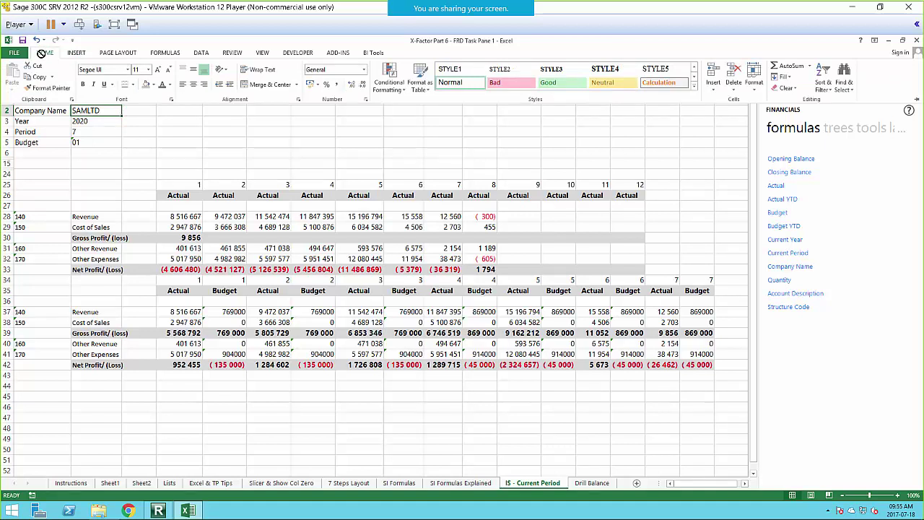
pyautogui.click(109, 110)
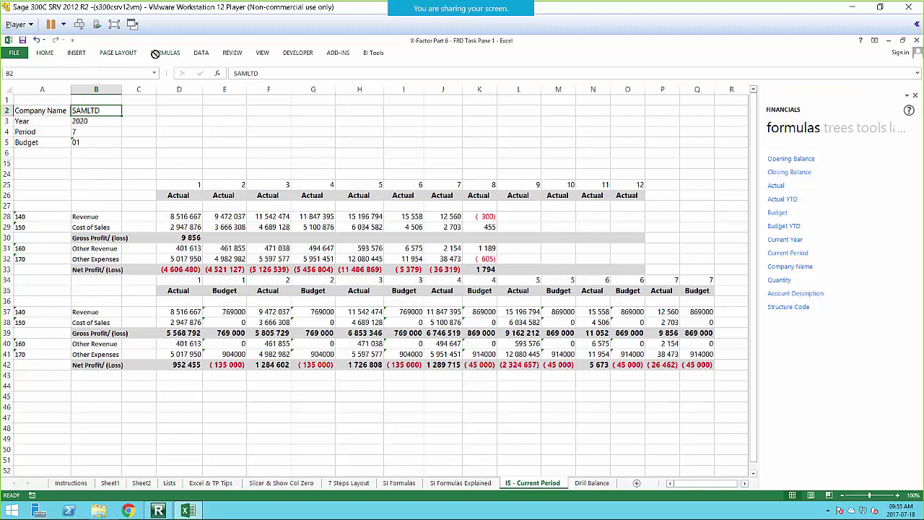
pyautogui.click(204, 53)
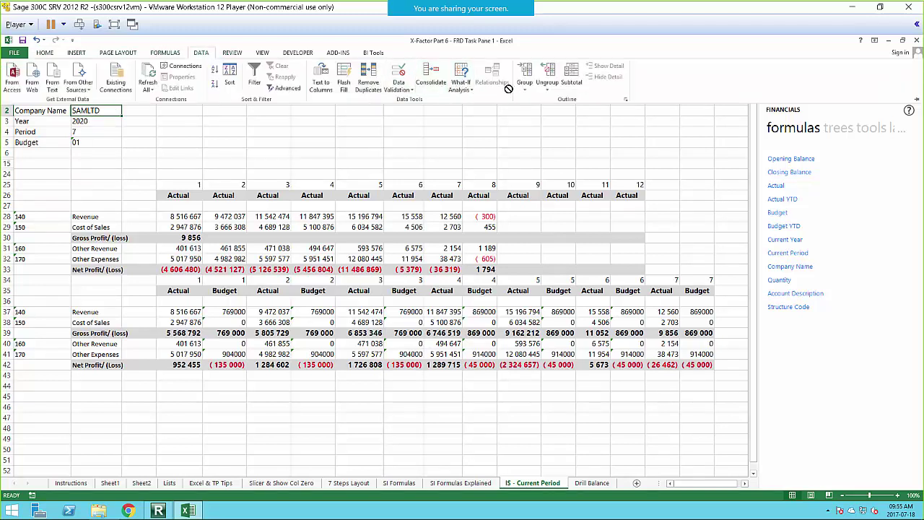
pyautogui.click(400, 88)
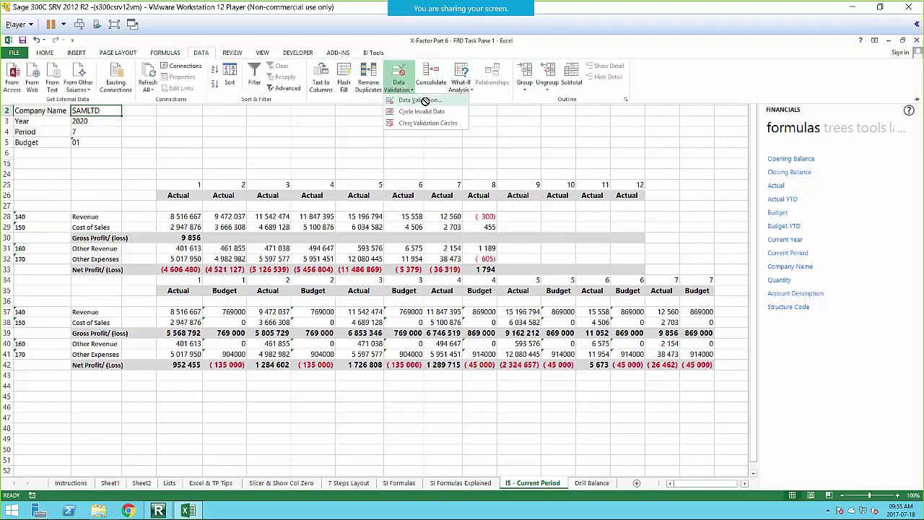
pyautogui.click(419, 101)
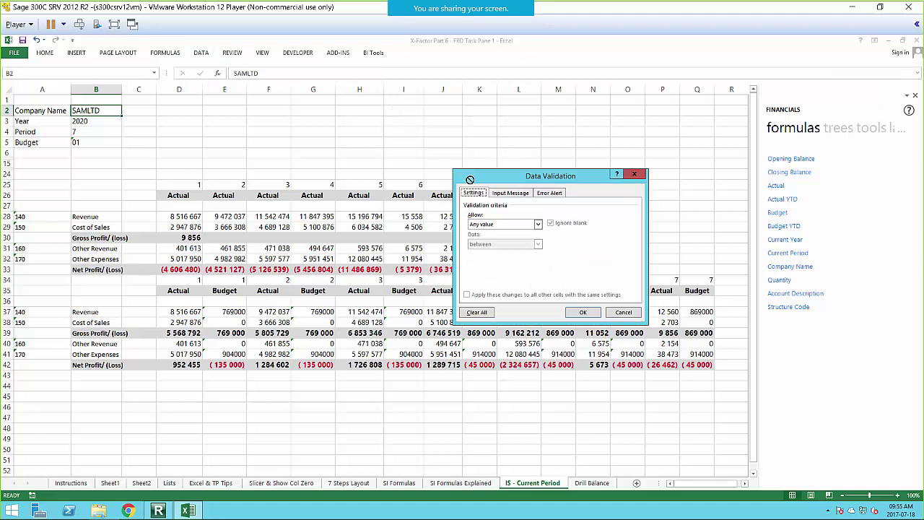
pyautogui.click(536, 226)
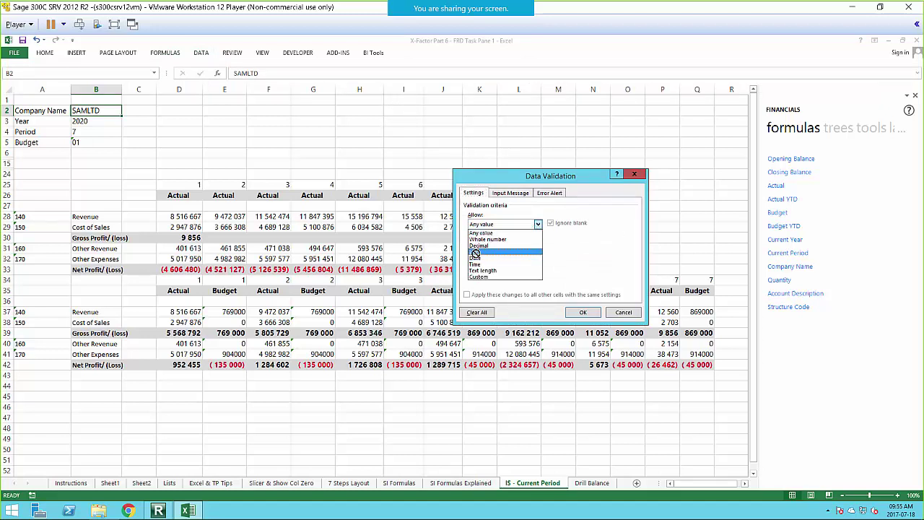
pyautogui.click(529, 255)
# Step: Use the Companies range D2:D4 on the Lists sheet as the validation source for B2, and check its drop-down choices
pyautogui.click(594, 264)
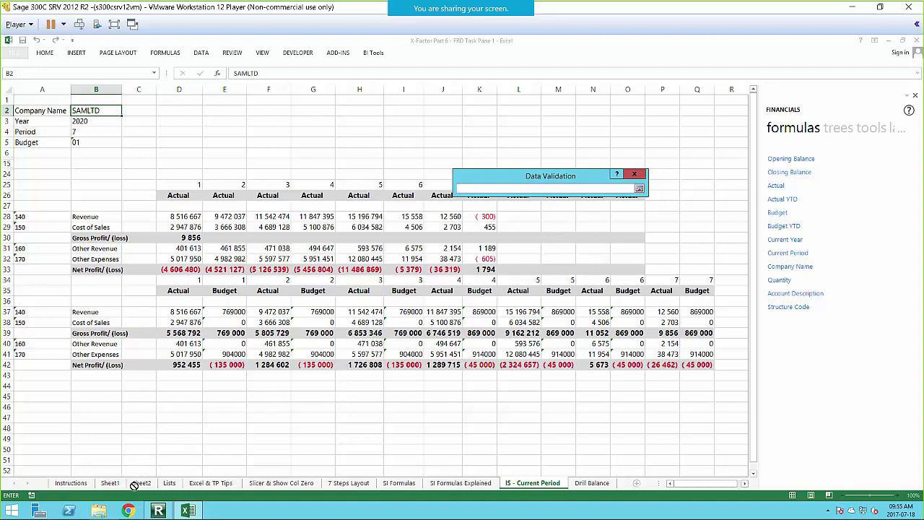
pyautogui.click(169, 483)
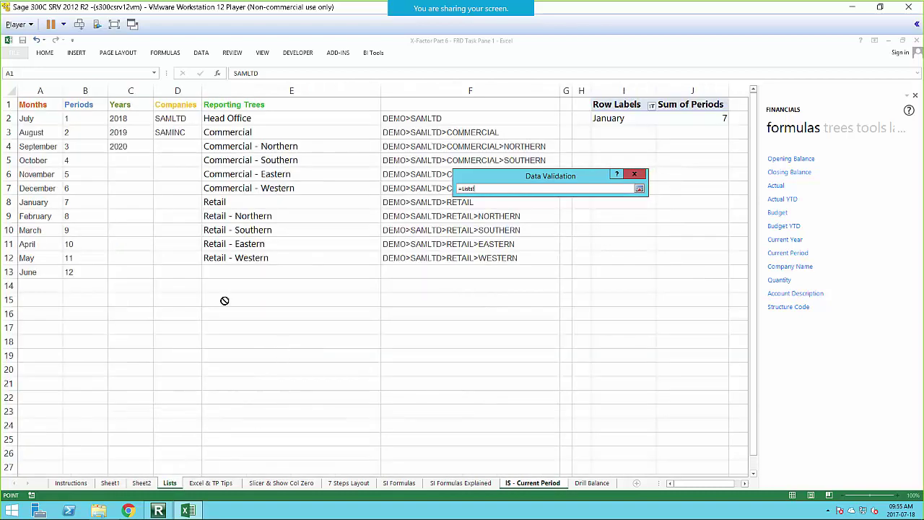
pyautogui.moveTo(182, 121); pyautogui.dragTo(179, 133)
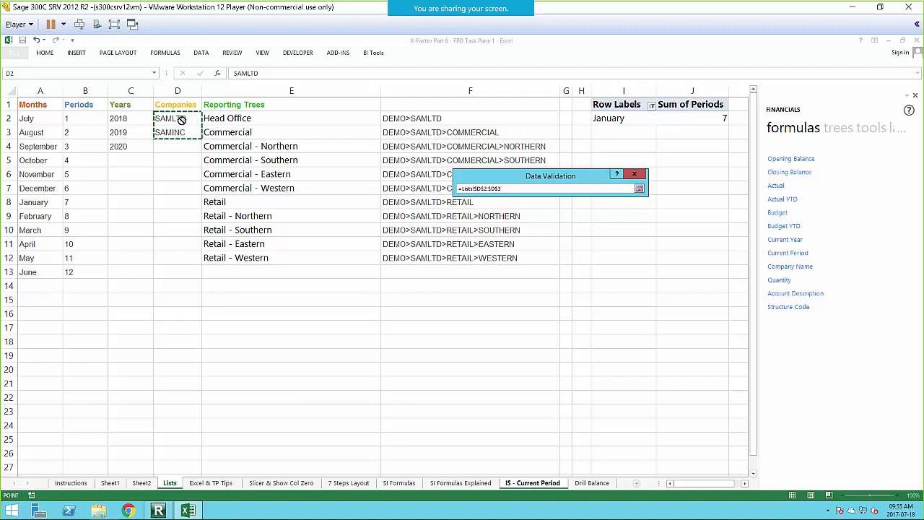
pyautogui.moveTo(173, 119); pyautogui.dragTo(169, 146)
pyautogui.click(640, 188)
pyautogui.click(582, 312)
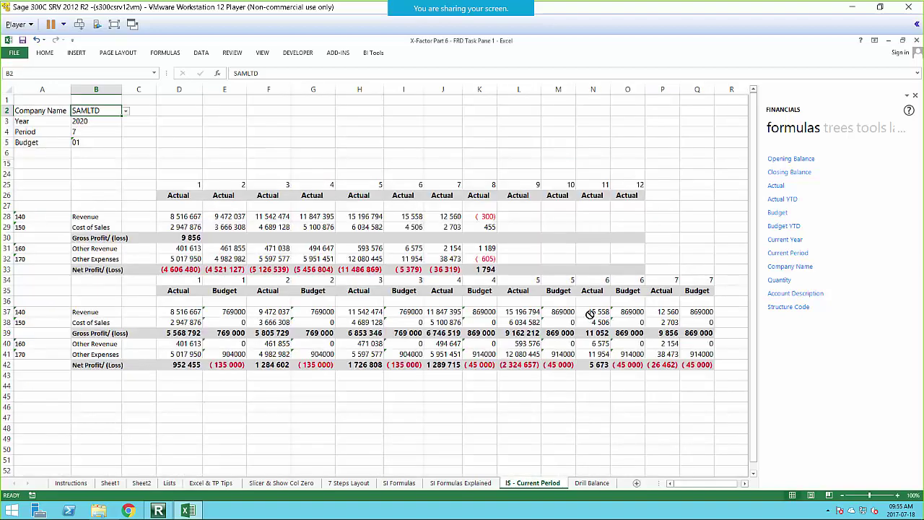
pyautogui.click(125, 111)
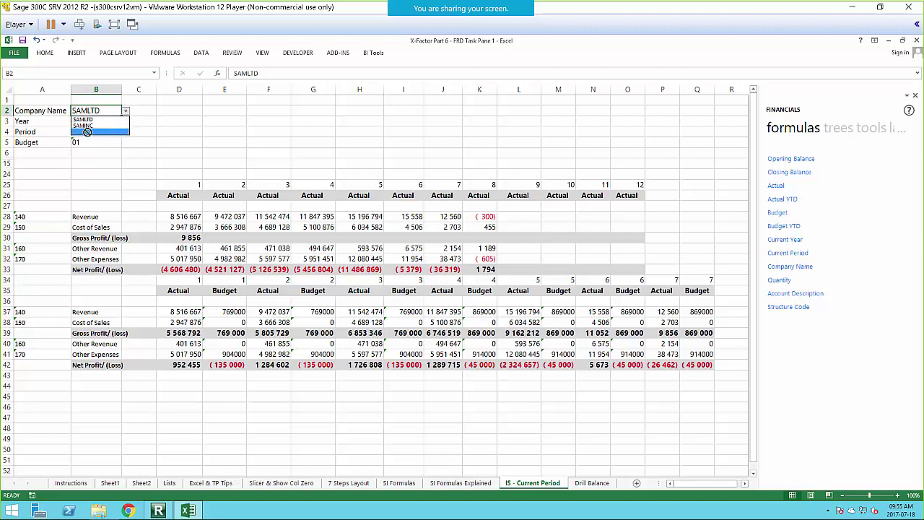
pyautogui.click(126, 111)
# Step: Add list data validation to the Year cell B3, sourced from the Years range C2:C4 on the Lists sheet
pyautogui.click(98, 123)
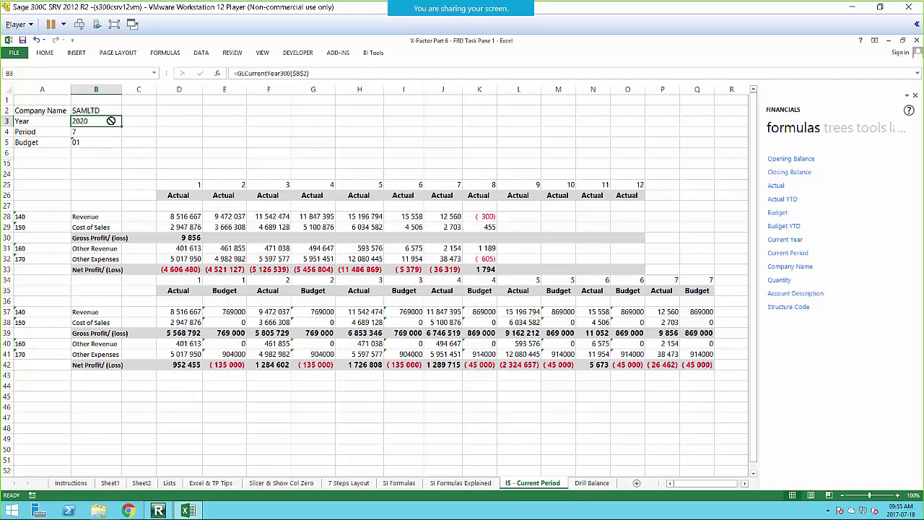
pyautogui.click(199, 52)
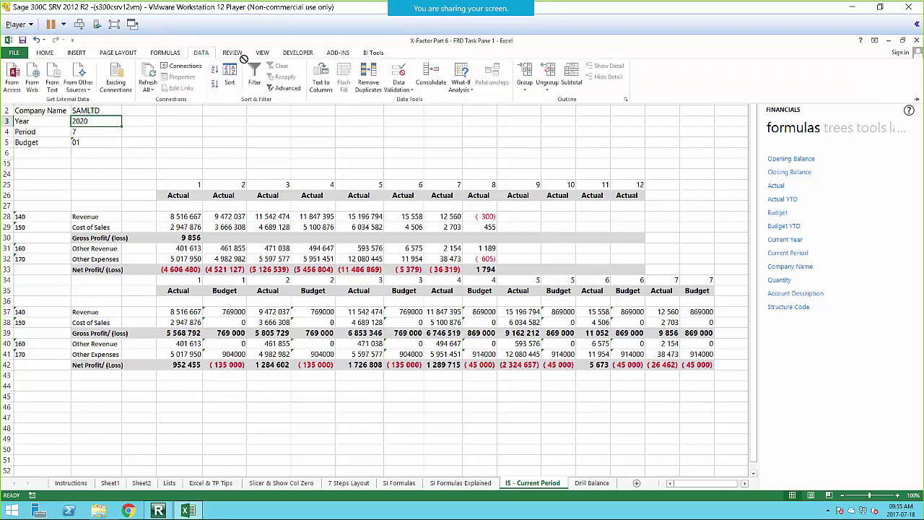
pyautogui.click(400, 84)
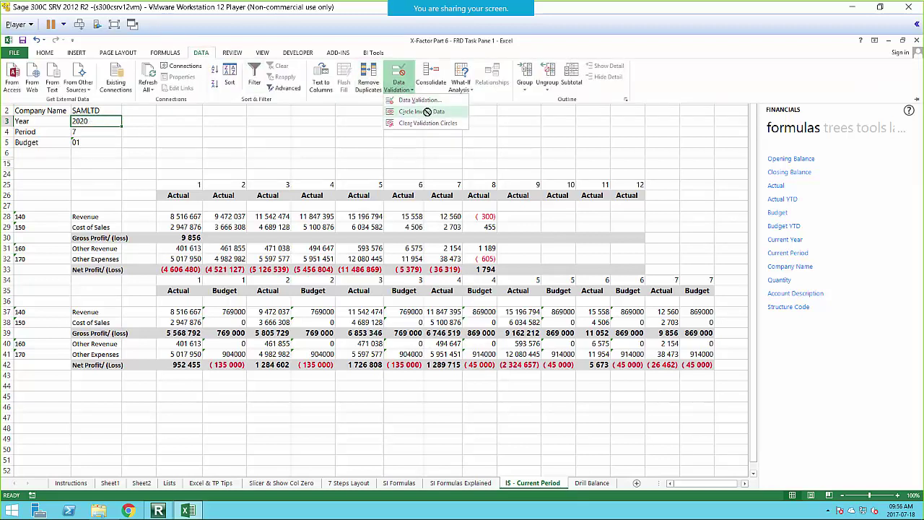
pyautogui.click(420, 100)
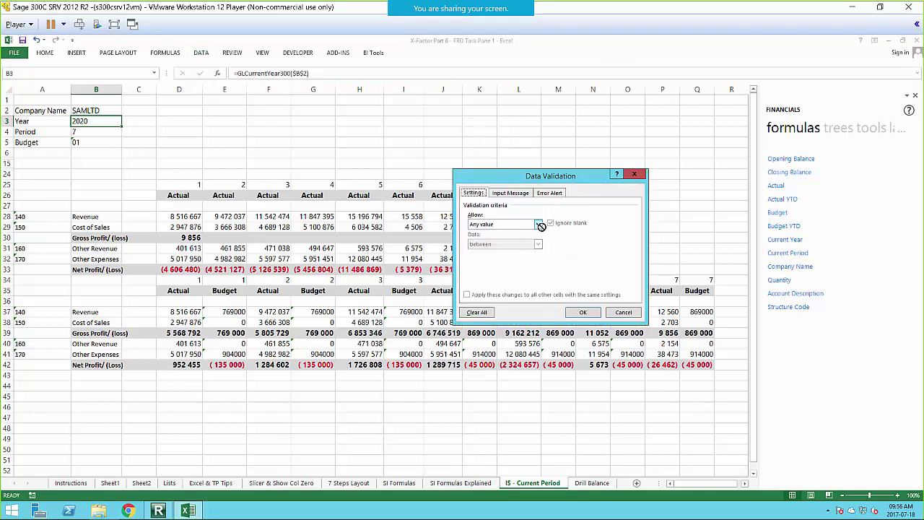
pyautogui.click(540, 225)
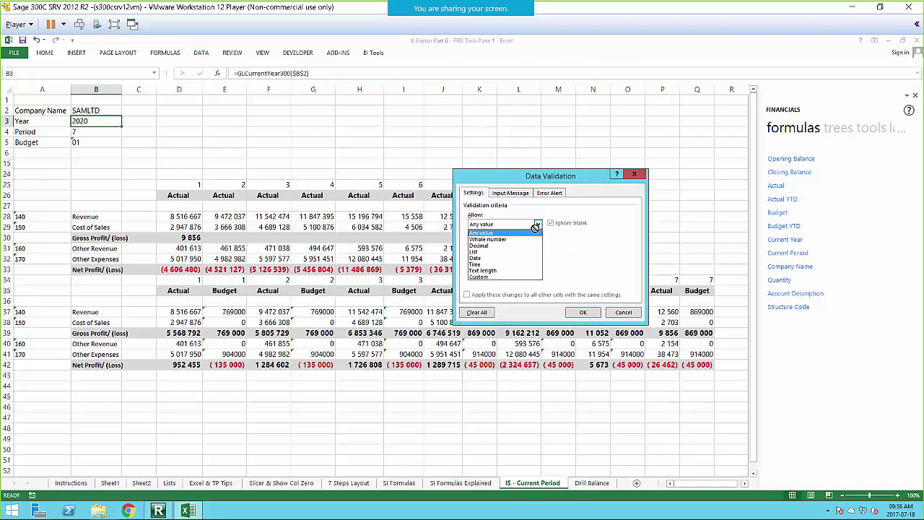
pyautogui.click(502, 251)
pyautogui.click(593, 263)
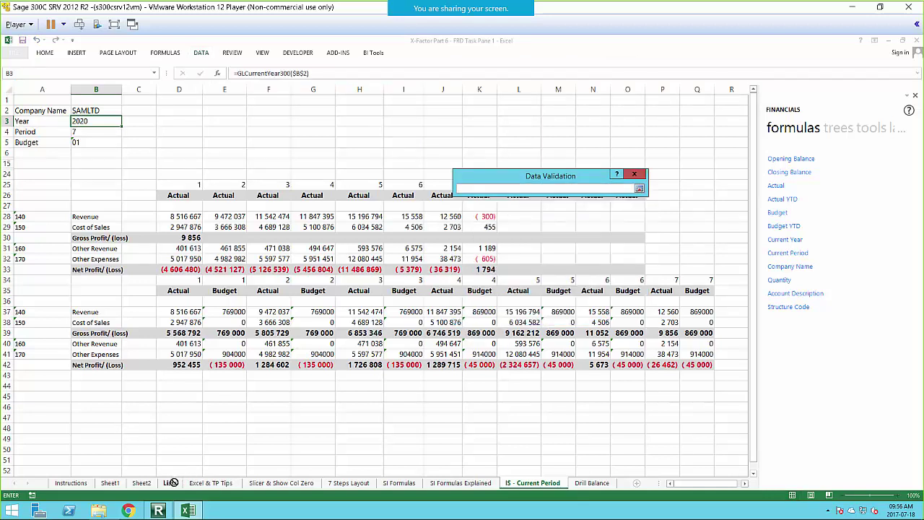
pyautogui.click(169, 482)
pyautogui.moveTo(130, 123); pyautogui.dragTo(131, 145)
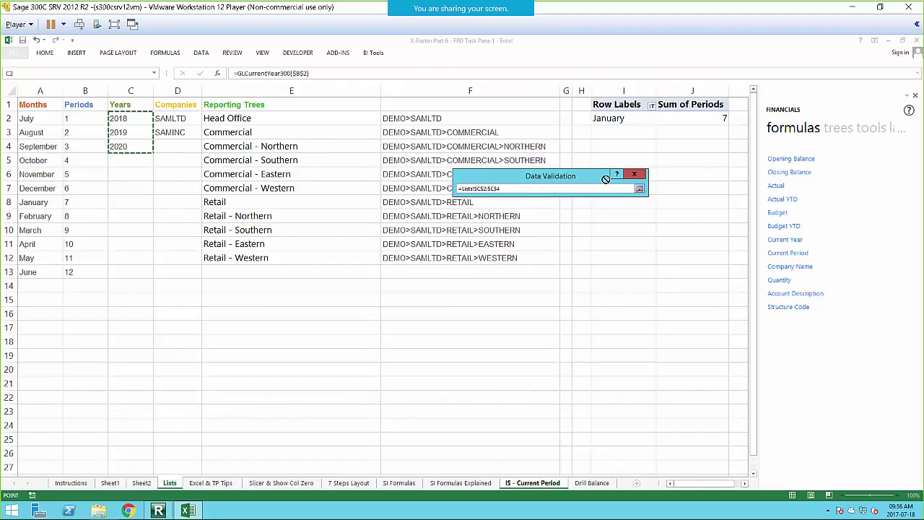
pyautogui.click(639, 189)
pyautogui.click(582, 312)
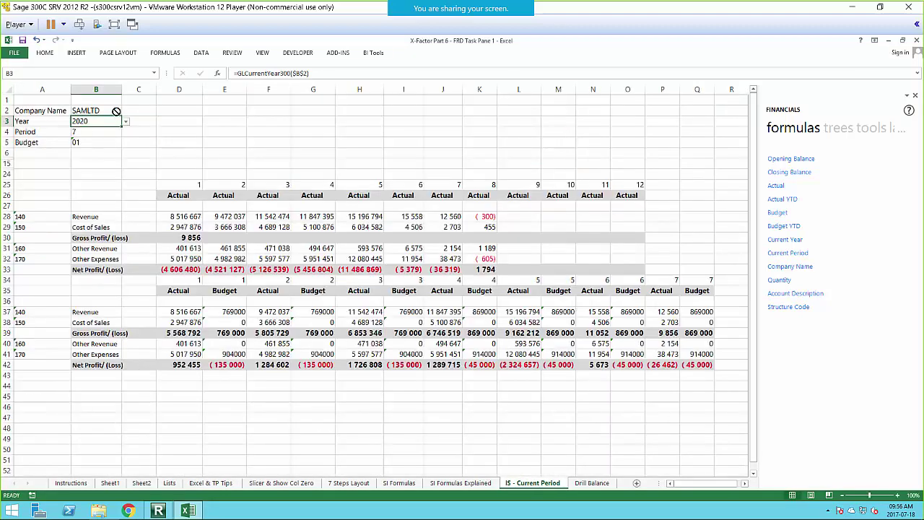
# Step: Test the Year drop-down in B3 by choosing 2019 and switching back to 2020
pyautogui.click(126, 120)
pyautogui.click(96, 136)
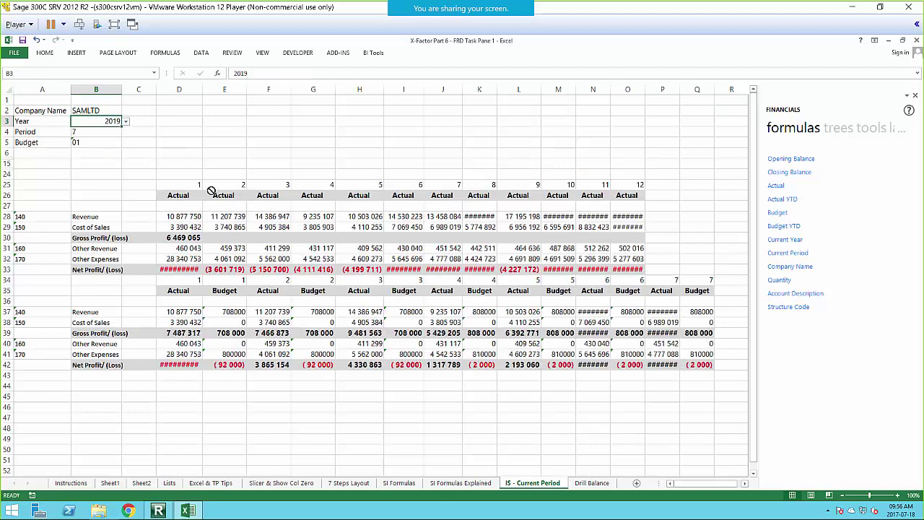
pyautogui.click(127, 122)
pyautogui.click(90, 143)
pyautogui.click(211, 141)
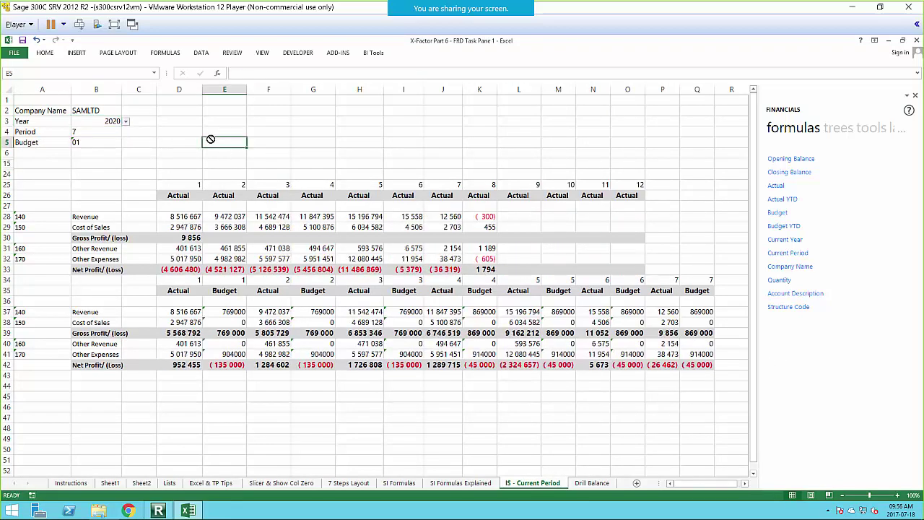
# Step: Set the data validation of the Period cell B4 to allow values from a list
pyautogui.click(110, 134)
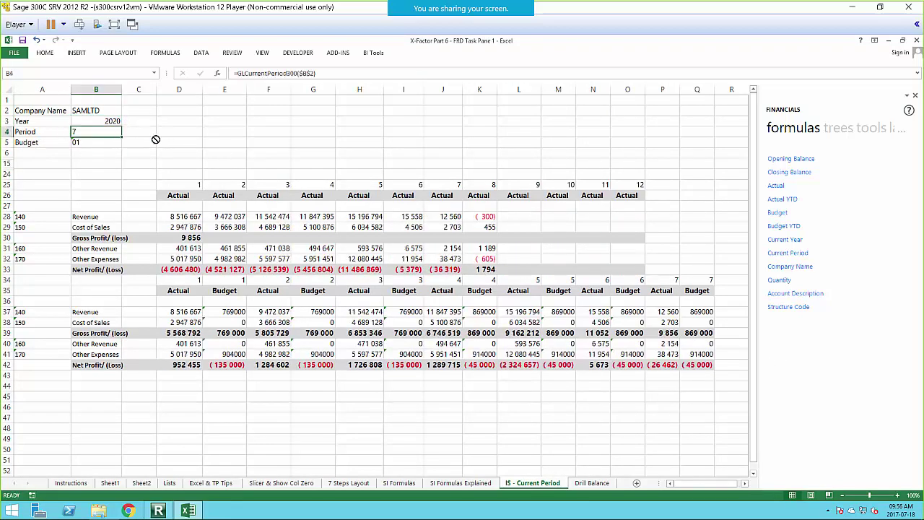
pyautogui.click(200, 53)
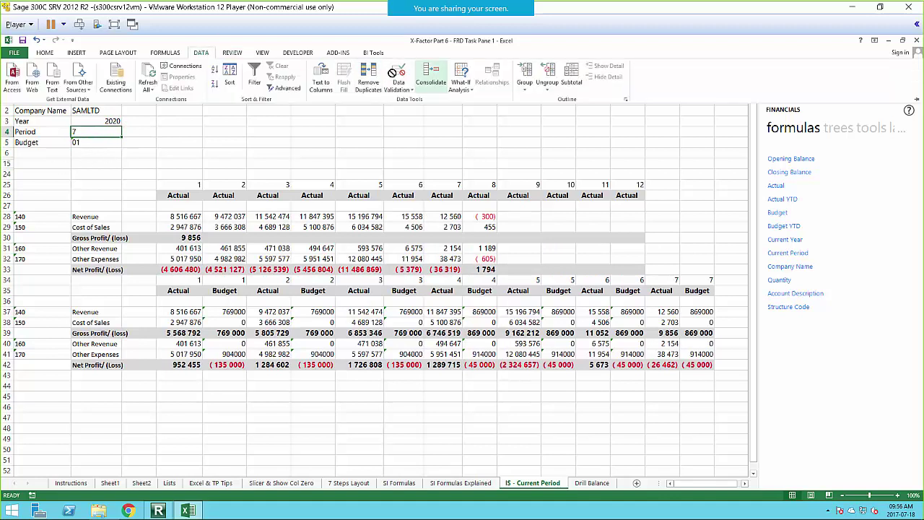
pyautogui.click(401, 82)
pyautogui.click(418, 100)
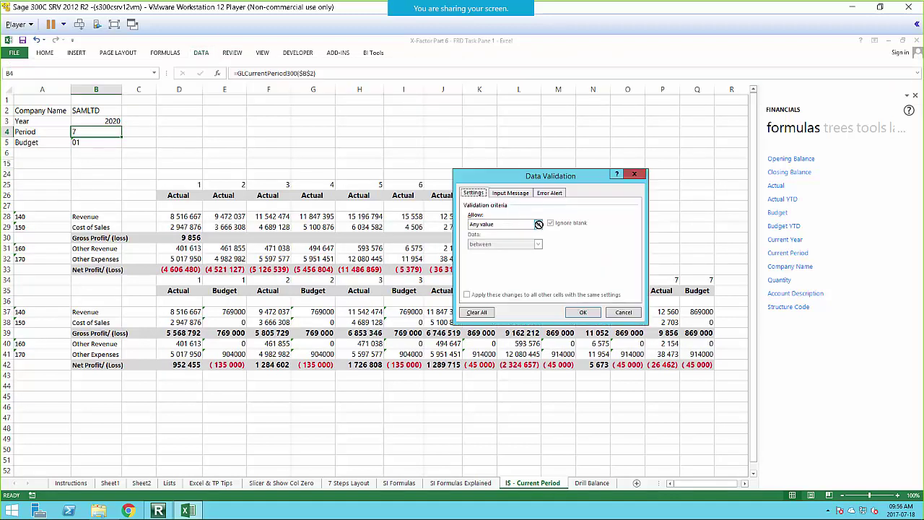
pyautogui.click(538, 224)
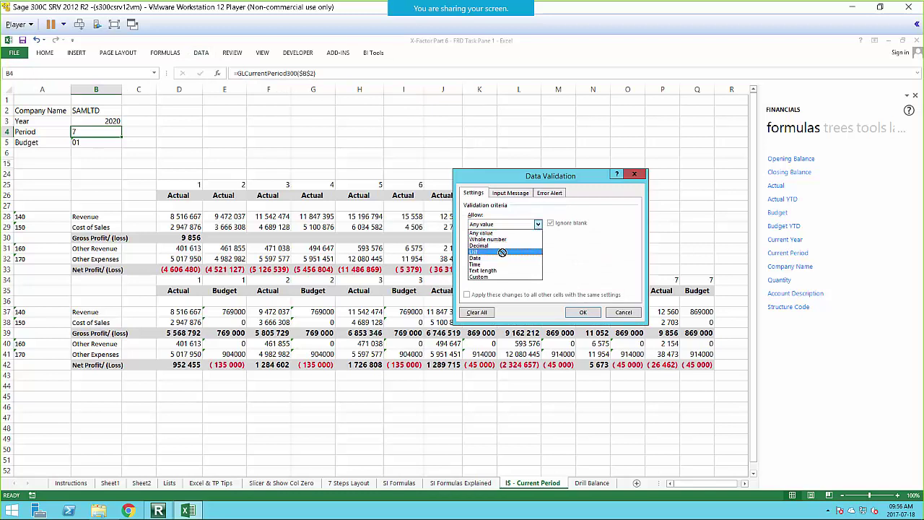
pyautogui.click(502, 252)
# Step: Use the Months range A2:A13 on the Lists sheet as the validation source for B4, and check its drop-down choices
pyautogui.click(593, 264)
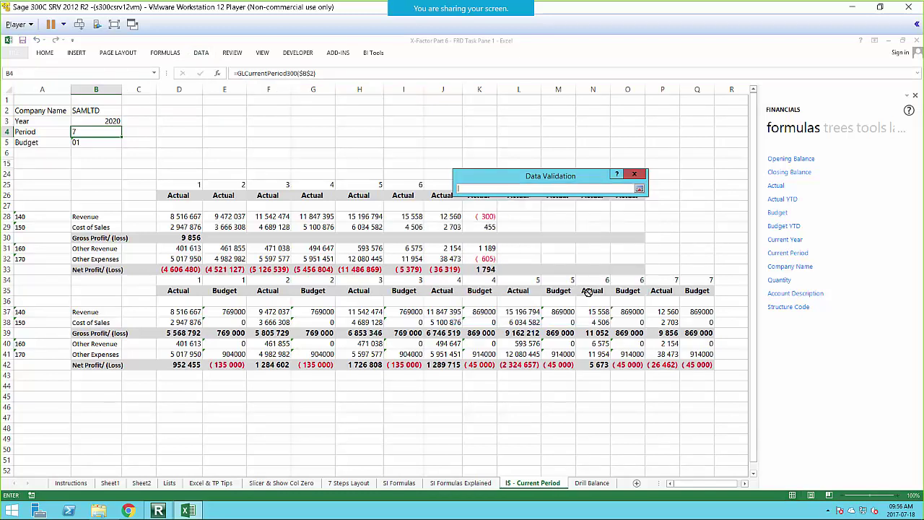
pyautogui.click(637, 190)
pyautogui.click(168, 483)
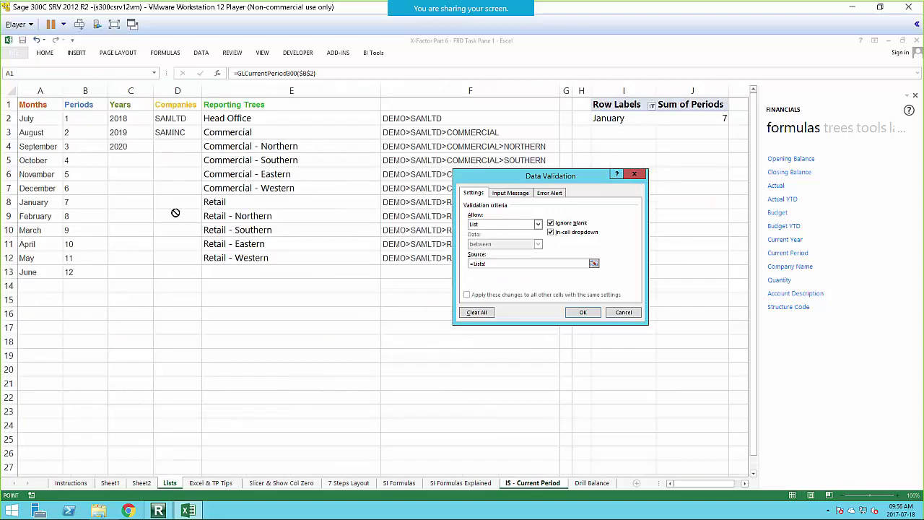
pyautogui.moveTo(27, 121); pyautogui.dragTo(28, 271)
pyautogui.click(582, 312)
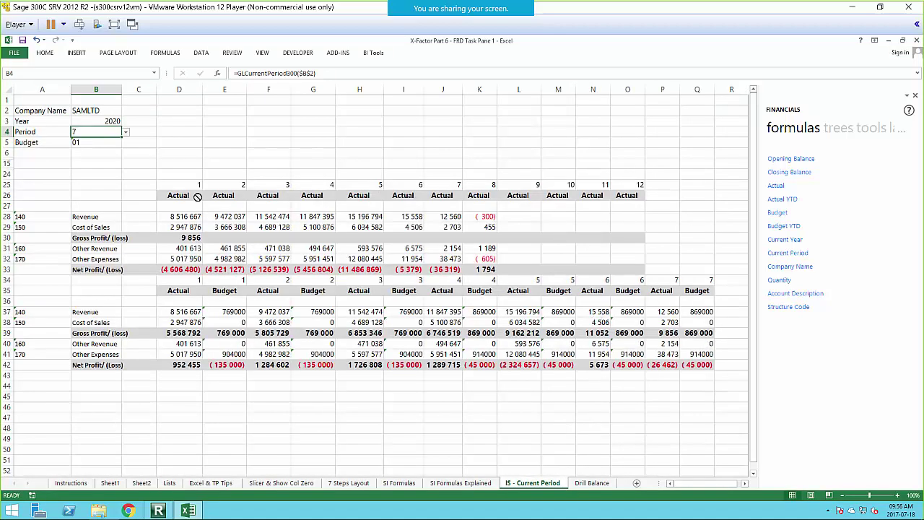
pyautogui.click(123, 132)
pyautogui.click(124, 132)
pyautogui.click(124, 132)
pyautogui.click(124, 132)
# Step: Change the list validation source of the Period cell B4 to the Periods range B2:B13 on the Lists sheet
pyautogui.click(200, 52)
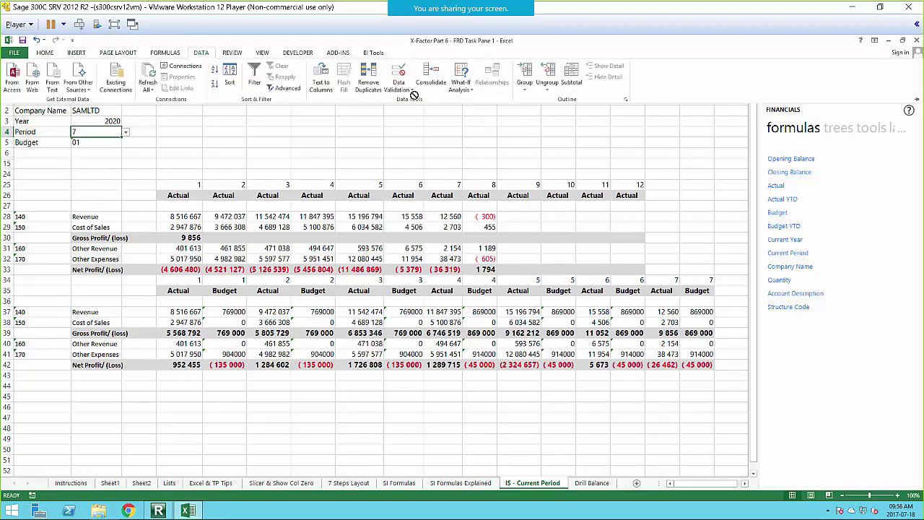
pyautogui.click(411, 90)
pyautogui.click(412, 100)
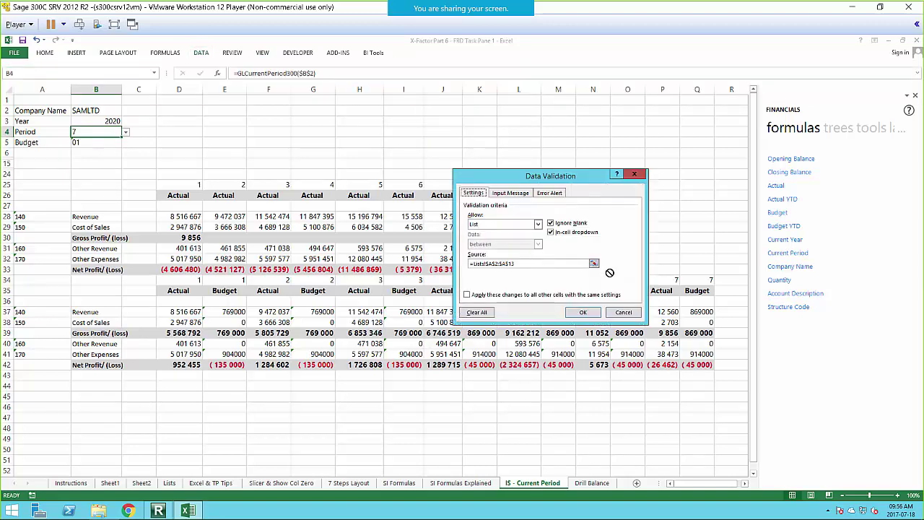
pyautogui.click(608, 209)
pyautogui.moveTo(80, 125); pyautogui.dragTo(77, 276)
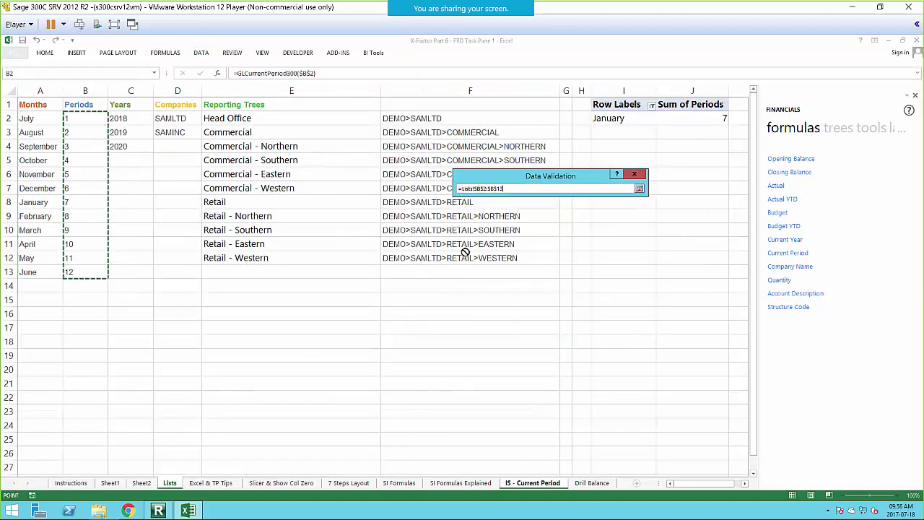
pyautogui.click(639, 188)
pyautogui.click(568, 312)
# Step: Enter the heading "Income Statement for the period" in cell E2
pyautogui.click(217, 136)
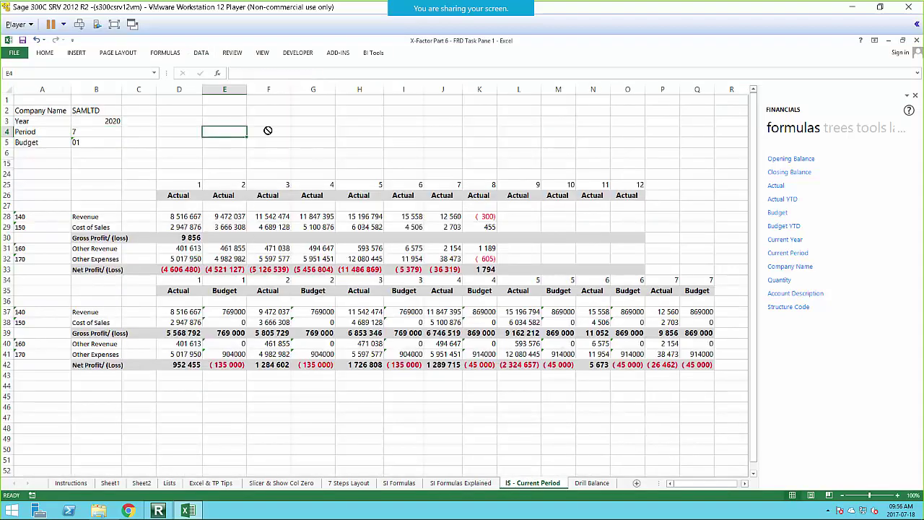
pyautogui.click(232, 110)
pyautogui.write('Income Statement for the period')
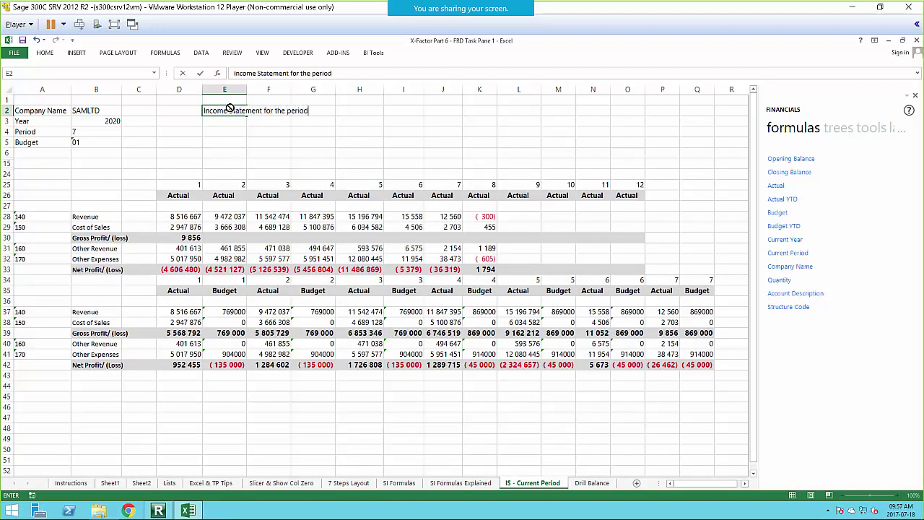
pyautogui.press('Return')
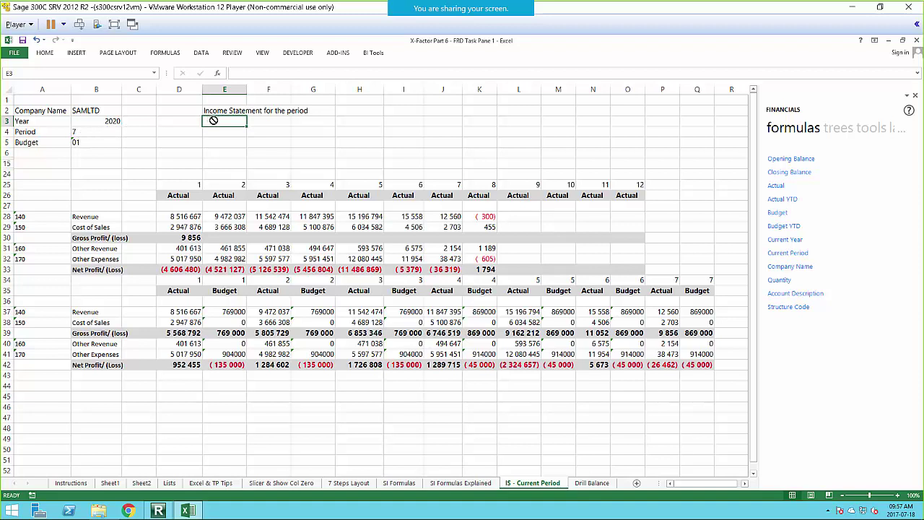
pyautogui.write('=Vlo')
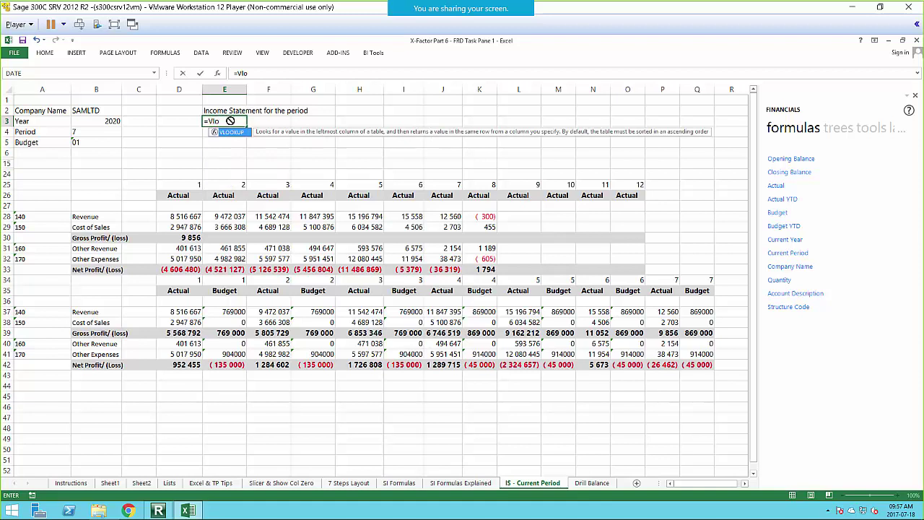
pyautogui.doubleClick(235, 131)
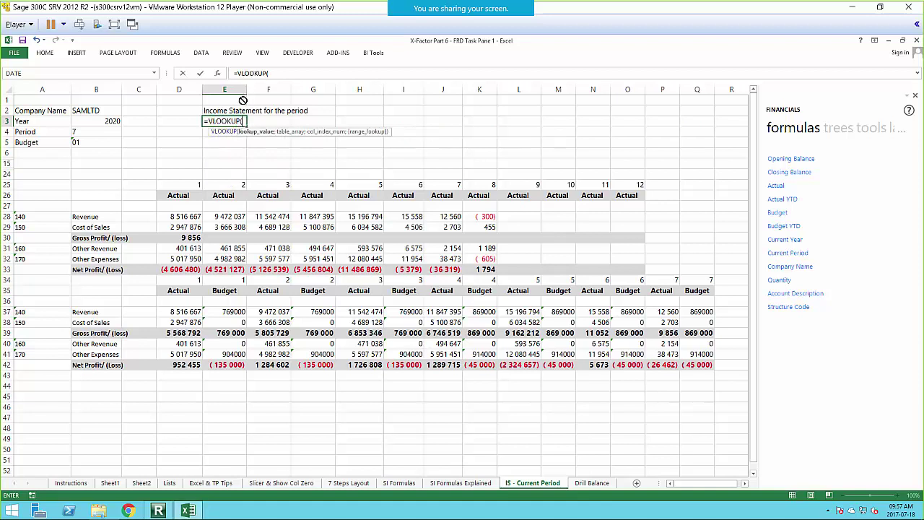
pyautogui.click(87, 132)
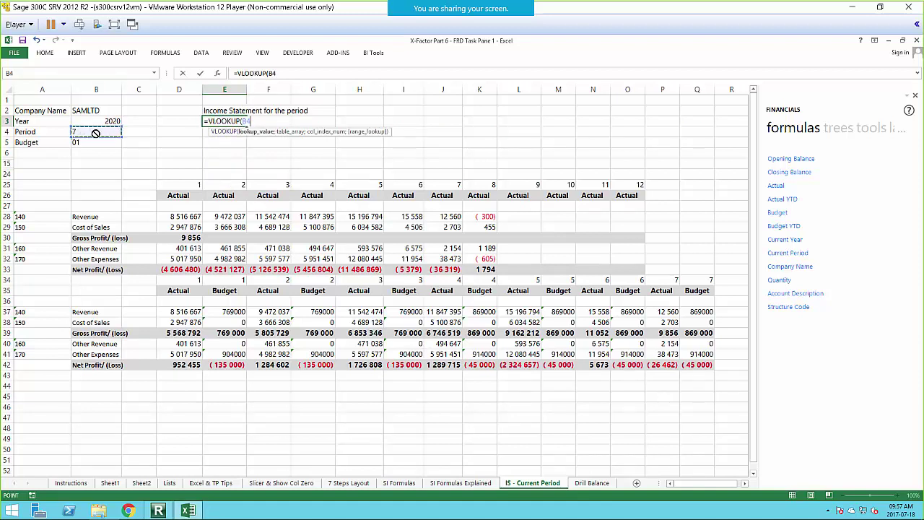
pyautogui.press('F4')
pyautogui.write(';')
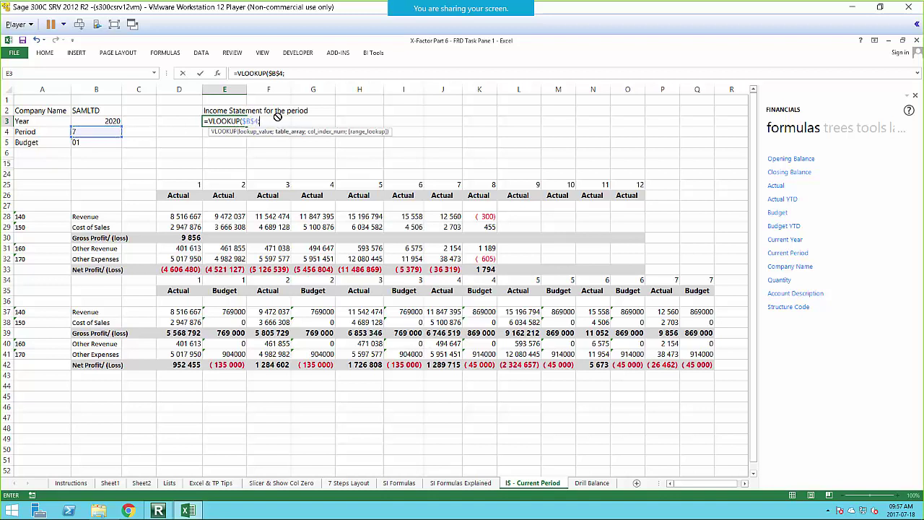
pyautogui.click(167, 483)
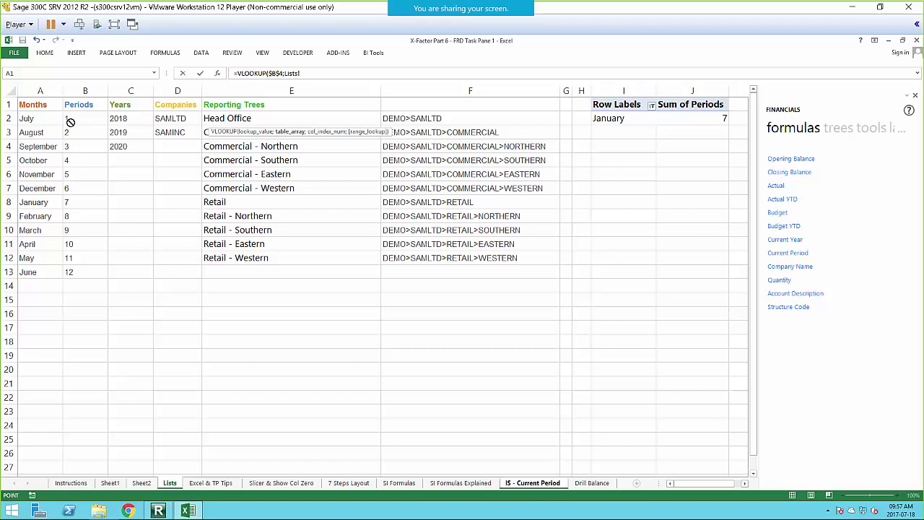
pyautogui.press('Escape')
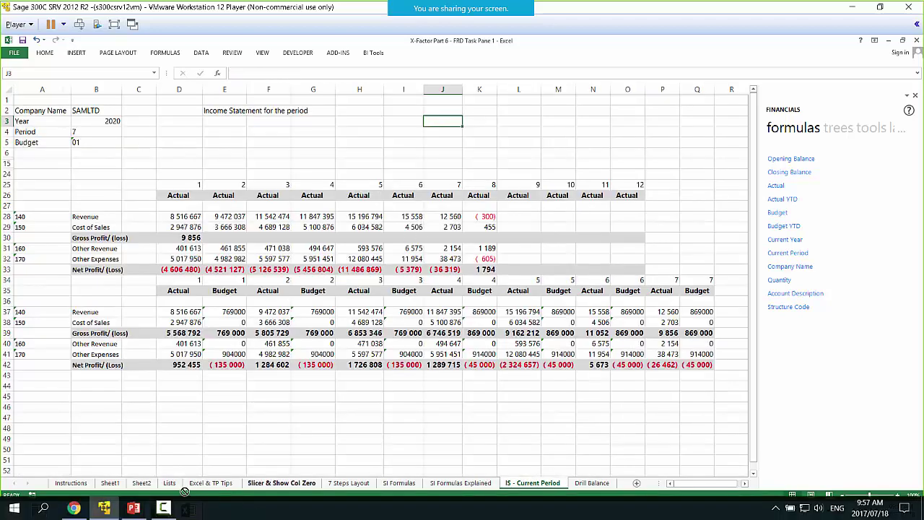
# Step: Insert a blank column before the Months column on the Lists sheet
pyautogui.click(169, 483)
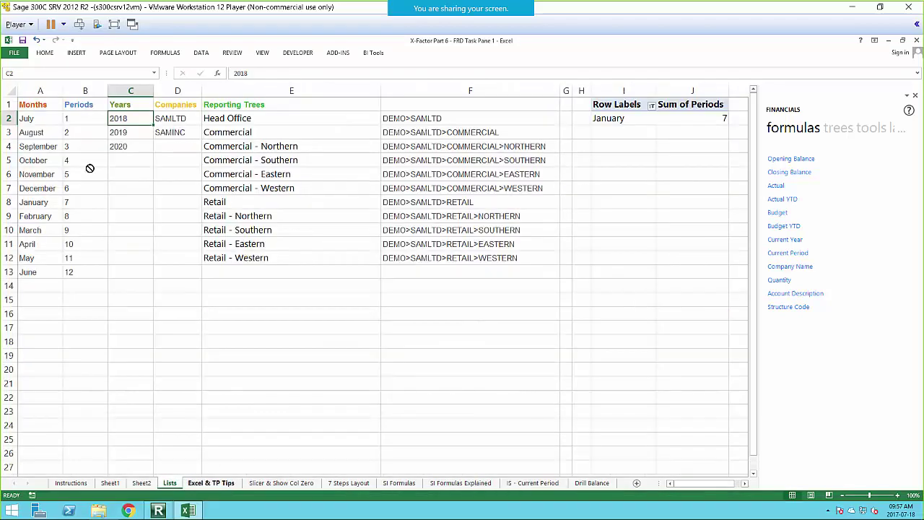
pyautogui.click(39, 90)
pyautogui.rightClick(39, 92)
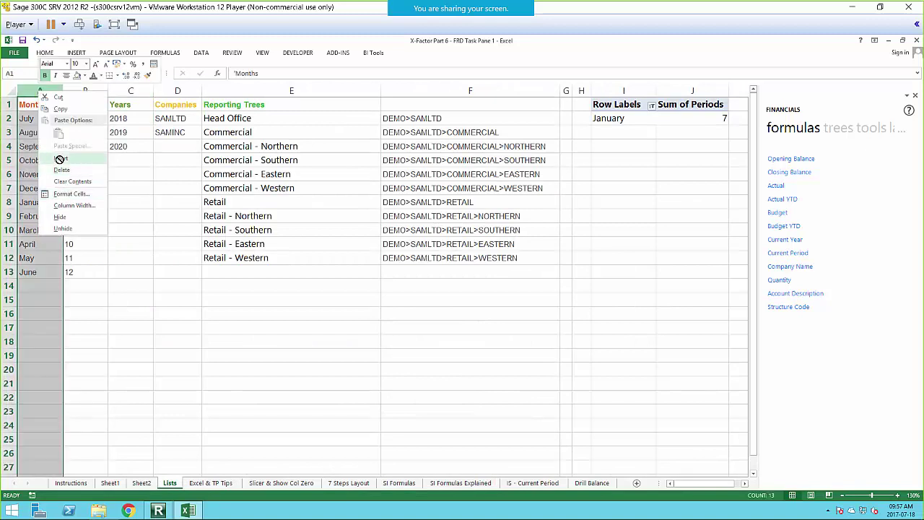
pyautogui.click(61, 157)
# Step: Copy the Periods range C1:C13 into the blank column A on the Lists sheet, starting at A1
pyautogui.click(121, 91)
pyautogui.moveTo(121, 106); pyautogui.dragTo(119, 271)
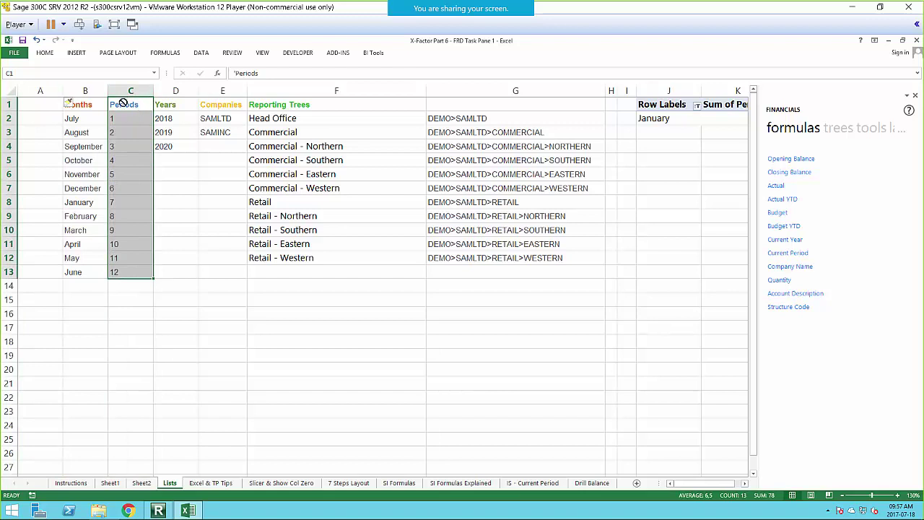
pyautogui.hotkey('ctrl', 'x')
pyautogui.click(35, 104)
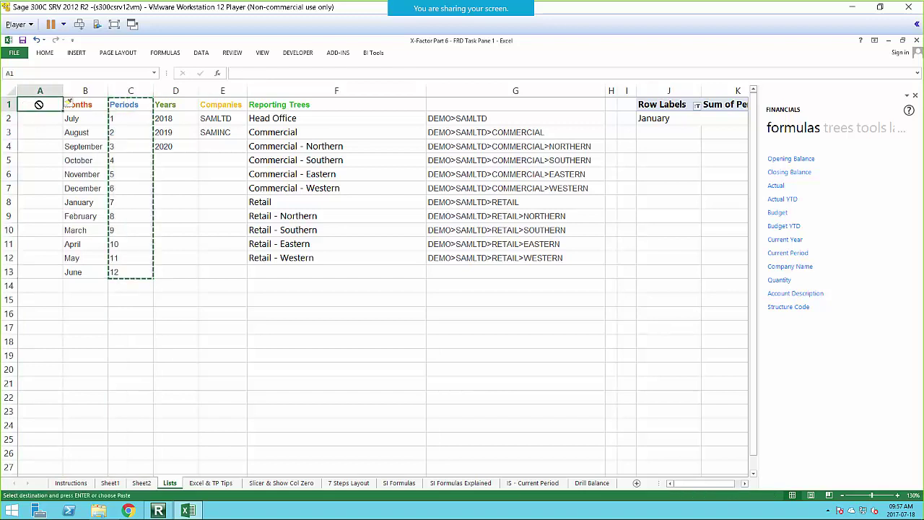
pyautogui.hotkey('ctrl', 'v')
pyautogui.click(203, 298)
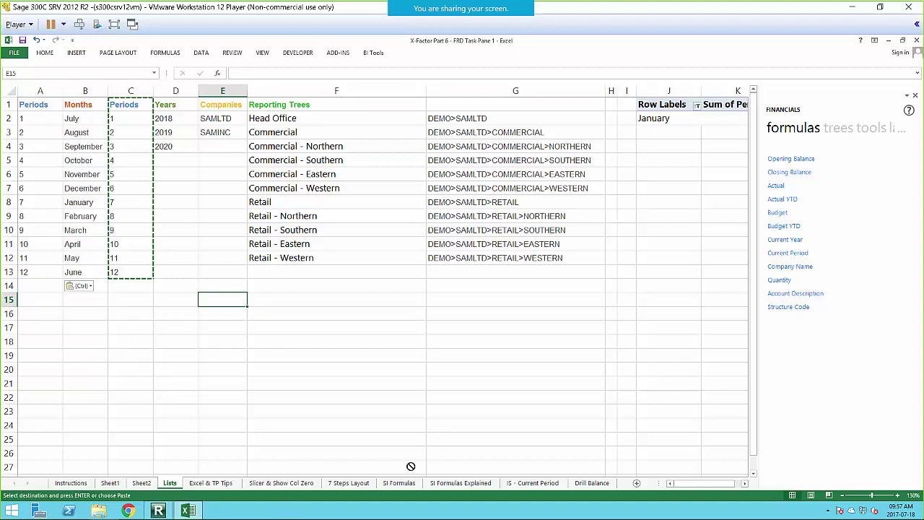
# Step: Start a VLOOKUP formula in E3 of the IS - Current Period sheet with the absolute reference $B$4 as lookup value
pyautogui.click(521, 484)
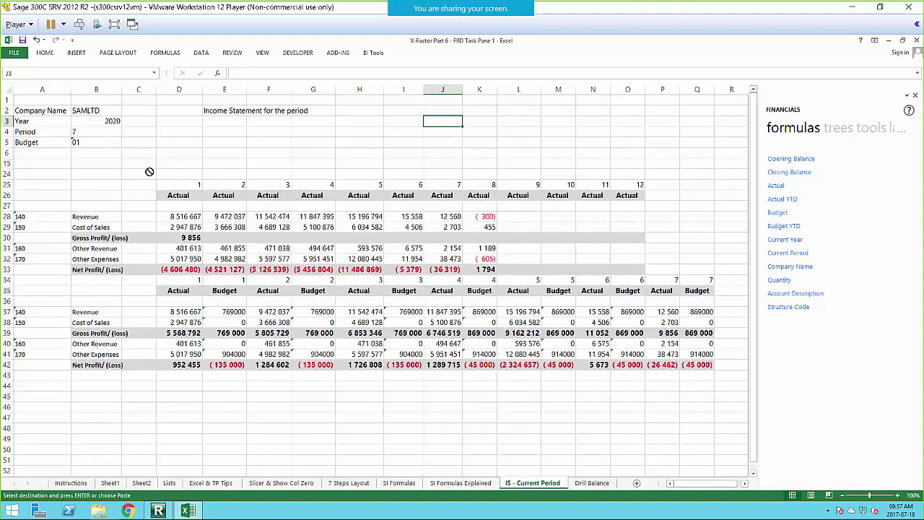
pyautogui.click(221, 121)
pyautogui.write('=v')
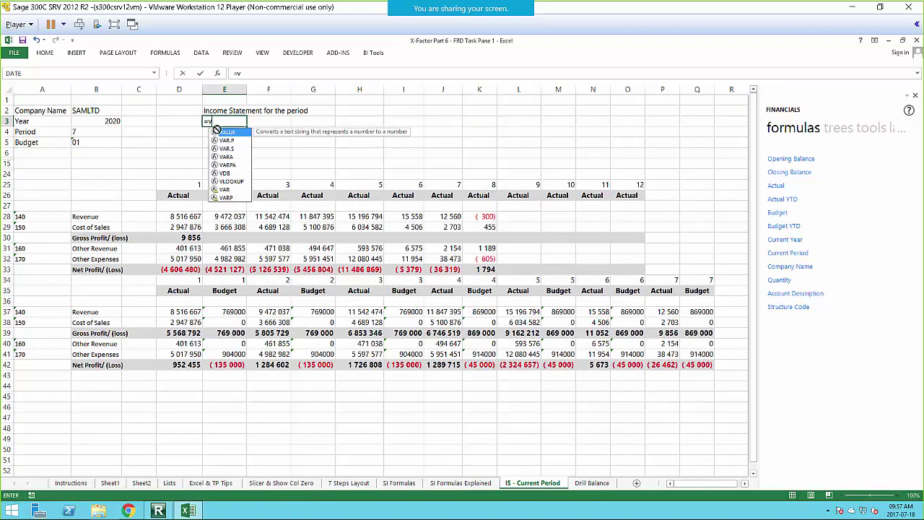
pyautogui.doubleClick(228, 181)
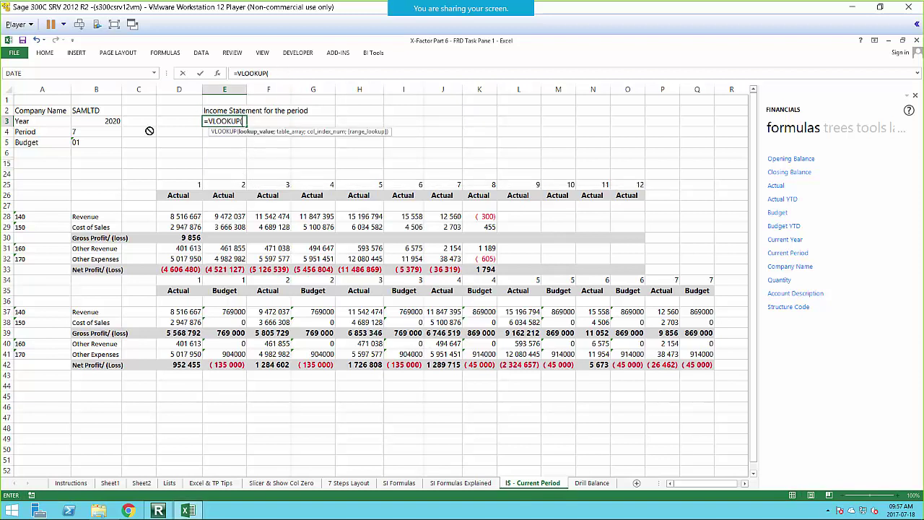
pyautogui.click(81, 131)
pyautogui.press('F4')
pyautogui.write(';')
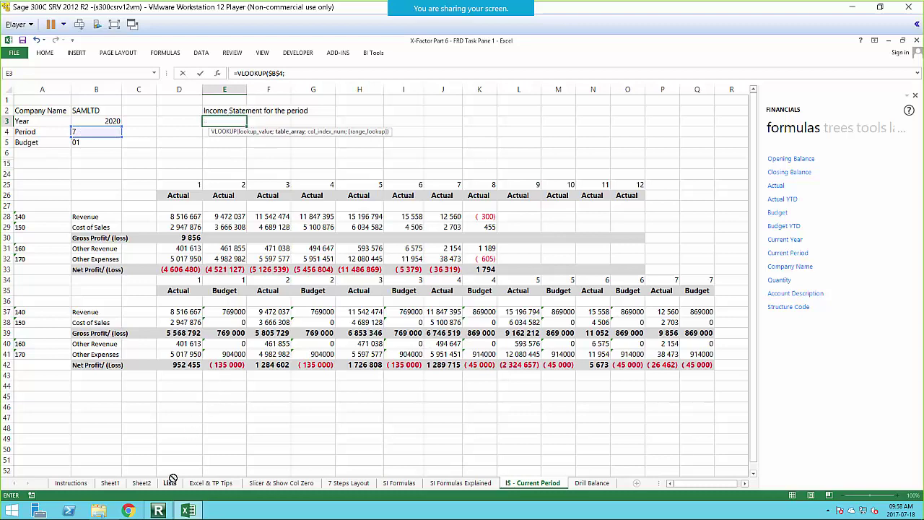
# Step: Use the Periods and Months range on the Lists sheet as the VLOOKUP table array, made absolute as $A$2:$B$13
pyautogui.click(169, 483)
pyautogui.moveTo(44, 118); pyautogui.dragTo(76, 267)
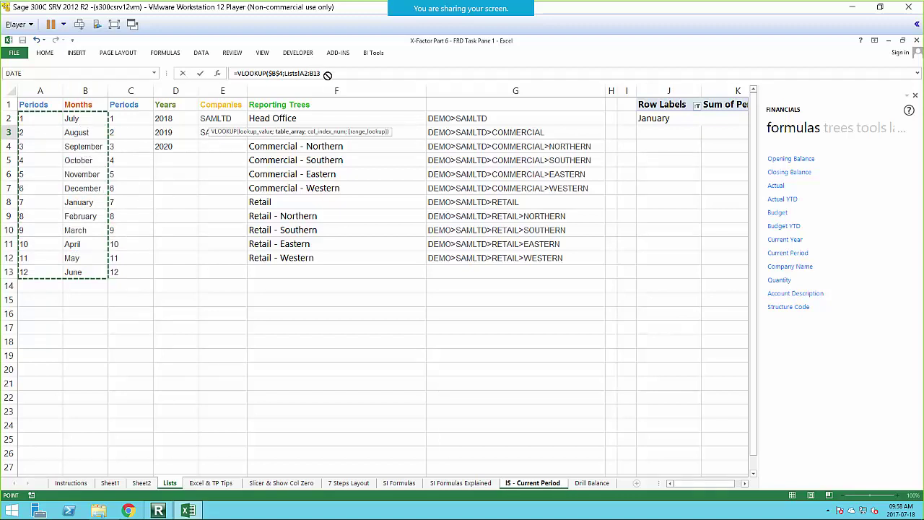
pyautogui.write(';')
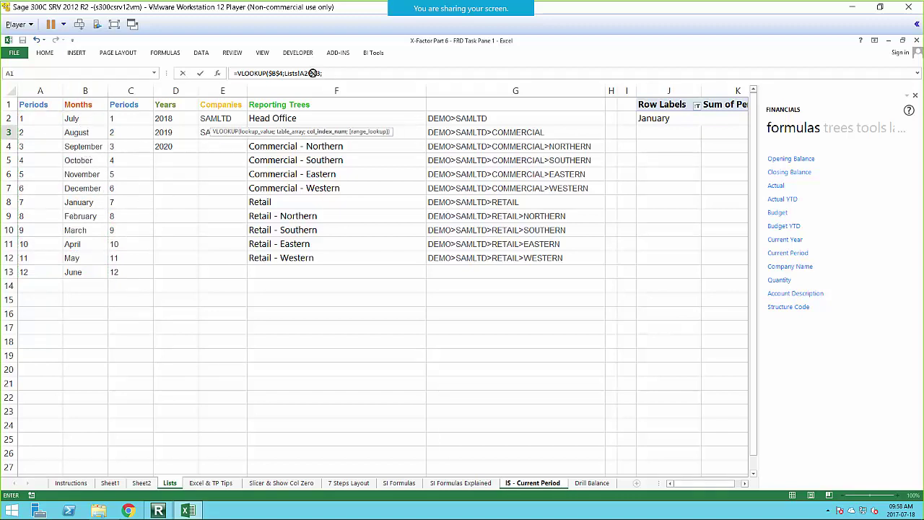
pyautogui.click(305, 72)
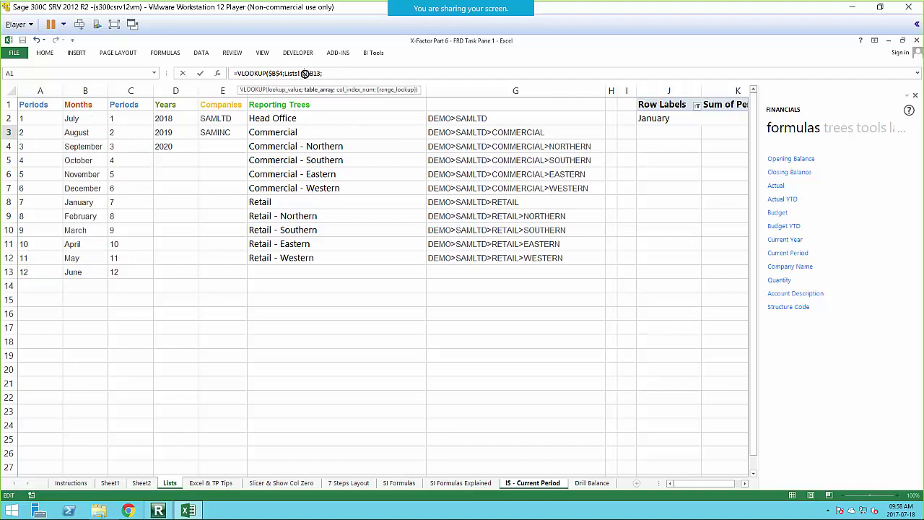
pyautogui.press('F4')
pyautogui.moveTo(316, 73); pyautogui.dragTo(334, 73)
pyautogui.press('F4')
# Step: Complete the VLOOKUP in E3 with column index 2 and an exact match (FALSE)
pyautogui.click(346, 73)
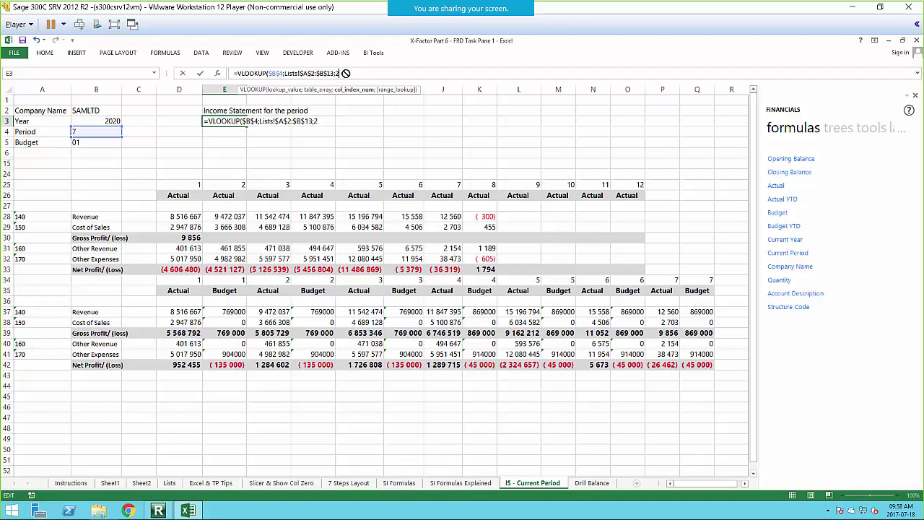
pyautogui.write('2;')
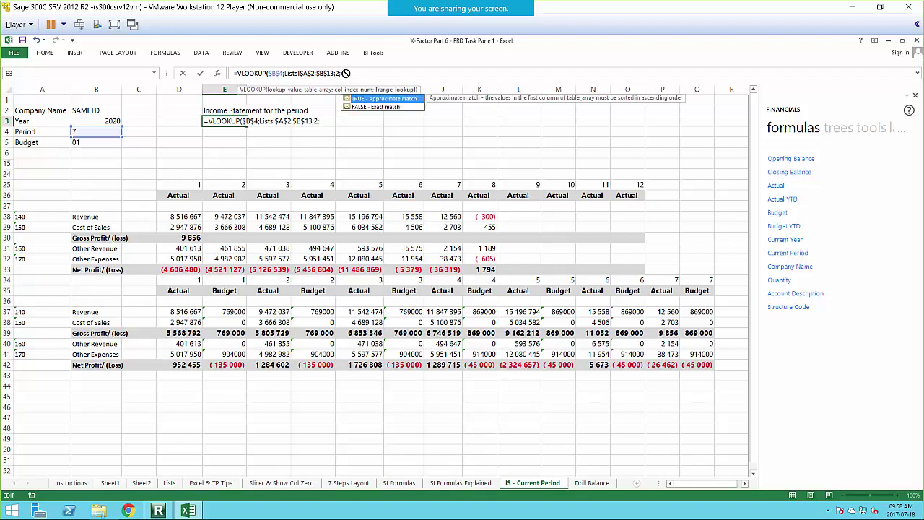
pyautogui.doubleClick(371, 109)
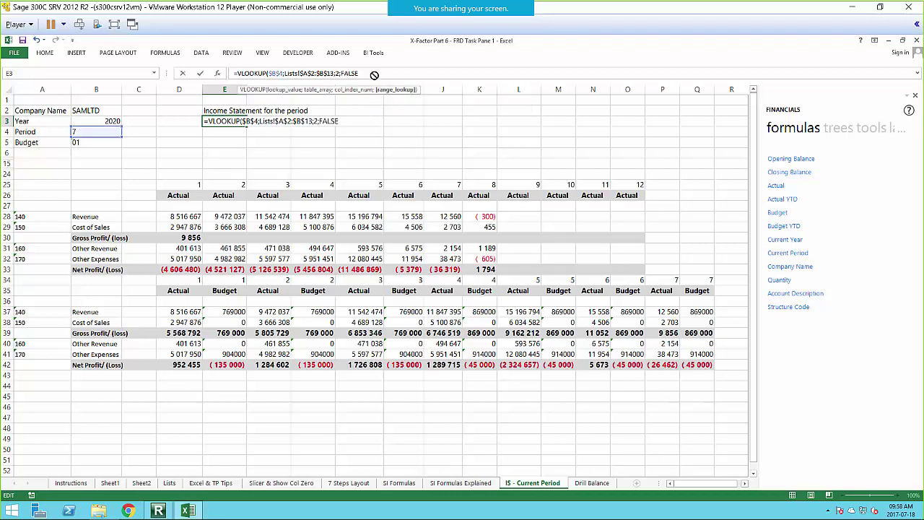
pyautogui.press('Return')
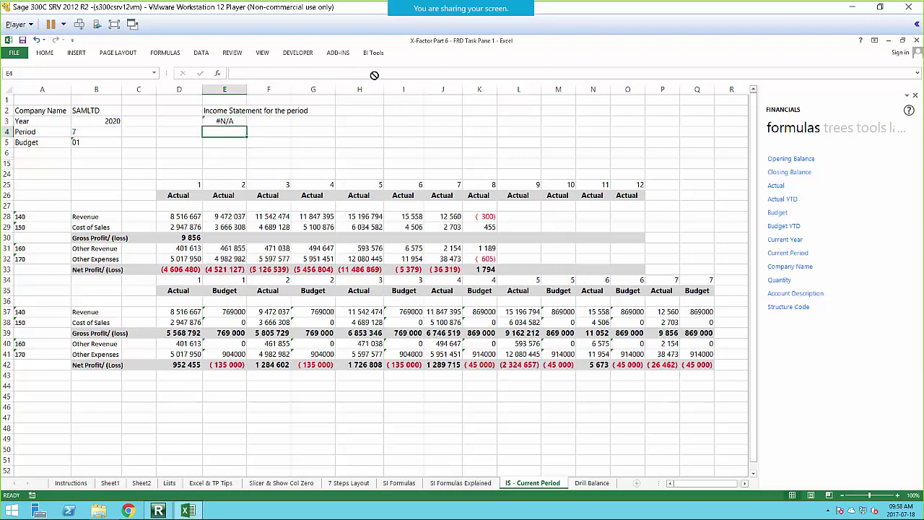
# Step: Set the Period selector in B4 to 6 so the VLOOKUP in E3 has a matching lookup value
pyautogui.click(224, 120)
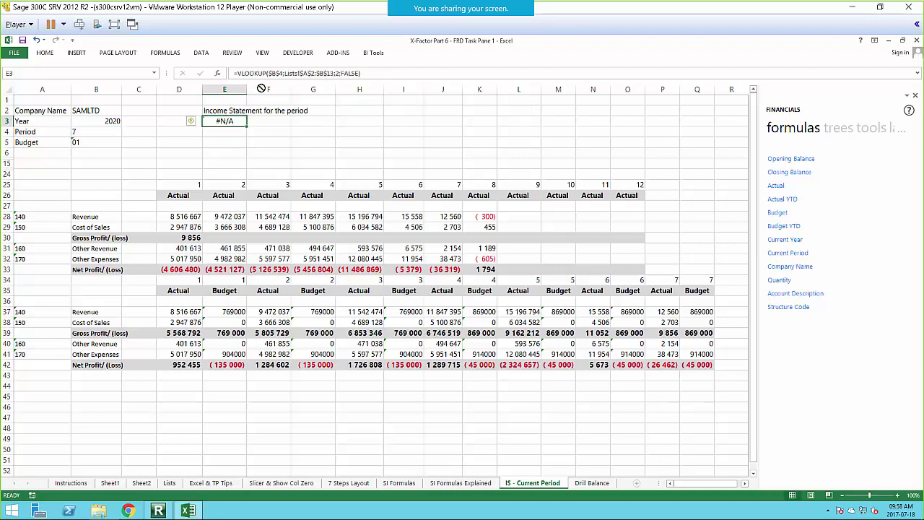
pyautogui.click(114, 134)
pyautogui.click(126, 132)
pyautogui.click(116, 141)
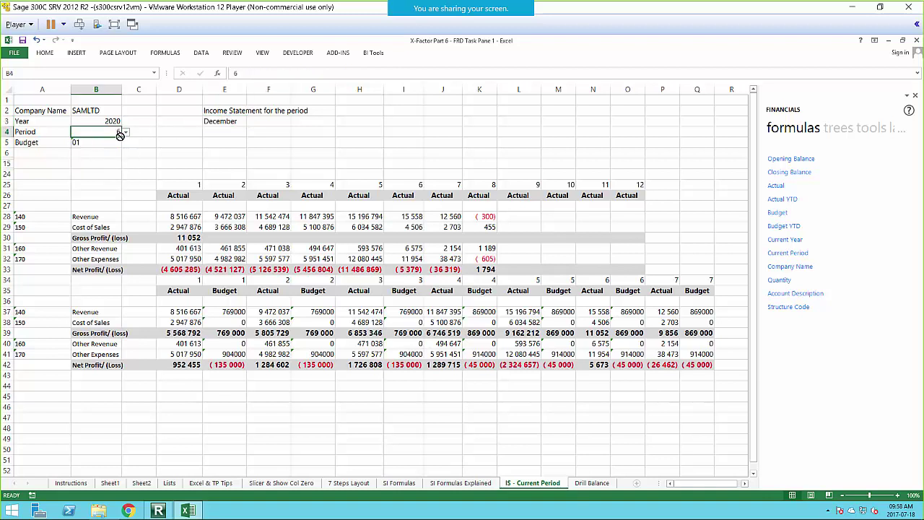
pyautogui.click(217, 120)
pyautogui.click(325, 132)
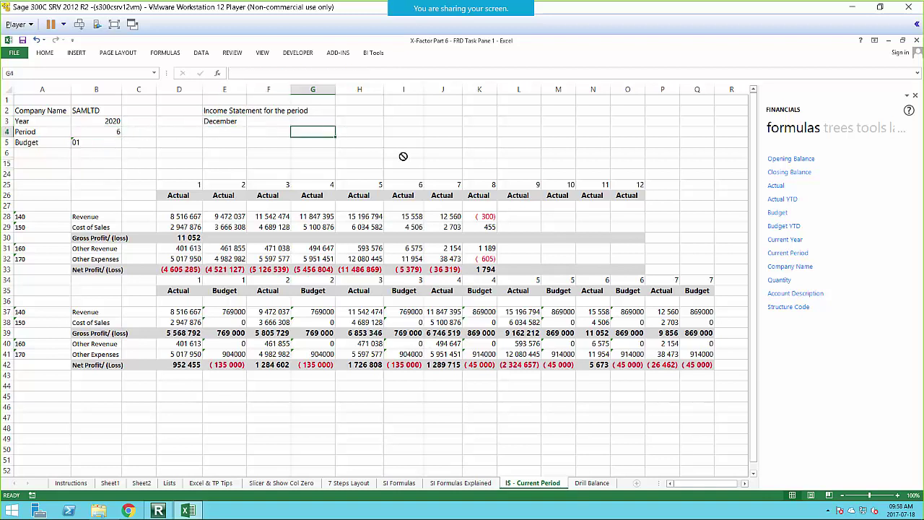
# Step: Link cell F3, beside the month in the heading, to the Year value with the formula =B3
pyautogui.click(268, 123)
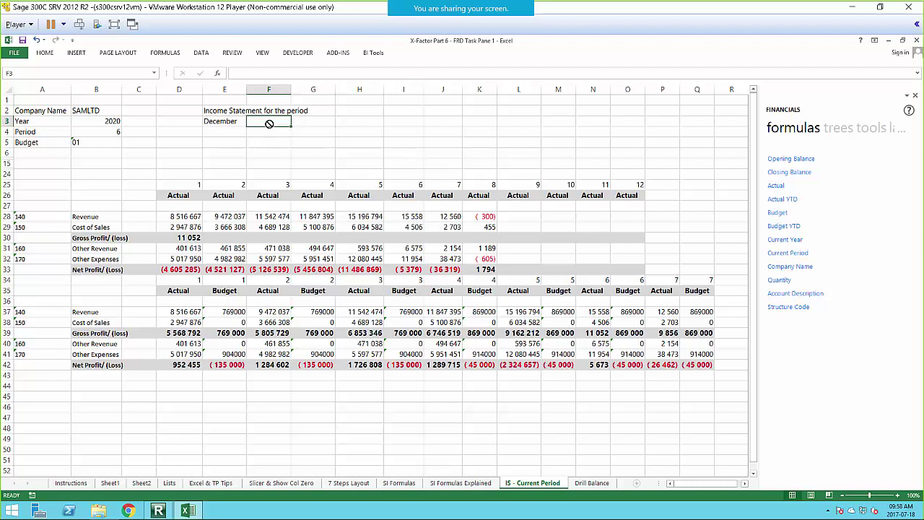
pyautogui.write('=')
pyautogui.click(112, 121)
pyautogui.press('Return')
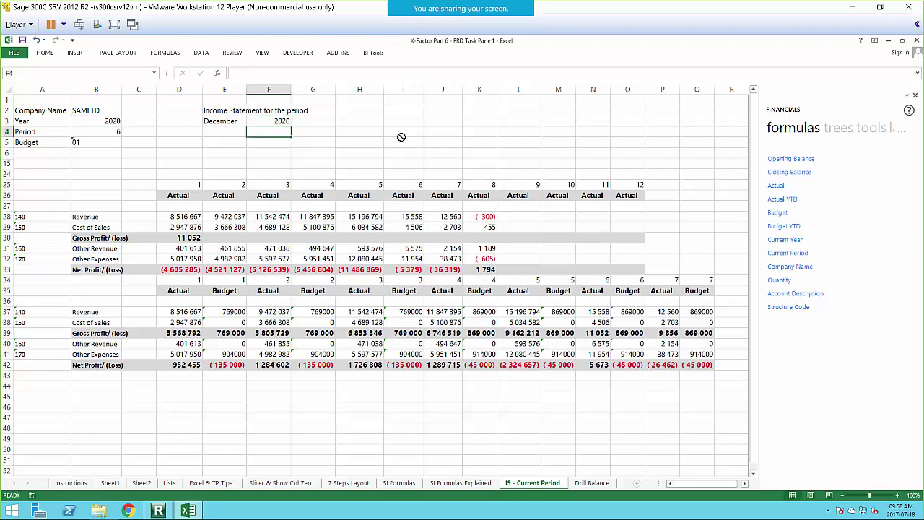
# Step: Left-align the year in cell F3 of the income statement heading
pyautogui.click(274, 120)
pyautogui.click(43, 54)
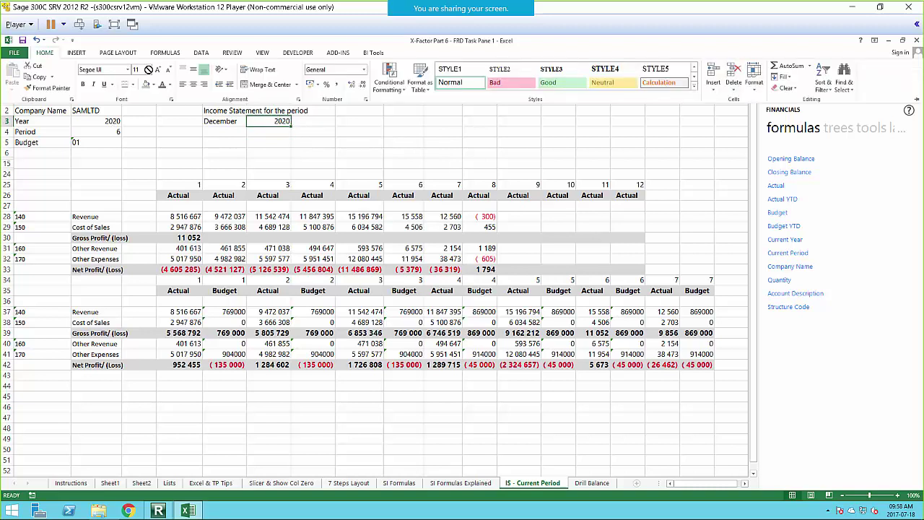
pyautogui.click(183, 85)
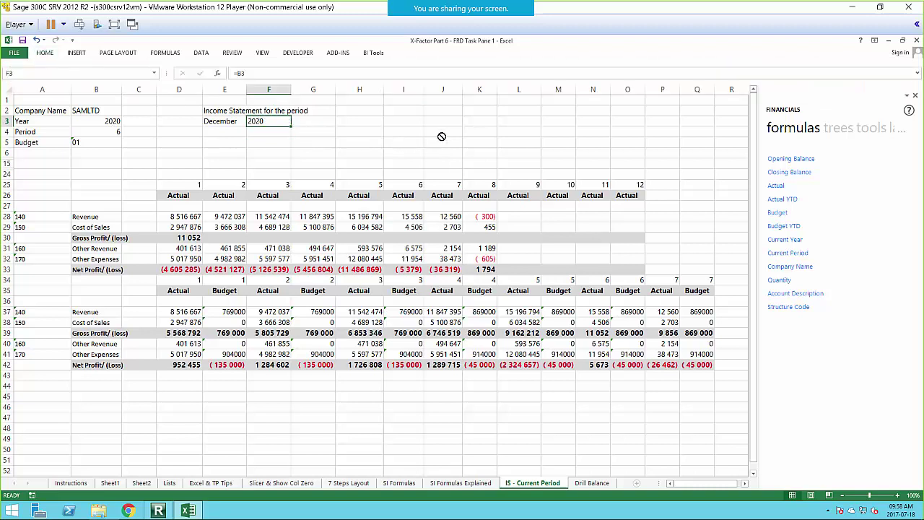